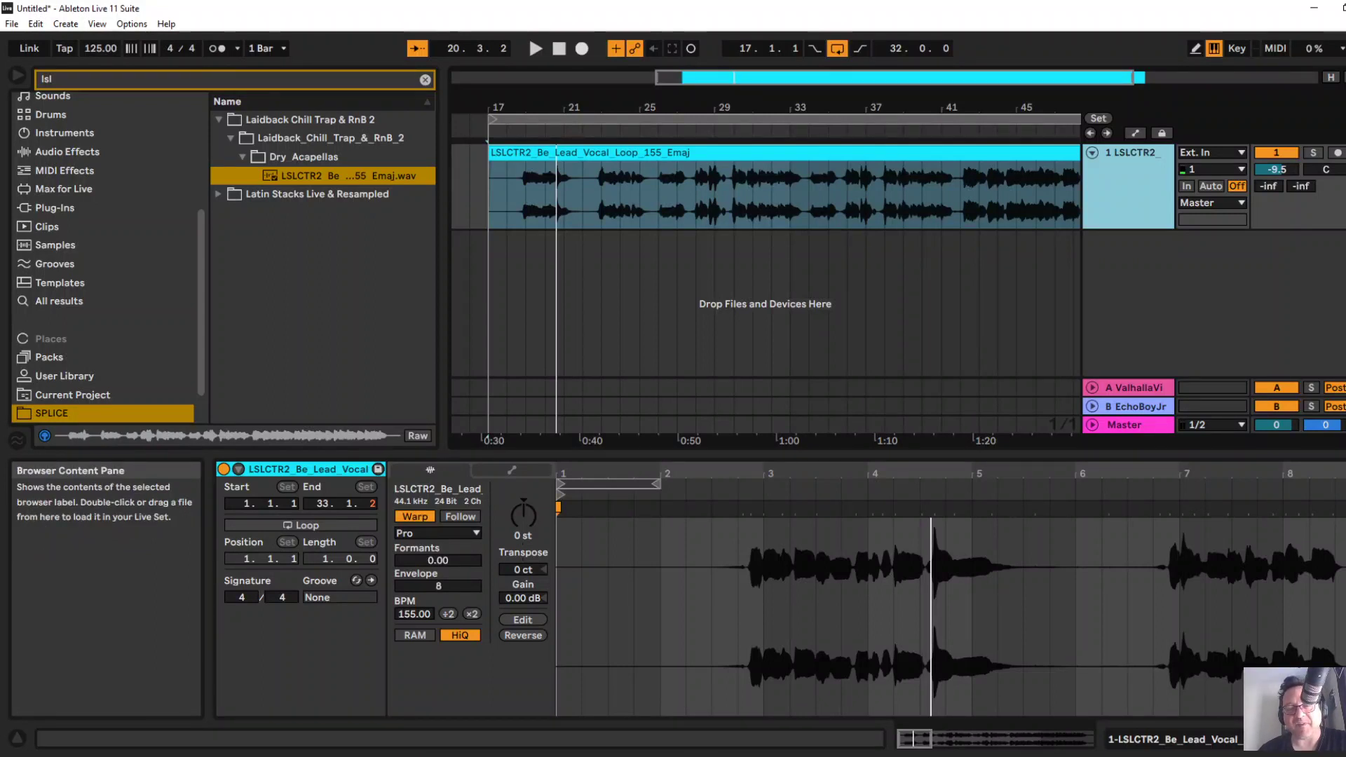
Search the SPLICE folder for vnd and place VND1 Drumloop 010.wav on a new track at bar 17.
key("ctrl+f")
type("vnd")
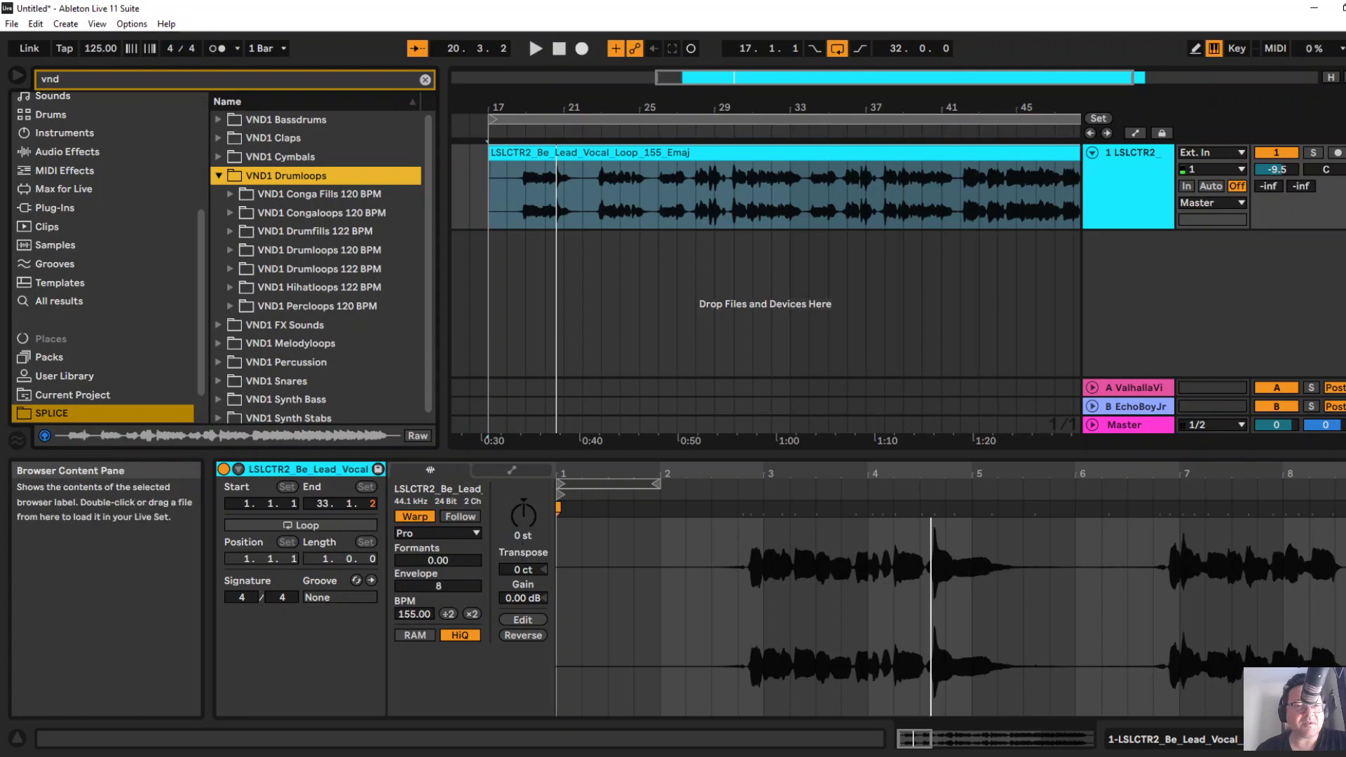
key("Down")
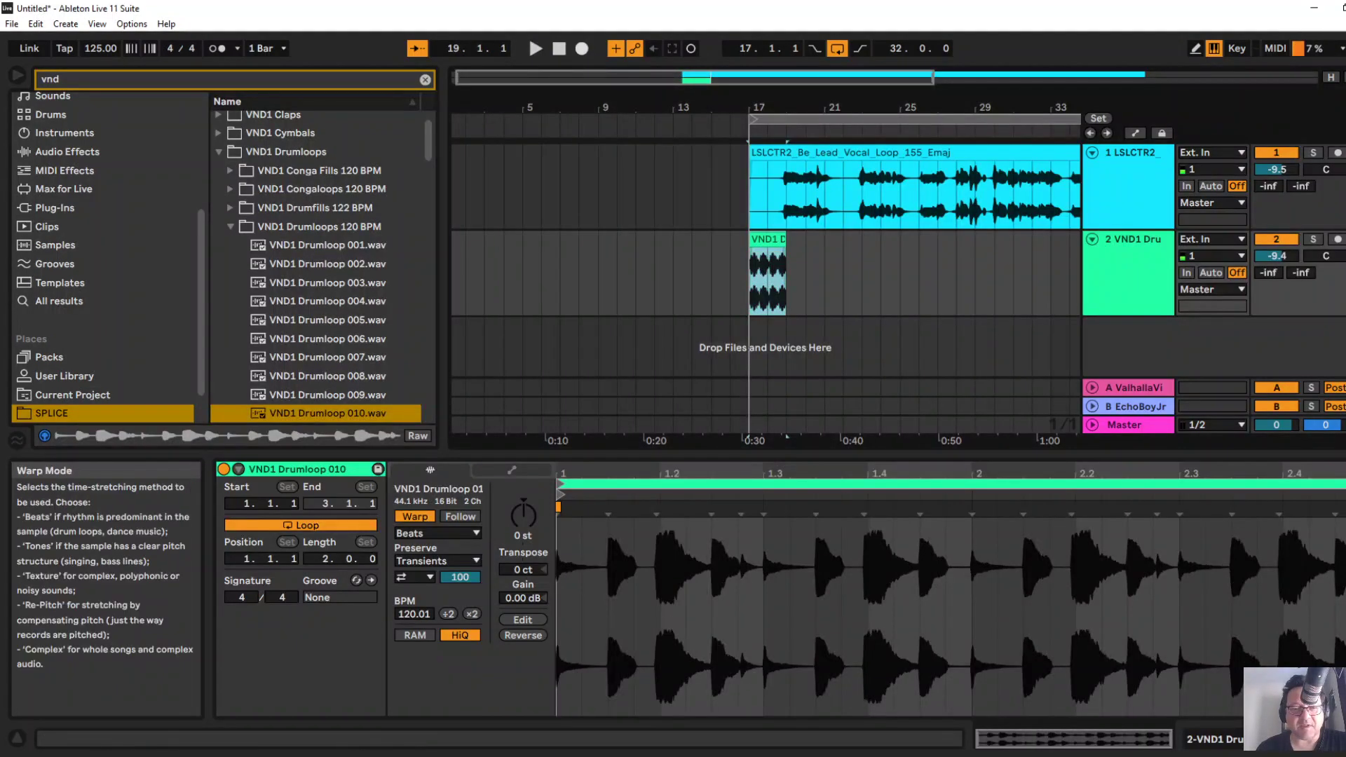
Turn off the drum loop's transient looping in Beats warp mode with envelope 32, and lower its track volume to -15.1 dB.
left_click(437, 533)
left_click(409, 549)
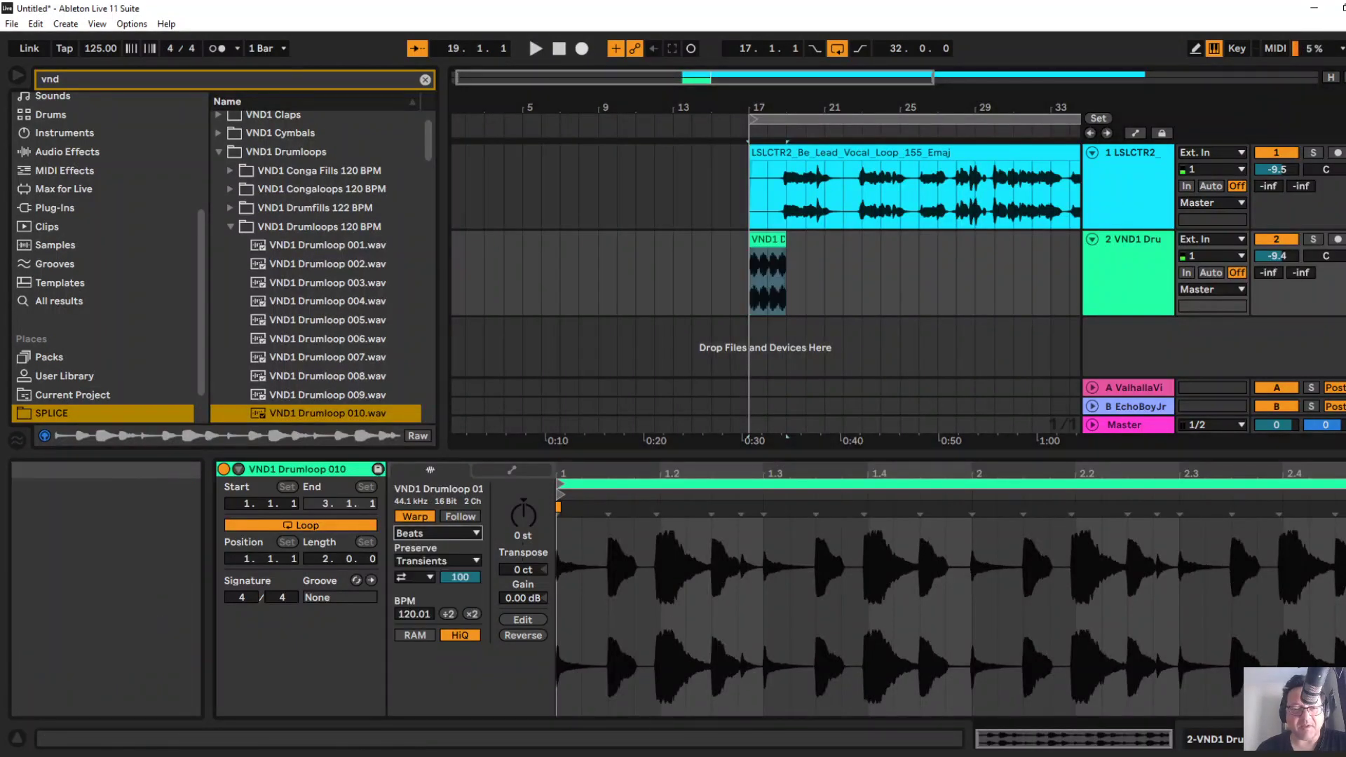
left_click(415, 578)
left_click(413, 592)
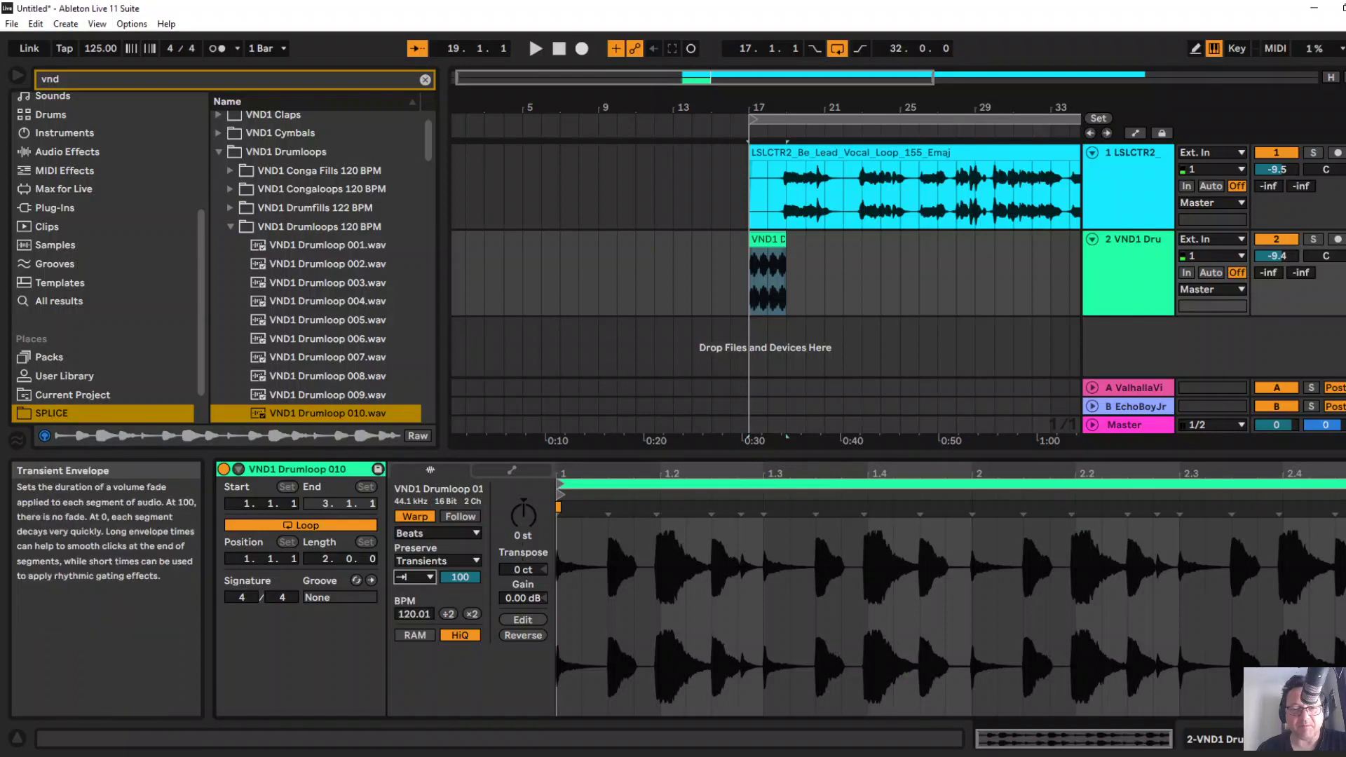
left_click_drag(460, 577, 460, 586)
key("space")
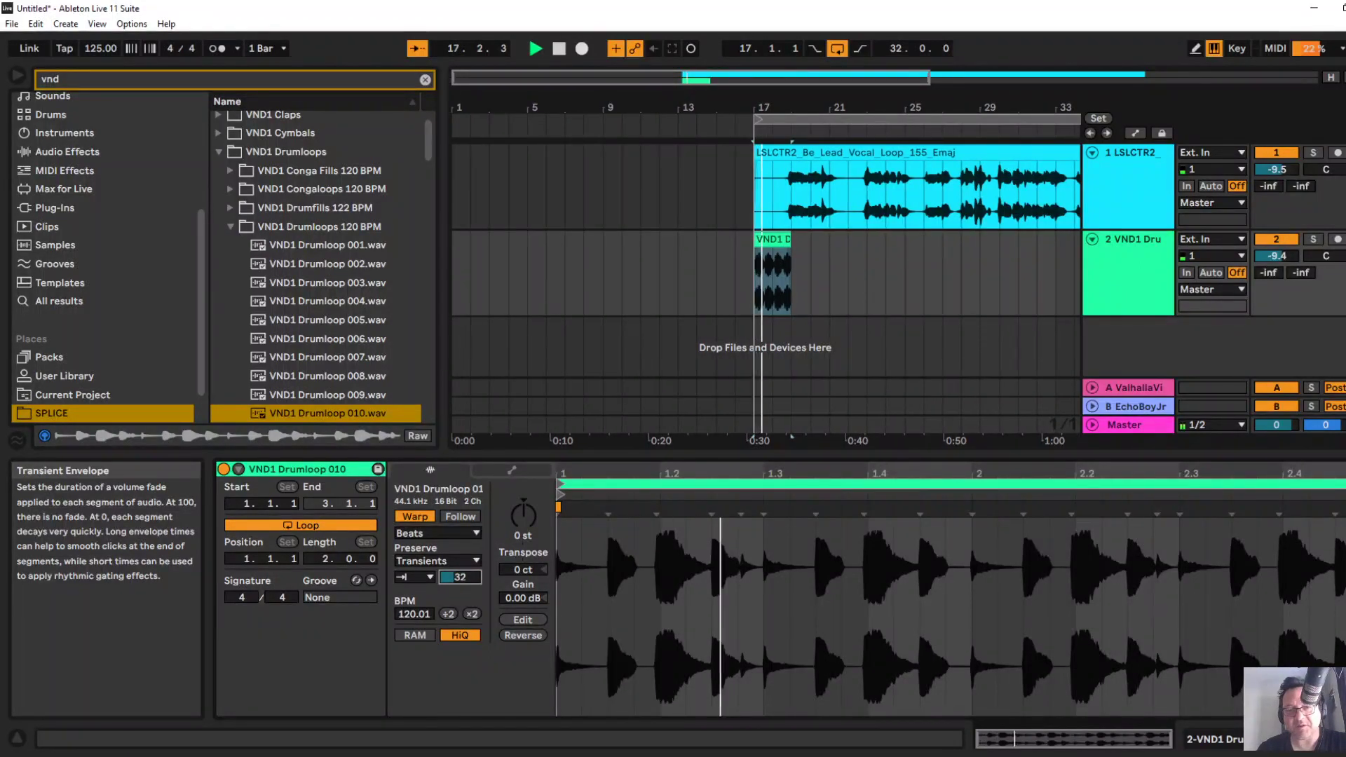
left_click_drag(1275, 256, 1276, 295)
Duplicate the drum loop clip repeatedly to fill bars 17 to 49, and fold the drum and vocal tracks.
left_click(741, 239)
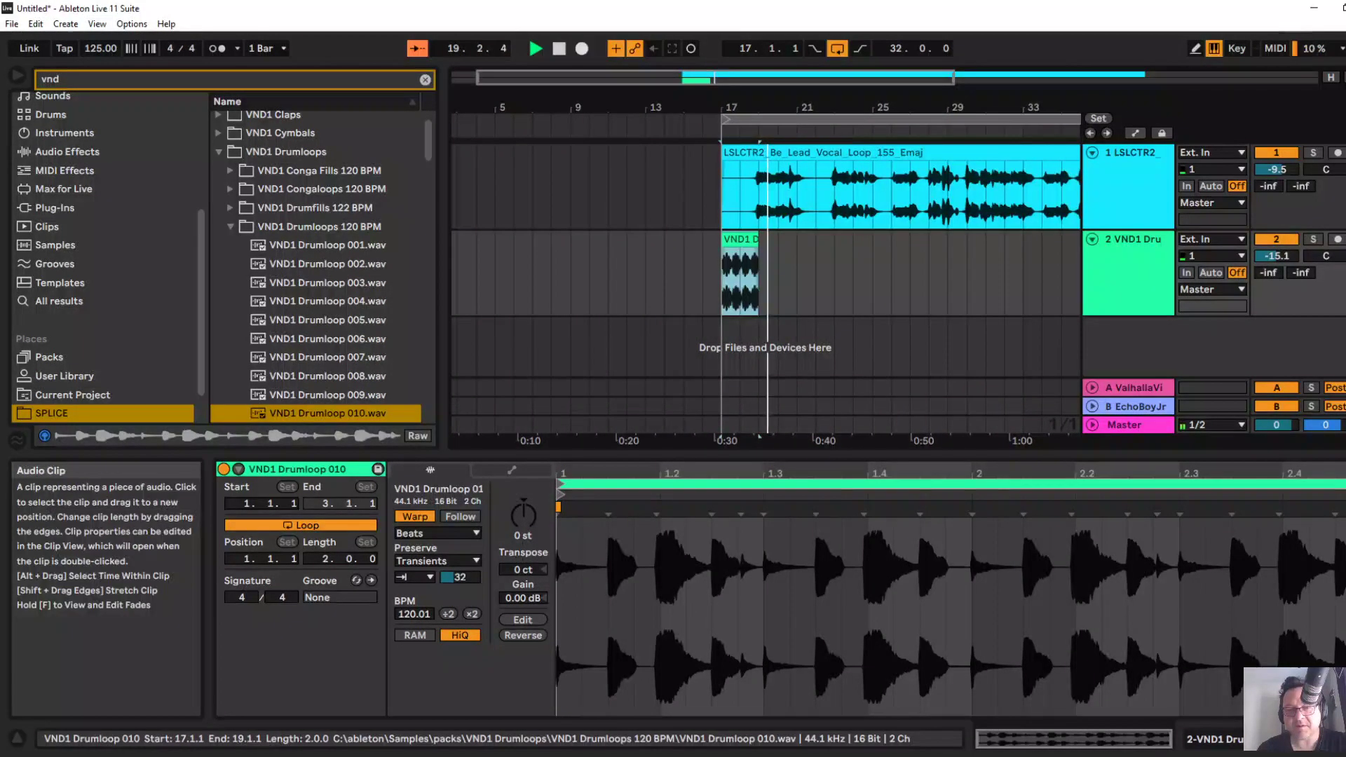
key("ctrl+d")
key("ctrl+d")
key("ctrl+d")
key("ctrl+d")
key("ctrl+d")
key("ctrl+d")
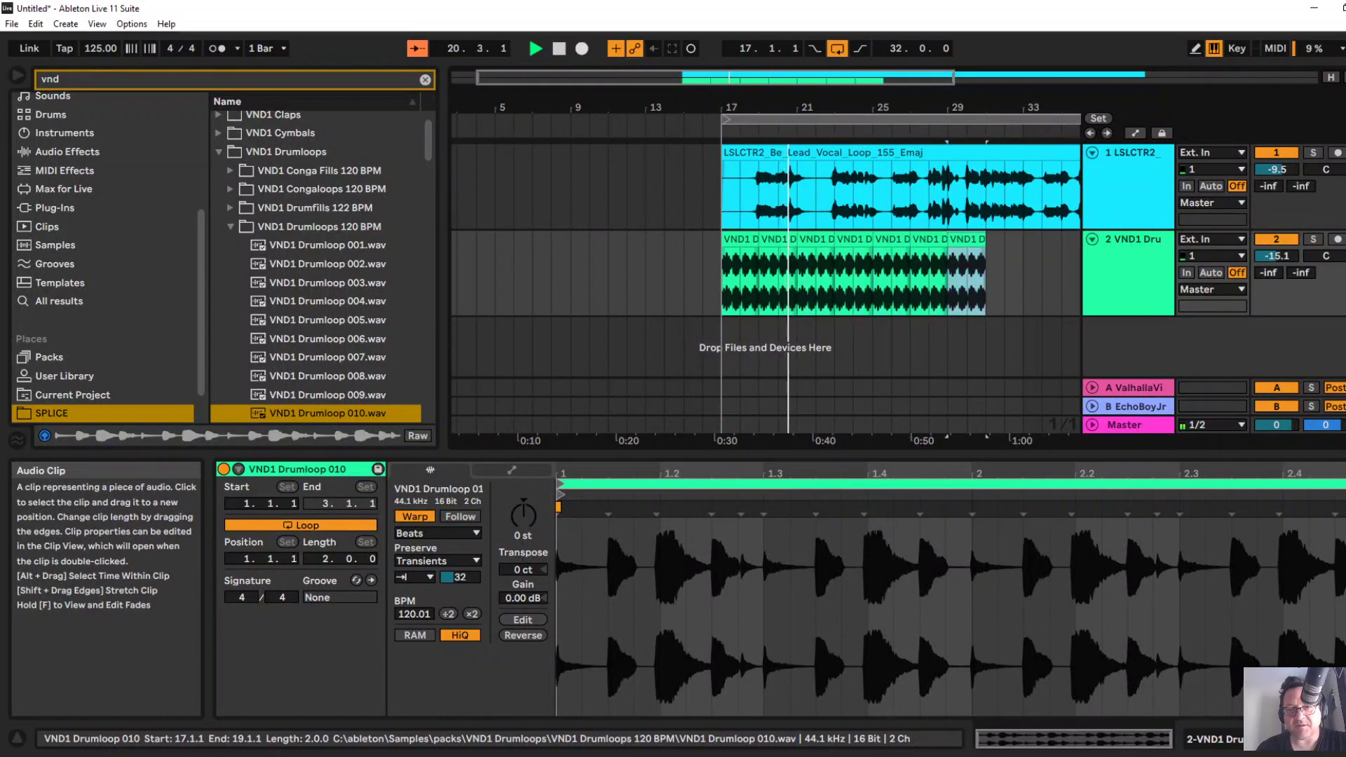
key("ctrl+d")
key("ctrl+d")
key("ctrl+d")
key("ctrl+d")
key("ctrl+d")
left_click_drag(746, 108, 747, 49)
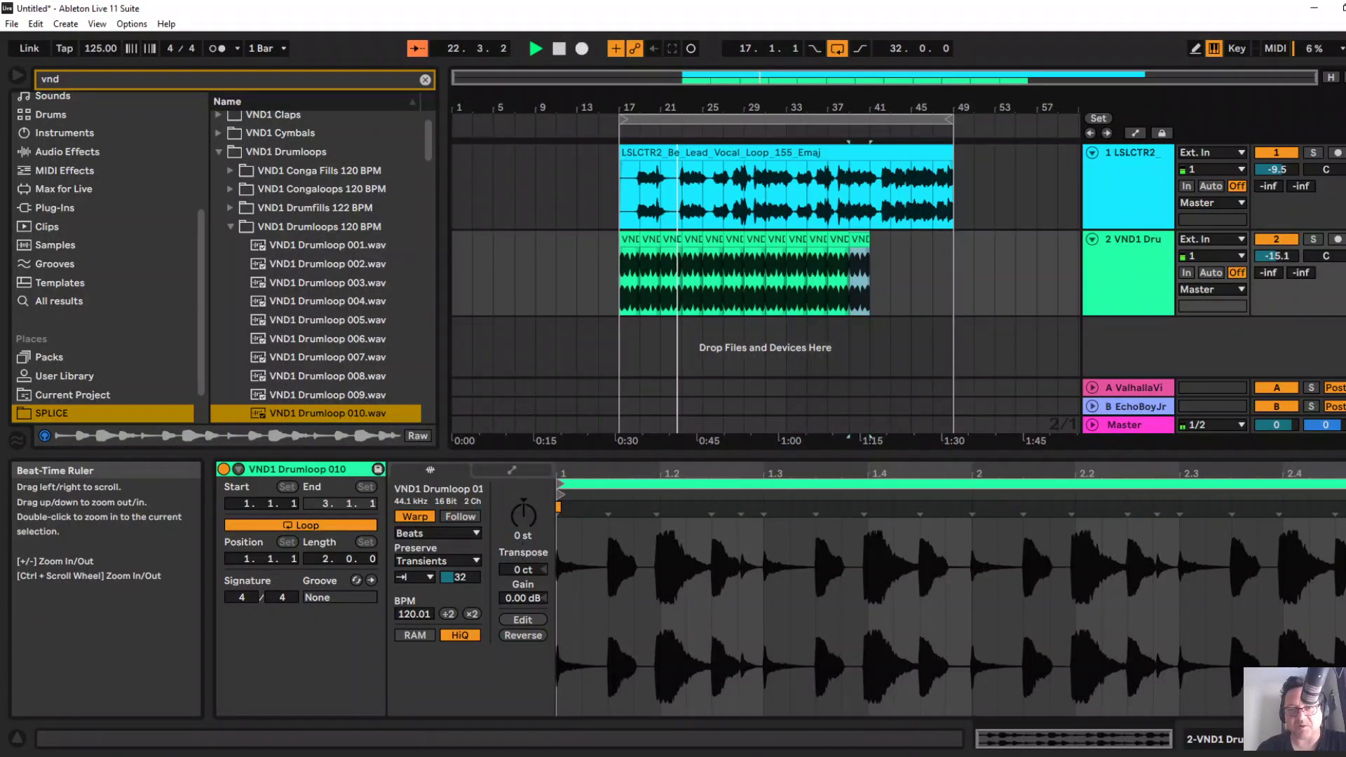
key("ctrl+d")
key("ctrl+d")
key("ctrl+d")
key("ctrl+d")
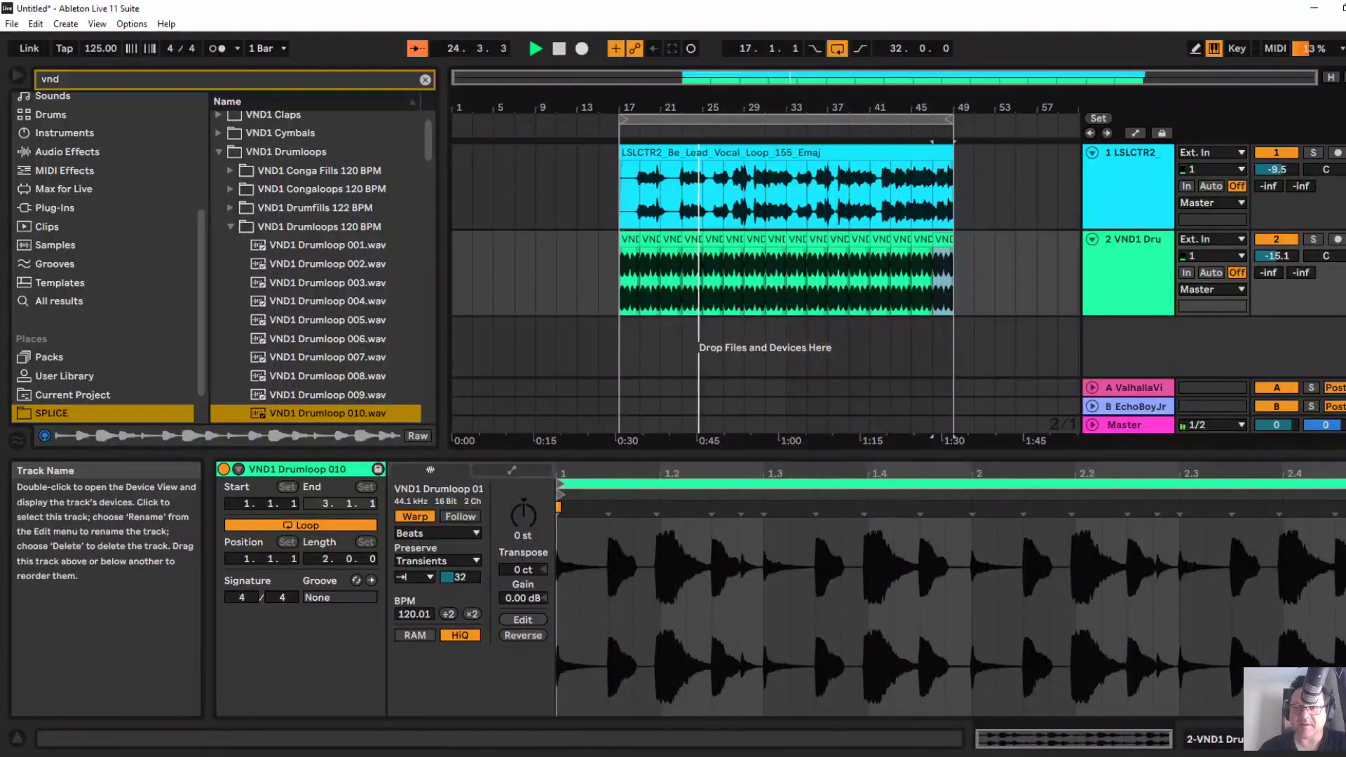
left_click(1092, 239)
left_click(1092, 152)
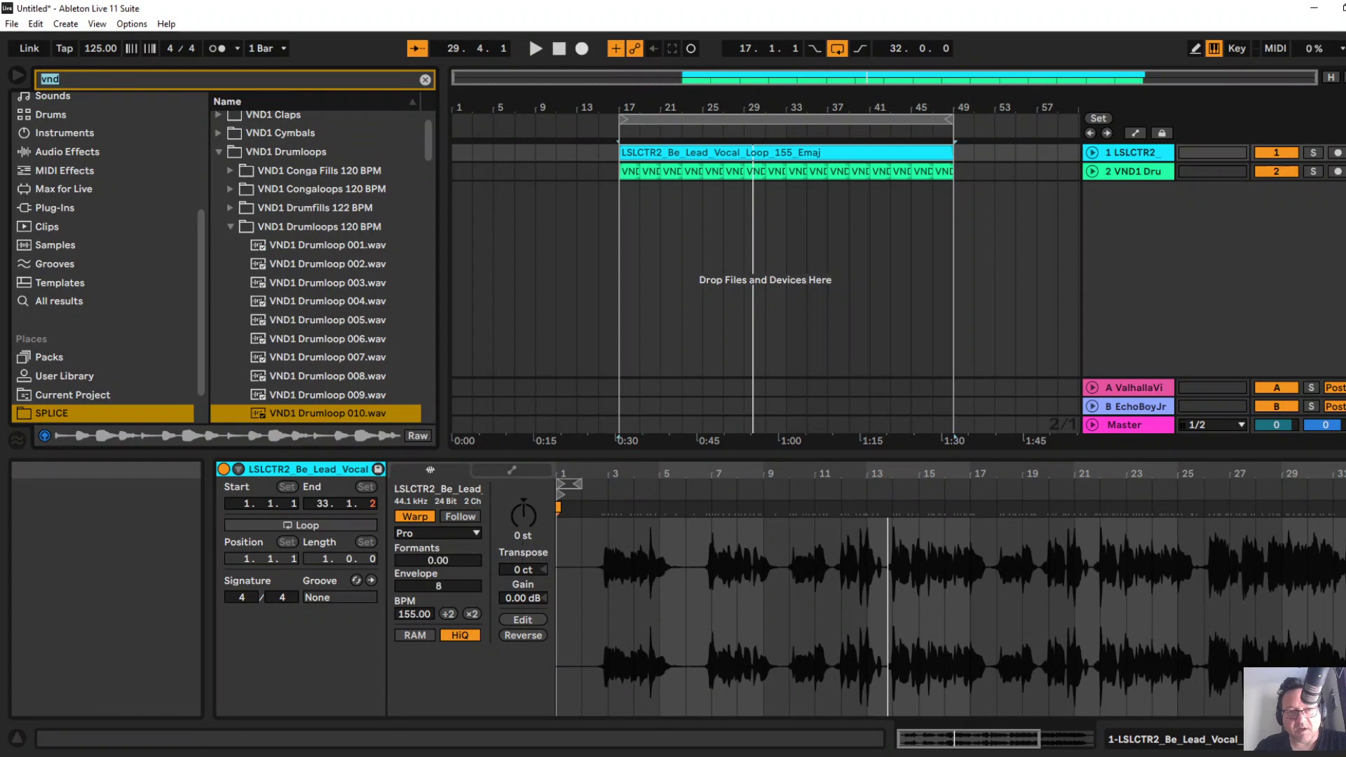
Search the plug-ins for scaler and load the VST3 version of Scaler 2 by Plugin Boutique on a new MIDI track.
type("scaler")
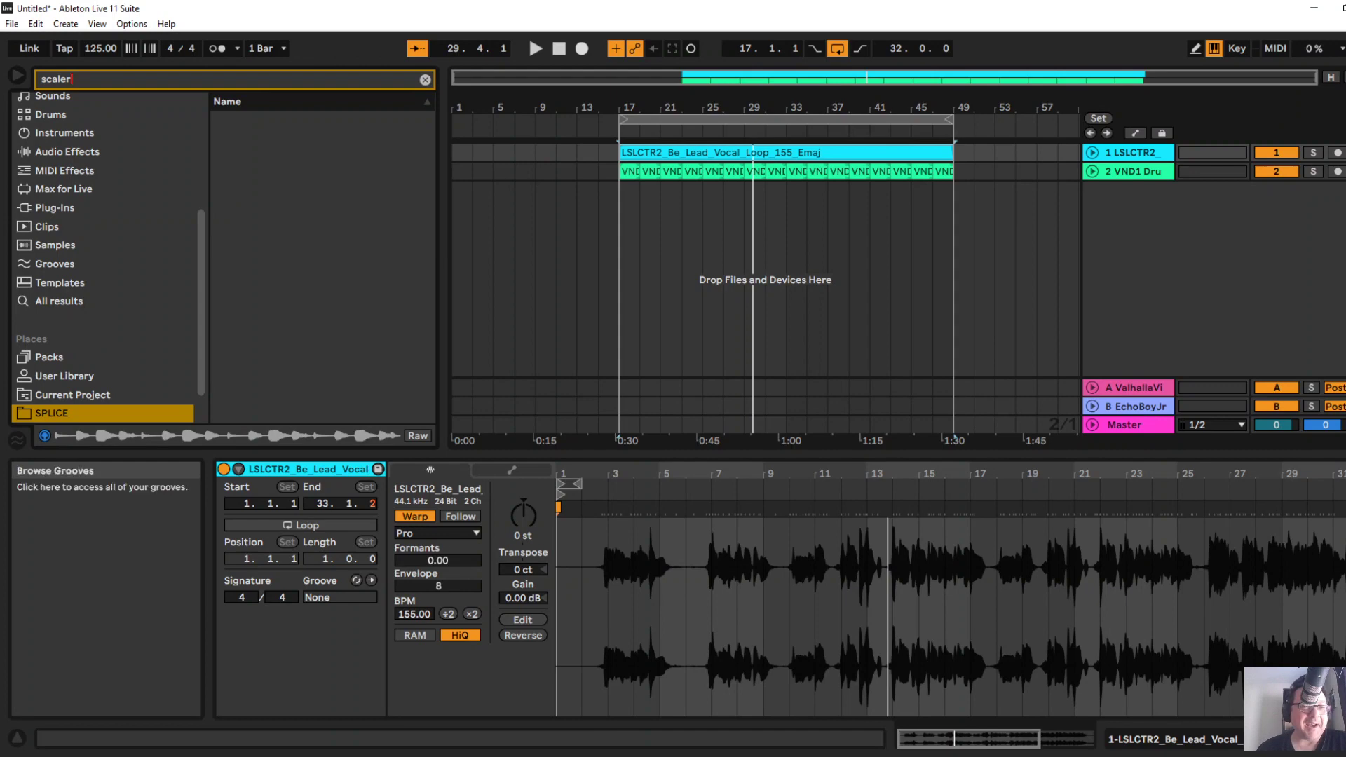
left_click(55, 208)
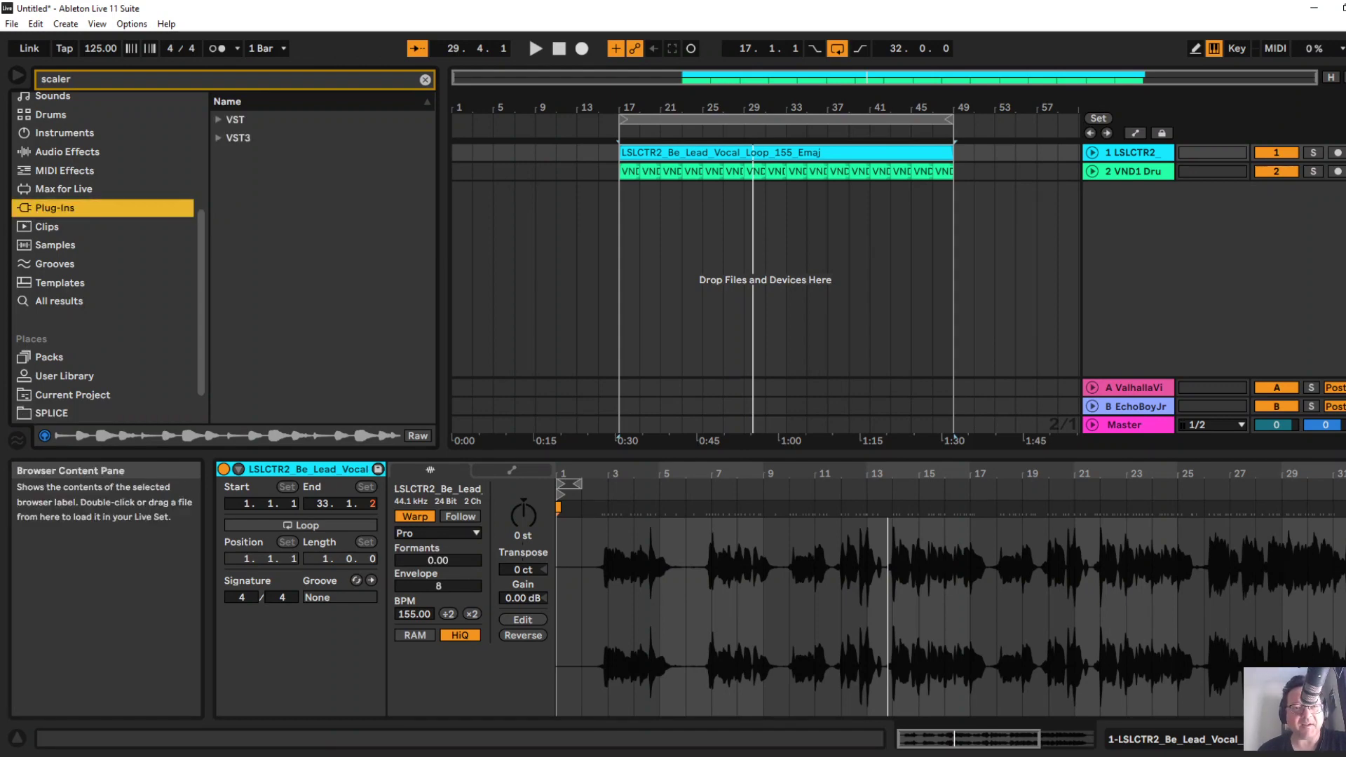
left_click(219, 138)
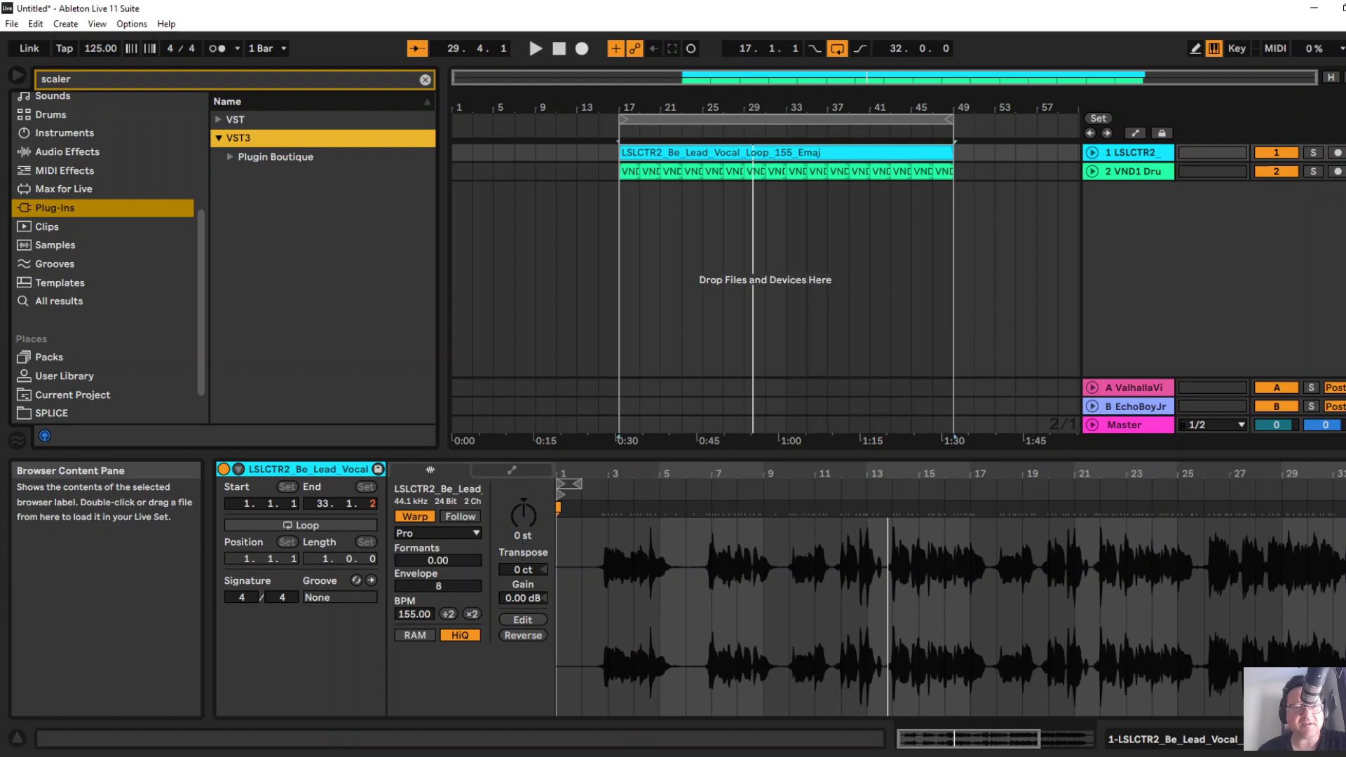
left_click(230, 157)
left_click(288, 194)
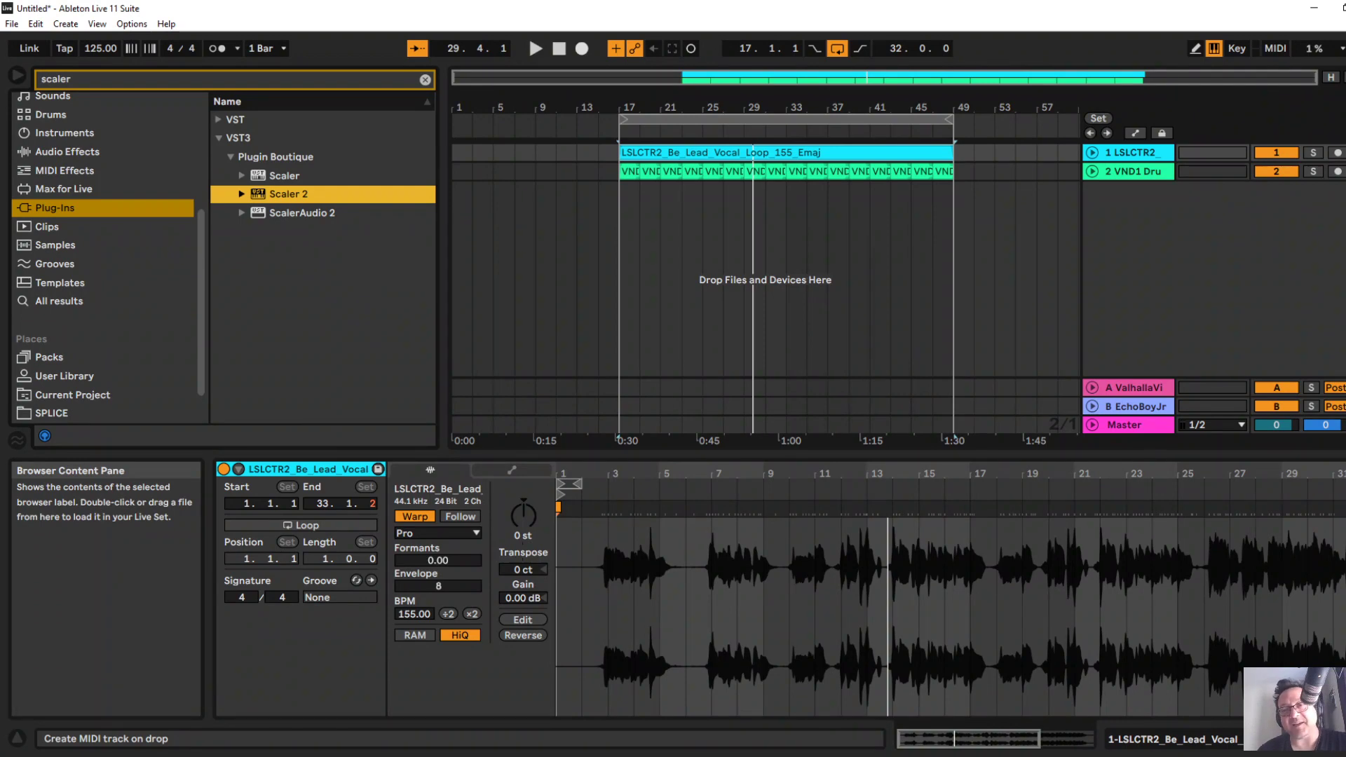
key("Return")
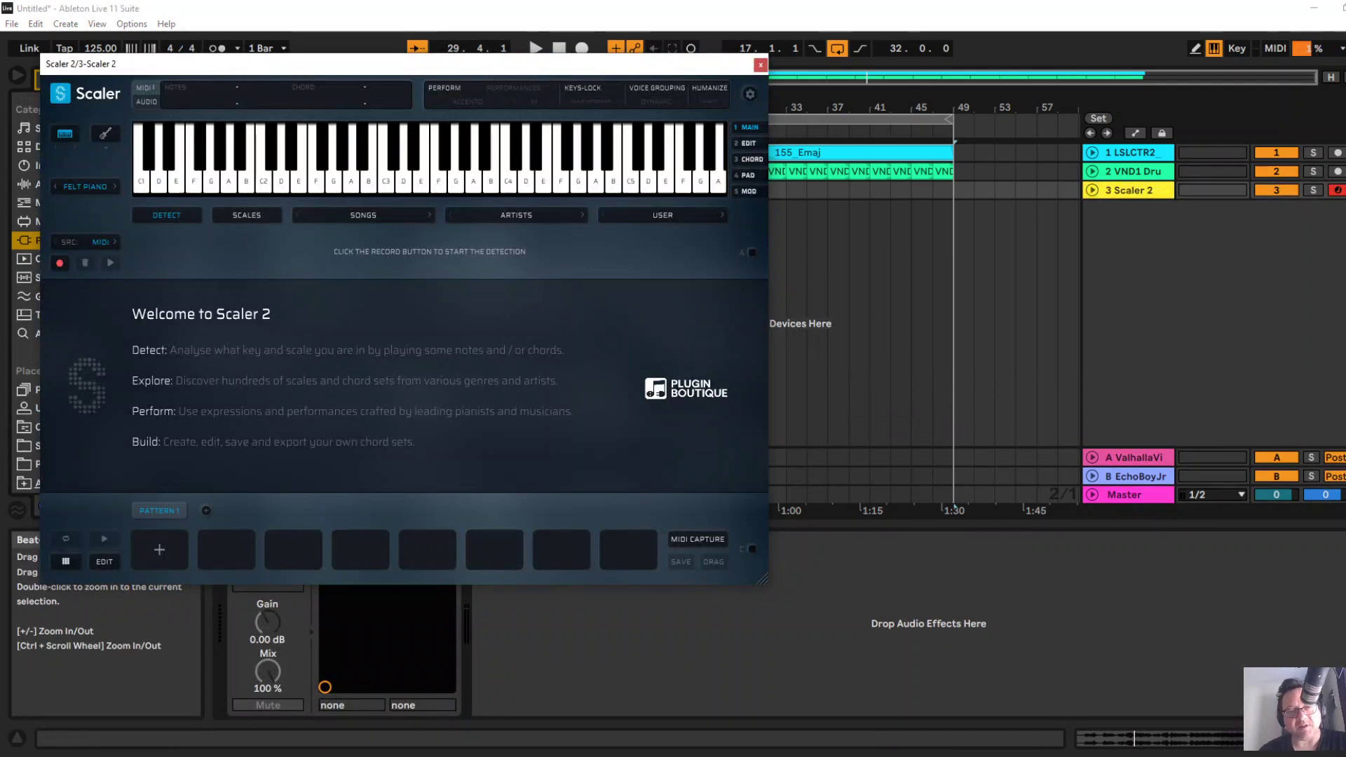
left_click_drag(565, 65, 880, 143)
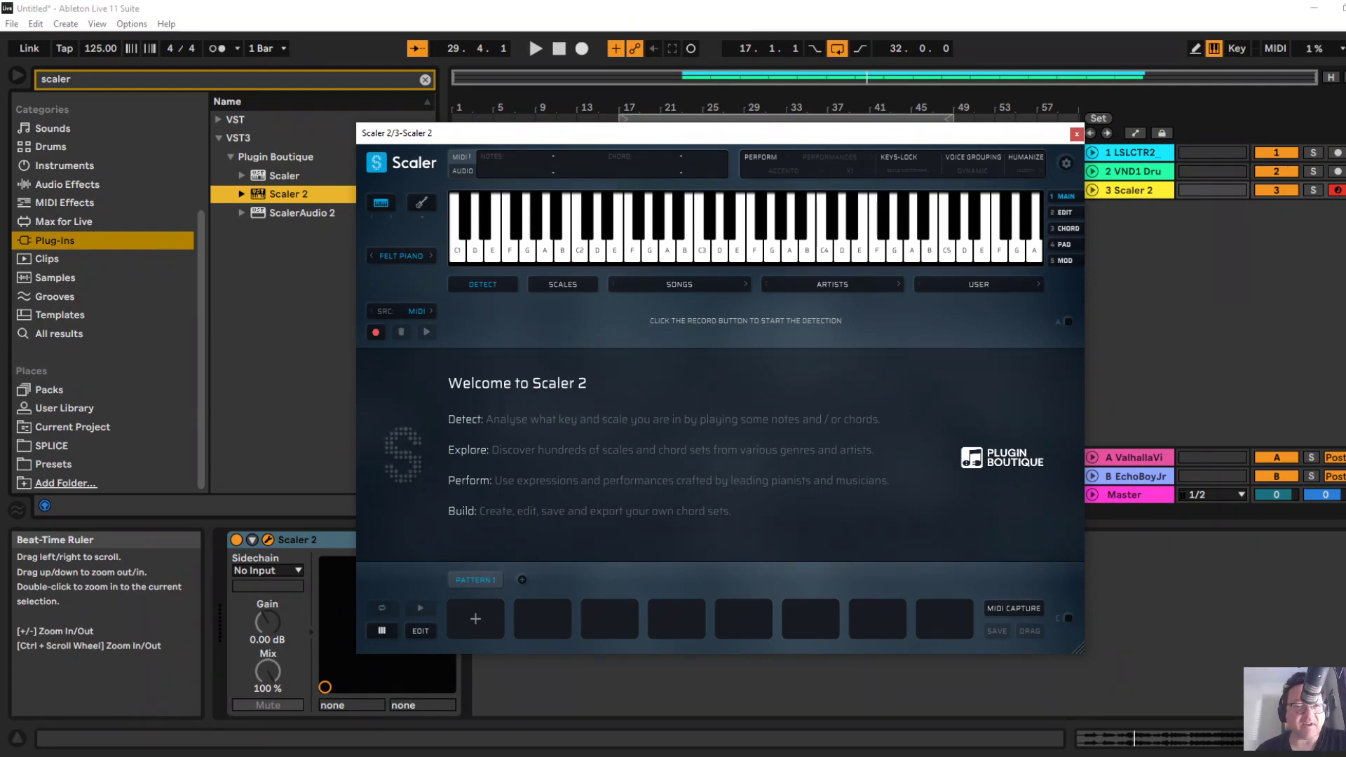
Load the EDM 2 song chord set in Scaler 2.
left_click(679, 285)
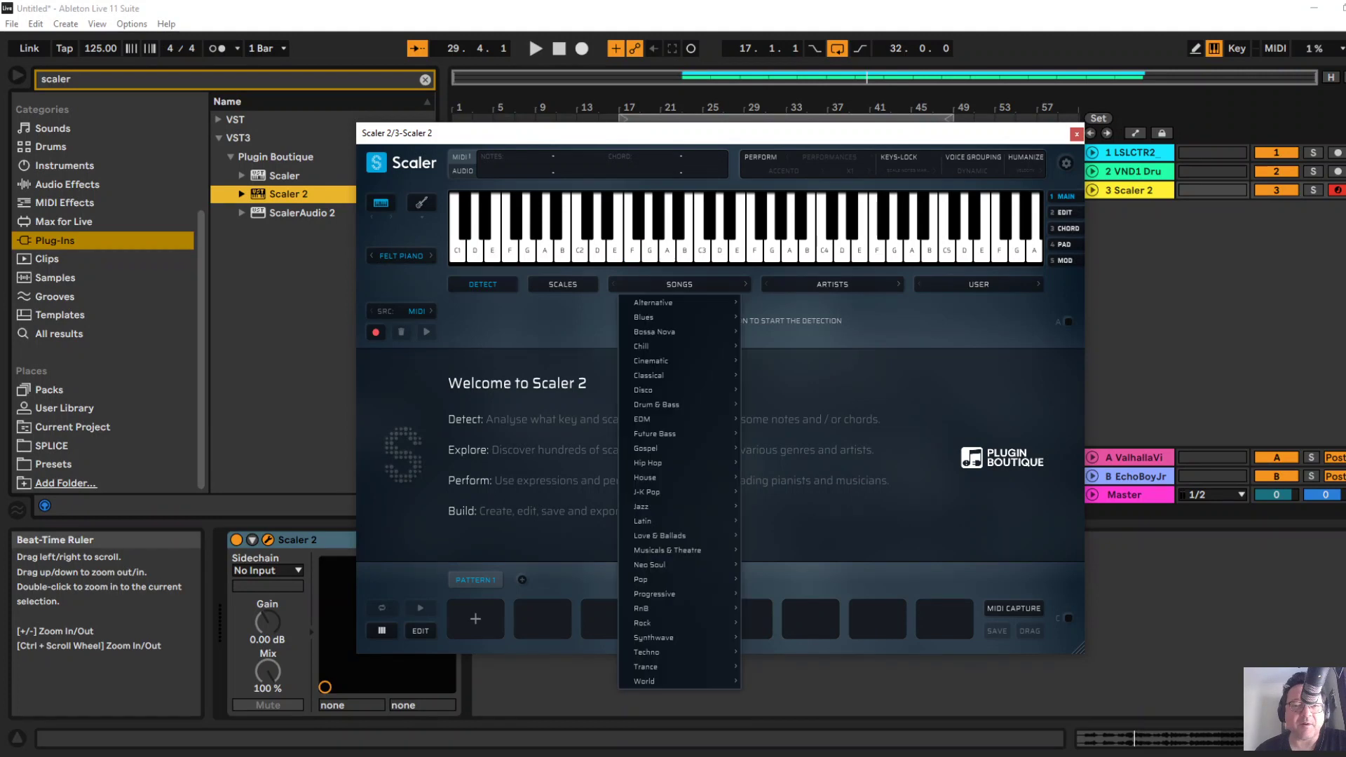
mouse_move(666, 418)
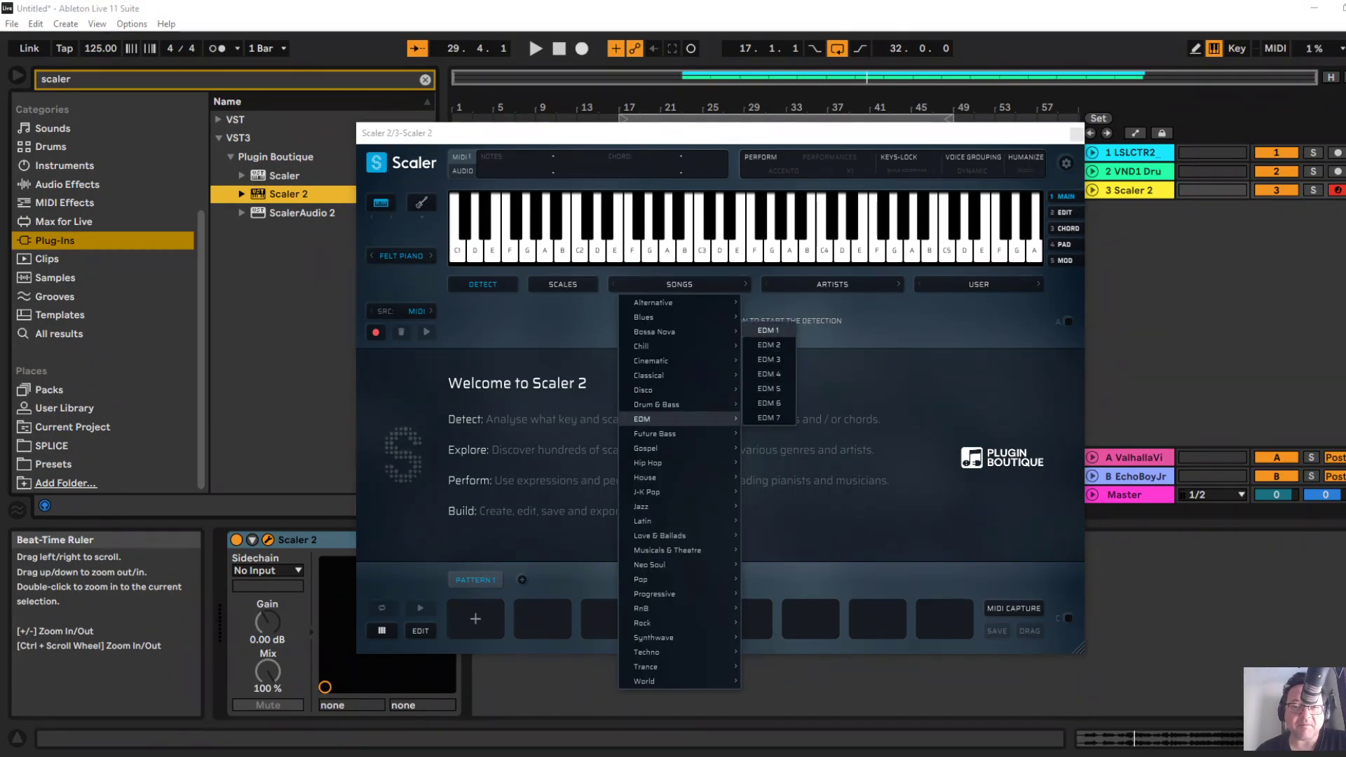
left_click(769, 359)
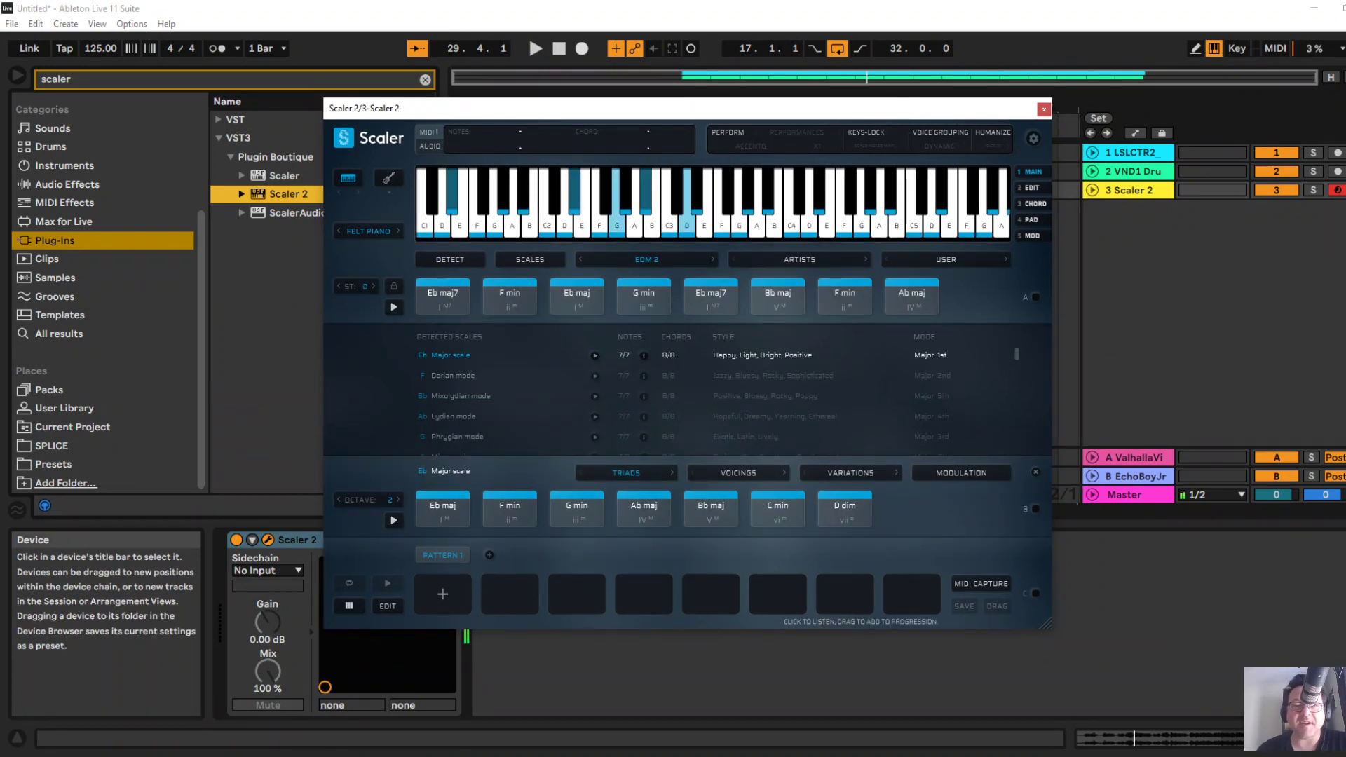
Add the first four chords of the set, Eb maj7, F min, Eb maj and G min, to Pattern 1.
left_click_drag(442, 298, 443, 594)
left_click(510, 297)
left_click_drag(510, 297, 509, 592)
left_click_drag(579, 297, 576, 594)
left_click_drag(644, 297, 644, 595)
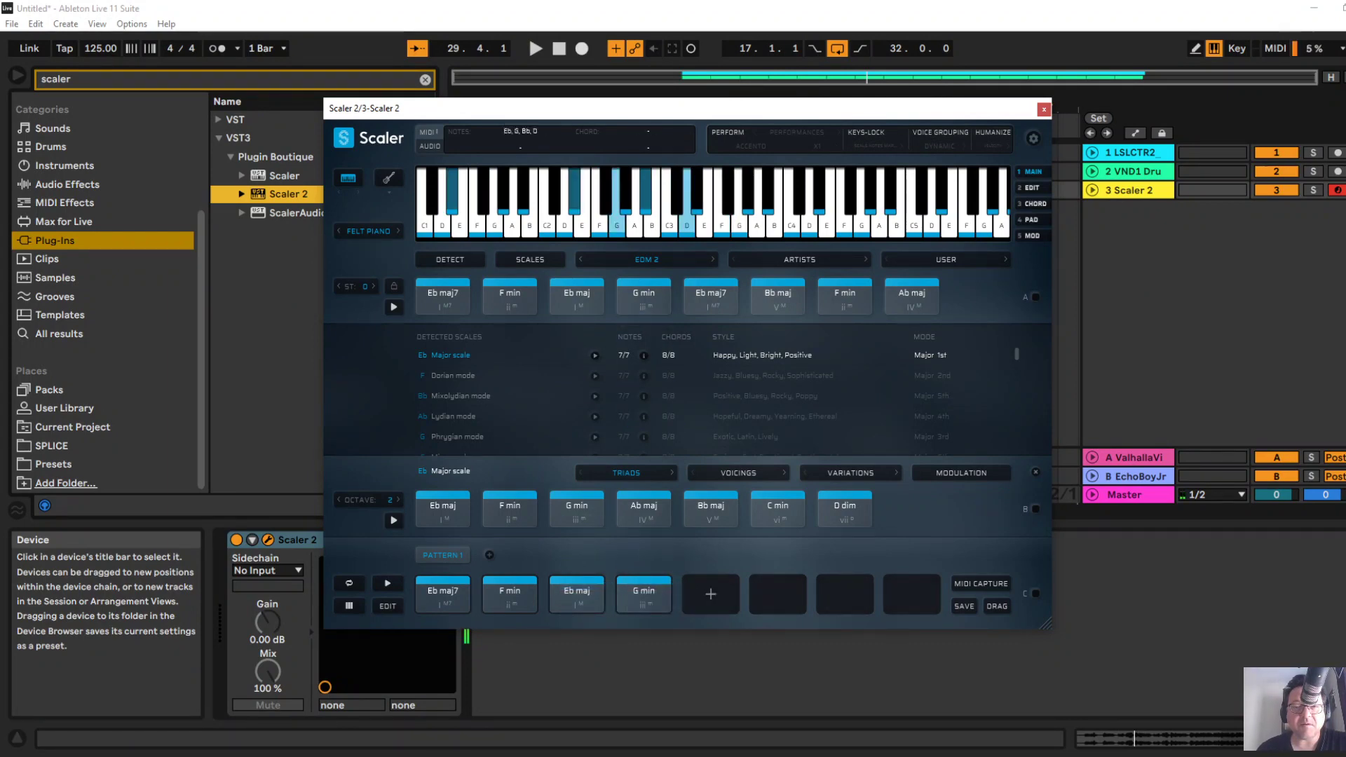
Add Eb maj7, Bb maj, F min and Ab maj to the remaining four slots of Pattern 1 and play the progression.
left_click(778, 298)
left_click(911, 297)
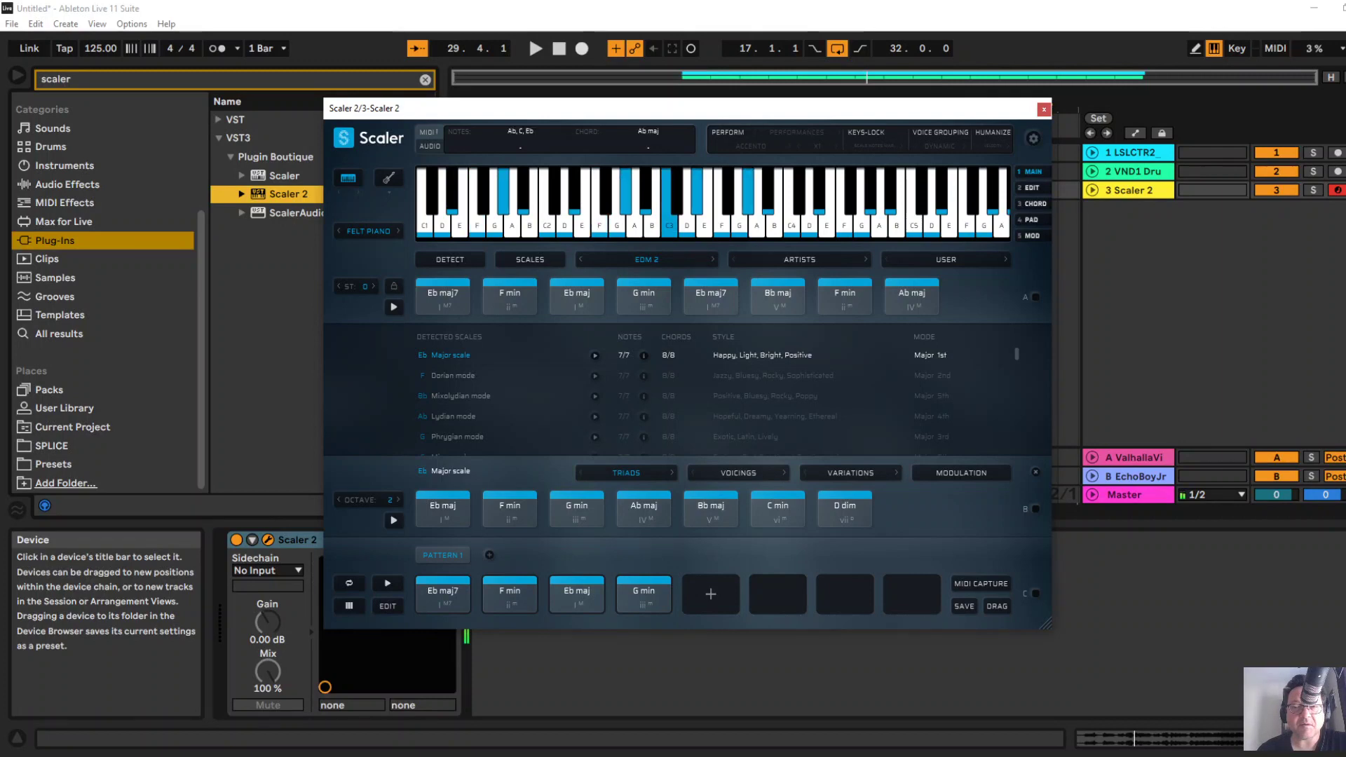
left_click(778, 297)
left_click_drag(710, 297, 701, 600)
left_click_drag(778, 297, 771, 598)
left_click_drag(845, 297, 846, 594)
left_click_drag(911, 297, 912, 594)
left_click(388, 583)
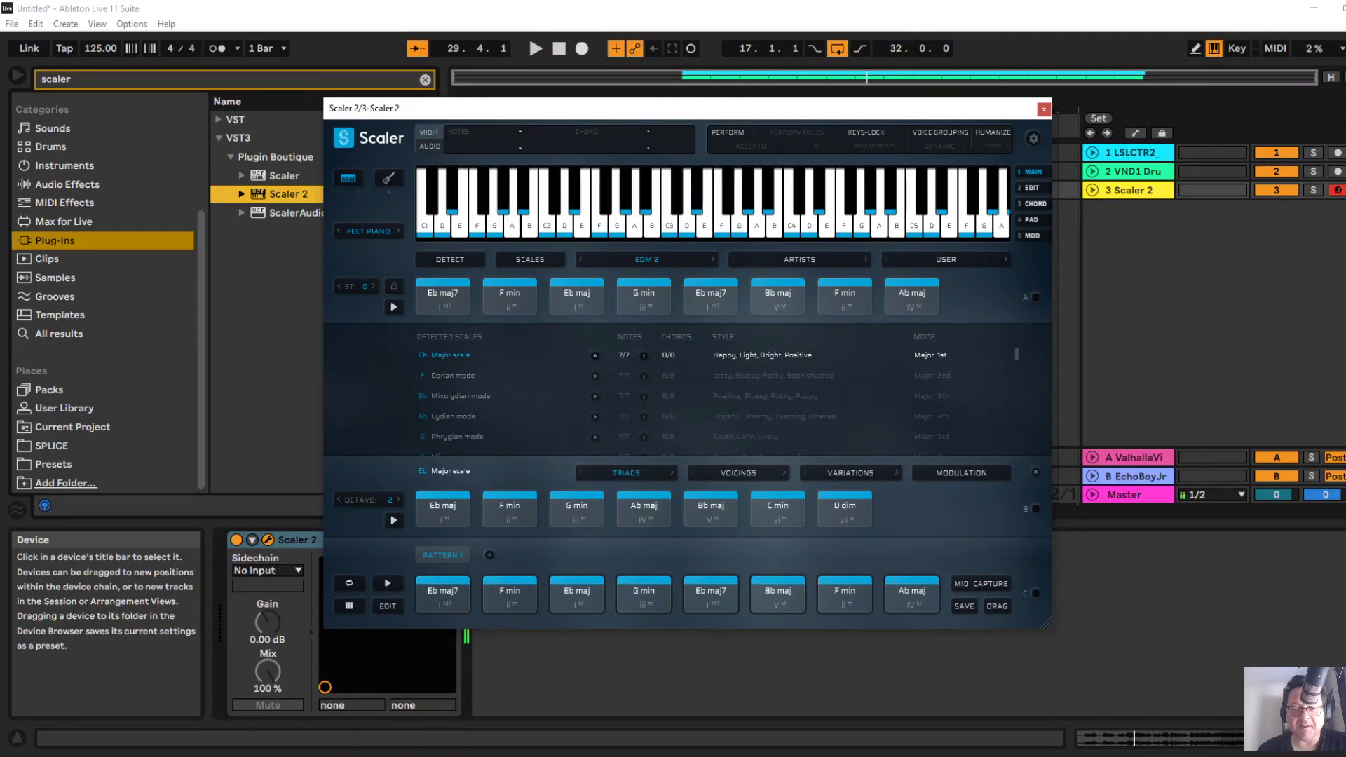
Select all eight pattern chords and place them as a MIDI clip on a new track at bar 17.
left_click_drag(943, 627, 455, 592)
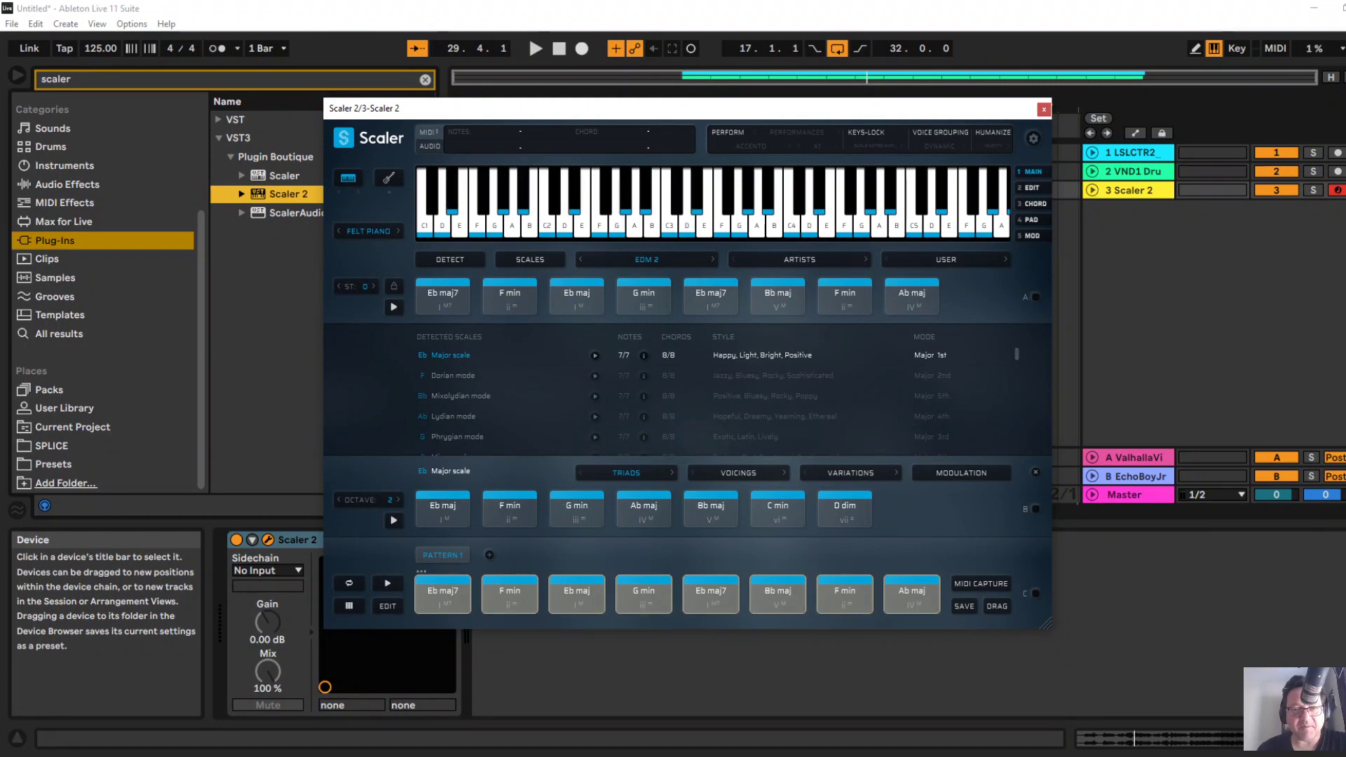
left_click_drag(515, 108, 660, 240)
left_click_drag(591, 727, 623, 209)
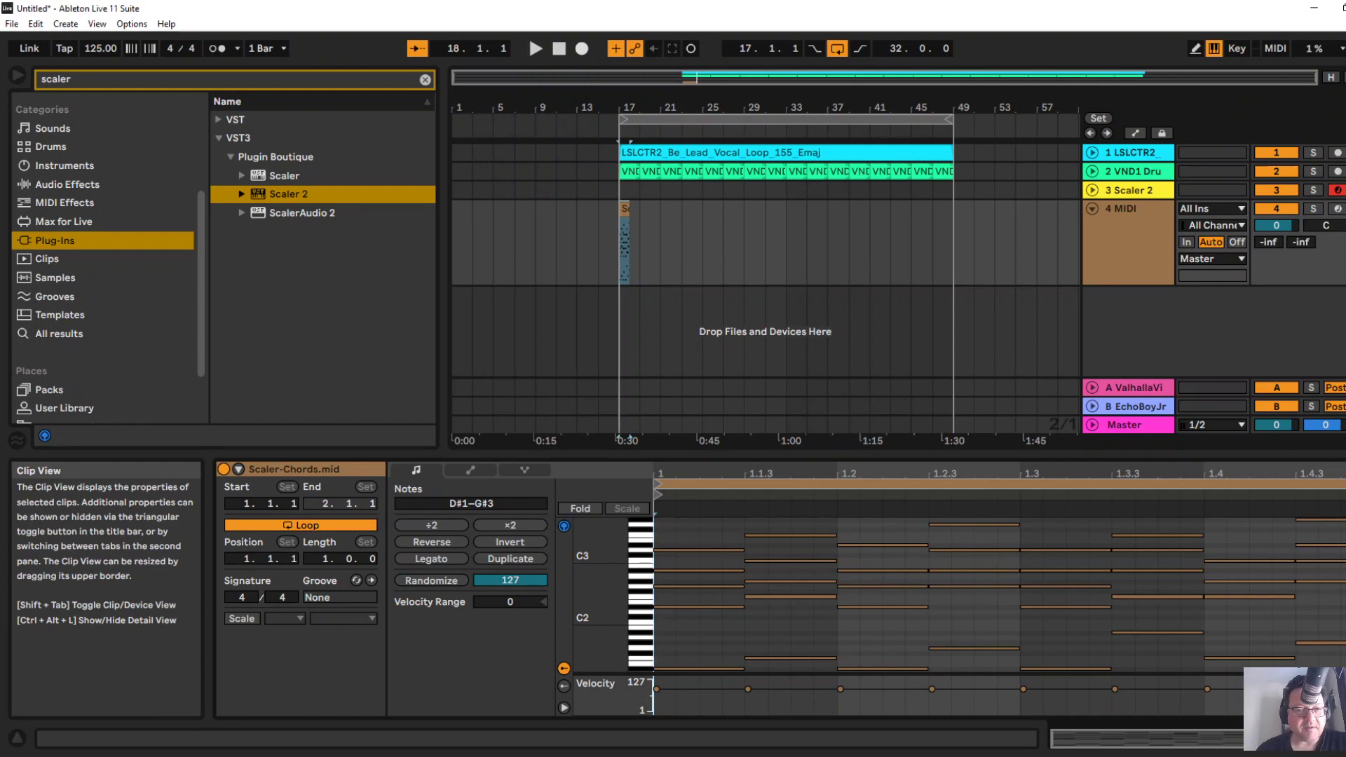
Double the chord clip's note timing twice for a four-bar loop, and extend the clip to bar 49.
left_click(510, 525)
left_click(510, 525)
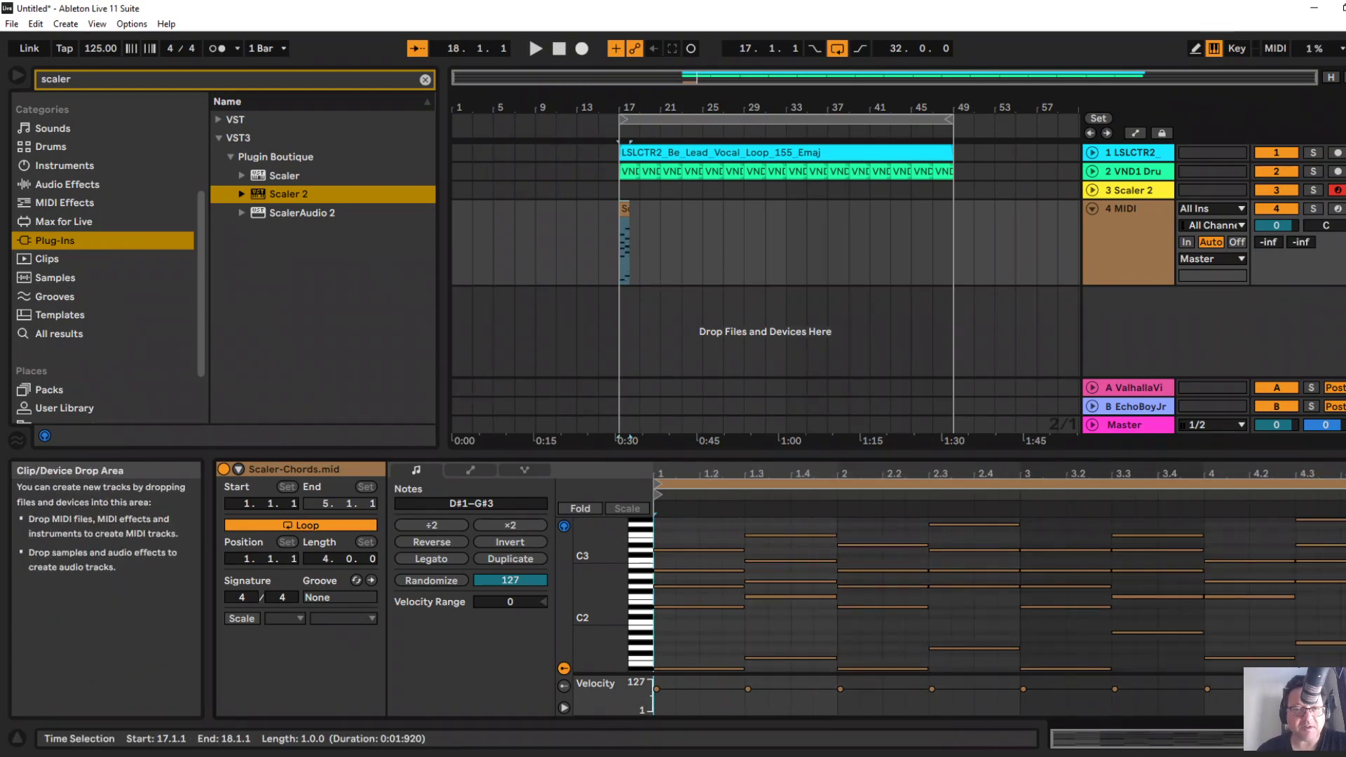
left_click_drag(629, 209, 796, 209)
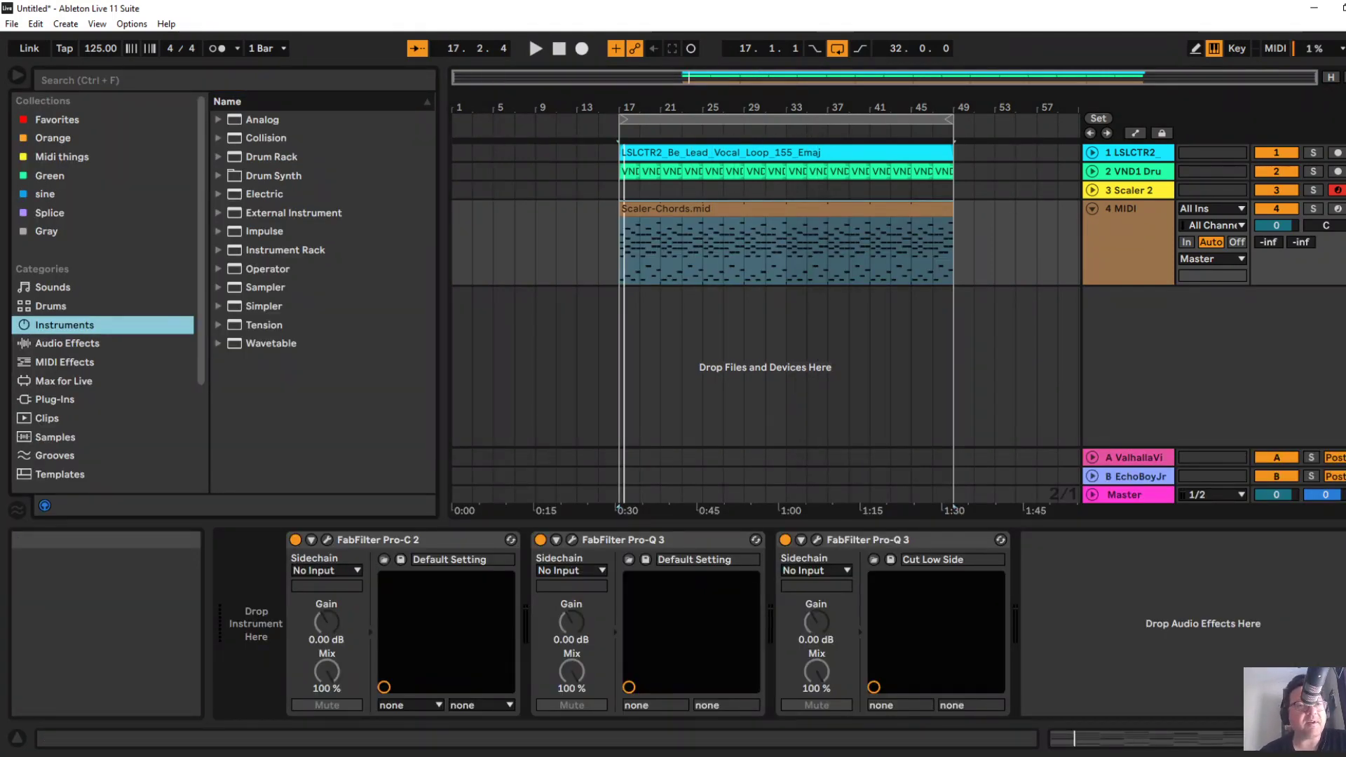
Load Operator's E-Piano Straight.adg preset from Piano & Keys on the chord track and set the track volume to -14.2 dB.
left_click(219, 269)
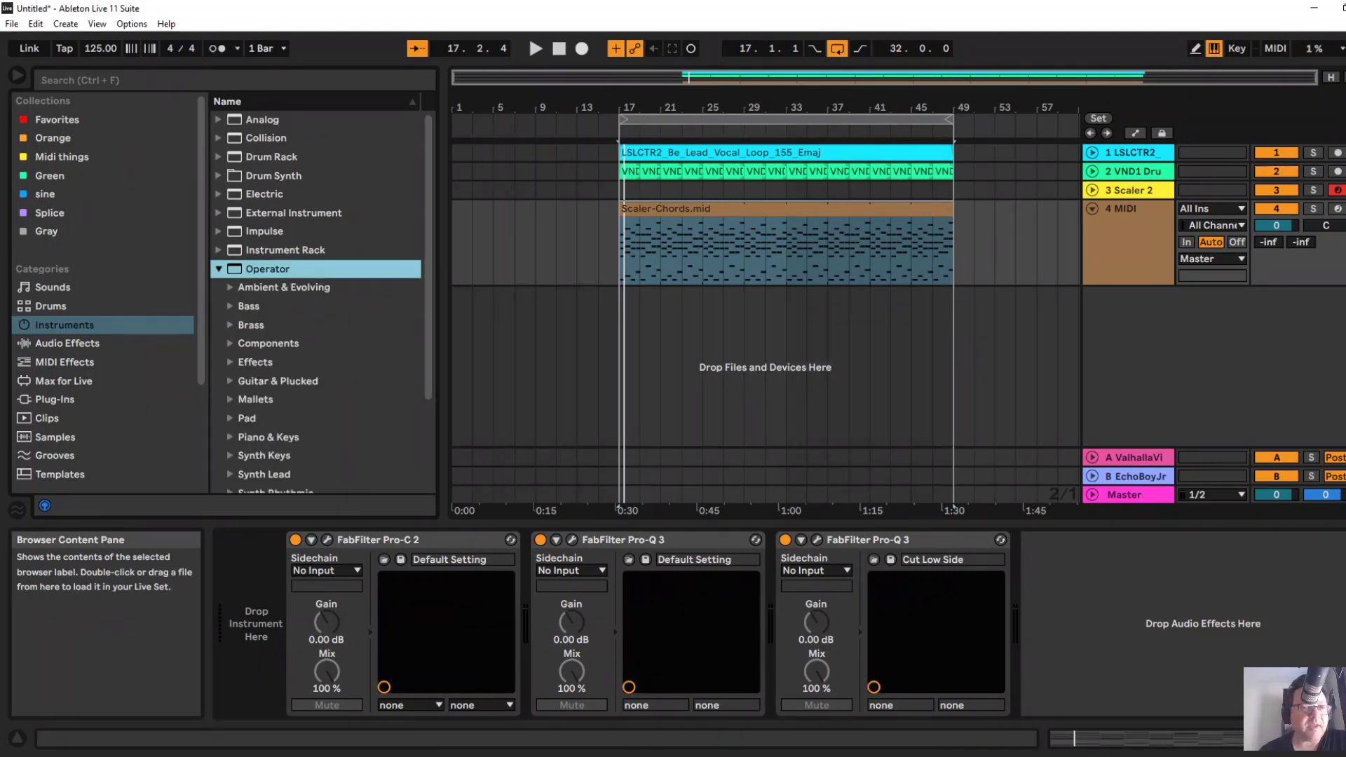
left_click(230, 438)
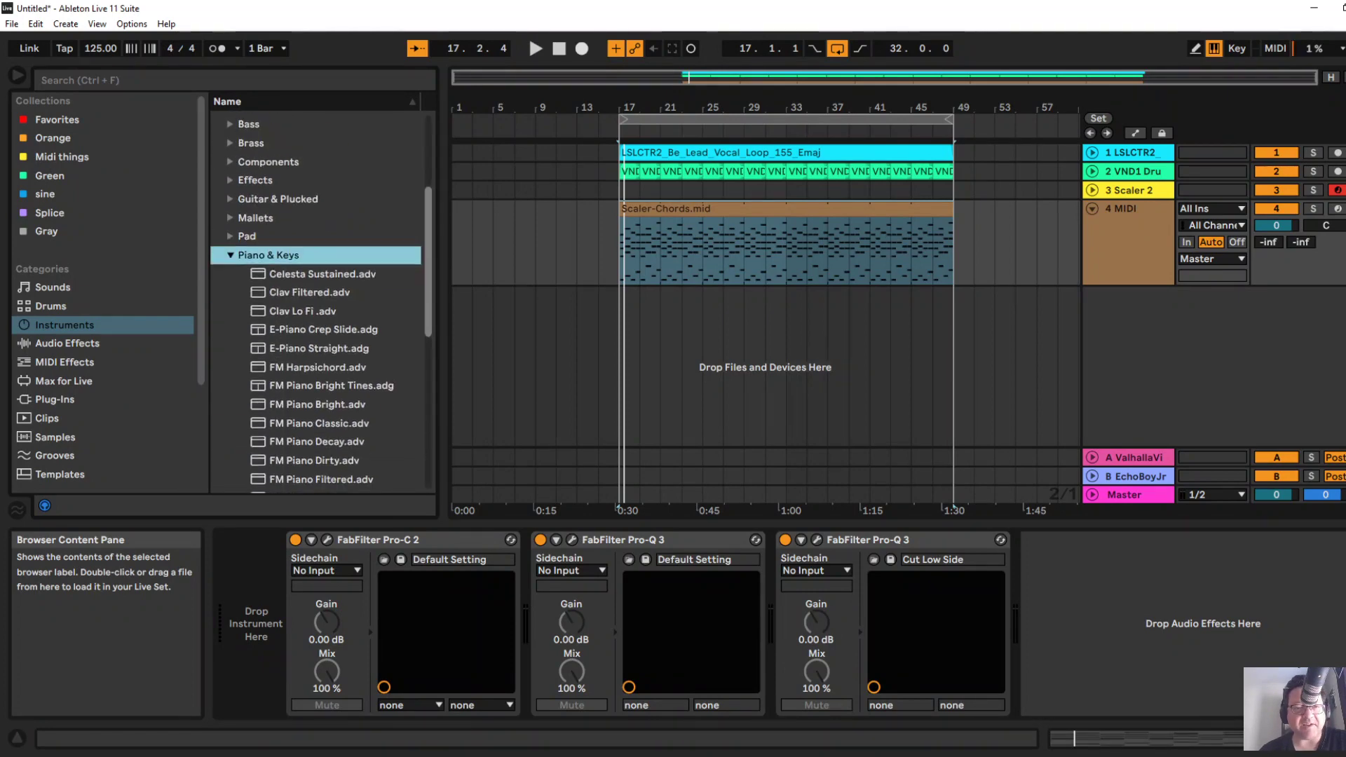
scroll(318, 294, "down", 2)
double_click(319, 228)
key("space")
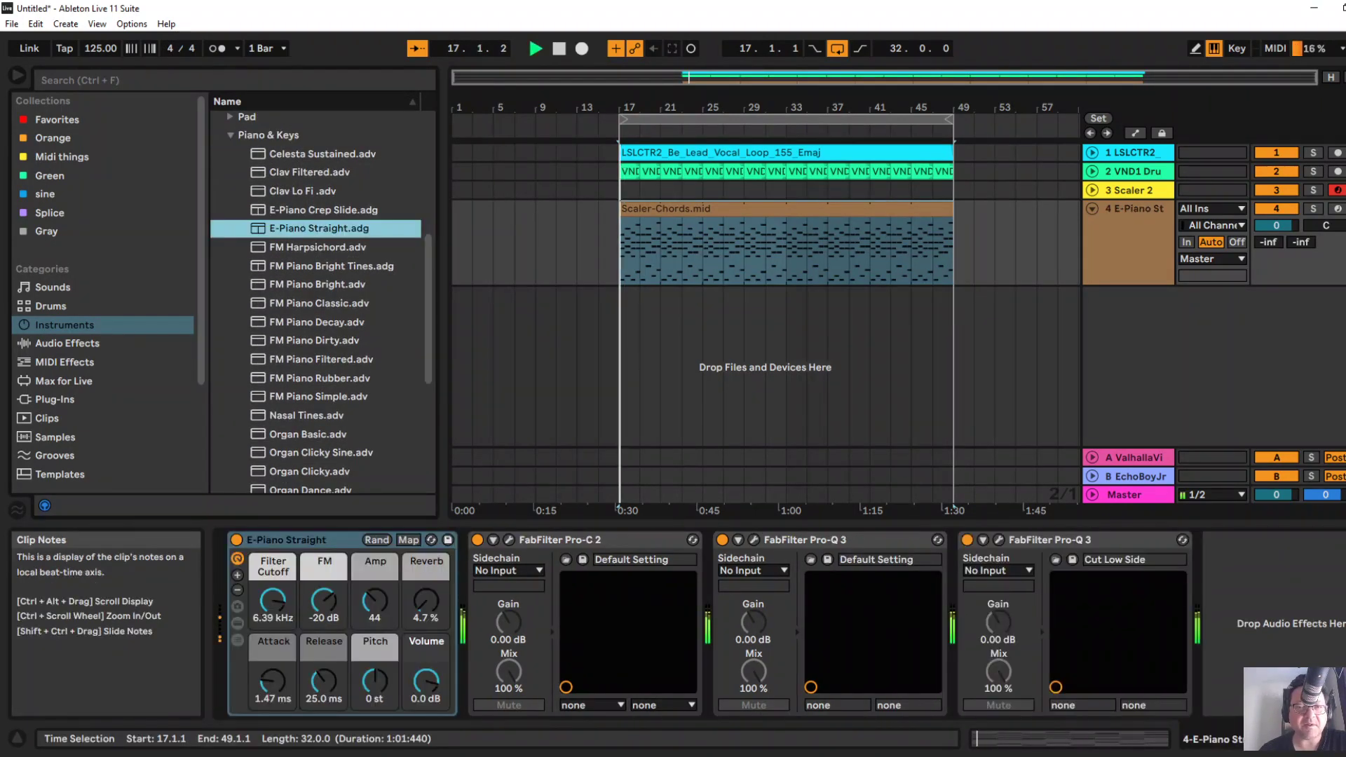
left_click_drag(1276, 225, 1275, 277)
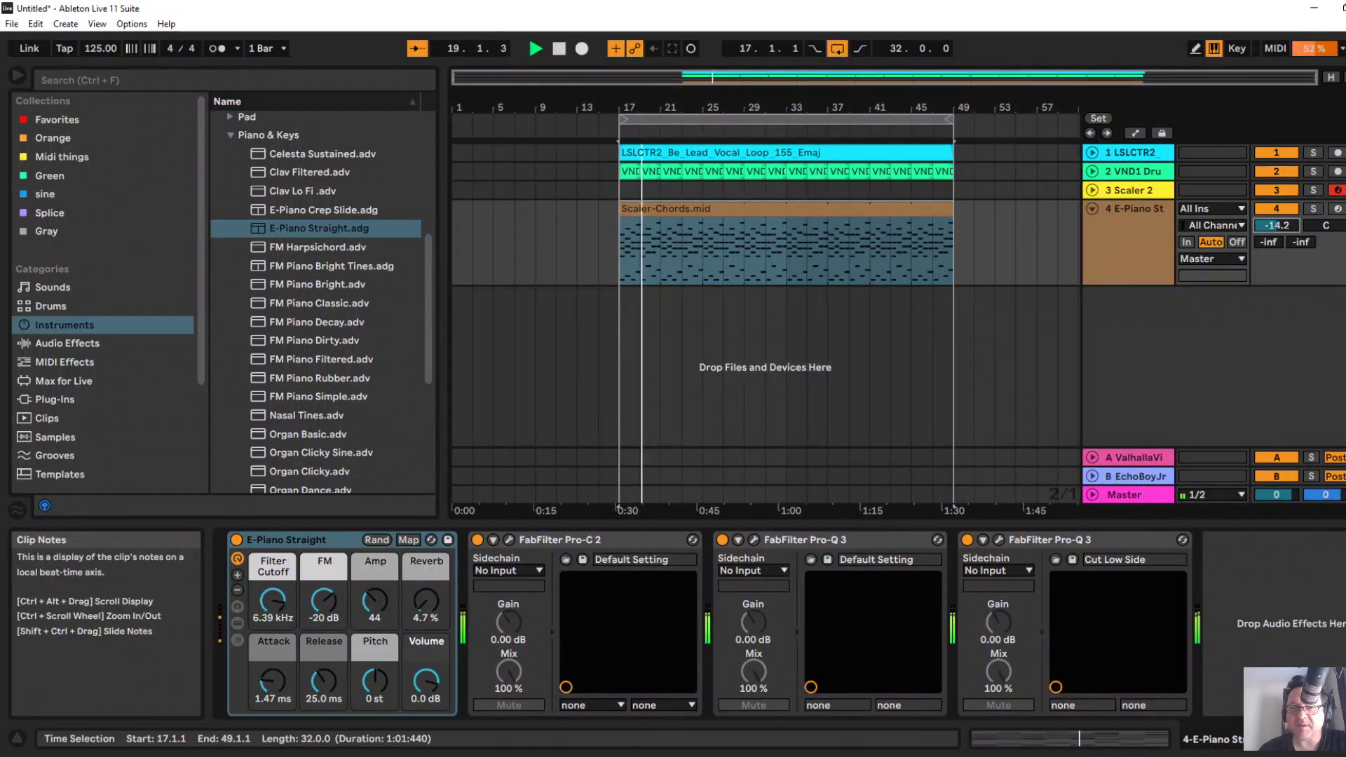
Shorten the chord clip to end at bar 19 and double its note timing for an eight-bar loop.
left_click_drag(953, 246, 641, 209)
key("space")
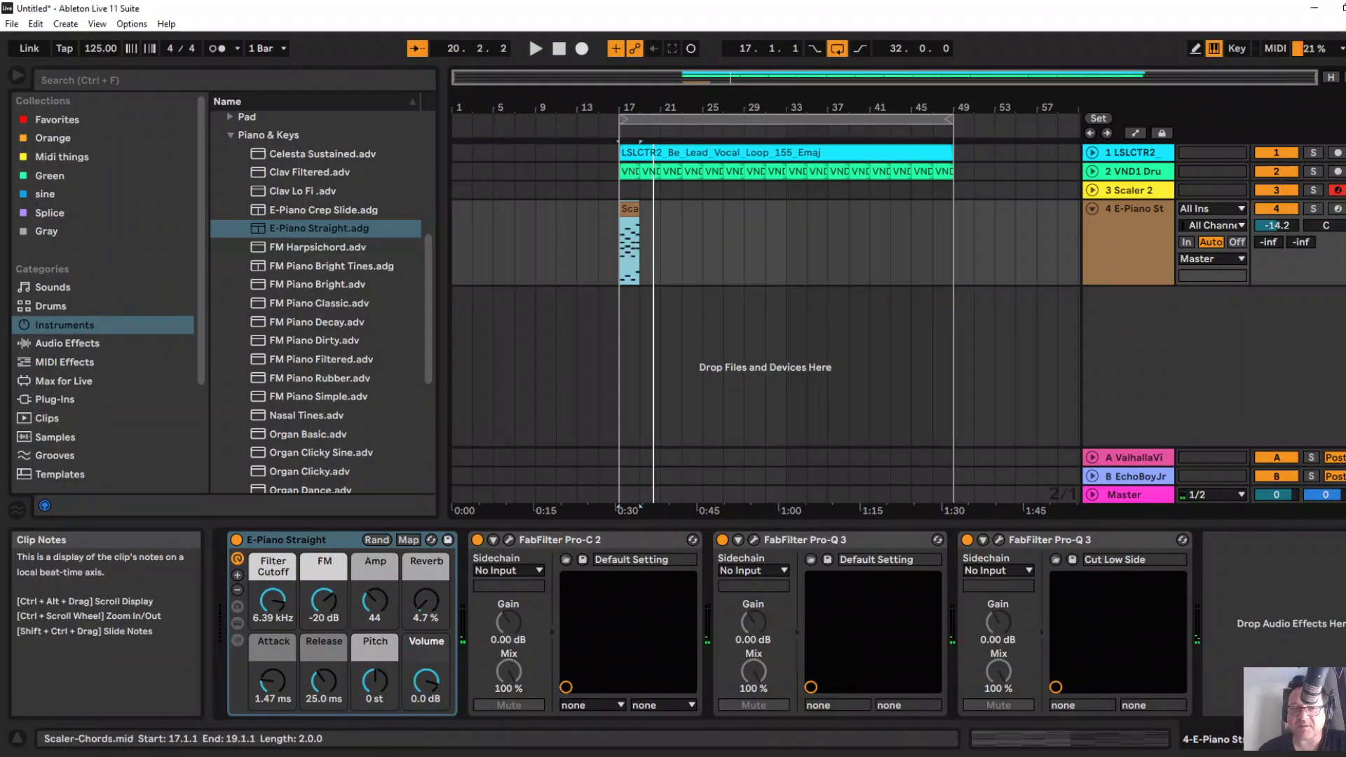
double_click(629, 209)
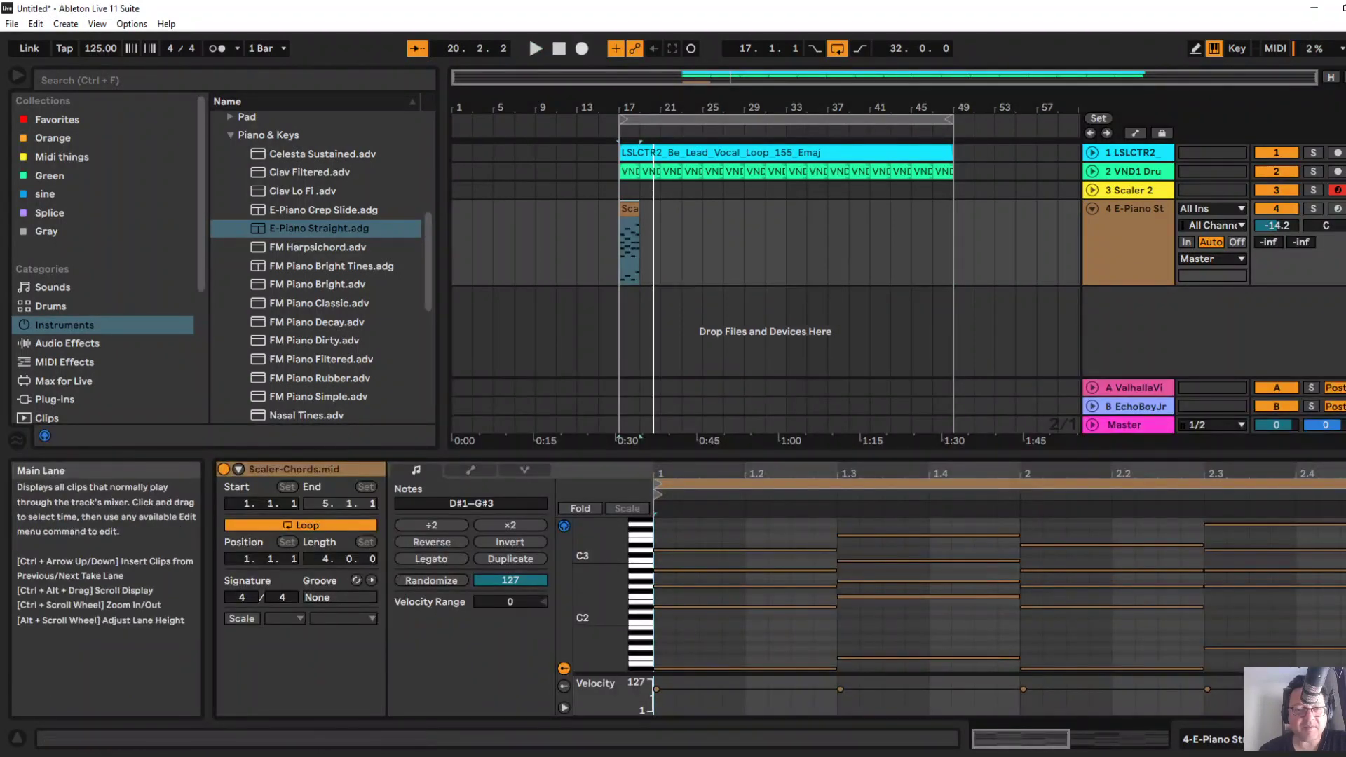
left_click(431, 525)
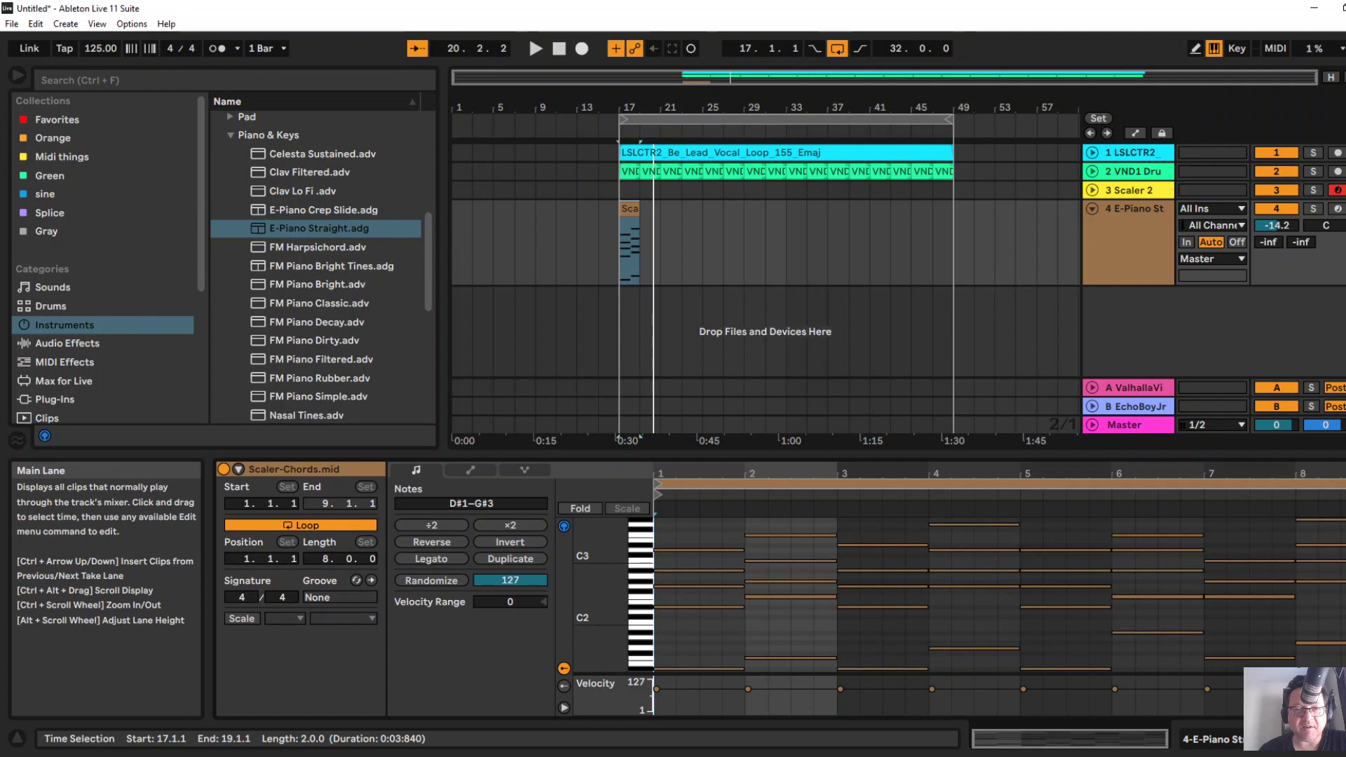
Extend the chord clip to end at bar 21 and briefly play it back.
left_click_drag(638, 209, 660, 209)
key("space")
key("space")
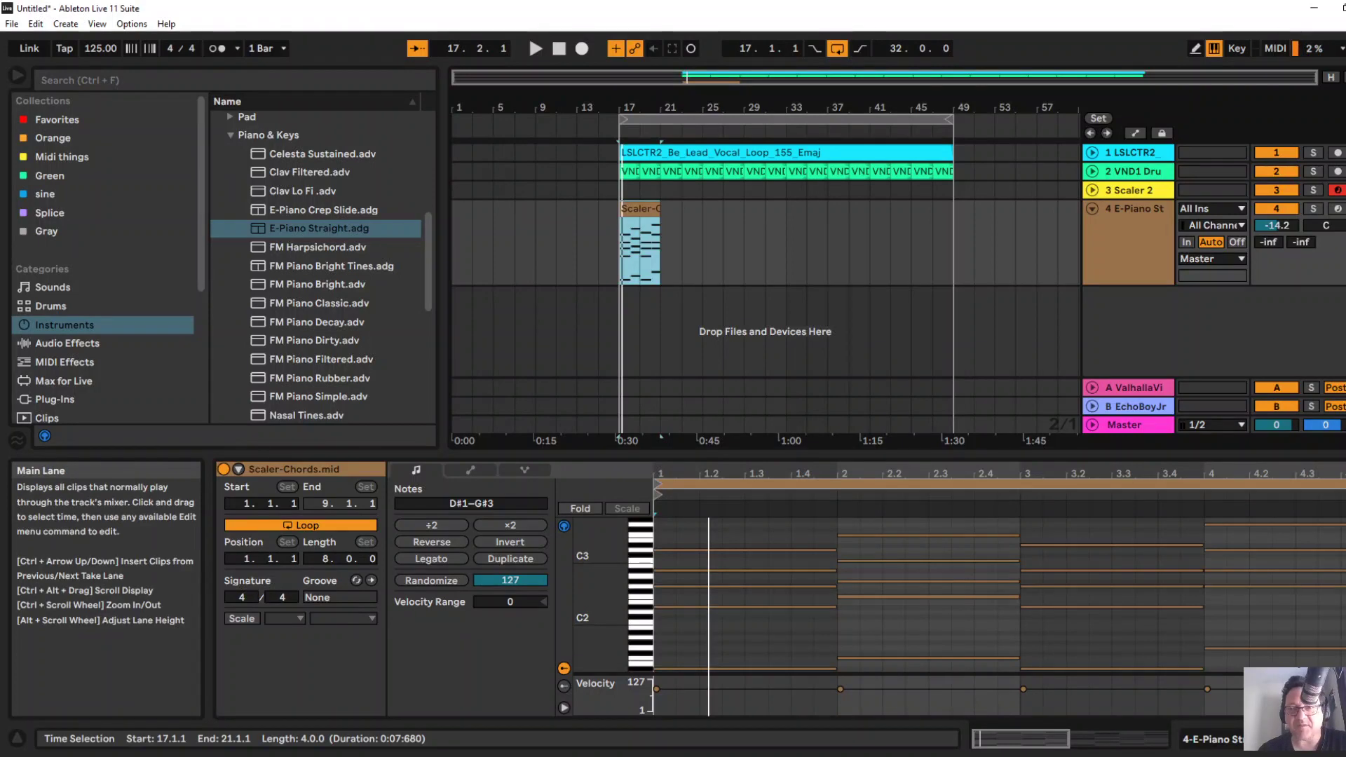
Add a Pitch MIDI effect to the E-Piano track, transpose it by +1 st and play the chords back.
left_click(1128, 191)
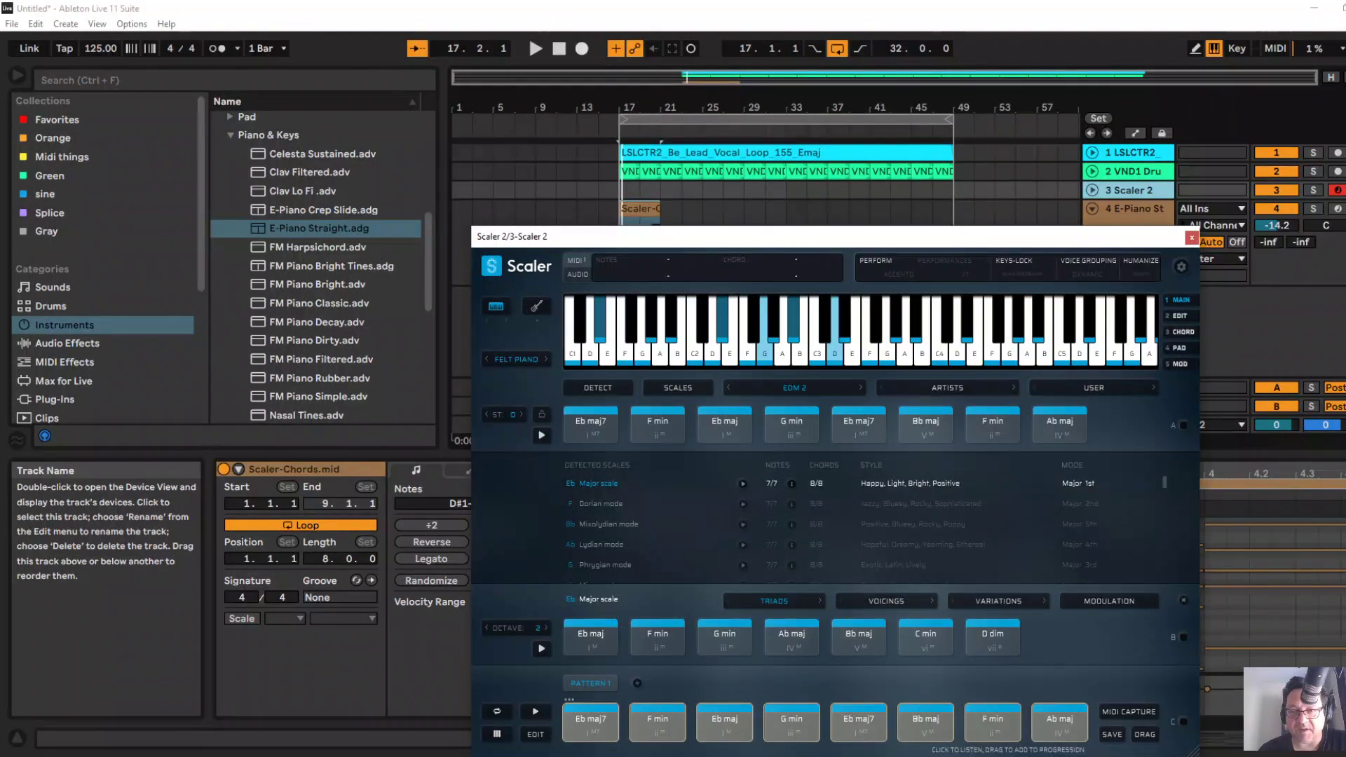
left_click(1190, 238)
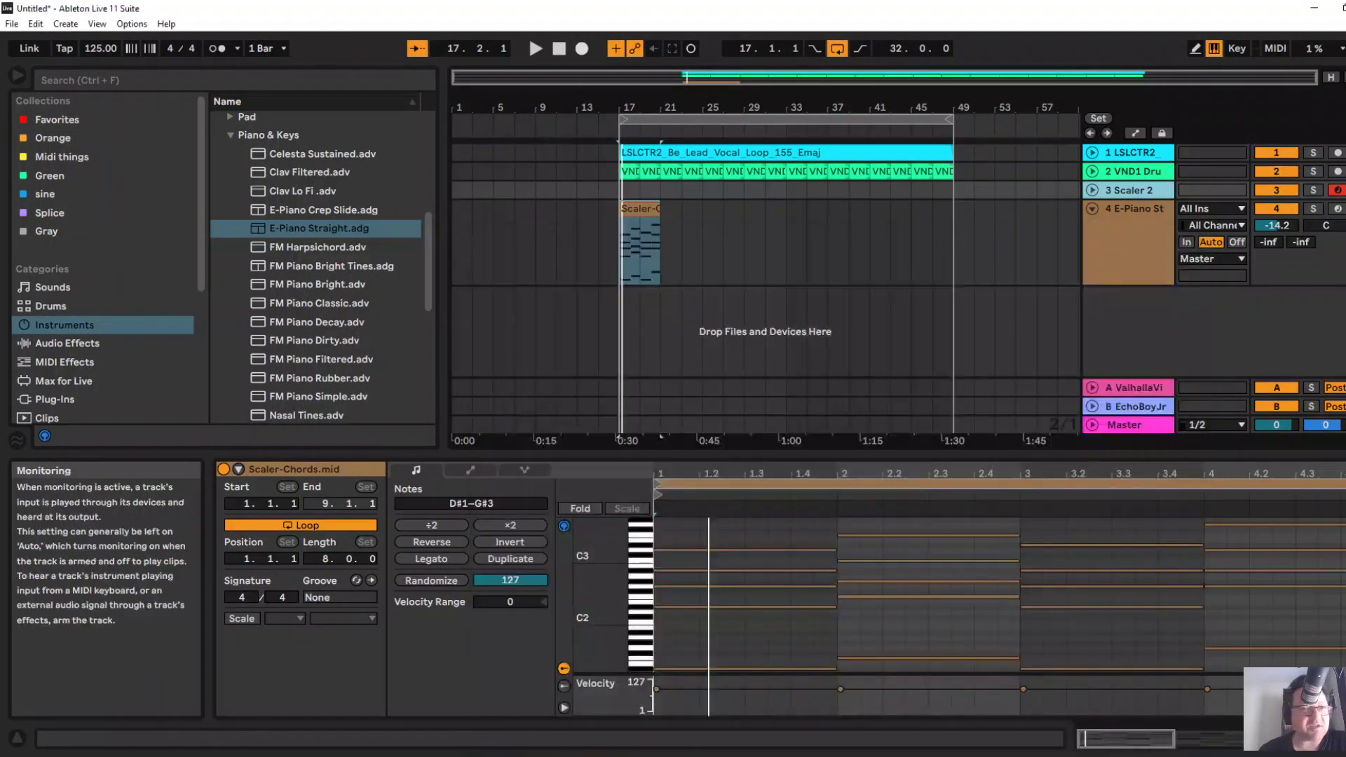
left_click(64, 362)
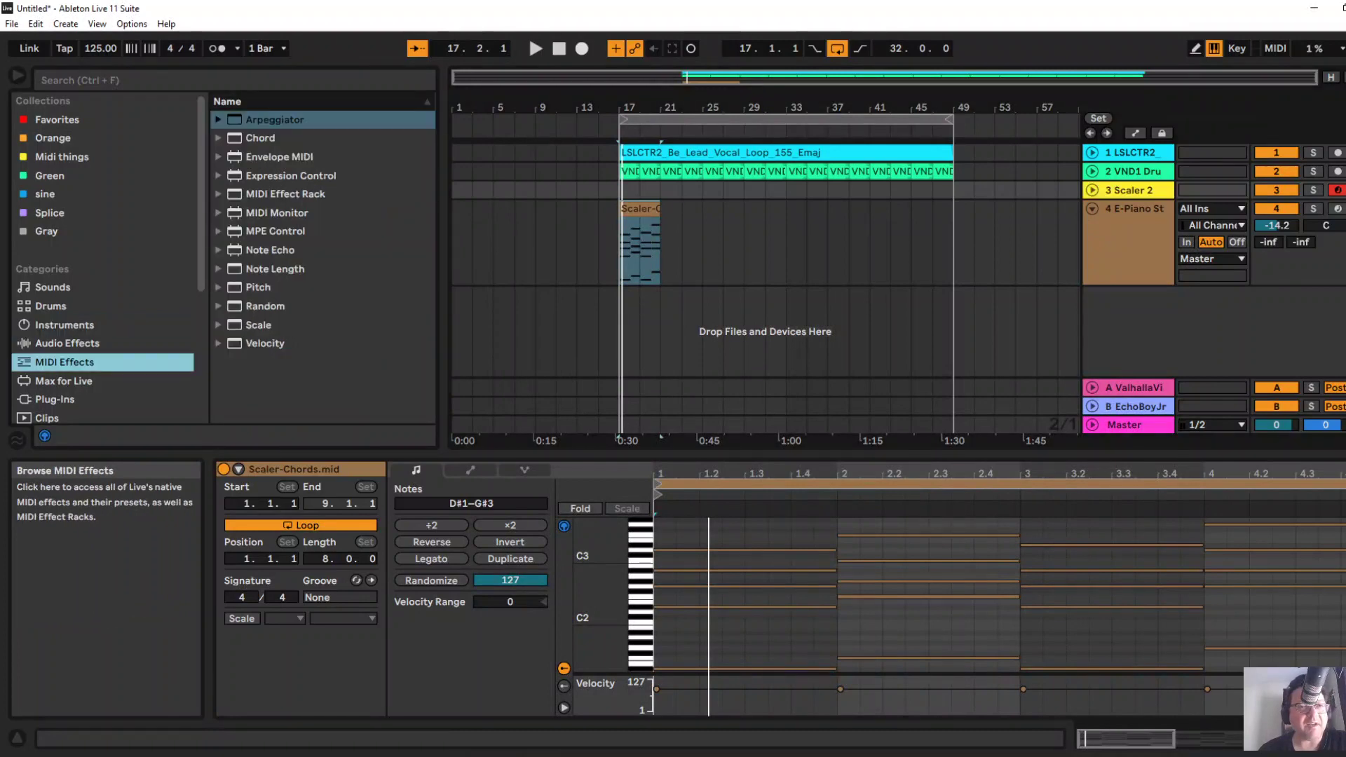
left_click(219, 287)
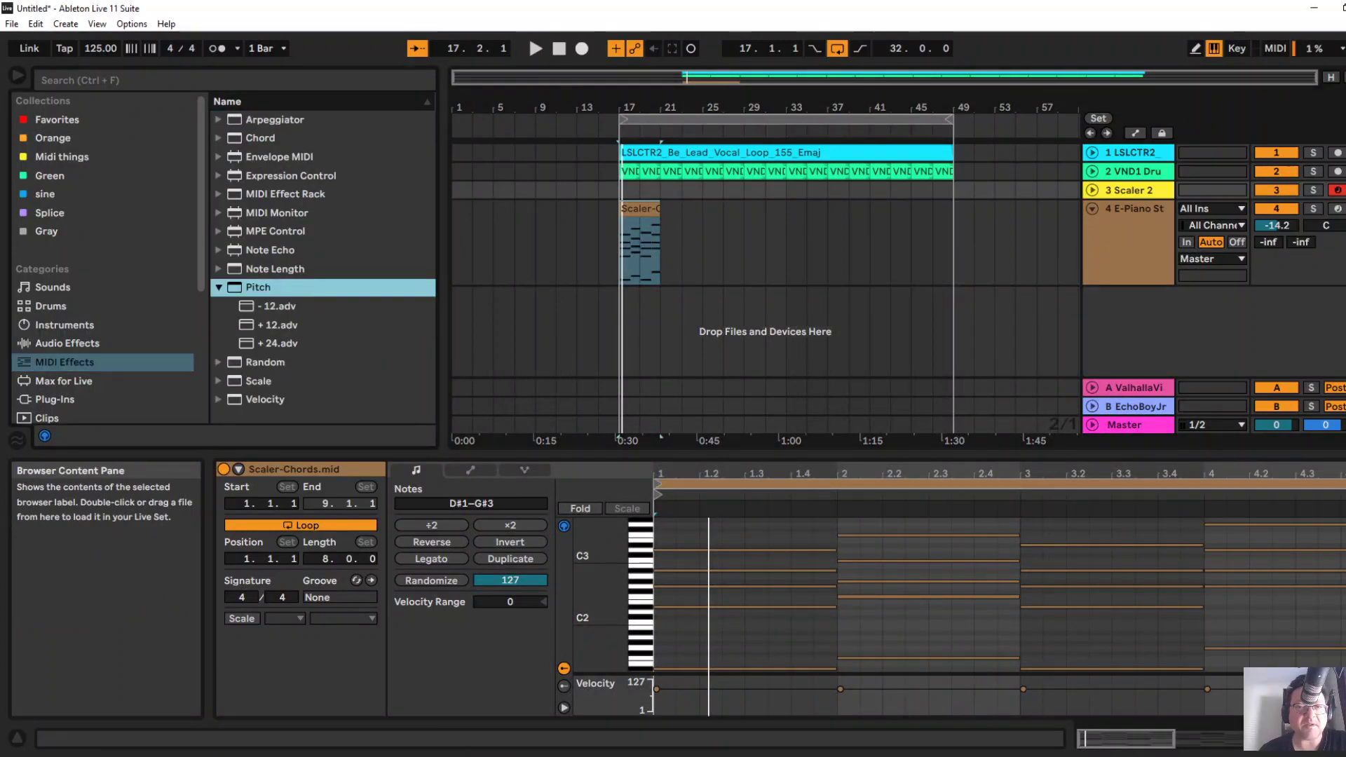
left_click_drag(258, 287, 1129, 237)
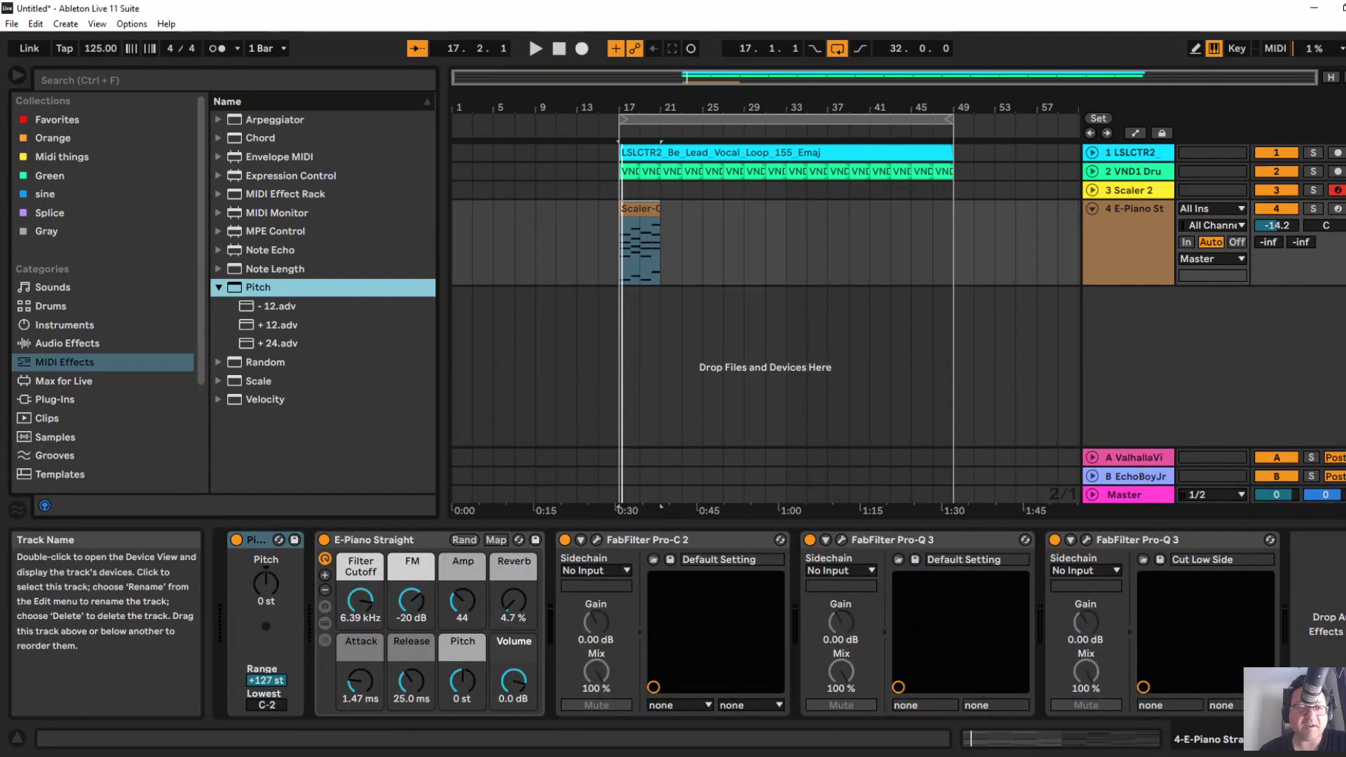
left_click(265, 583)
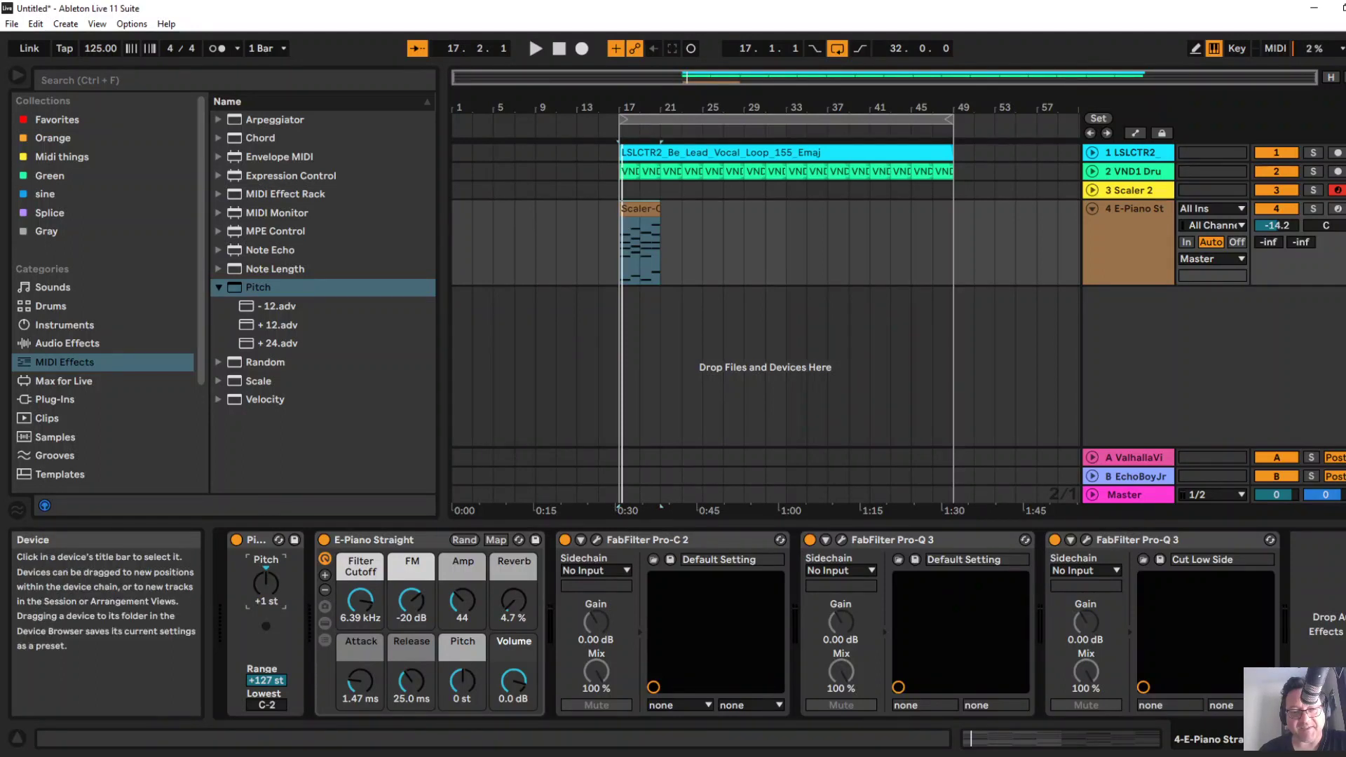
key("space")
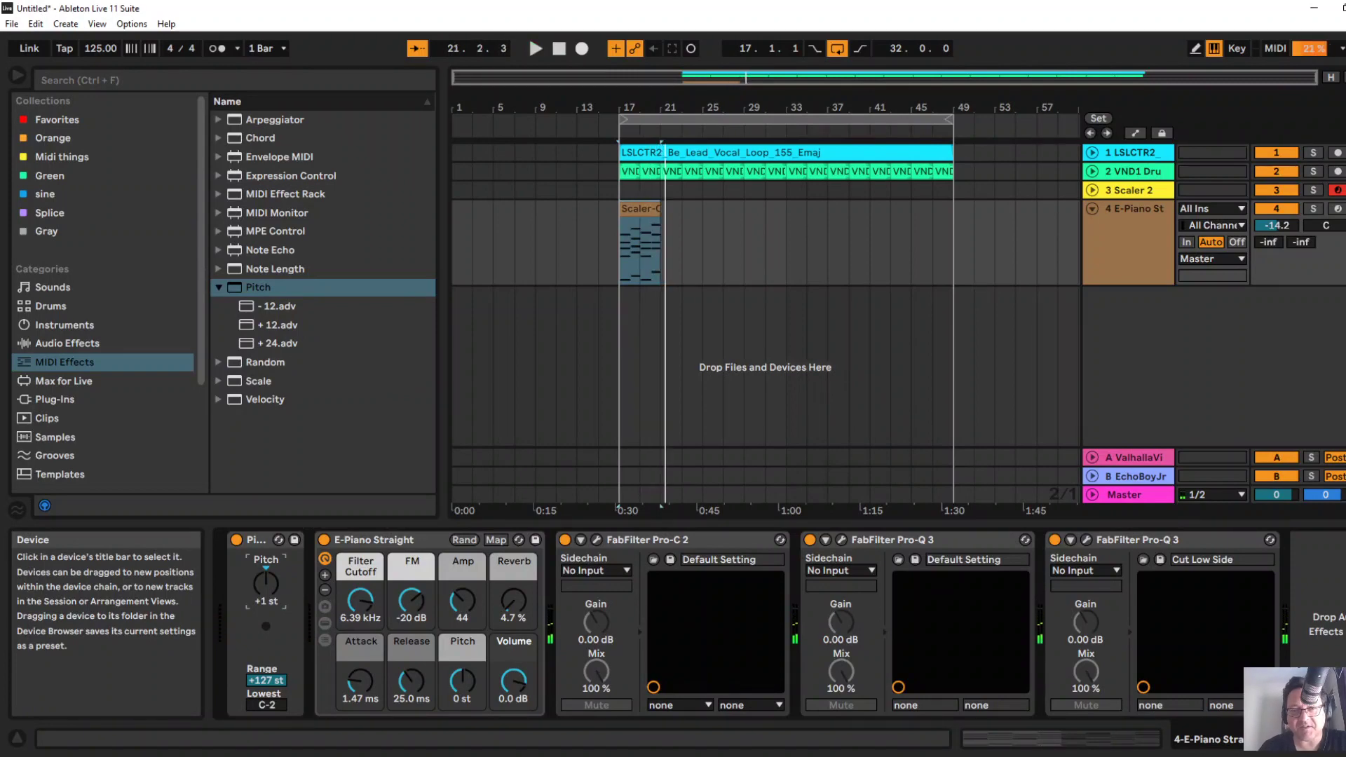
Extend the chord clip to end at bar 49 and set the E-Piano track volume to -17.5 dB during playback.
left_click_drag(723, 209, 955, 209)
key("space")
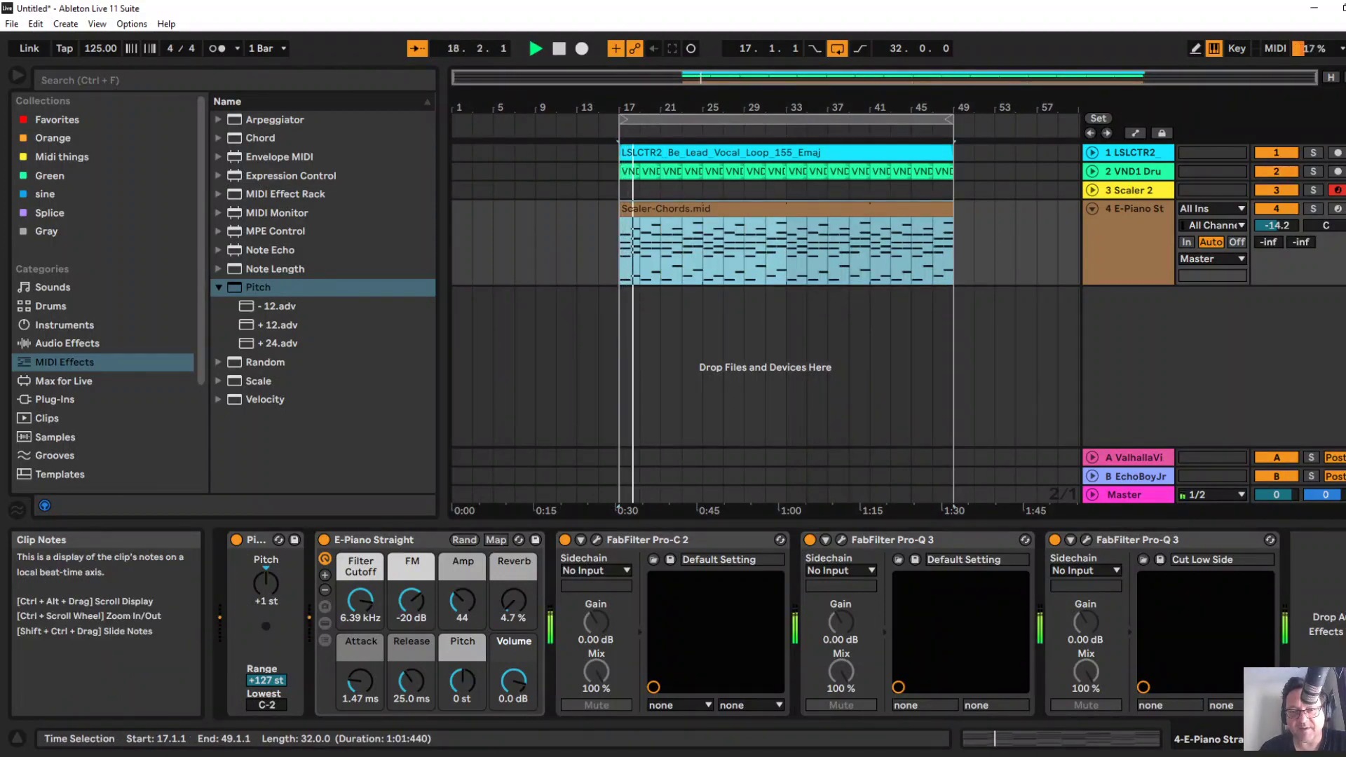
left_click_drag(1276, 225, 1277, 241)
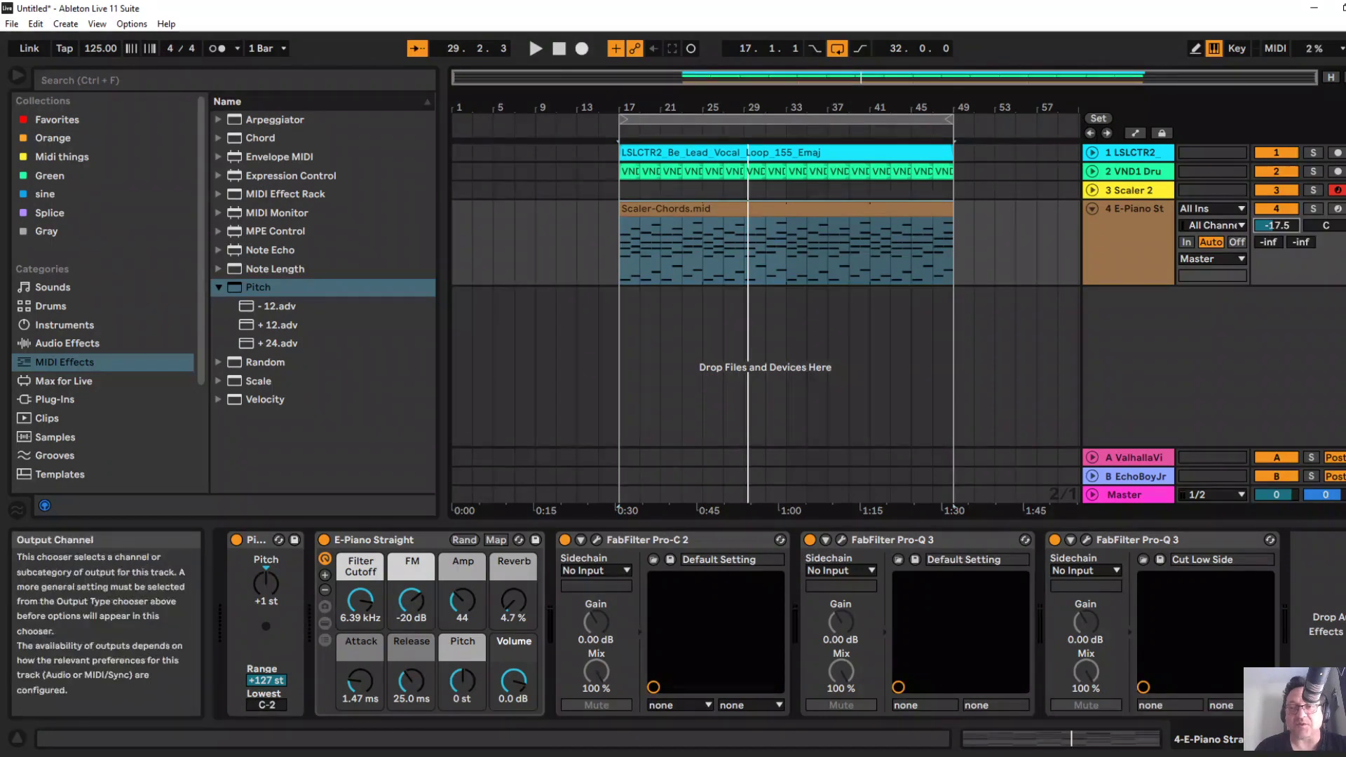
Copy the chord clip onto the Electric FM Muffled Bass track at bar 17 and unfold that track.
left_click(1129, 190)
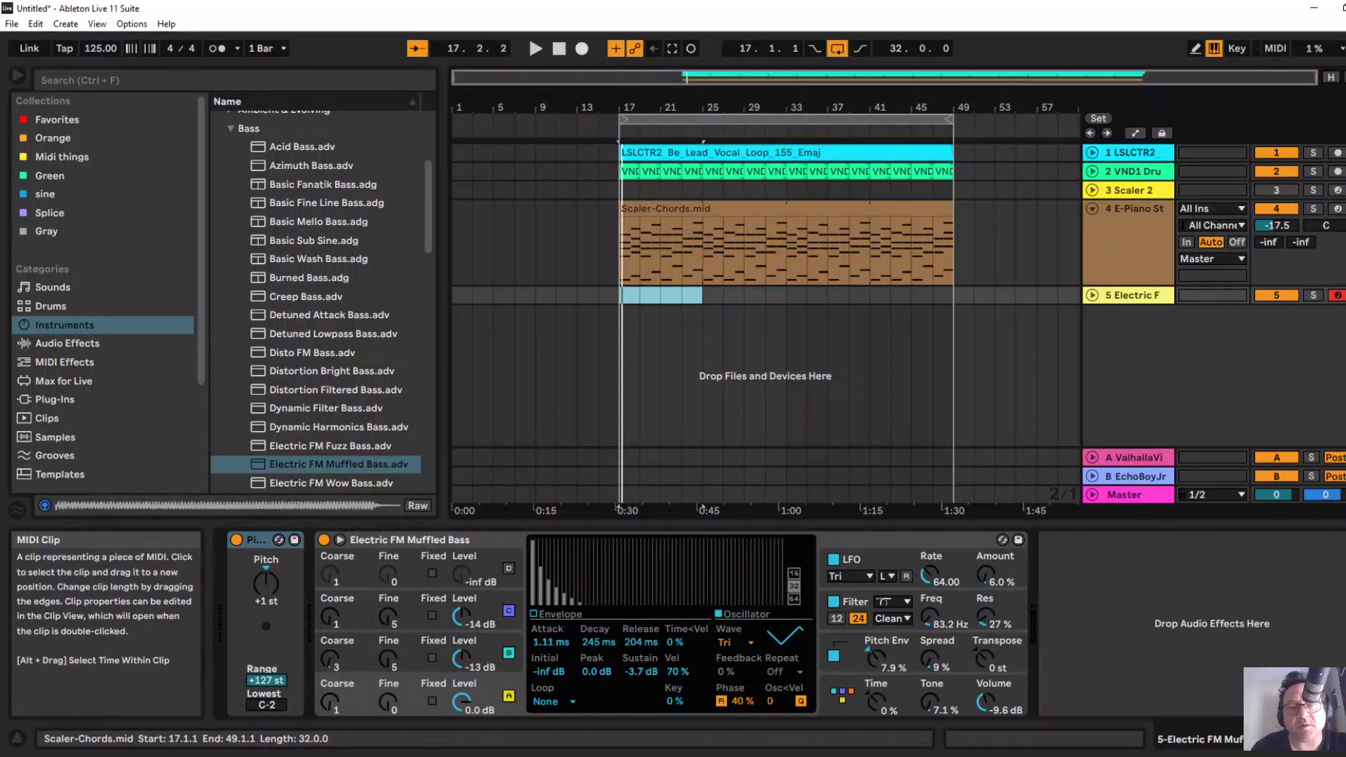
left_click(666, 208)
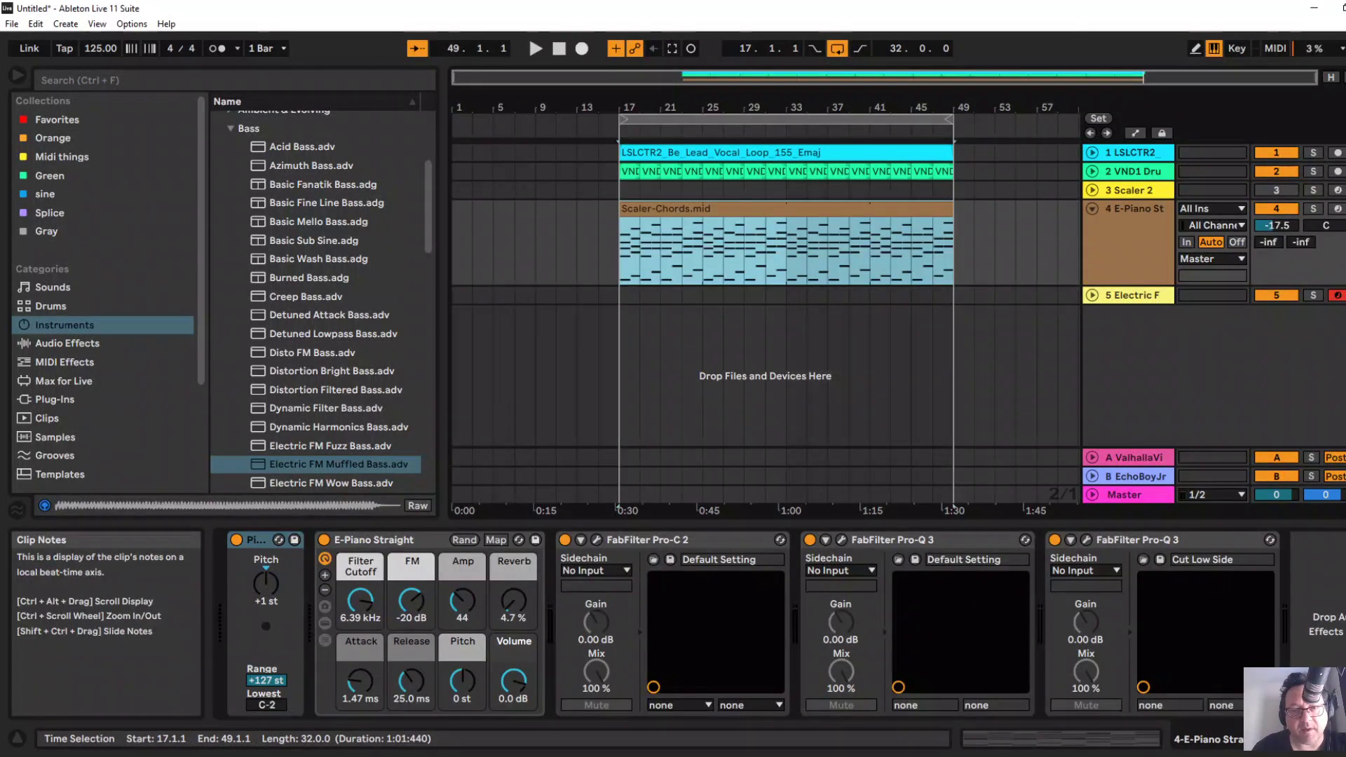
left_click(623, 295)
key("ctrl+v")
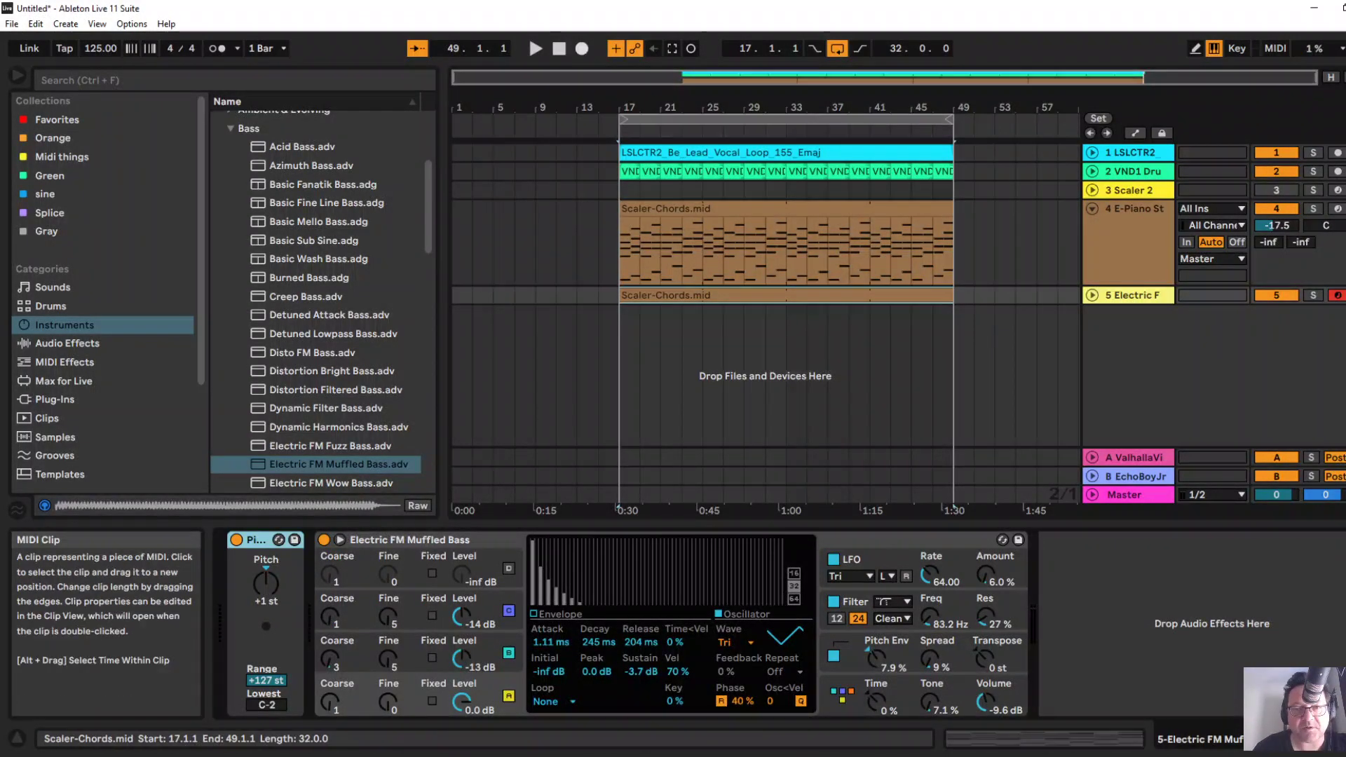
left_click(1092, 295)
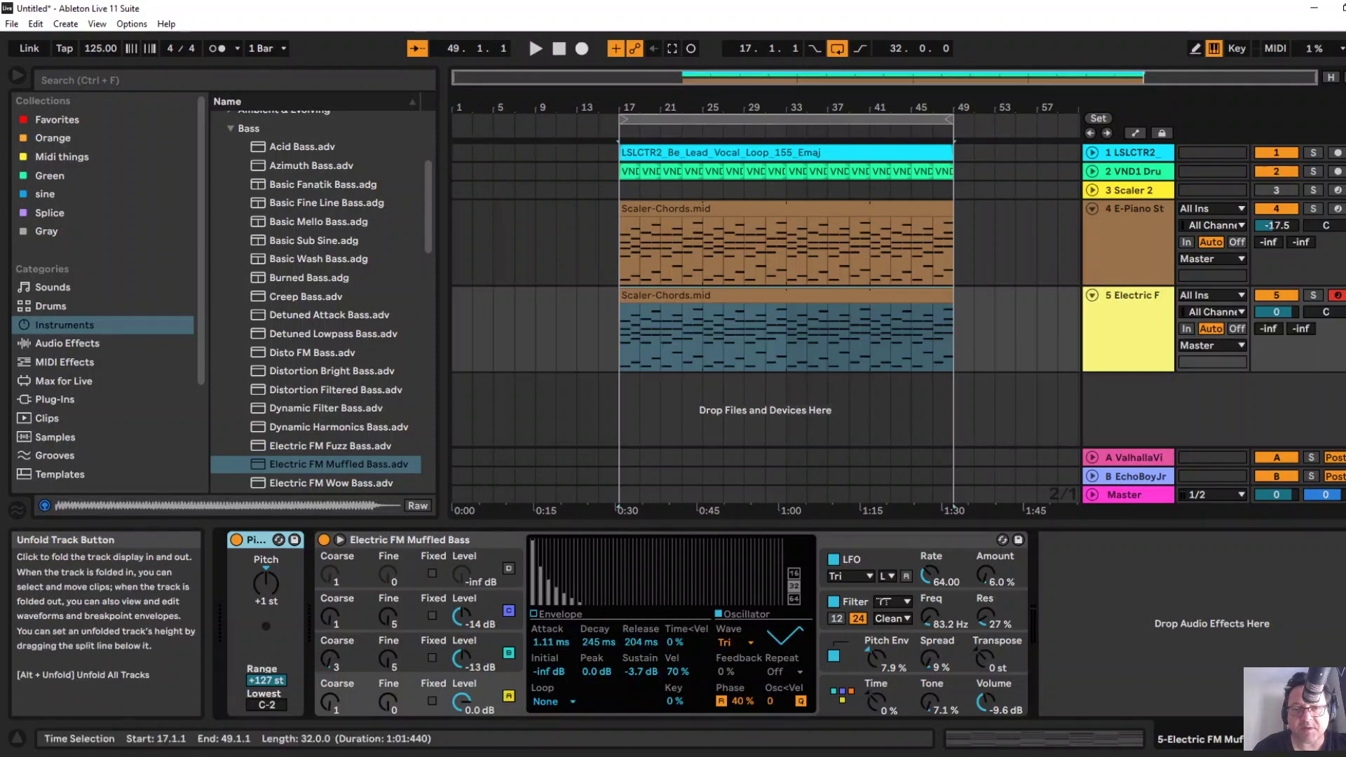
Delete every note from A#1 upward in the bass track's clip using a folded note view, and briefly play it back.
double_click(786, 295)
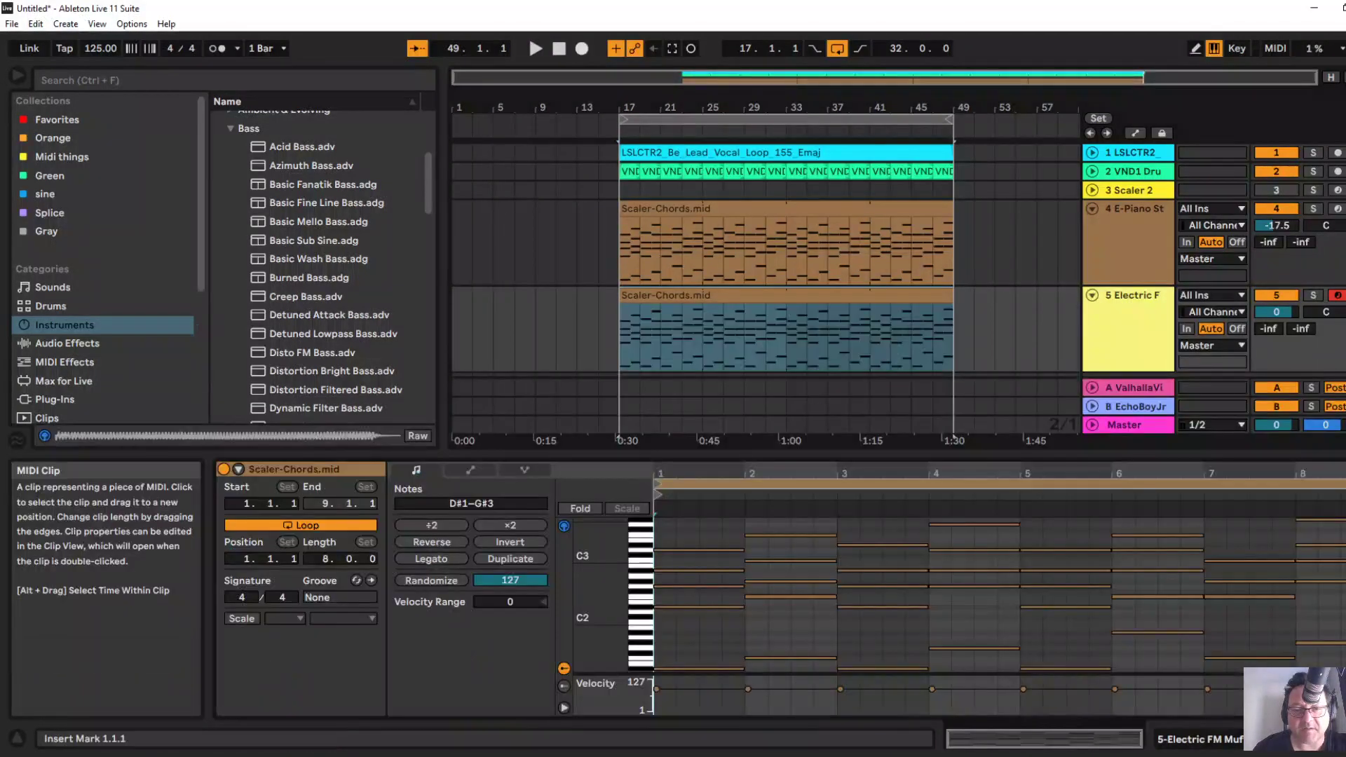
left_click(580, 508)
left_click_drag(771, 455, 771, 132)
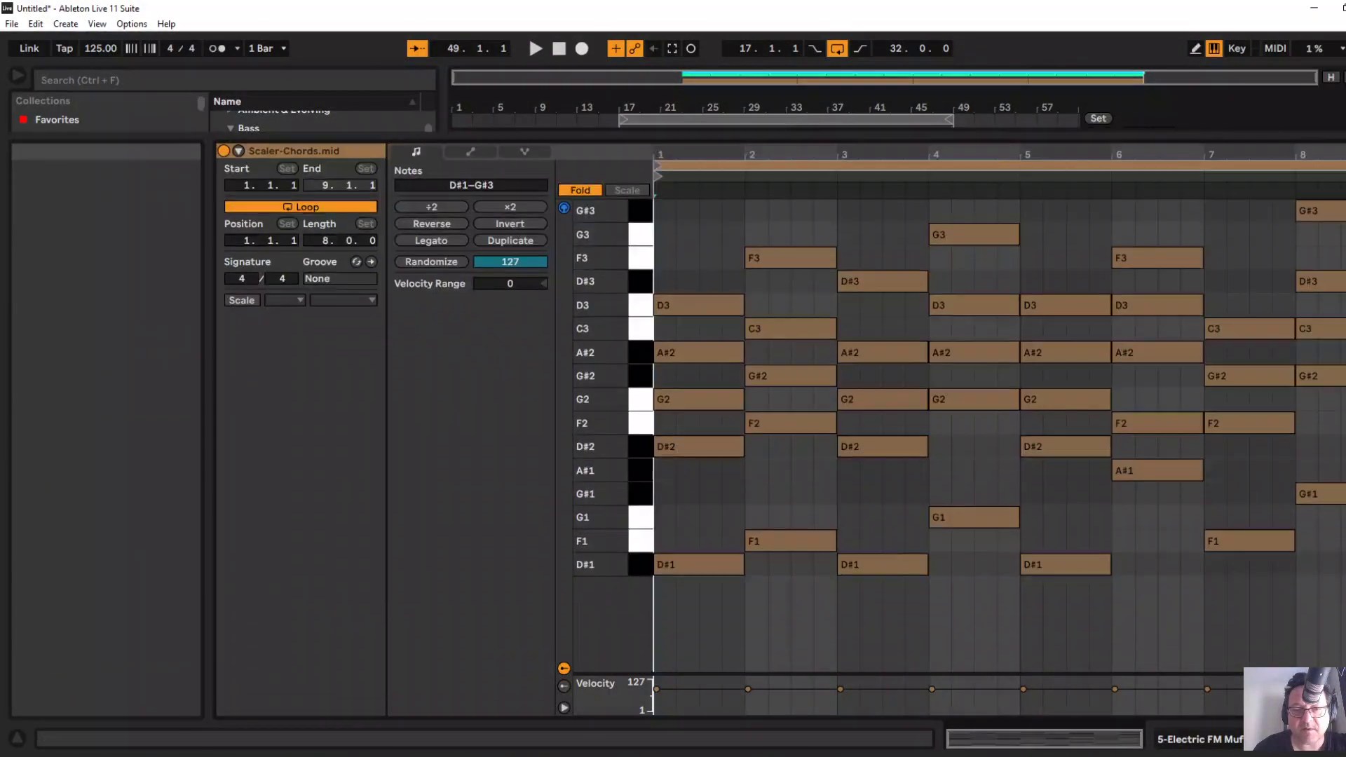
left_click_drag(685, 226, 1328, 476)
key("Delete")
left_click(1319, 205)
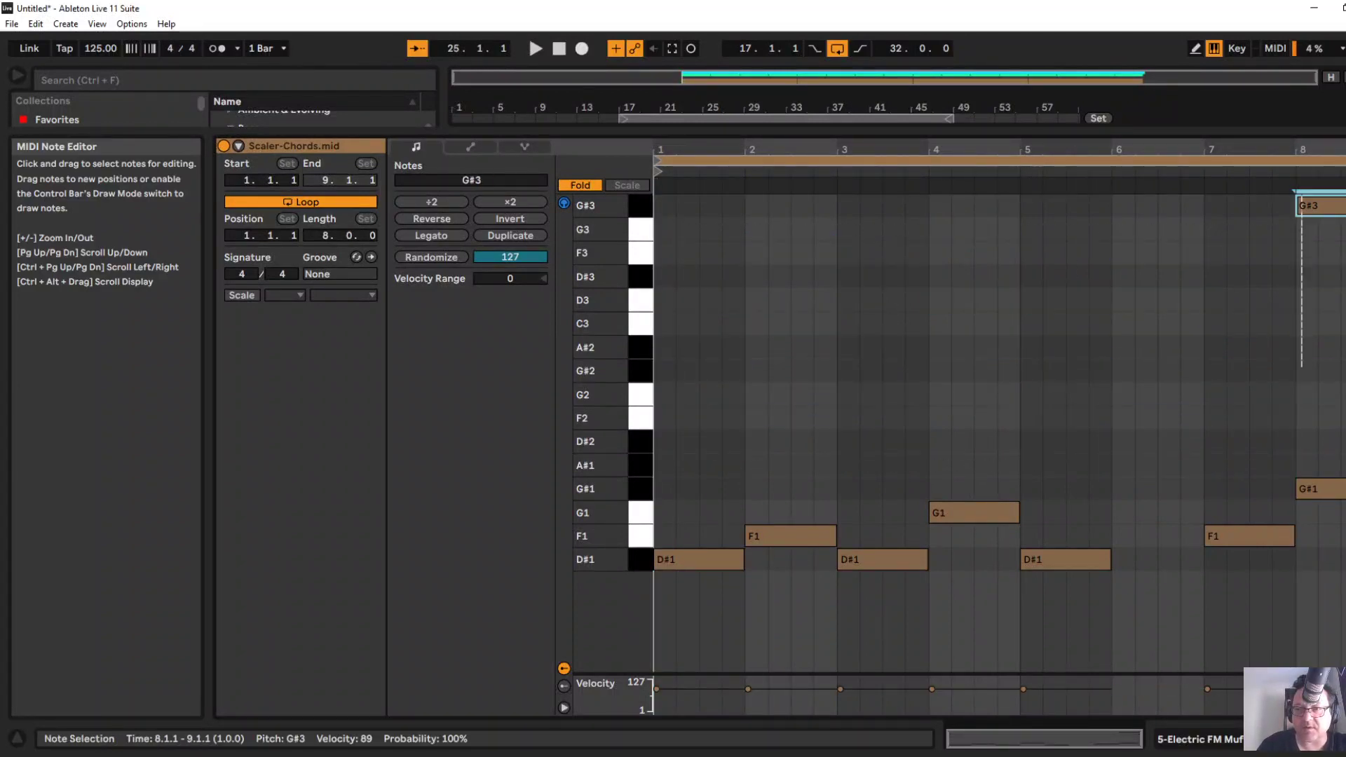
key("Delete")
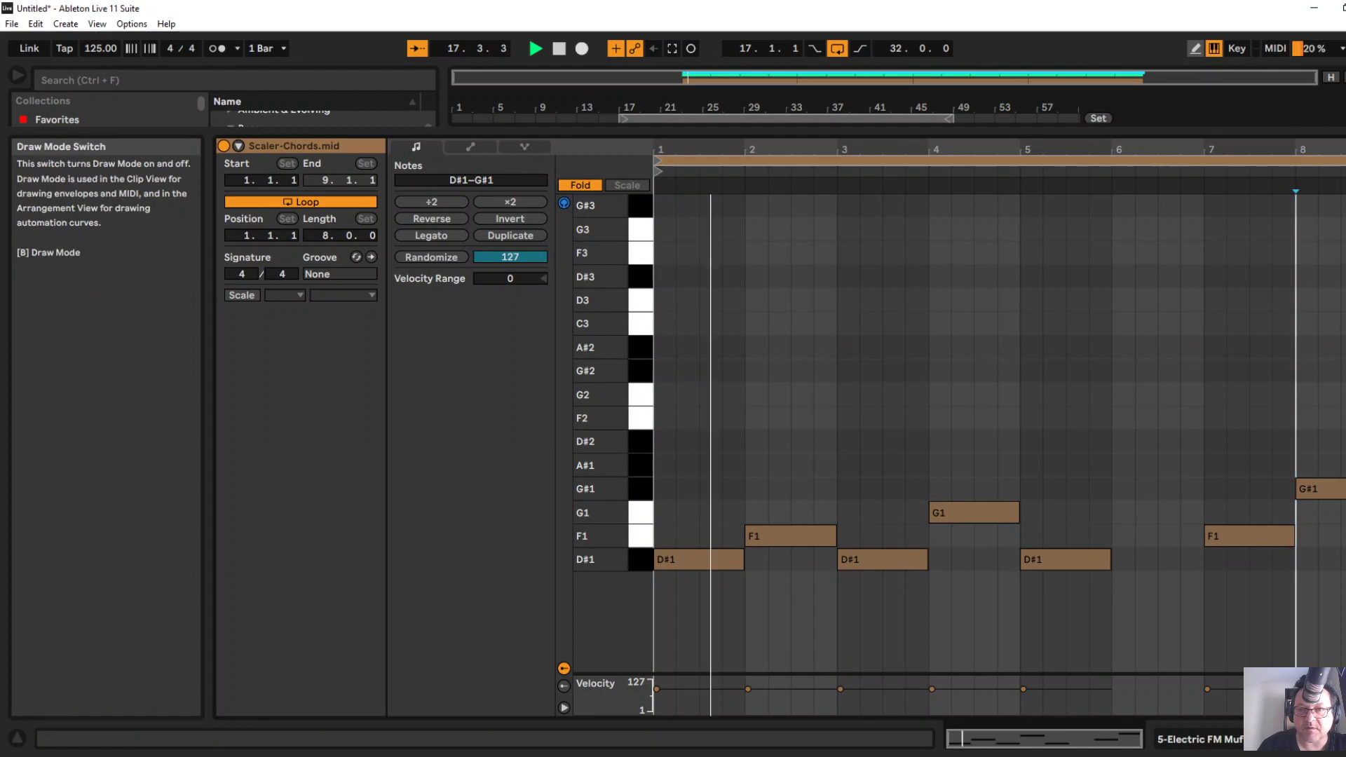
left_click_drag(841, 131, 842, 468)
key("space")
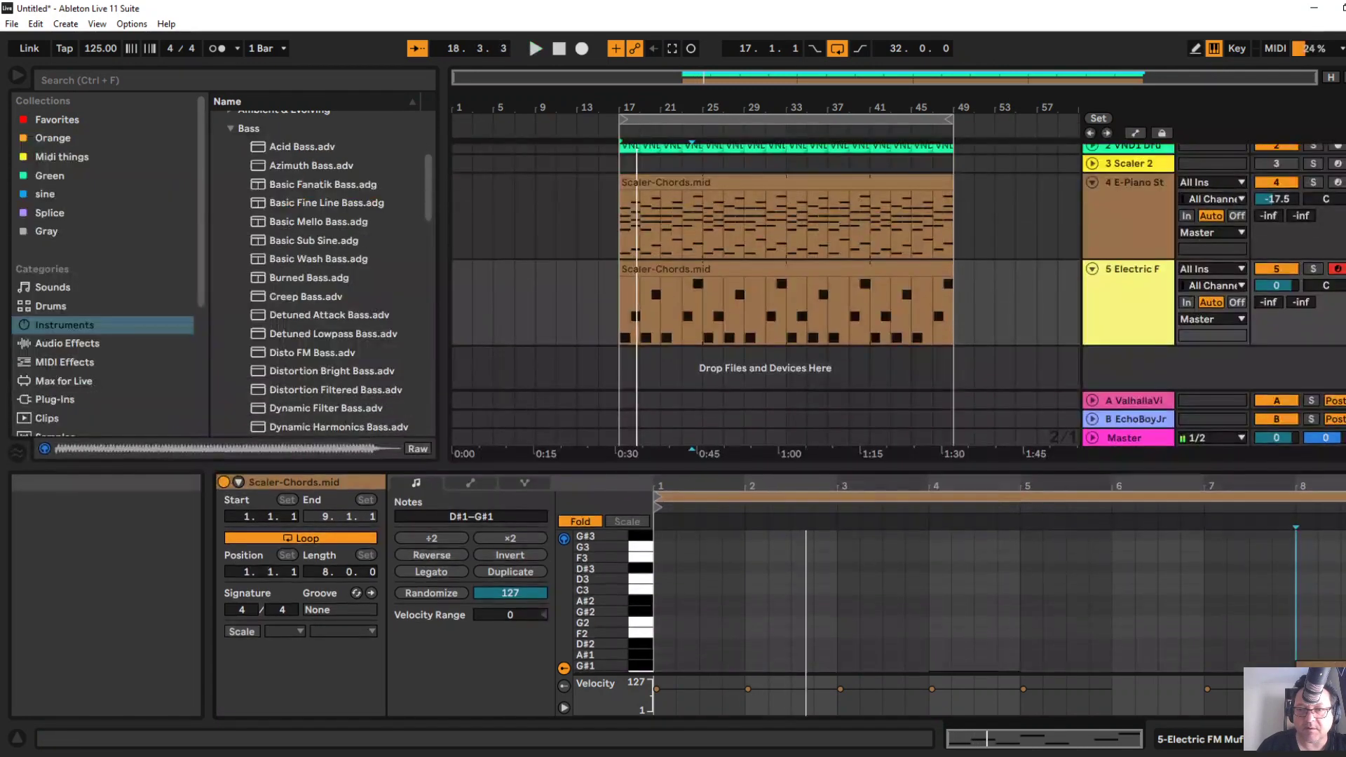
Add the Kickstart-64bit plug-in to the bass track, audition it and lower the track's volume.
key("ctrl+f")
type("kick")
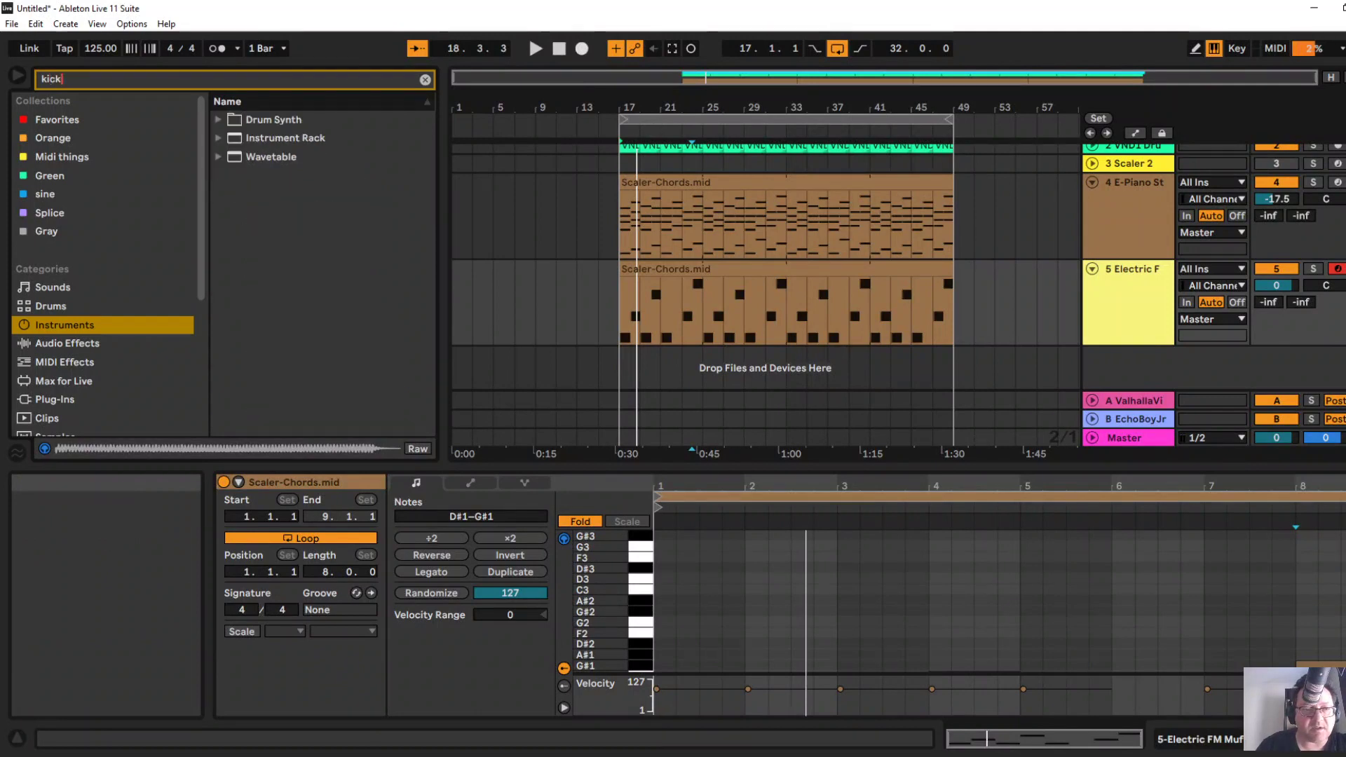
left_click(55, 399)
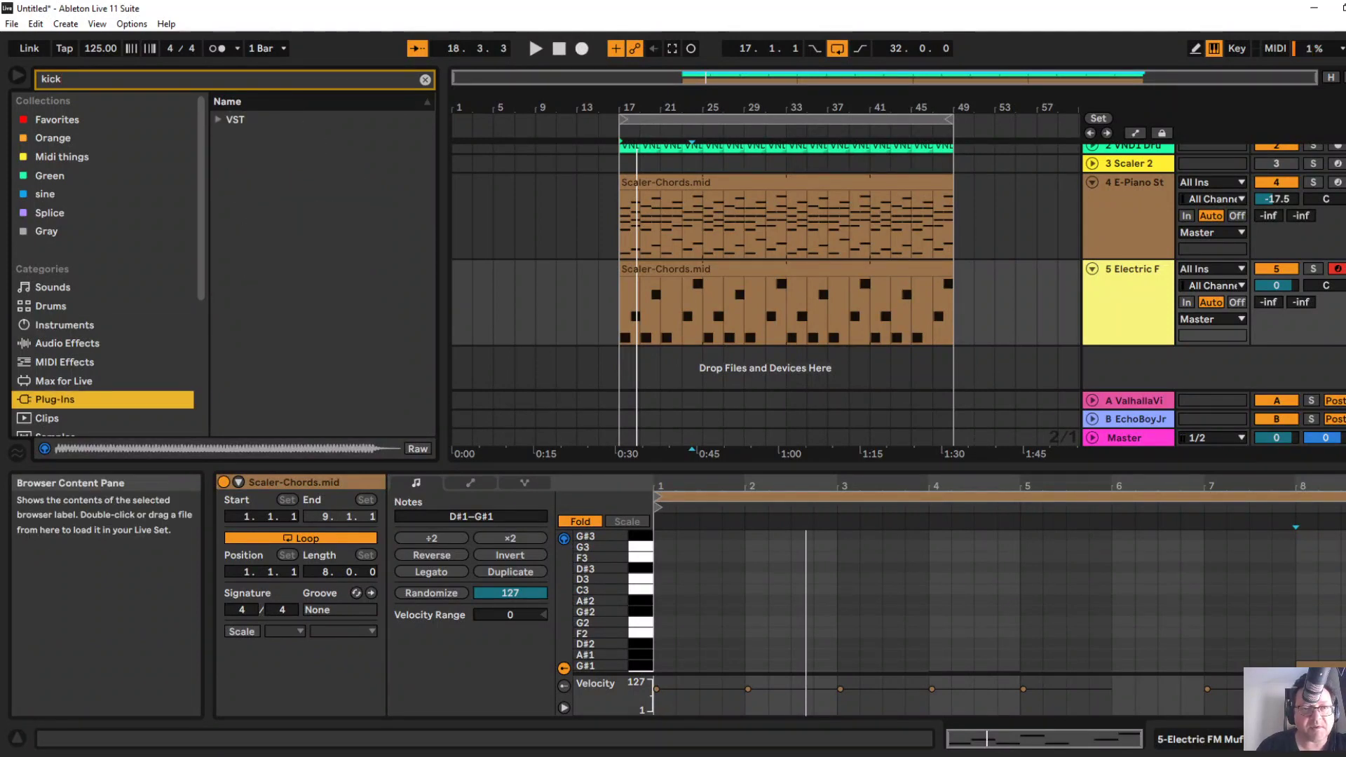
left_click(218, 120)
left_click(293, 138)
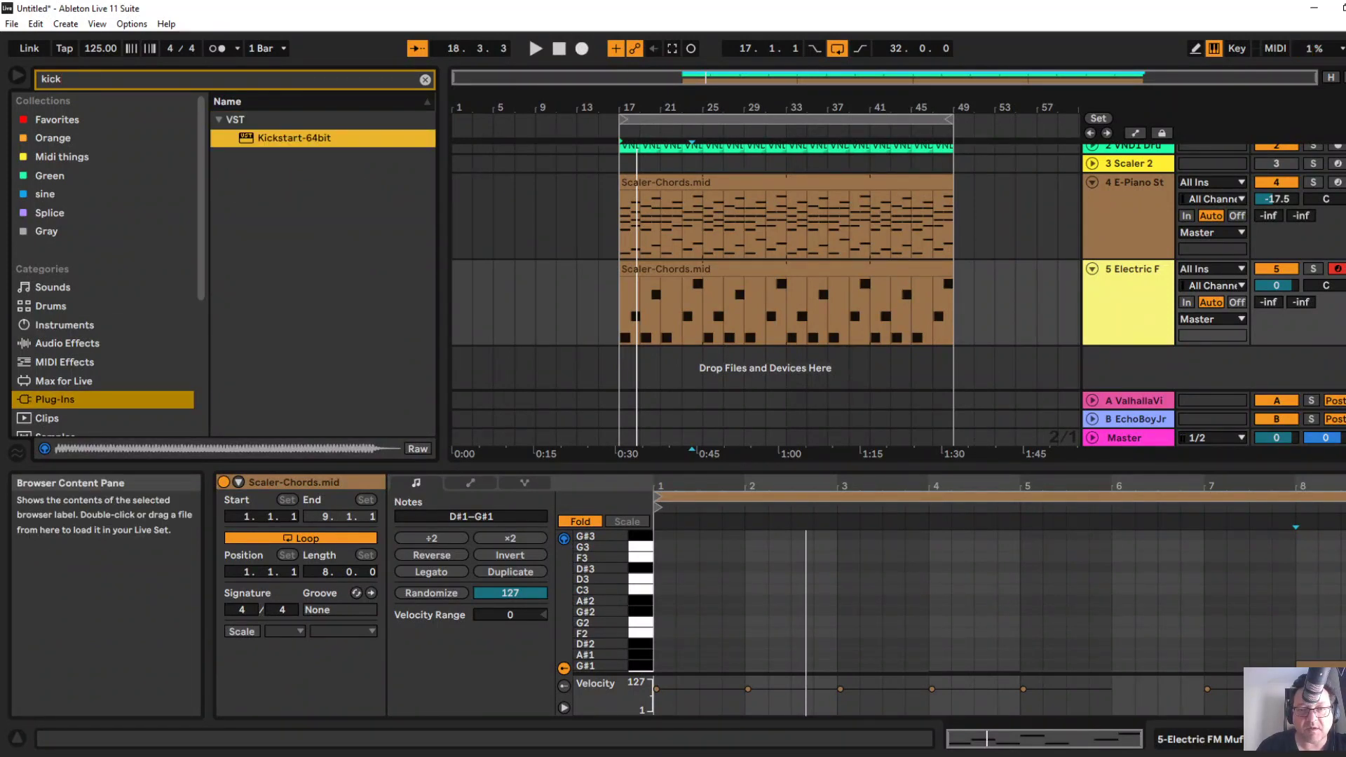
key("Return")
key("space")
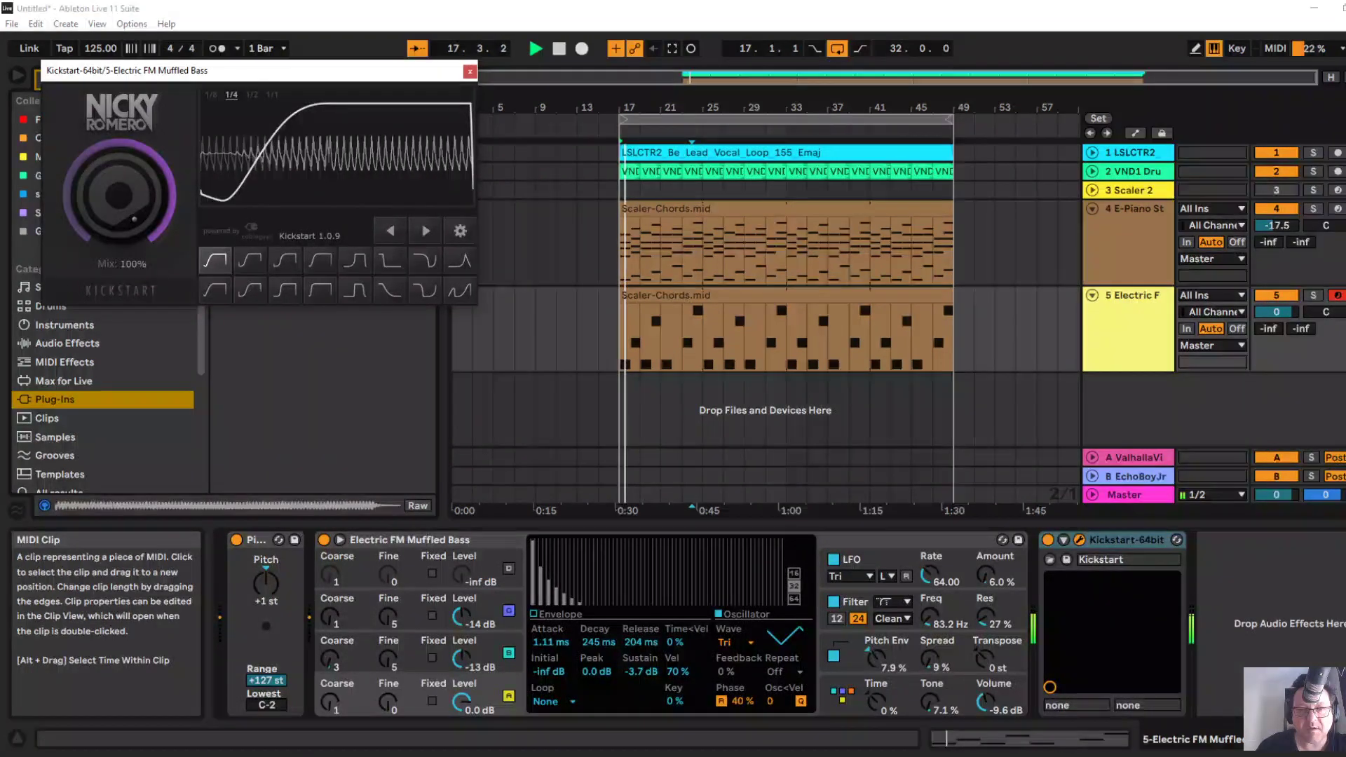
left_click(470, 71)
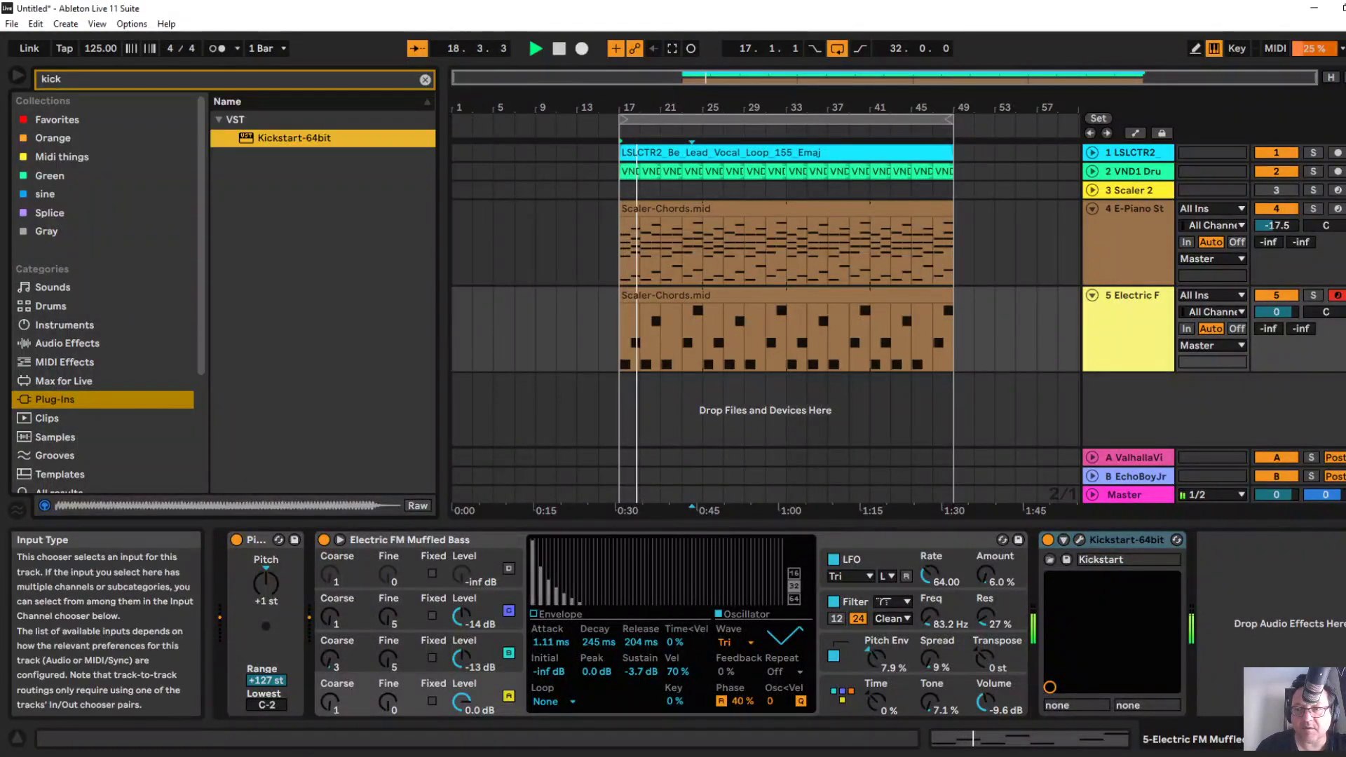
left_click_drag(1276, 312, 1275, 344)
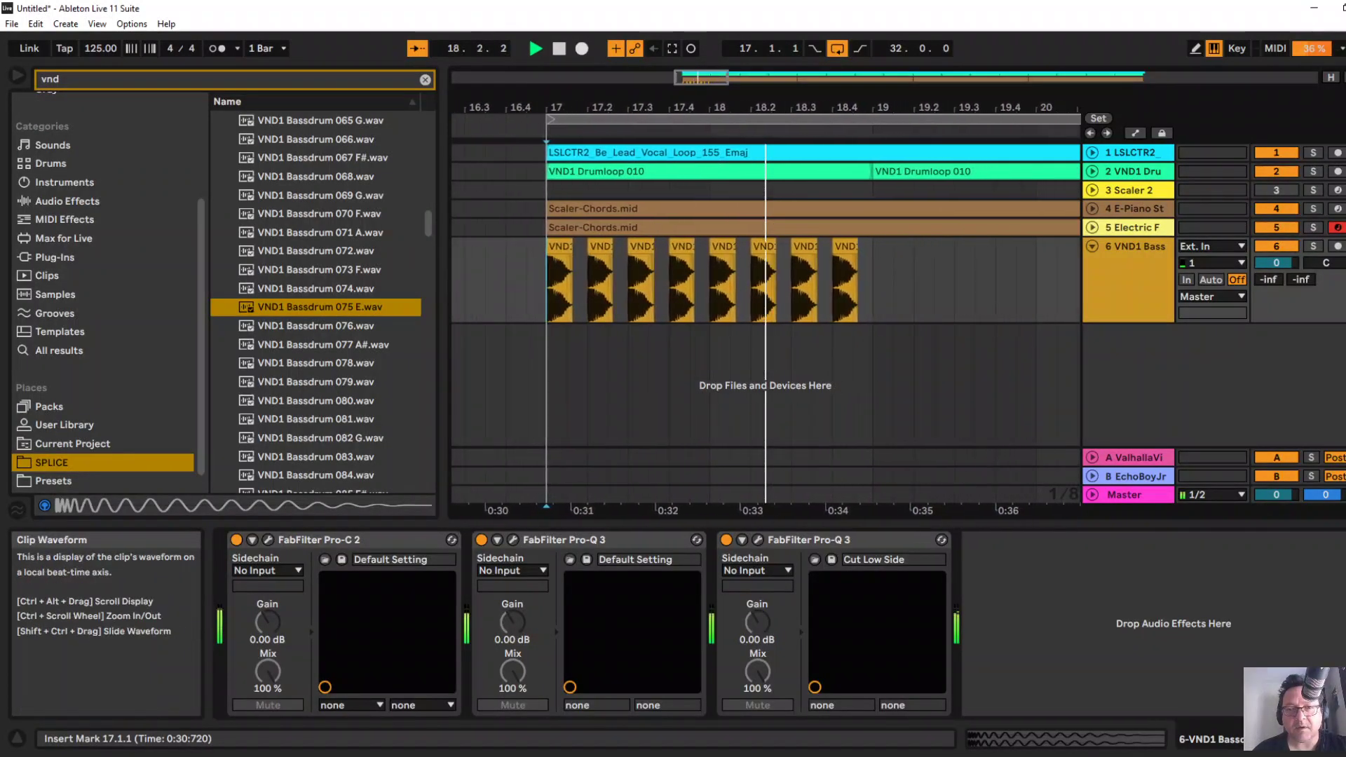
Add the Transient Master plug-in to the VND1 Bassdrum track and start playback.
key("space")
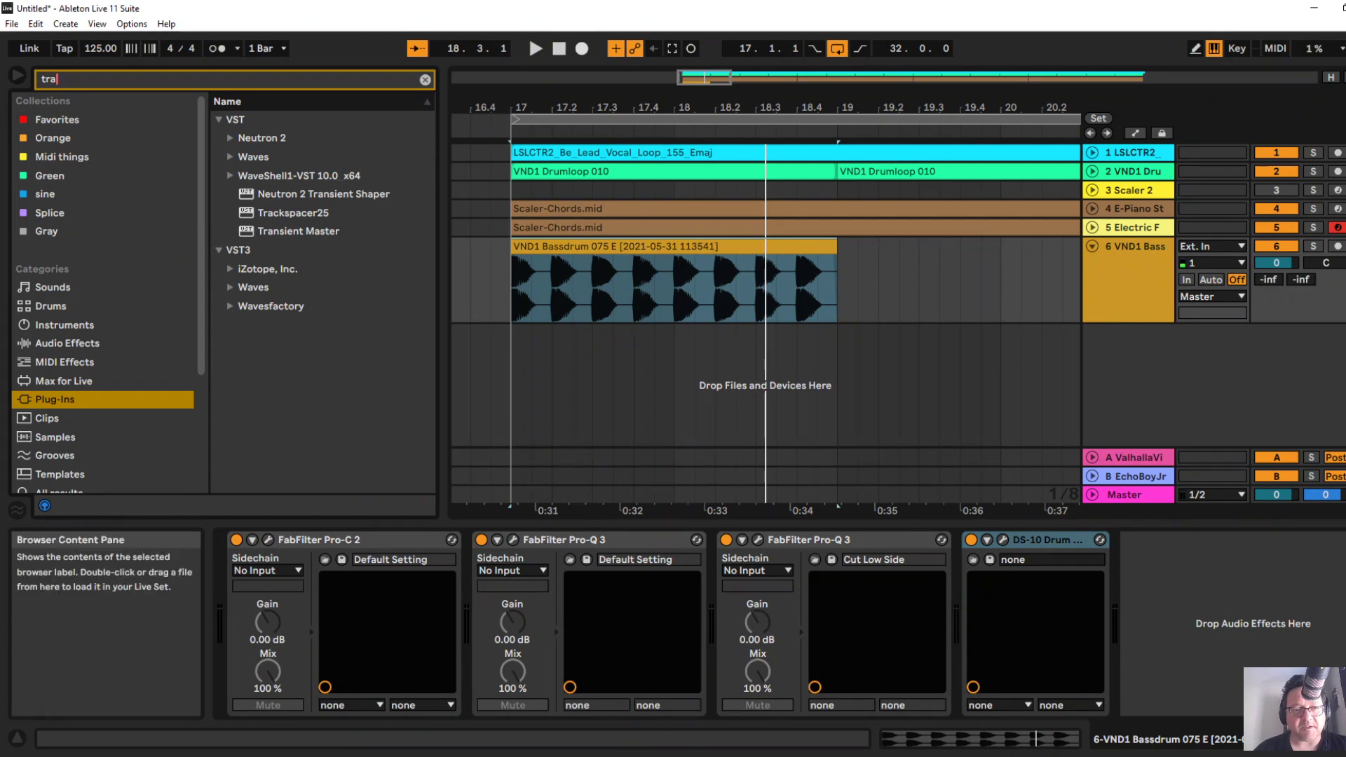
left_click(298, 232)
left_click_drag(298, 231, 631, 288)
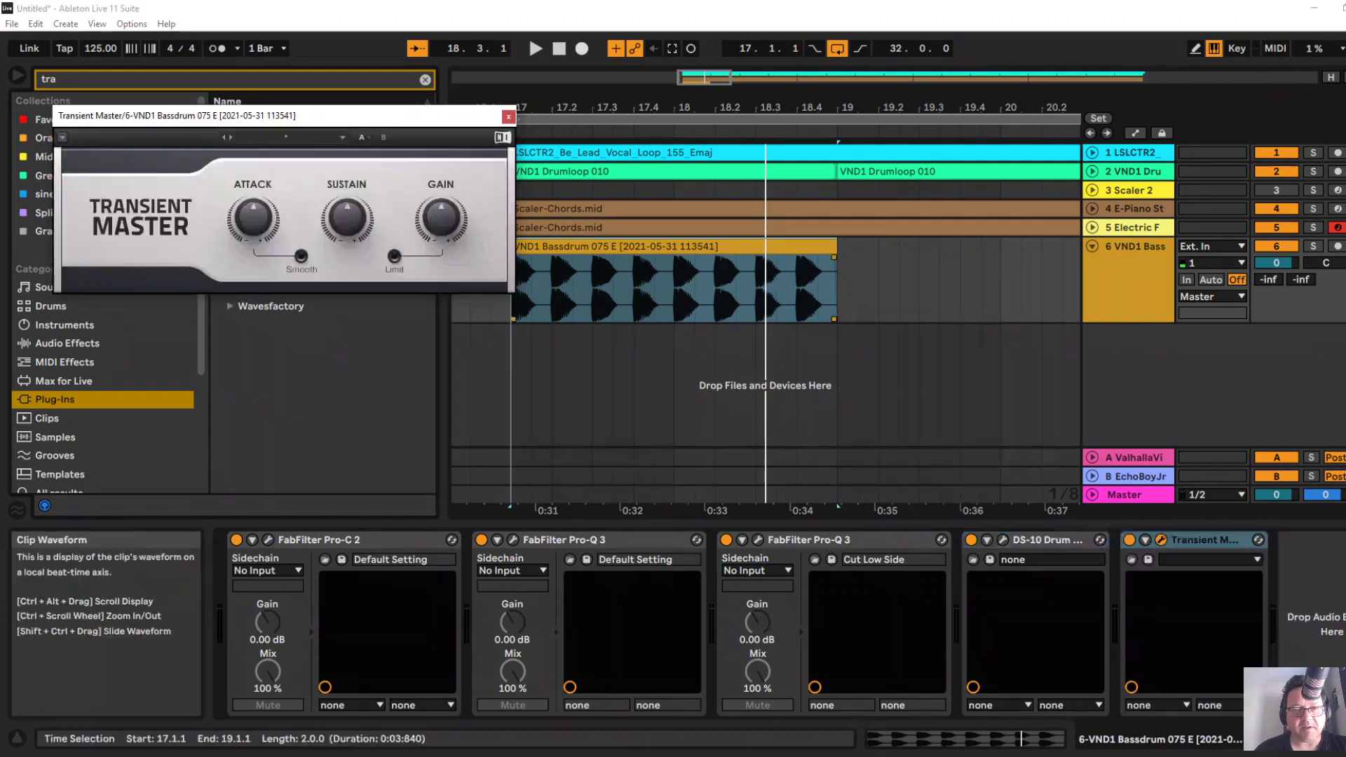
key("space")
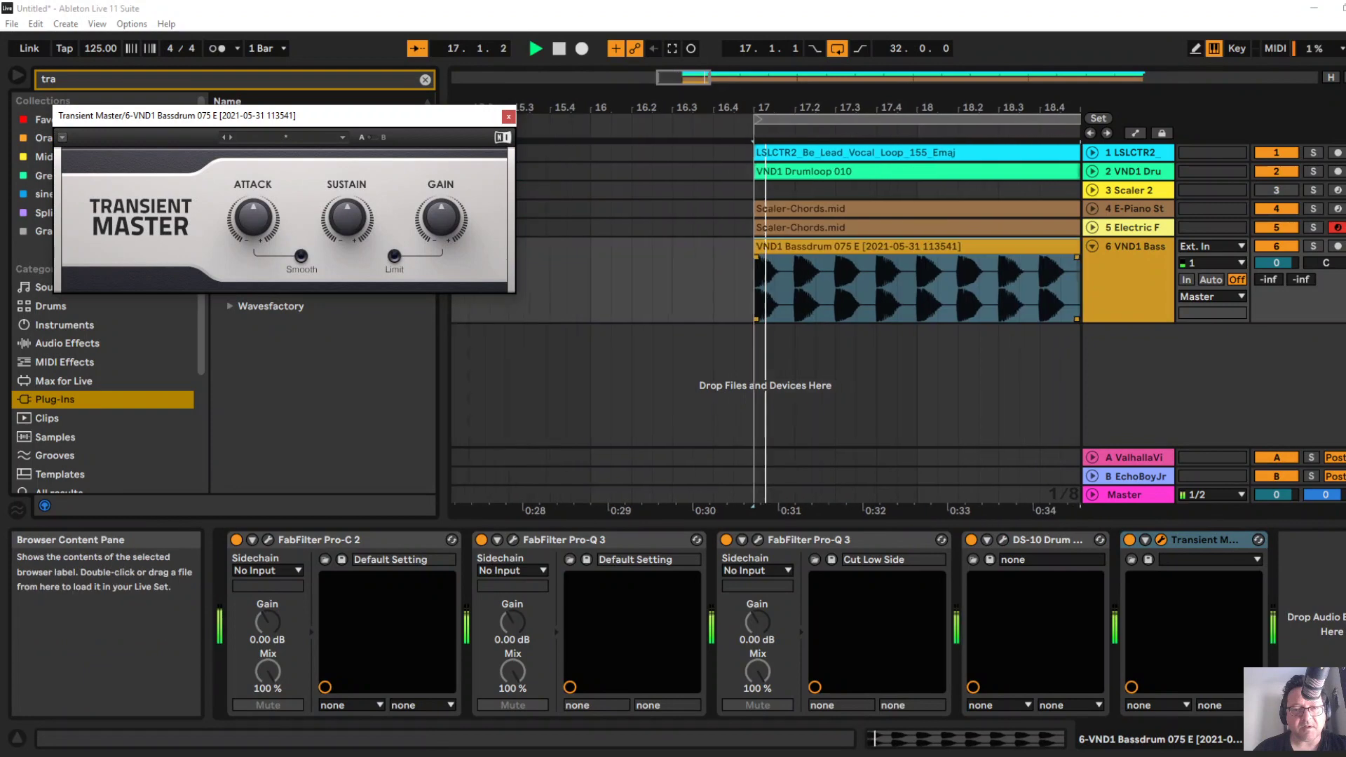
Set Transient Master's attack to -68.0 % and sustain to -57.0 % while auditioning the kick.
key("space")
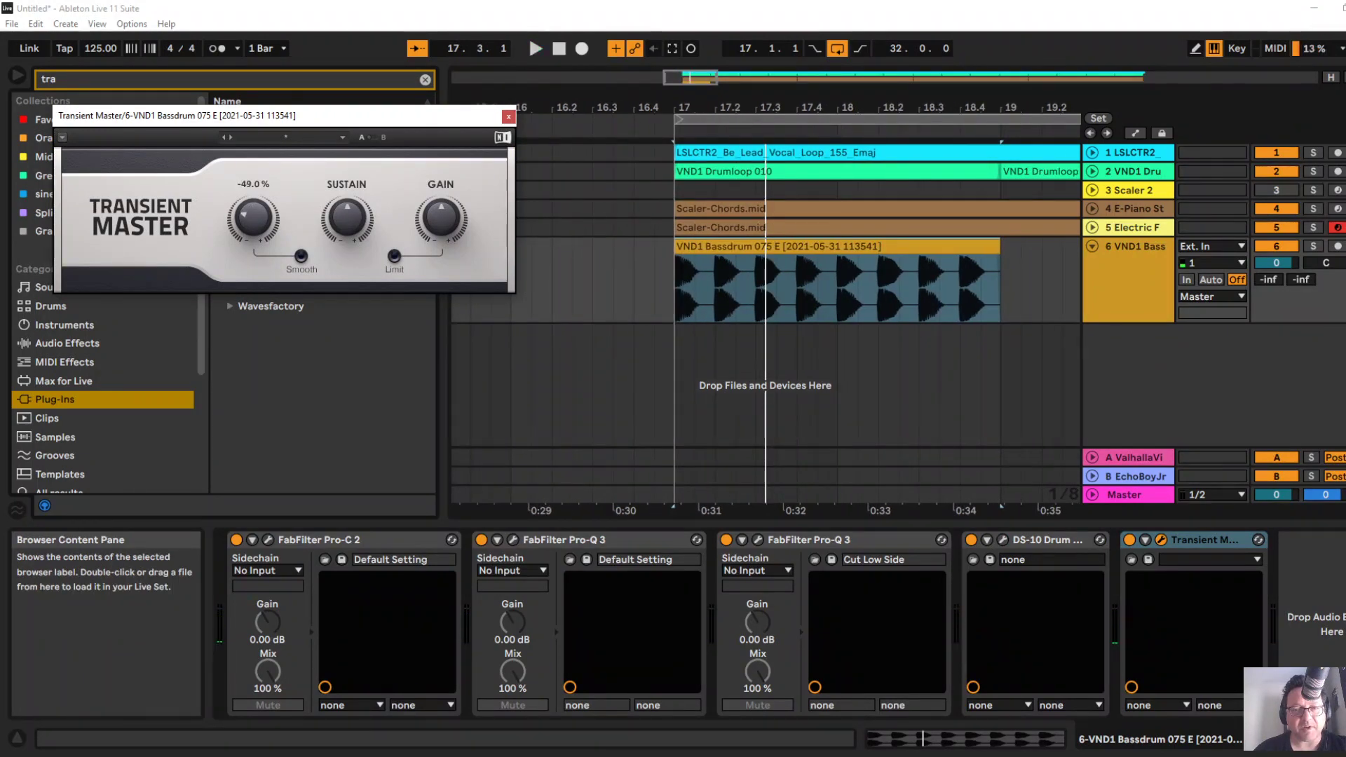
key("space")
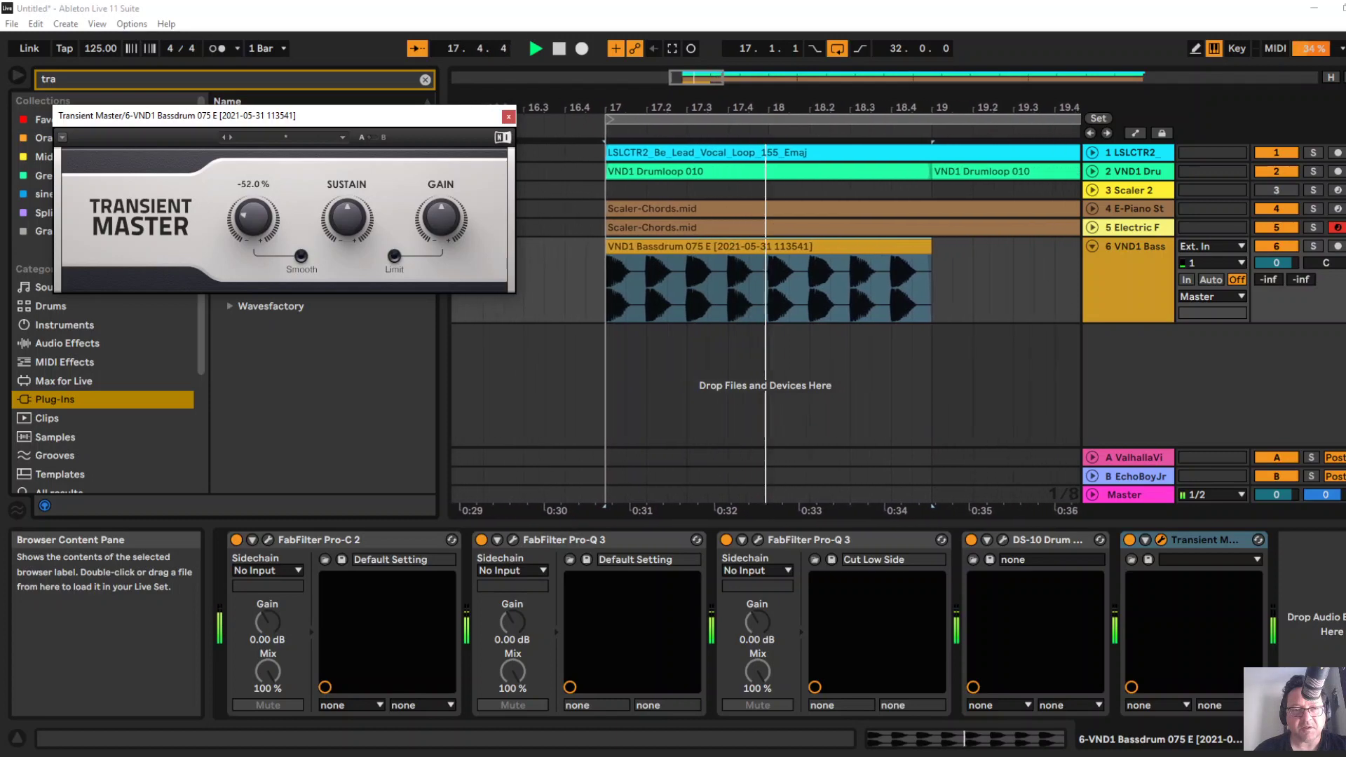
key("space")
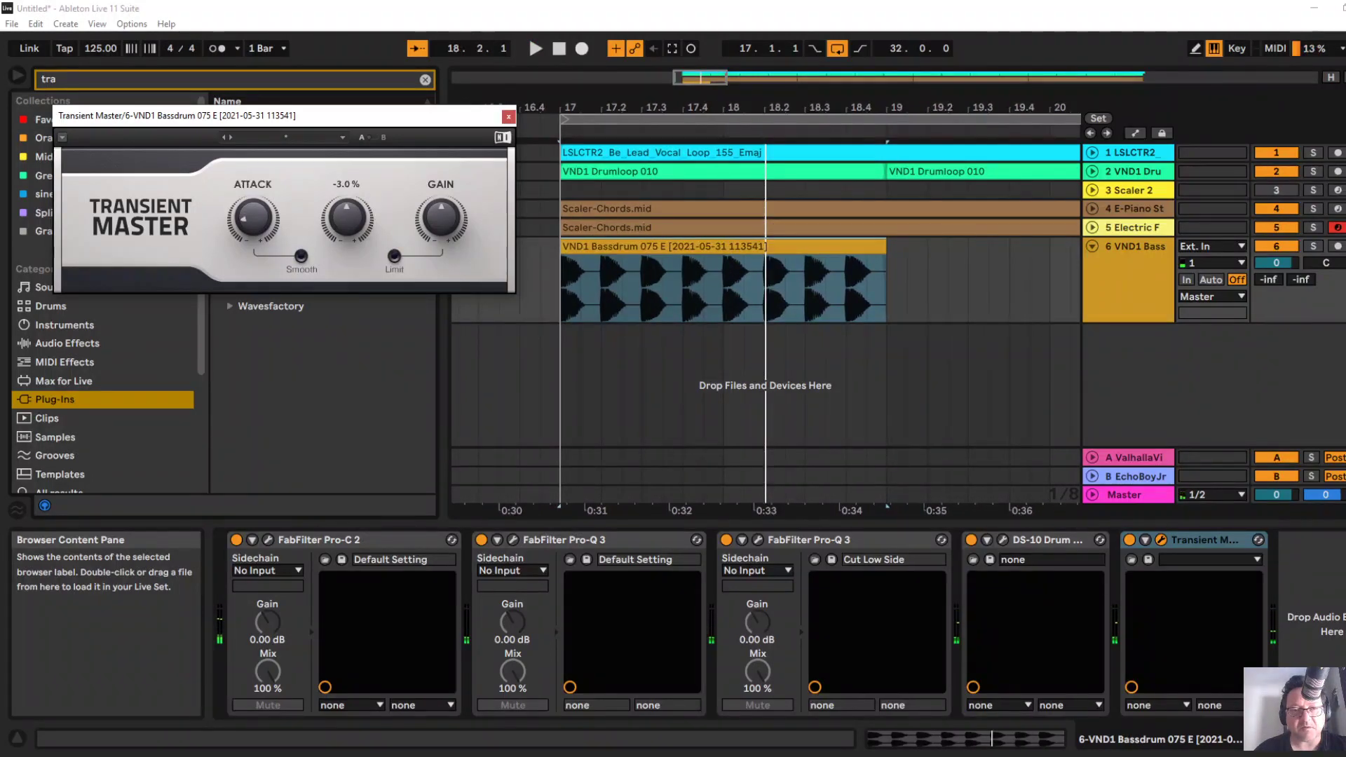
left_click_drag(347, 219, 347, 236)
key("space")
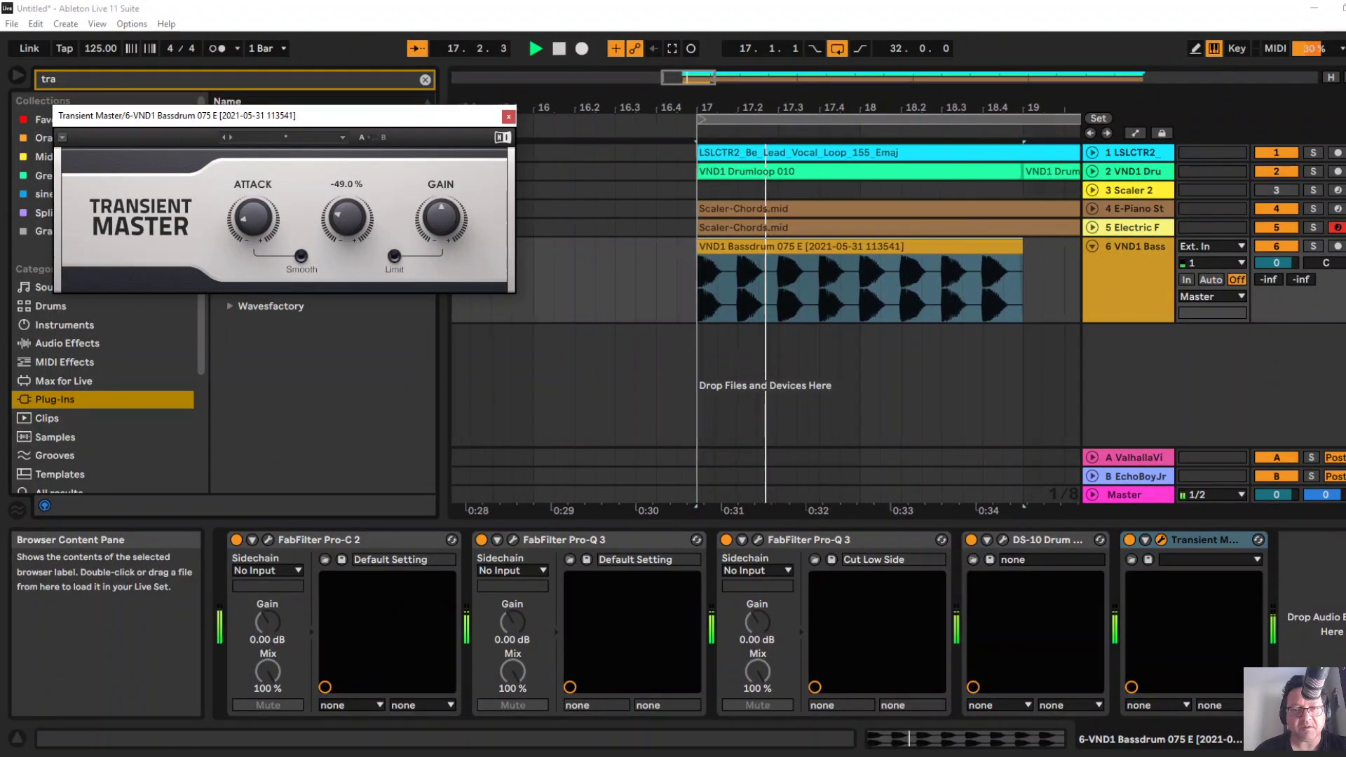
left_click_drag(347, 218, 347, 225)
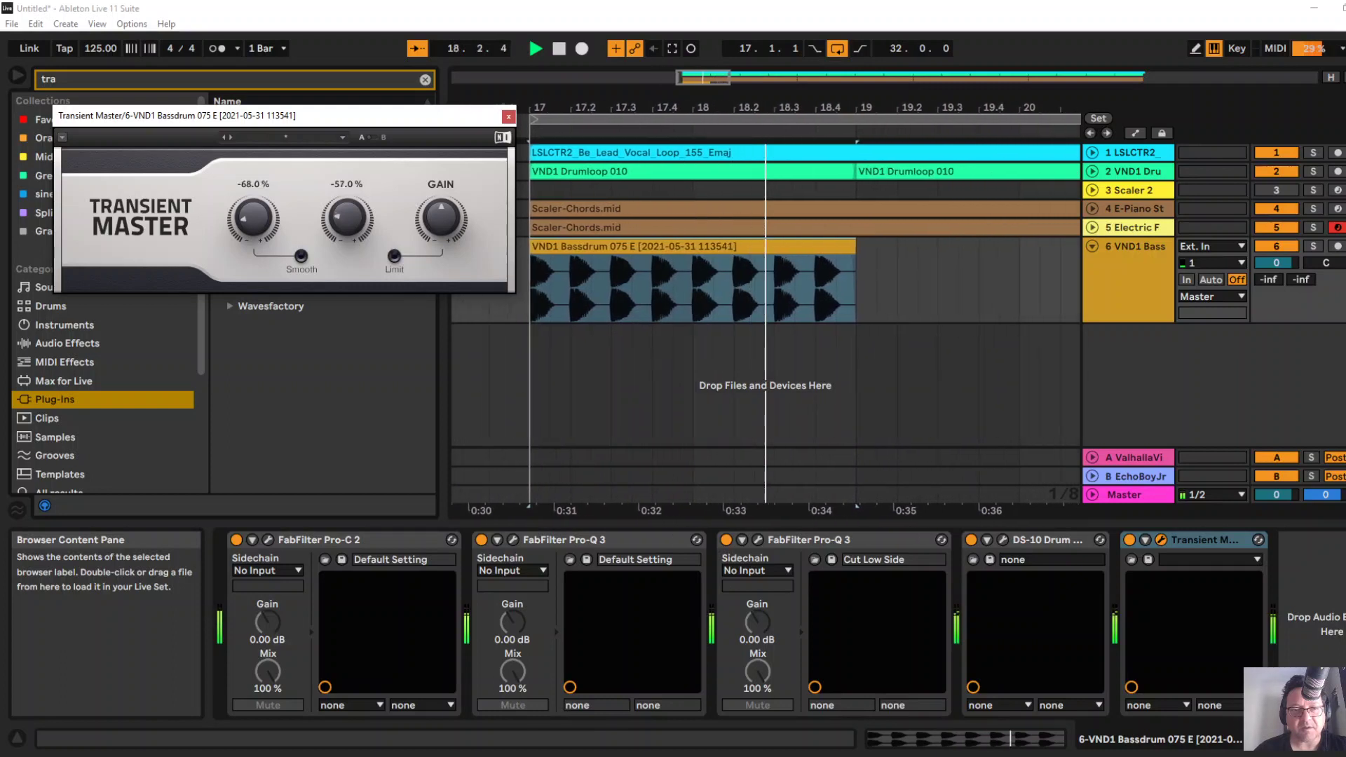
Lower Transient Master's gain and turn on its Smooth and Limit options.
left_click_drag(441, 218, 441, 227)
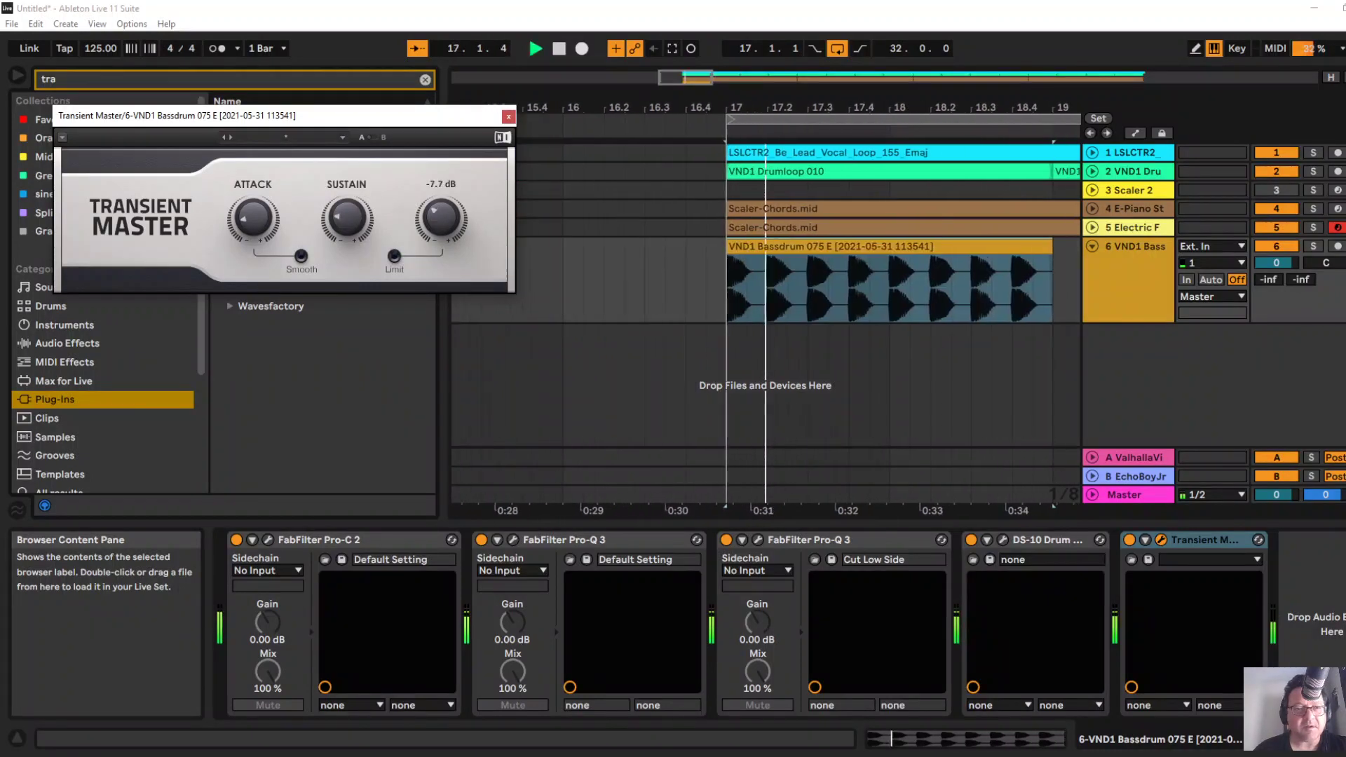
left_click(301, 256)
left_click_drag(441, 218, 441, 215)
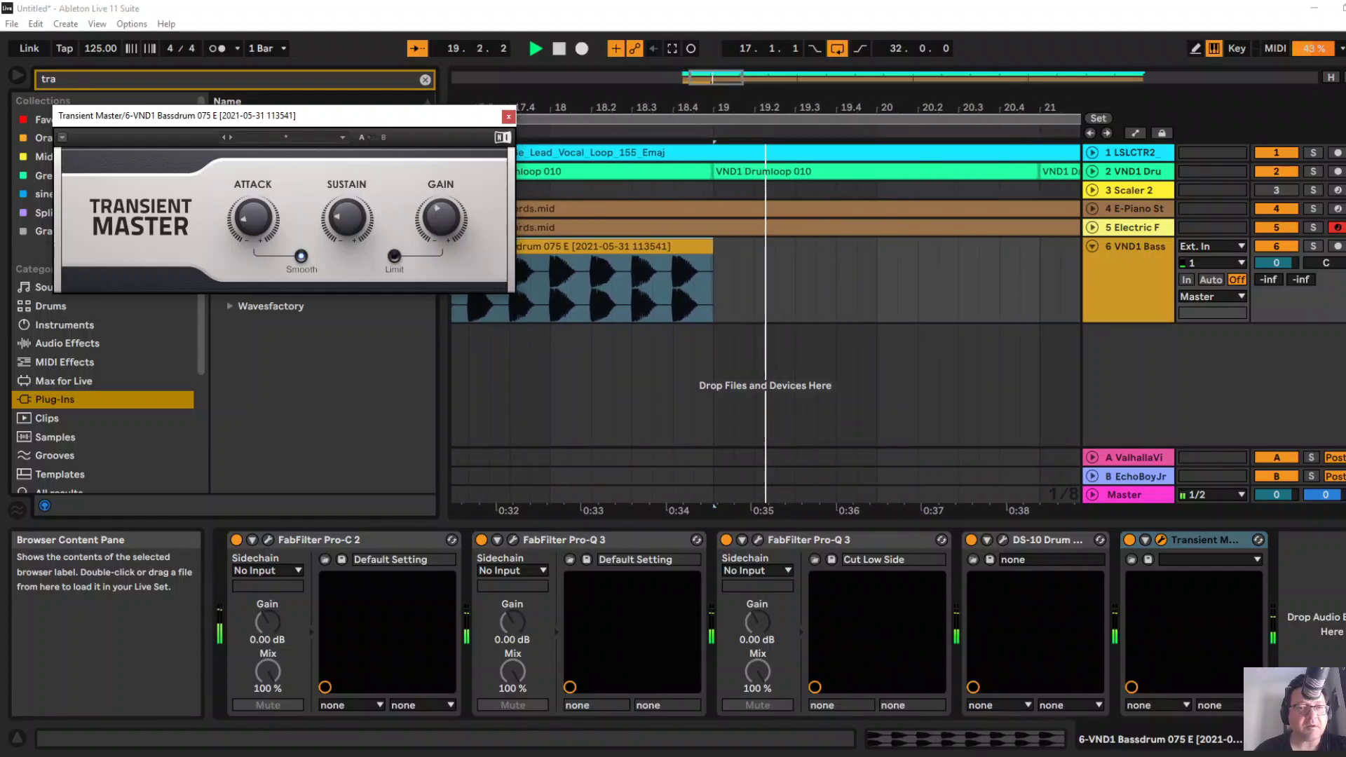
left_click(394, 256)
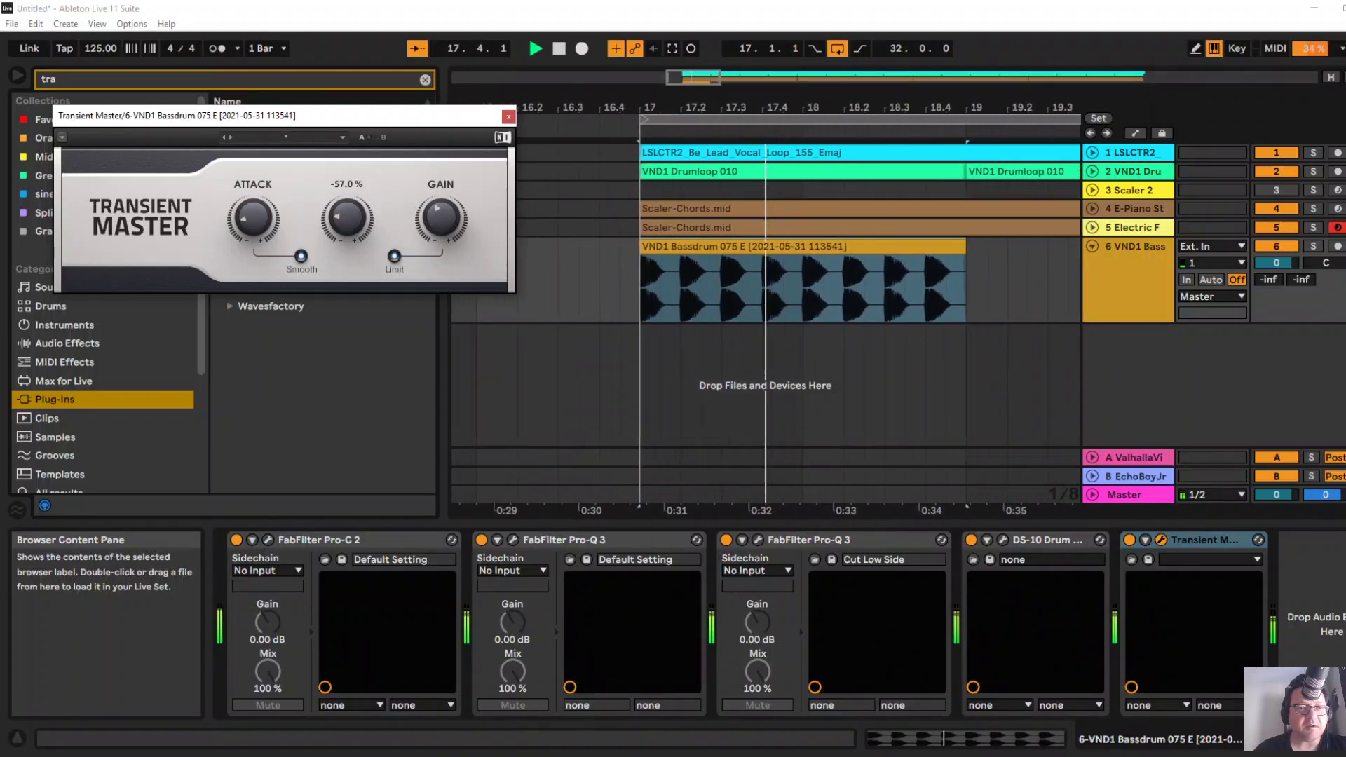
Raise Transient Master's attack to -47.0 %, close the plug-in, fold the Bassdrum track and stop playback.
left_click_drag(253, 218, 253, 202)
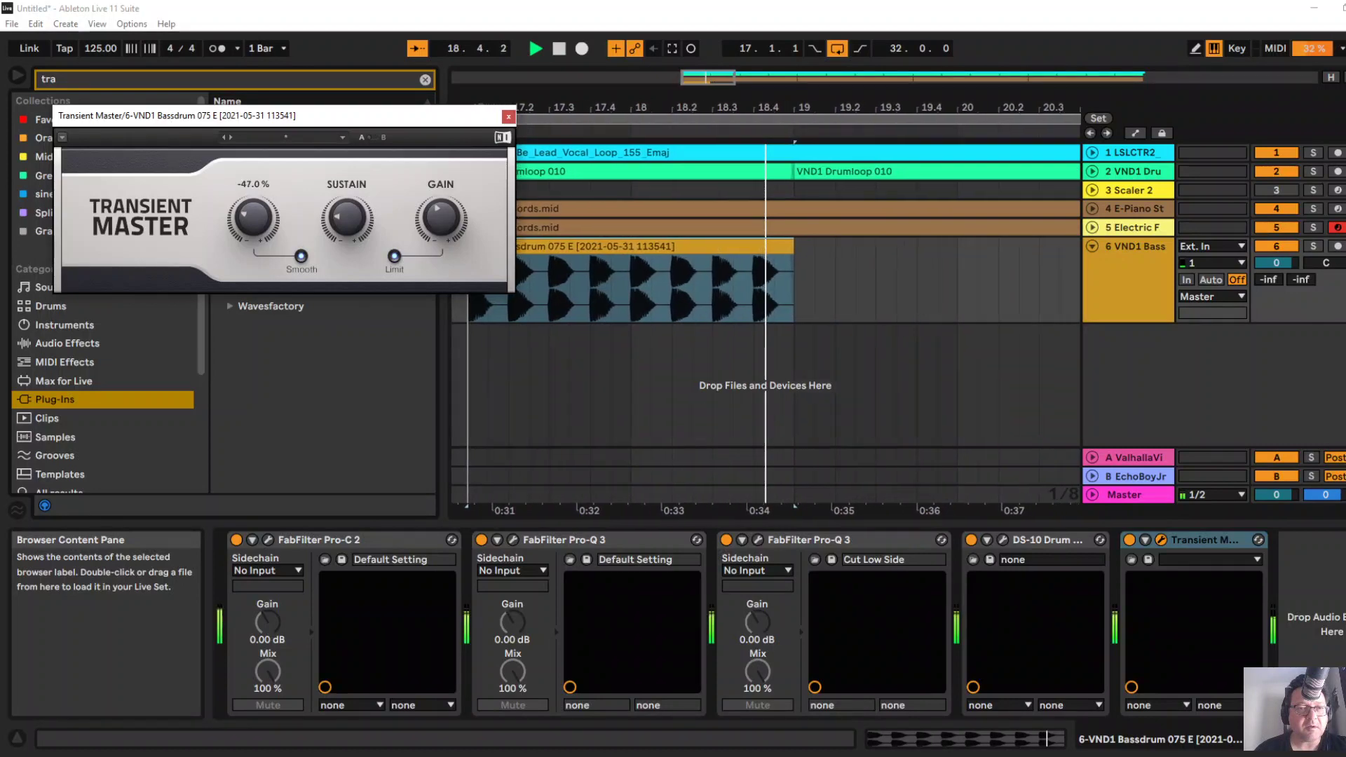
left_click(508, 117)
left_click_drag(522, 107, 522, 42)
left_click(1092, 246)
key("space")
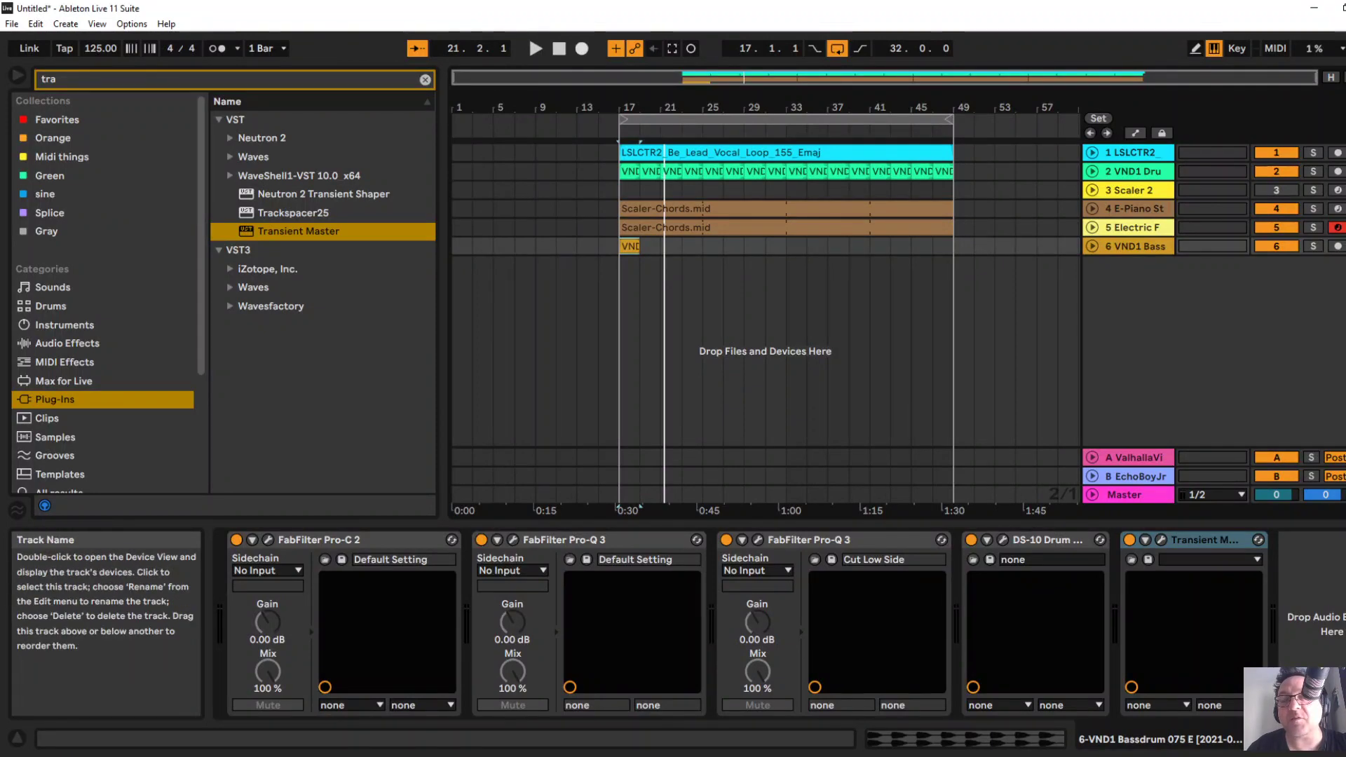
Find the VST3 version of the Diva synth and load it onto a new MIDI track.
left_click(1134, 209)
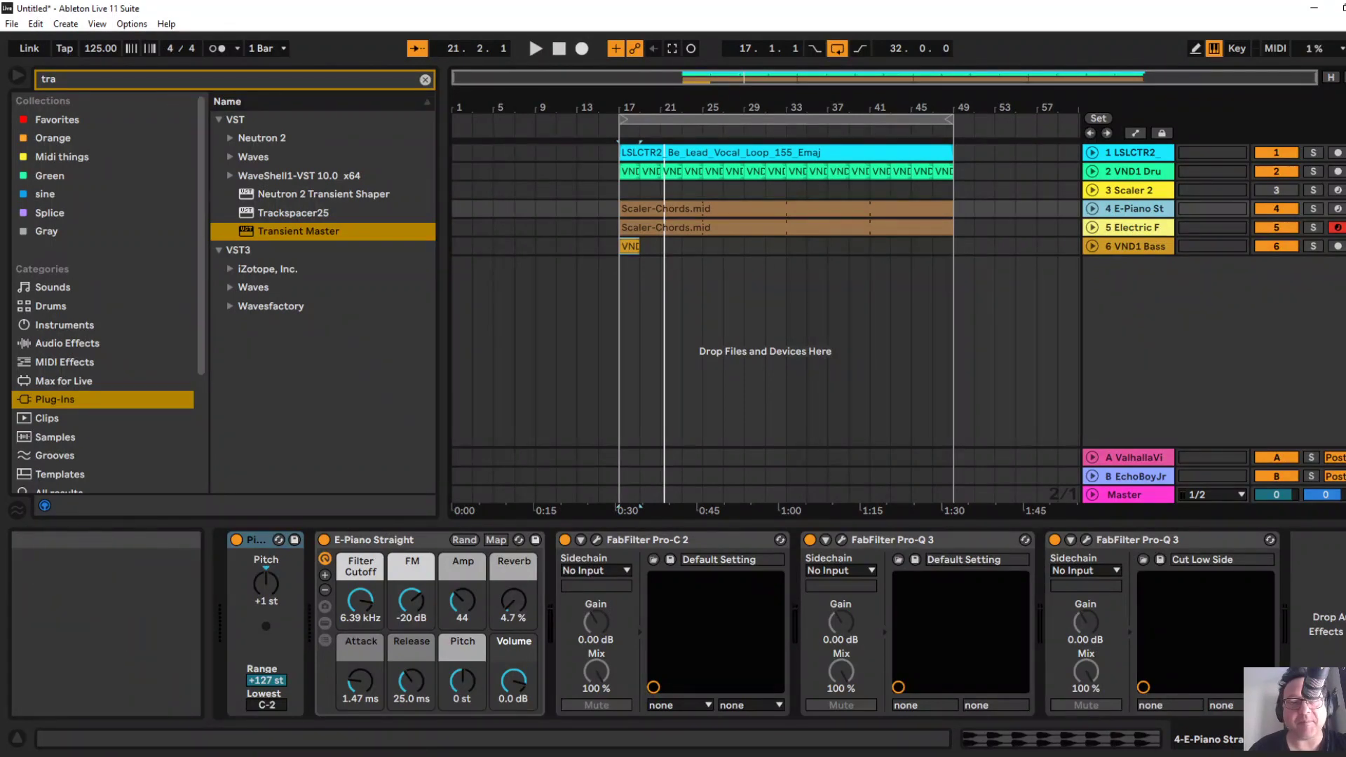
key("ctrl+f")
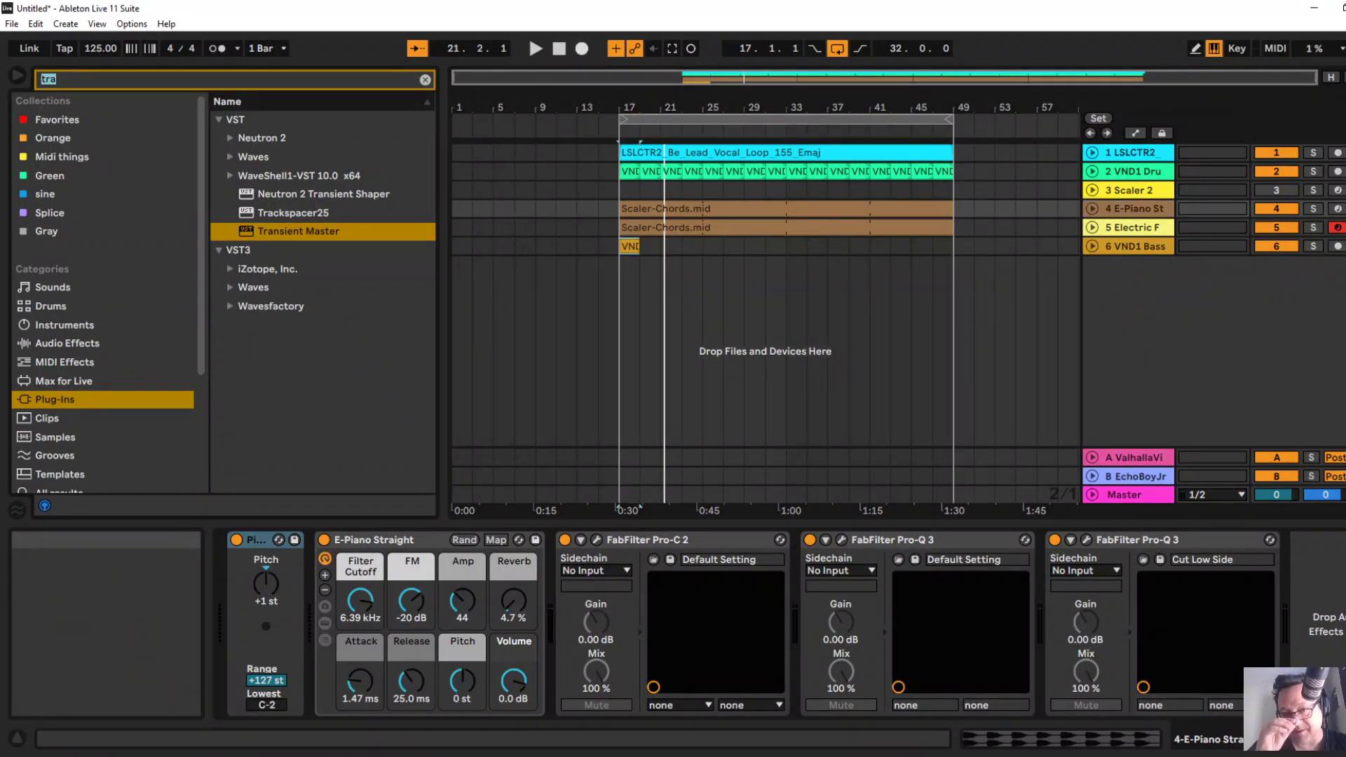
type("diva")
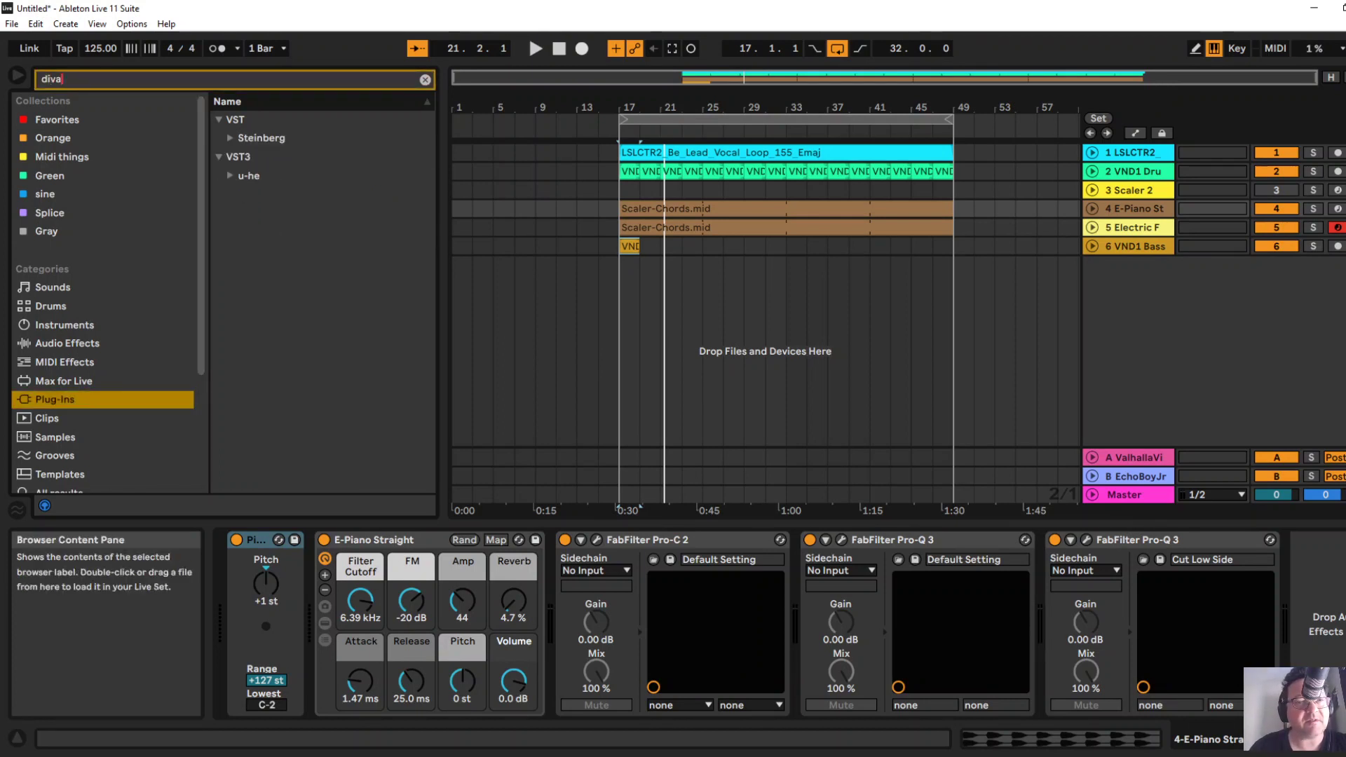
left_click(230, 176)
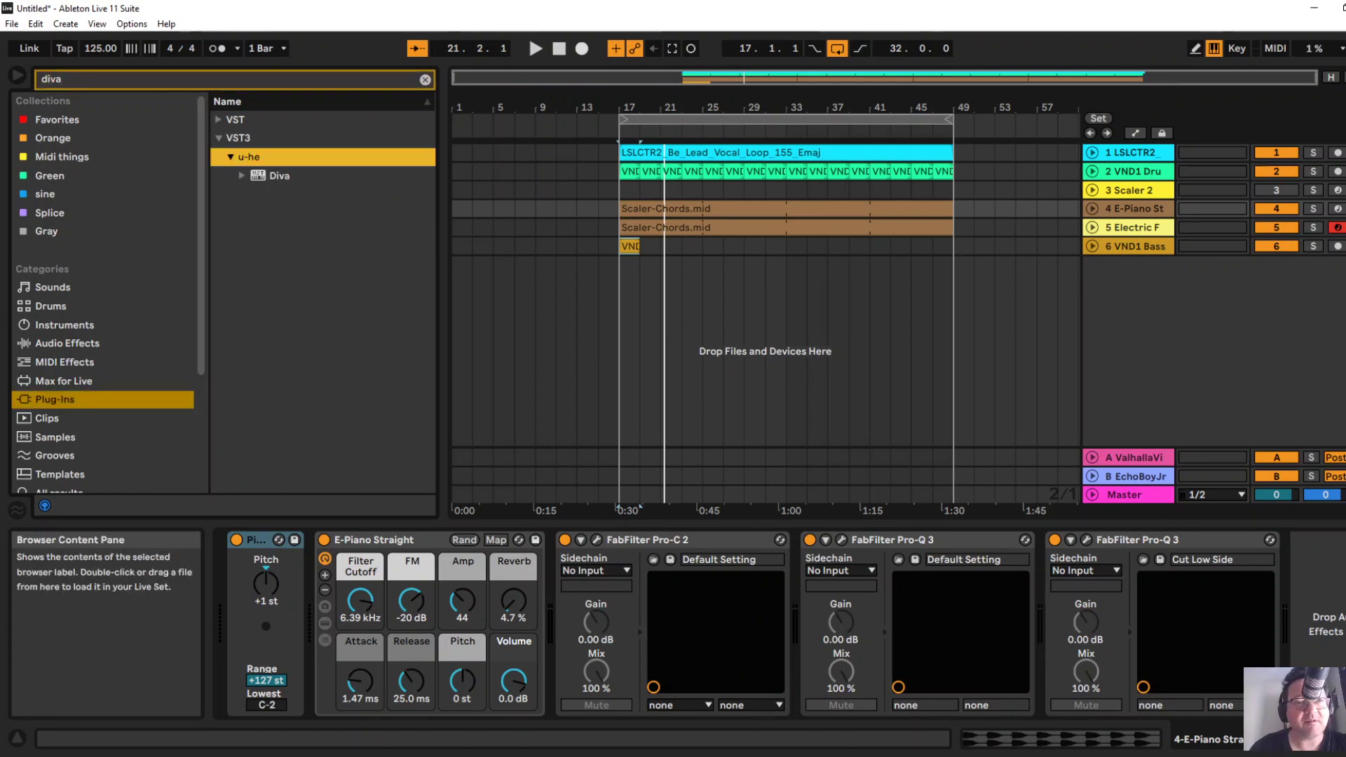
left_click(279, 176)
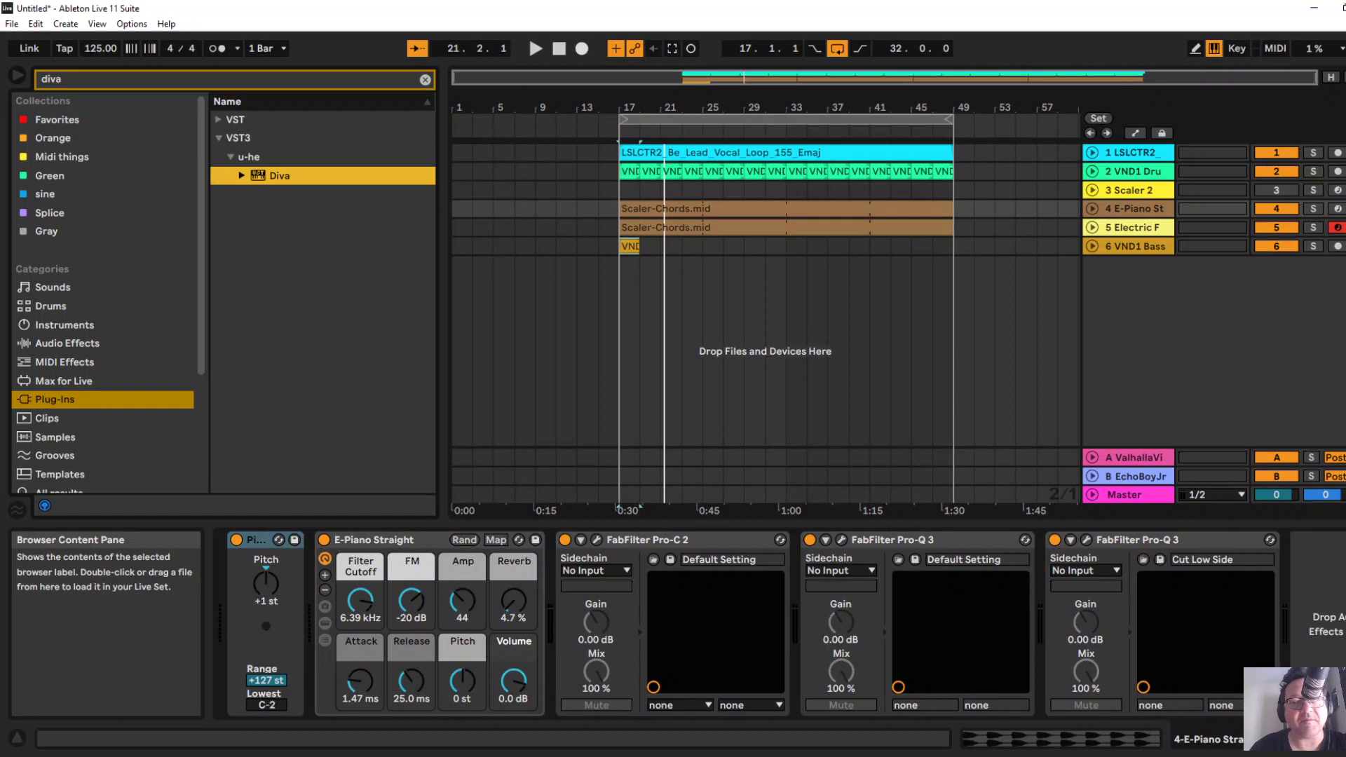
key("Return")
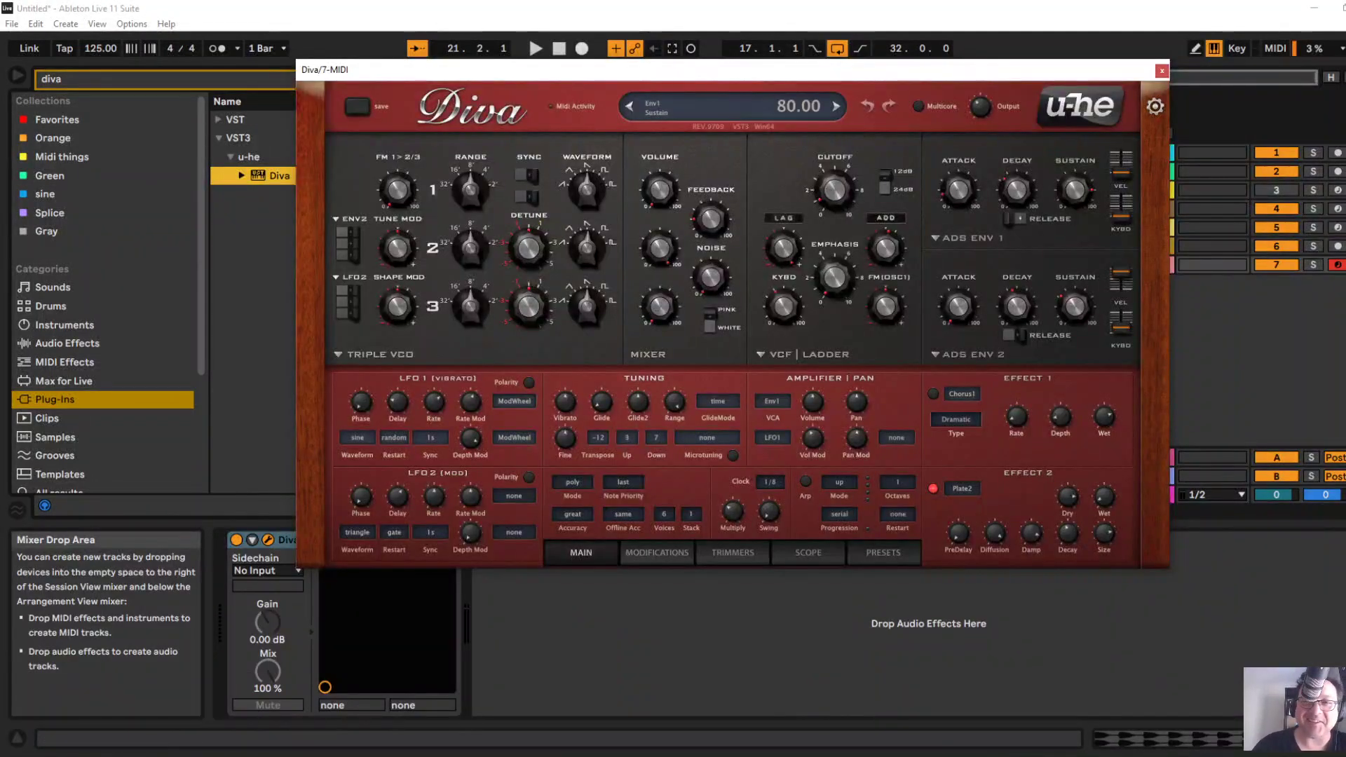
Move the Scaler-Chords clip from the E-Piano track to the Diva track and enable Diva's Multicore option.
left_click_drag(860, 76, 755, 310)
left_click_drag(745, 209, 744, 264)
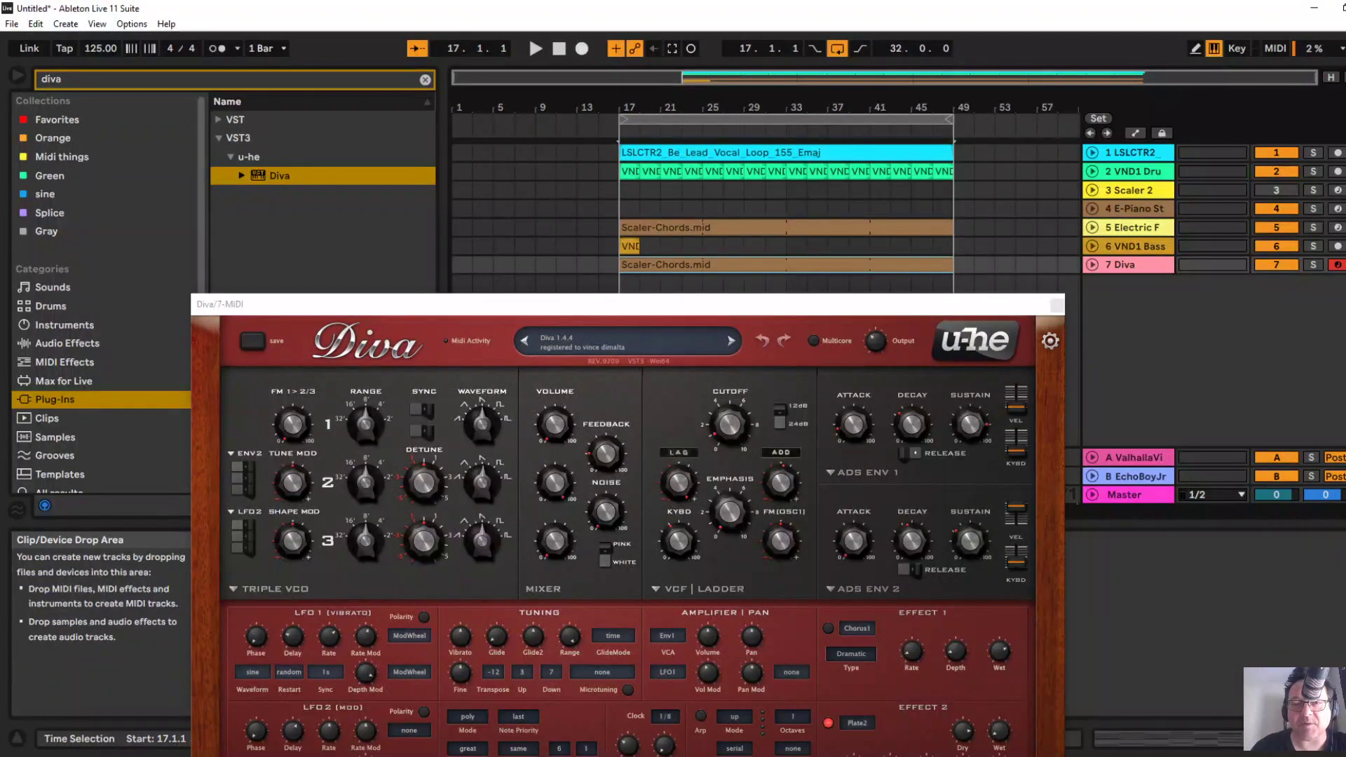
left_click(814, 341)
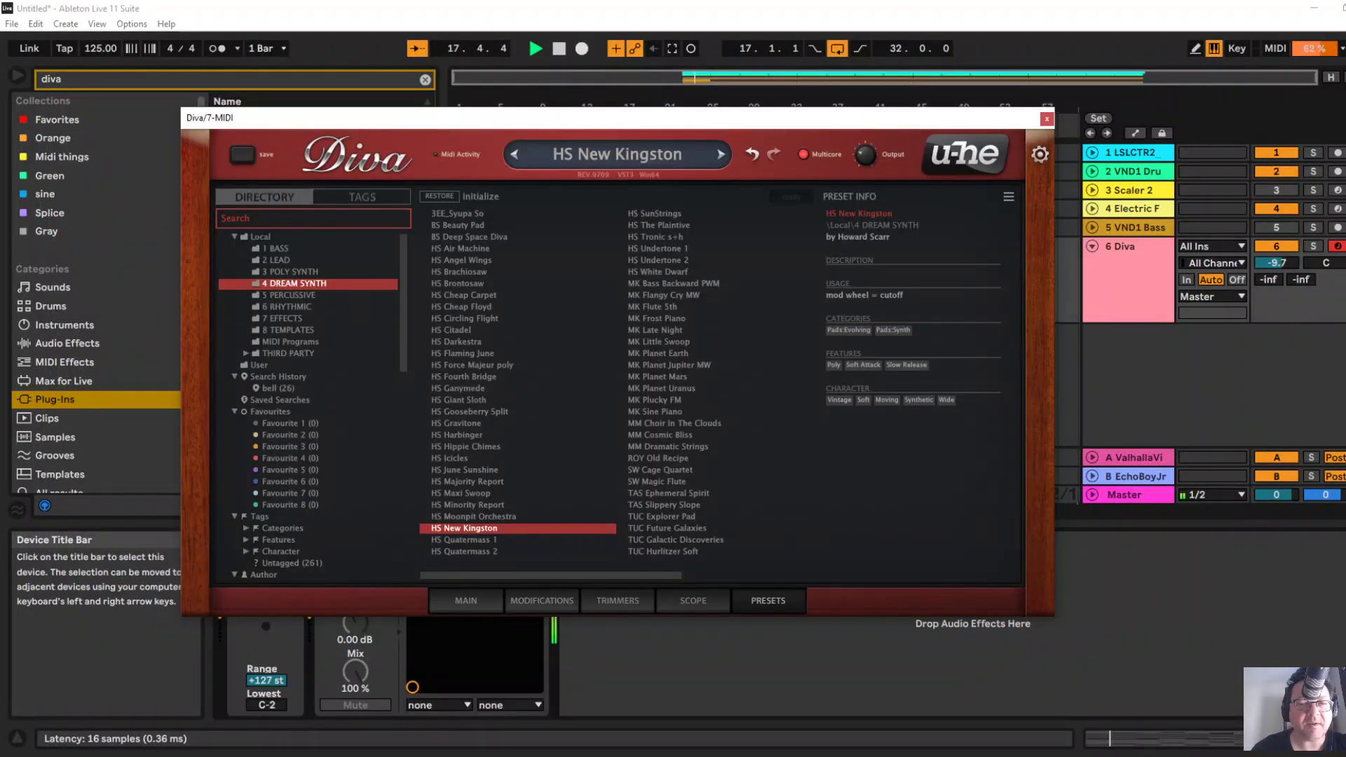
Lower Diva's filter cutoff to 30.00 and set its resonance to 4.50 while auditioning, then close the plug-in and stop playback.
left_click(465, 601)
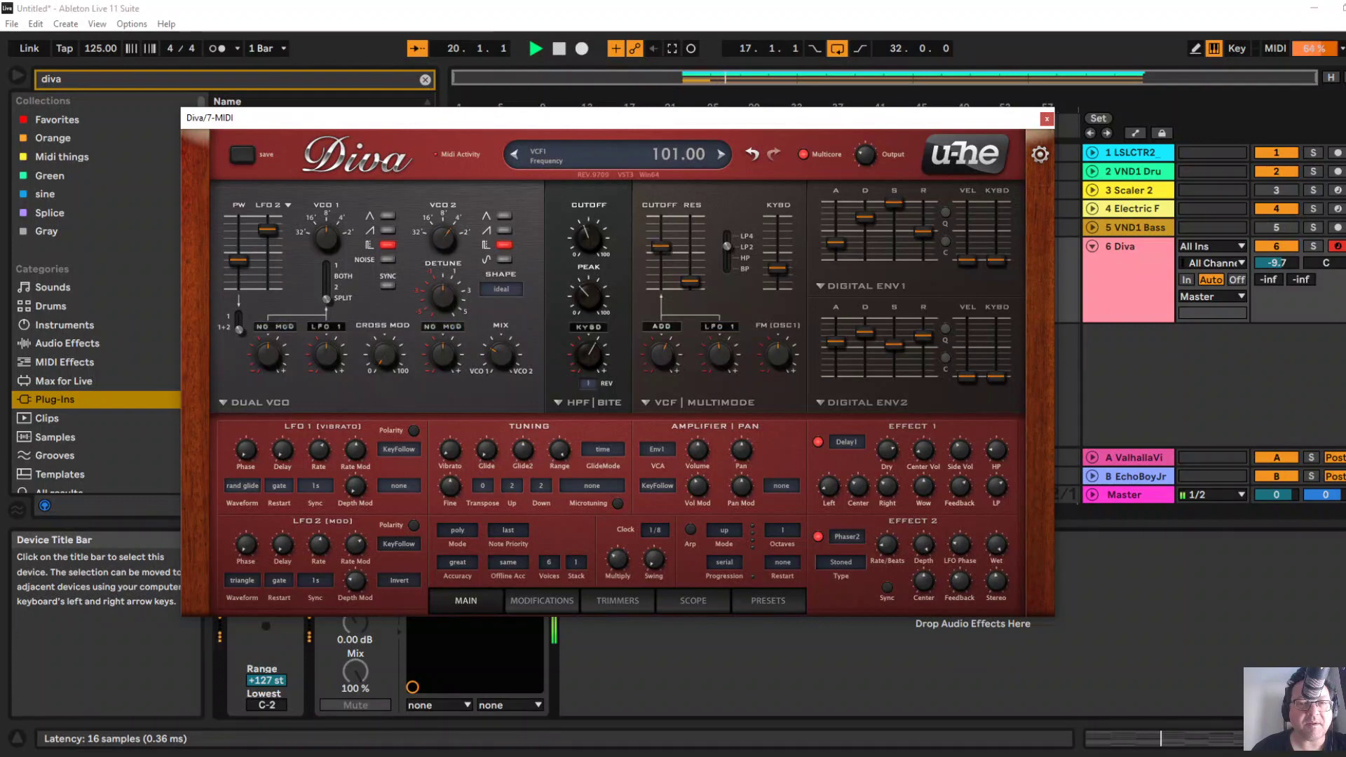
left_click_drag(661, 253, 661, 290)
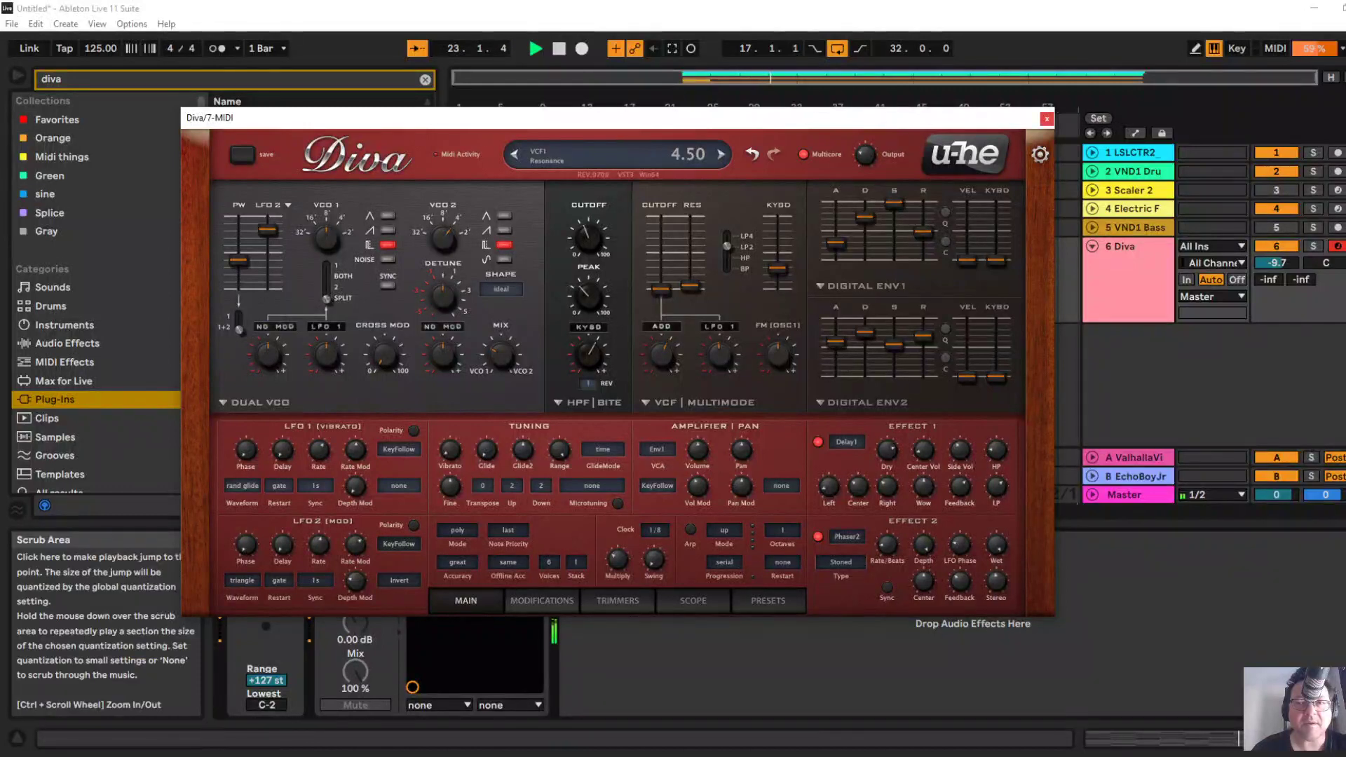
left_click(1047, 119)
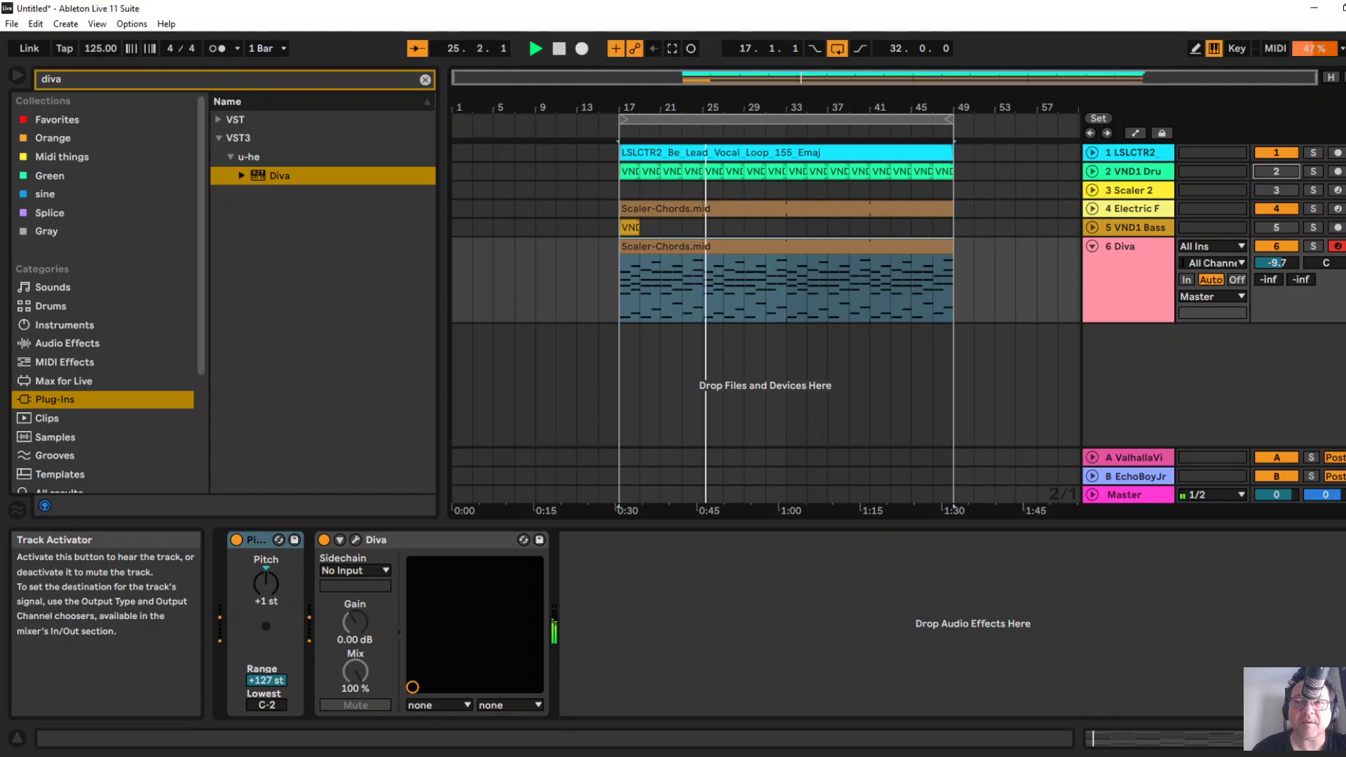
key("space")
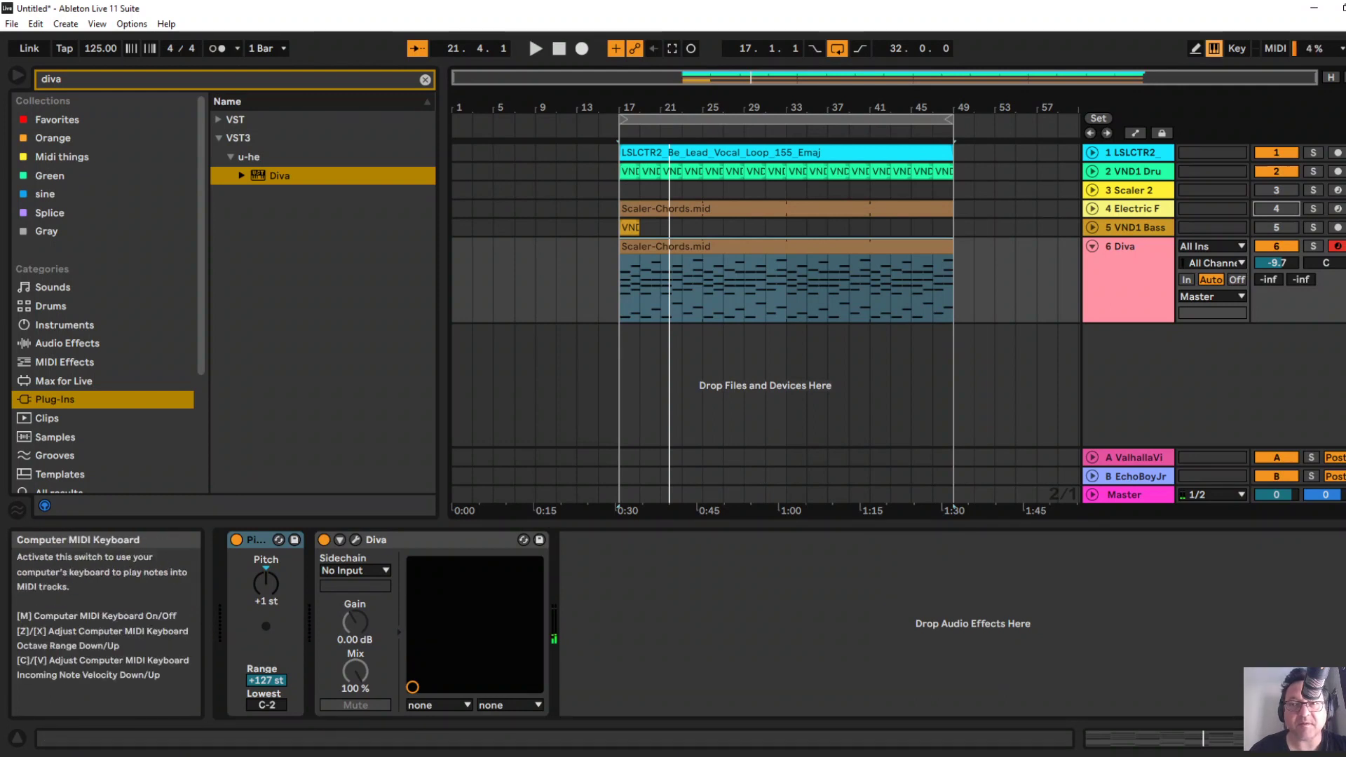
Turn off the computer MIDI keyboard and draw a rising automation ramp for Diva's filter frequency from bar 17 to bar 25.
left_click(1214, 49)
key("a")
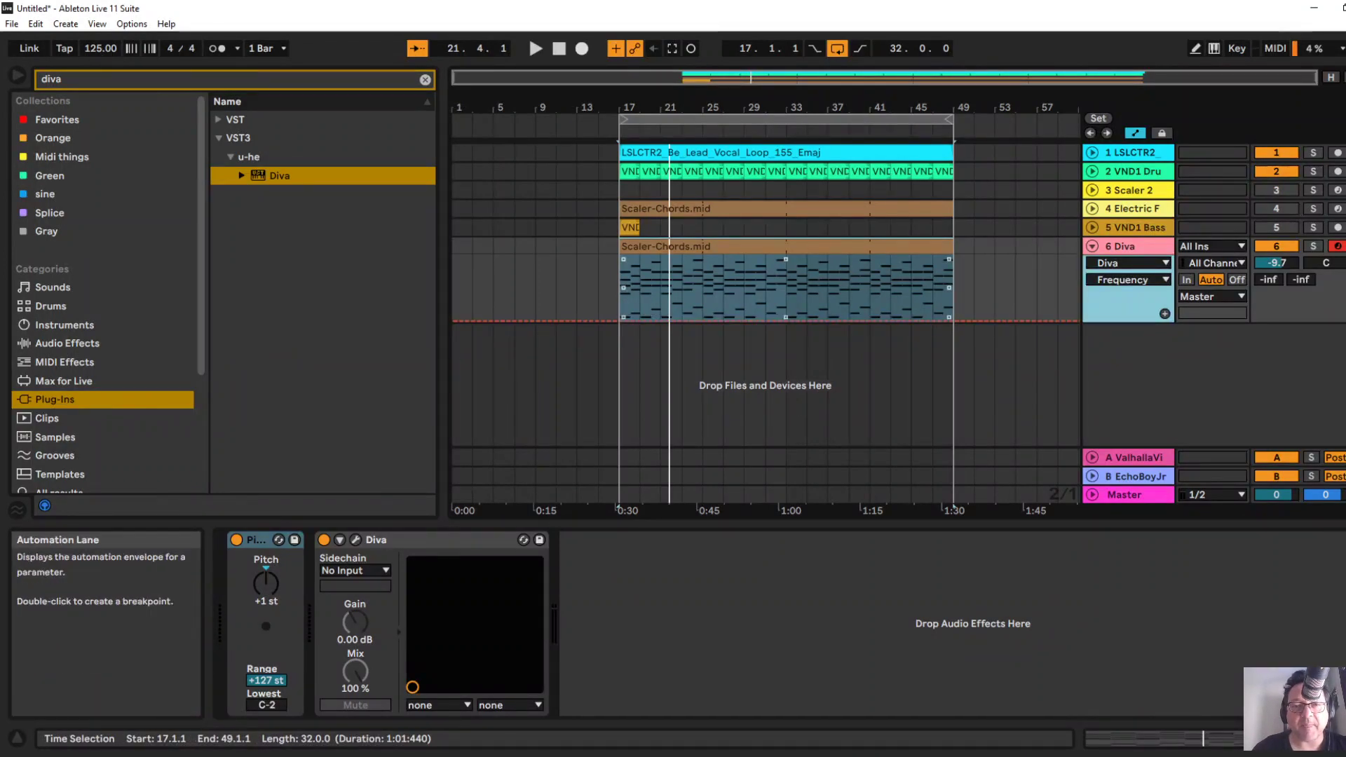
left_click(621, 298)
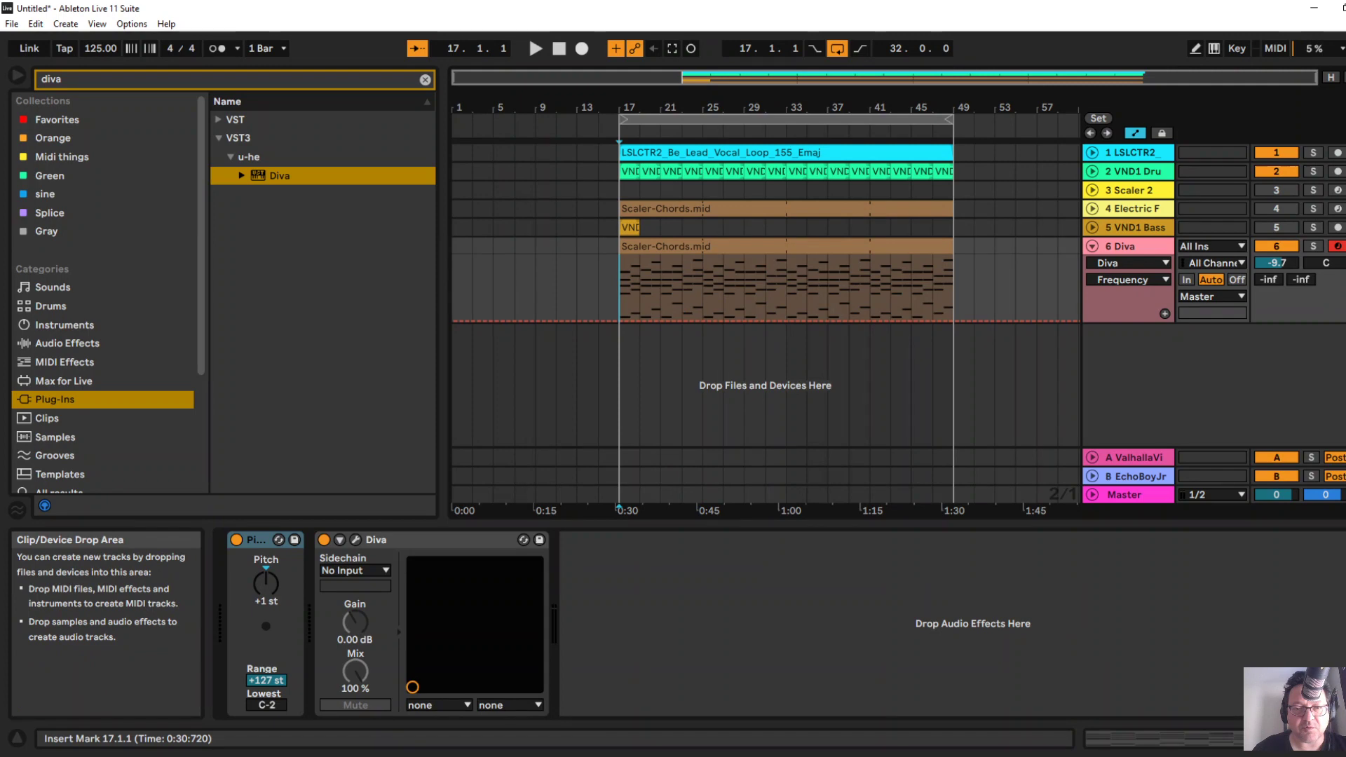
left_click_drag(881, 317, 881, 281)
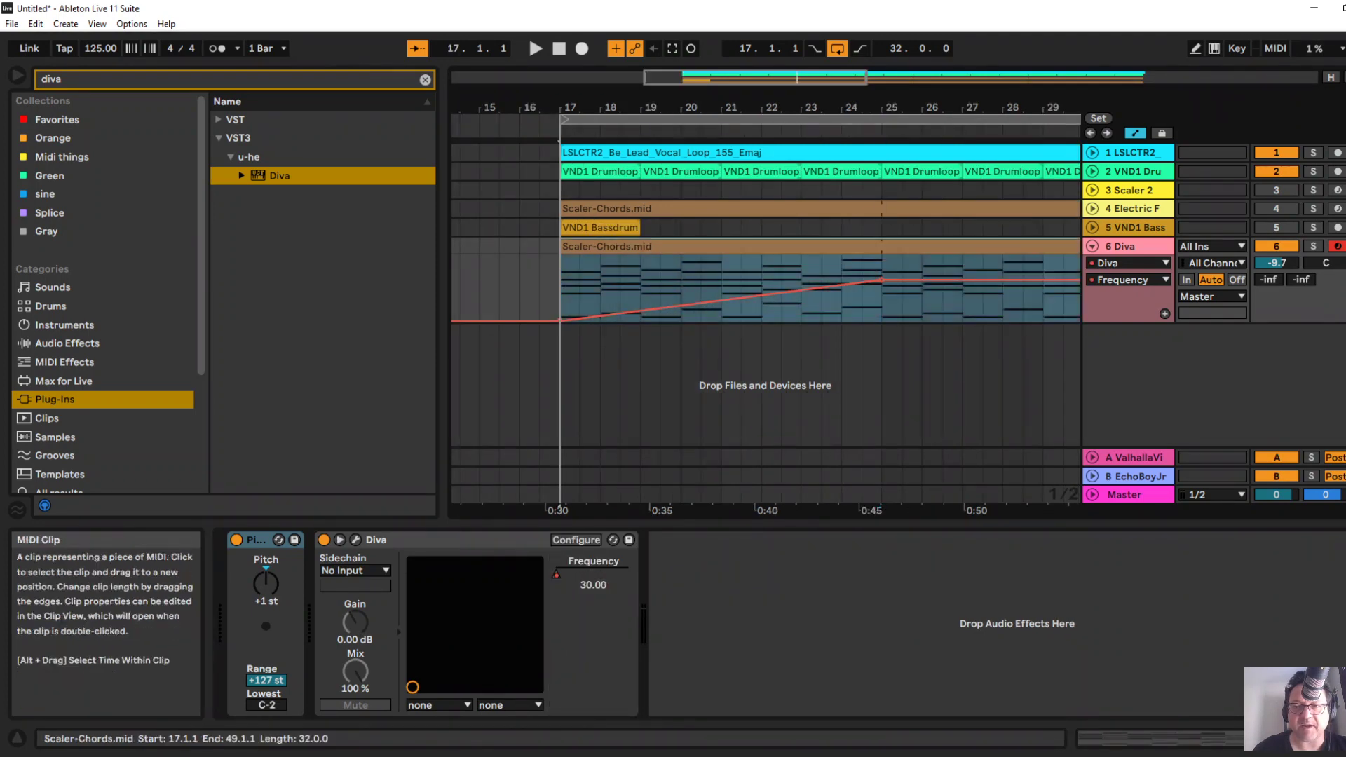
Audition the filter sweep and lower the automation breakpoint at bar 25 to about 73.
key("space")
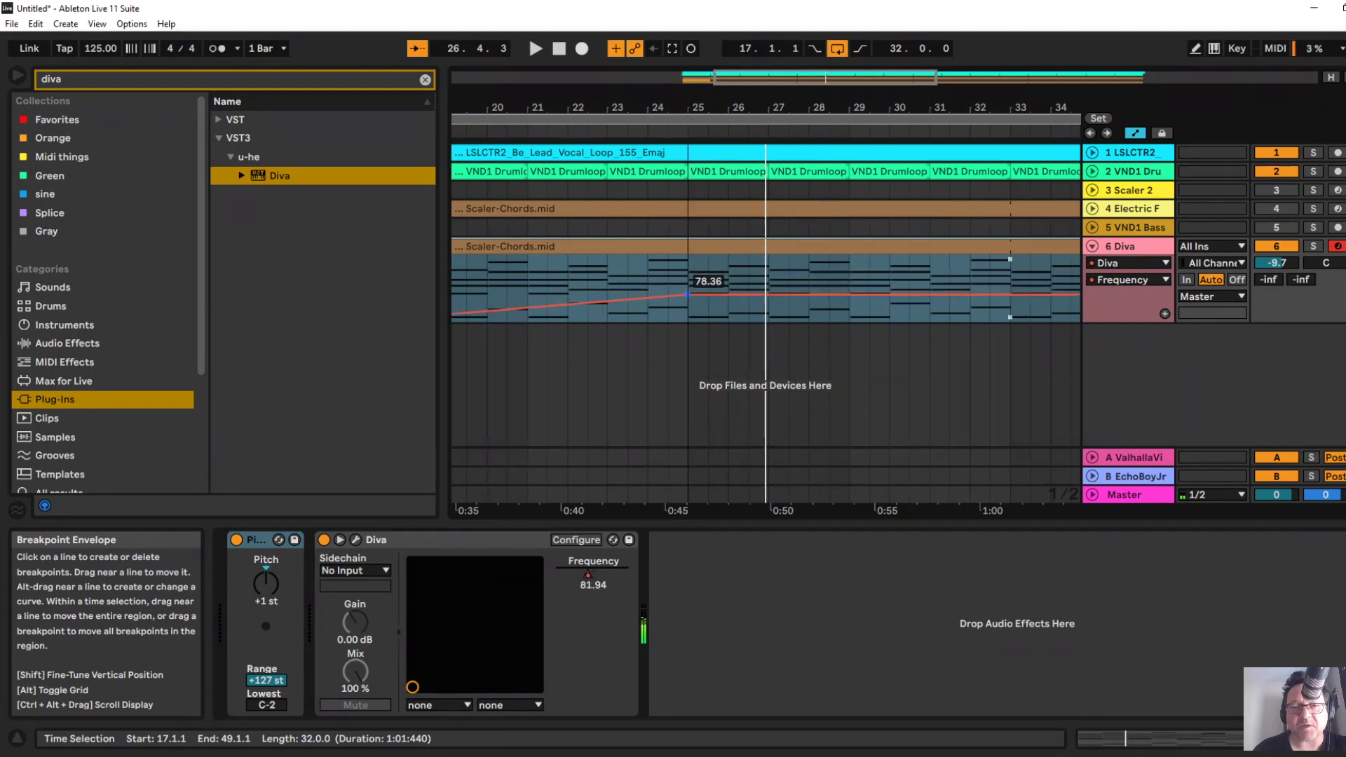
left_click(631, 288)
key("space")
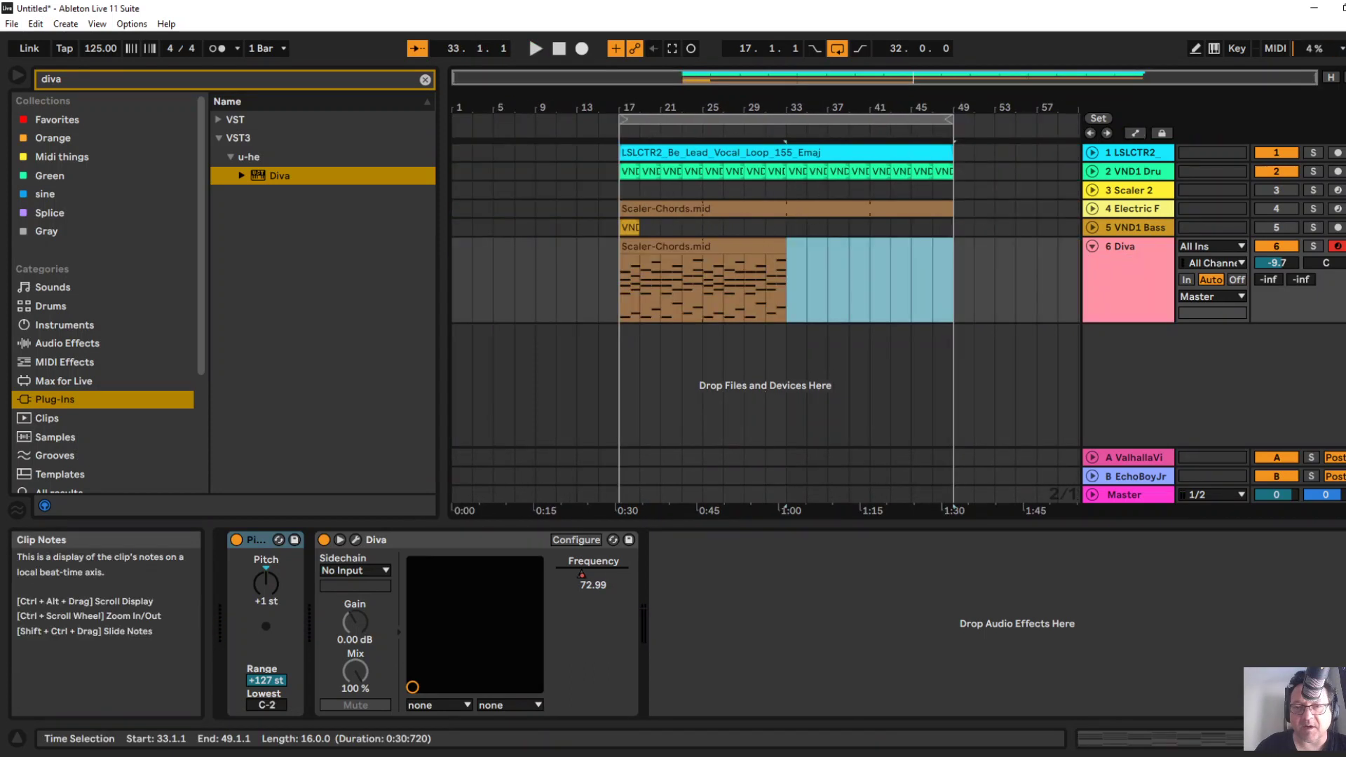
Split the Diva chord clip at bar 25 and rename the first part as automation.
left_click(702, 288)
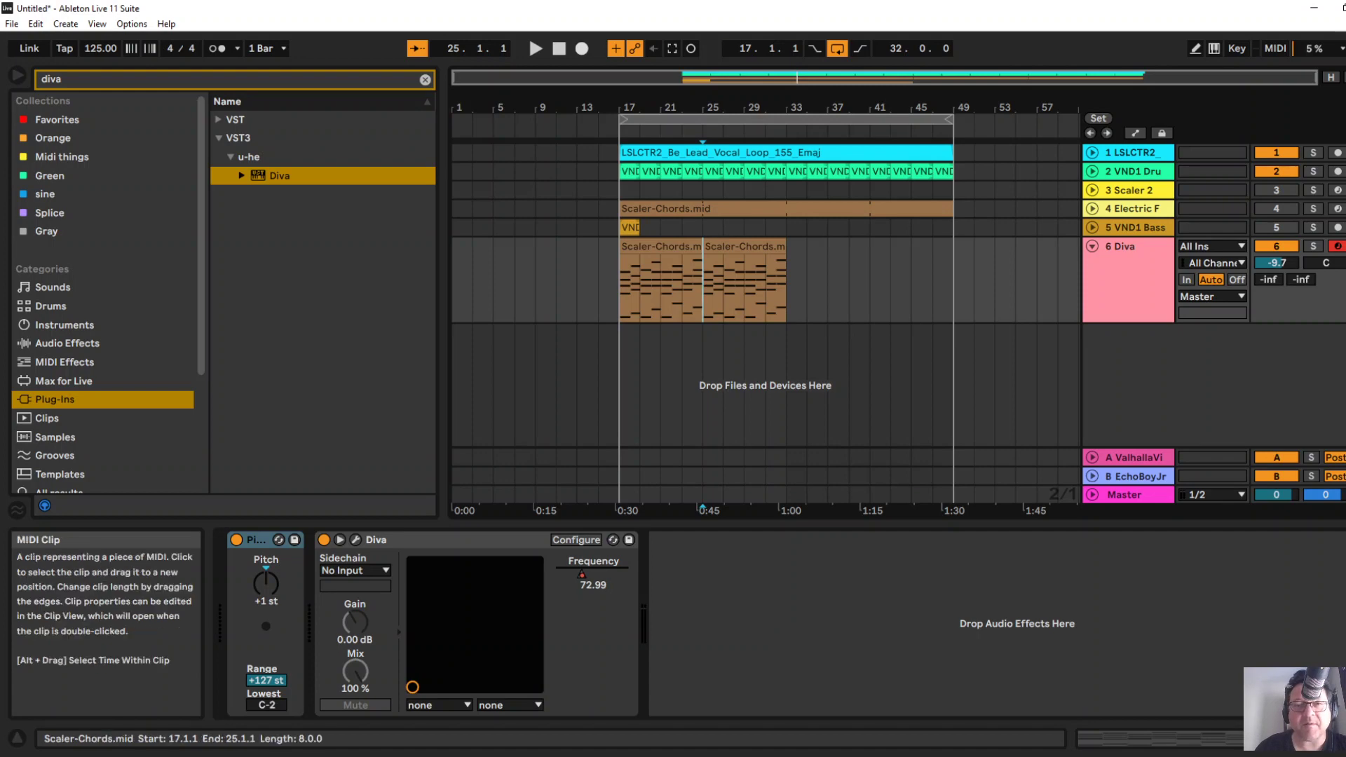
left_click(677, 247)
right_click(679, 245)
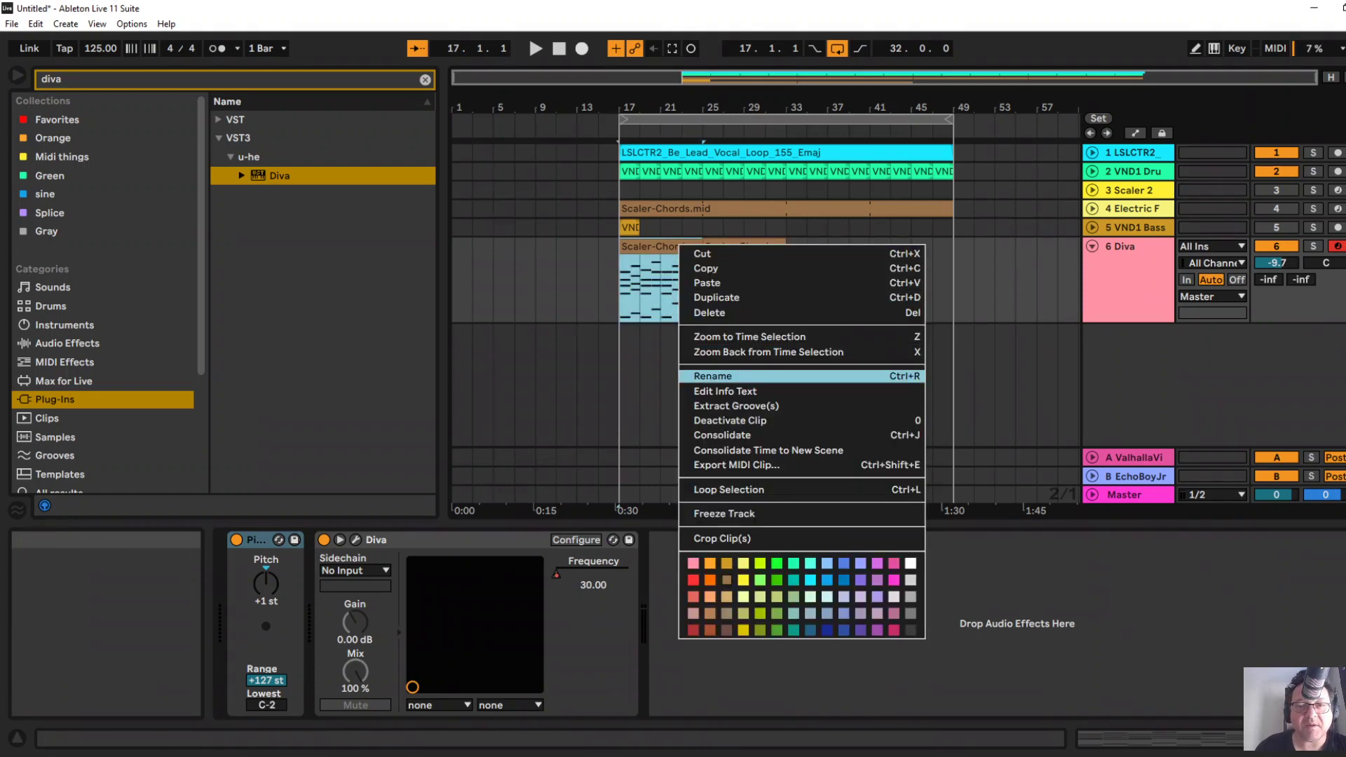
left_click(712, 376)
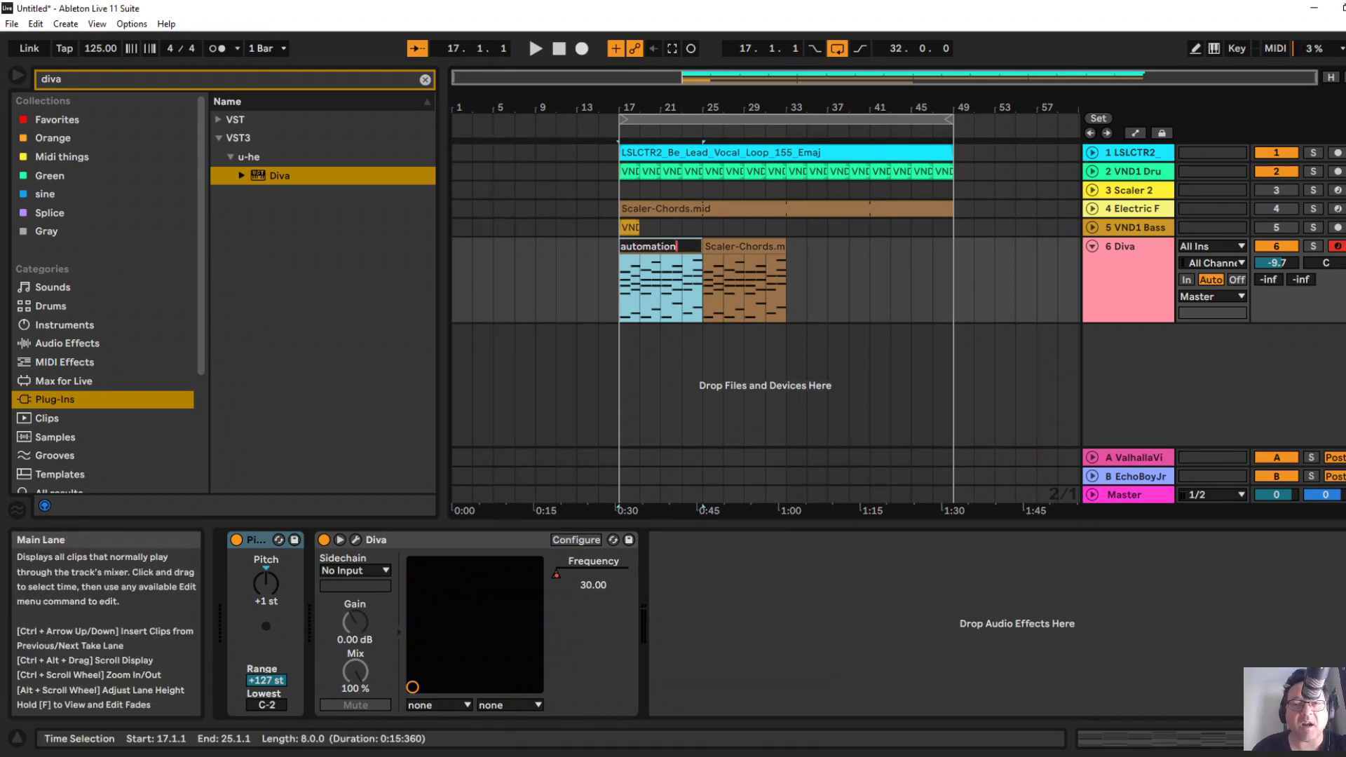
Rename the second Diva clip as no automation and colour it lime green.
left_click(744, 246)
right_click(743, 251)
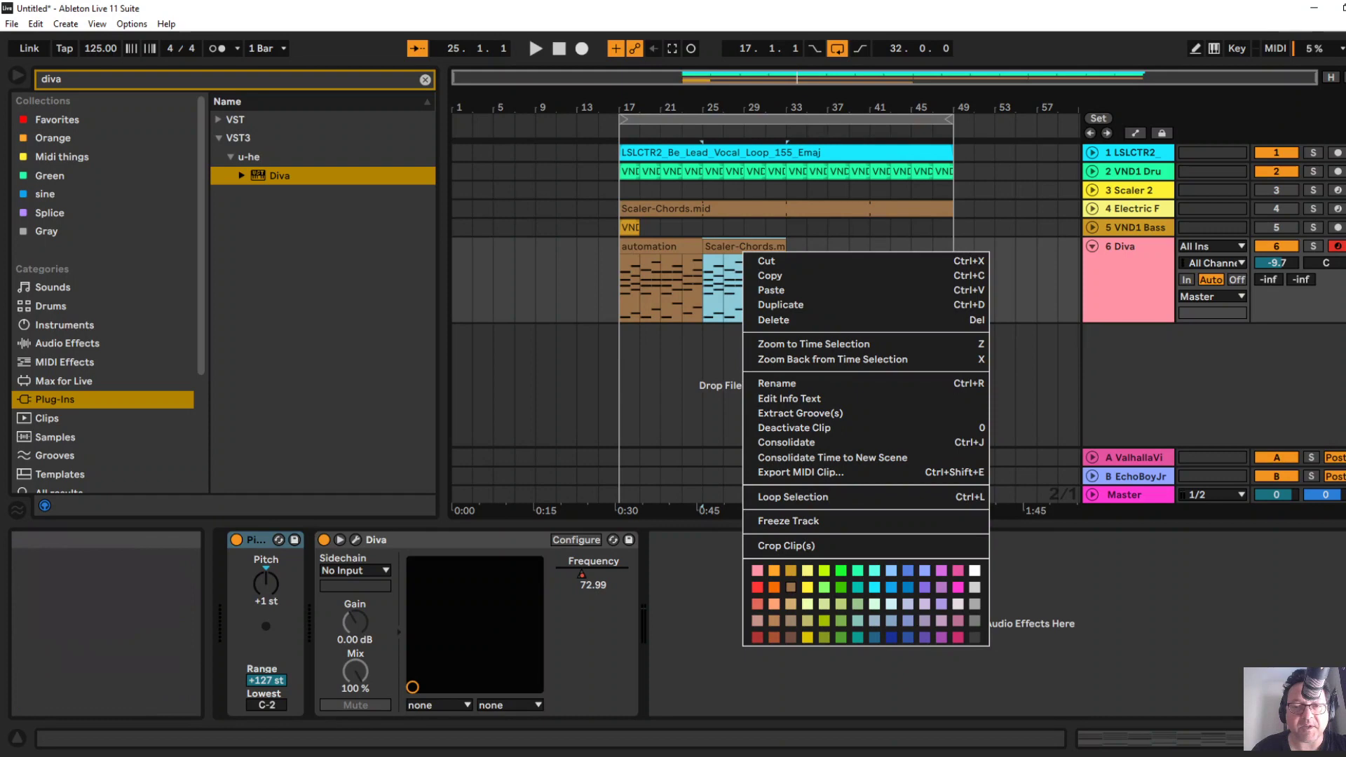
left_click(777, 384)
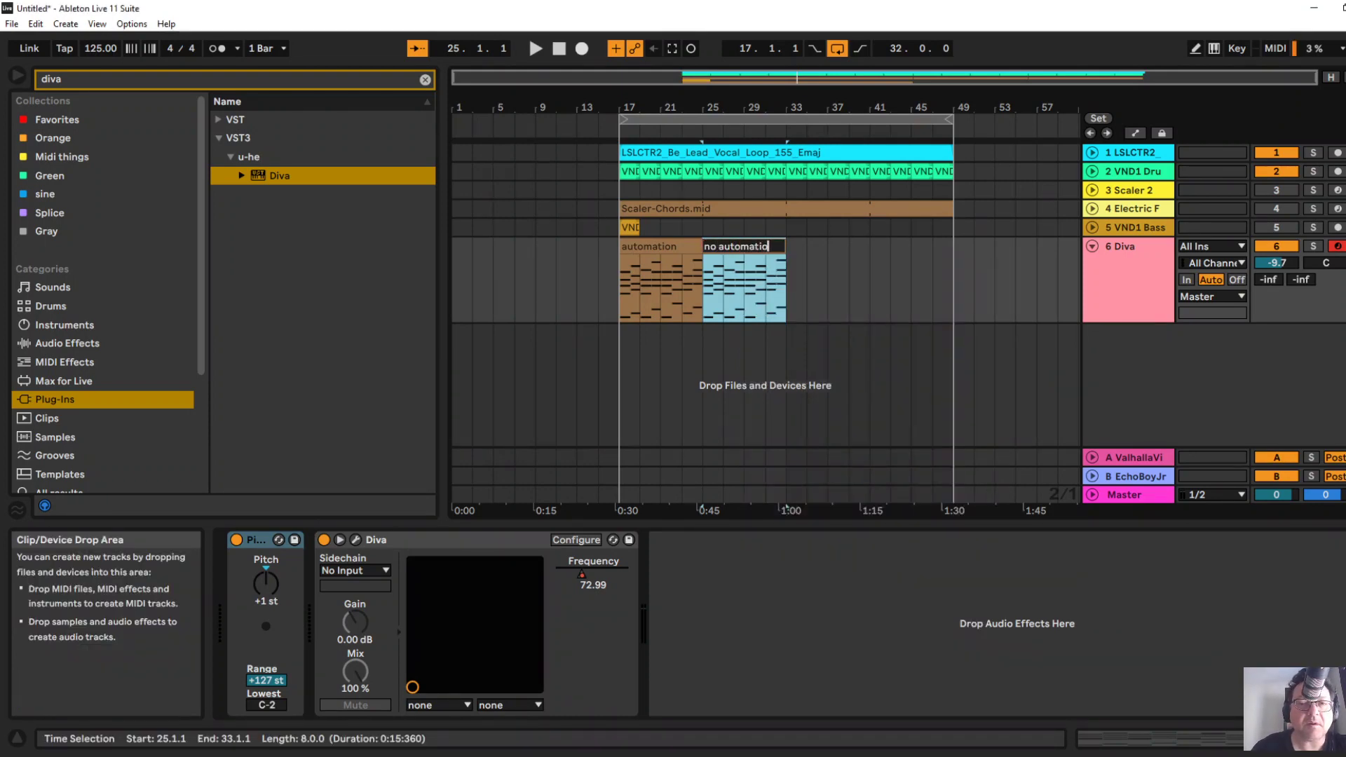
left_click(704, 288)
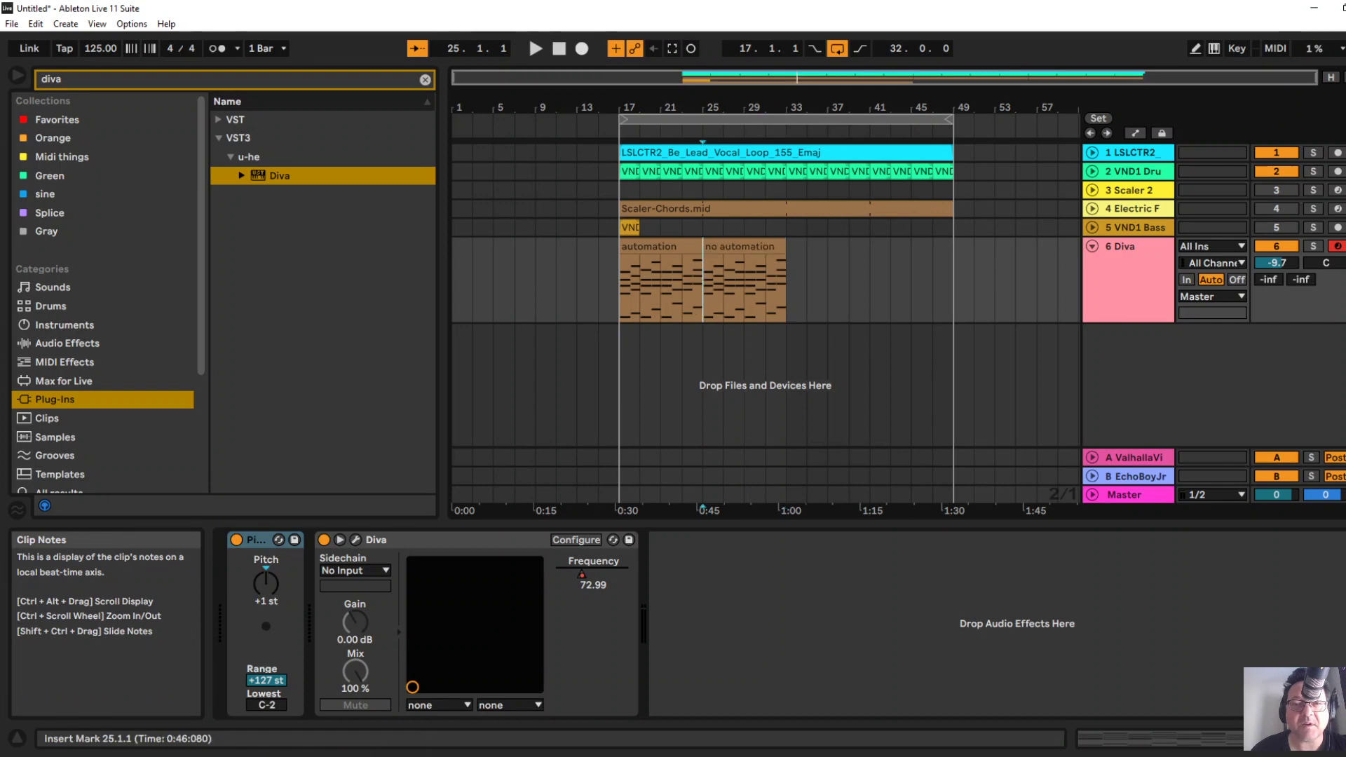
left_click(748, 254)
right_click(748, 253)
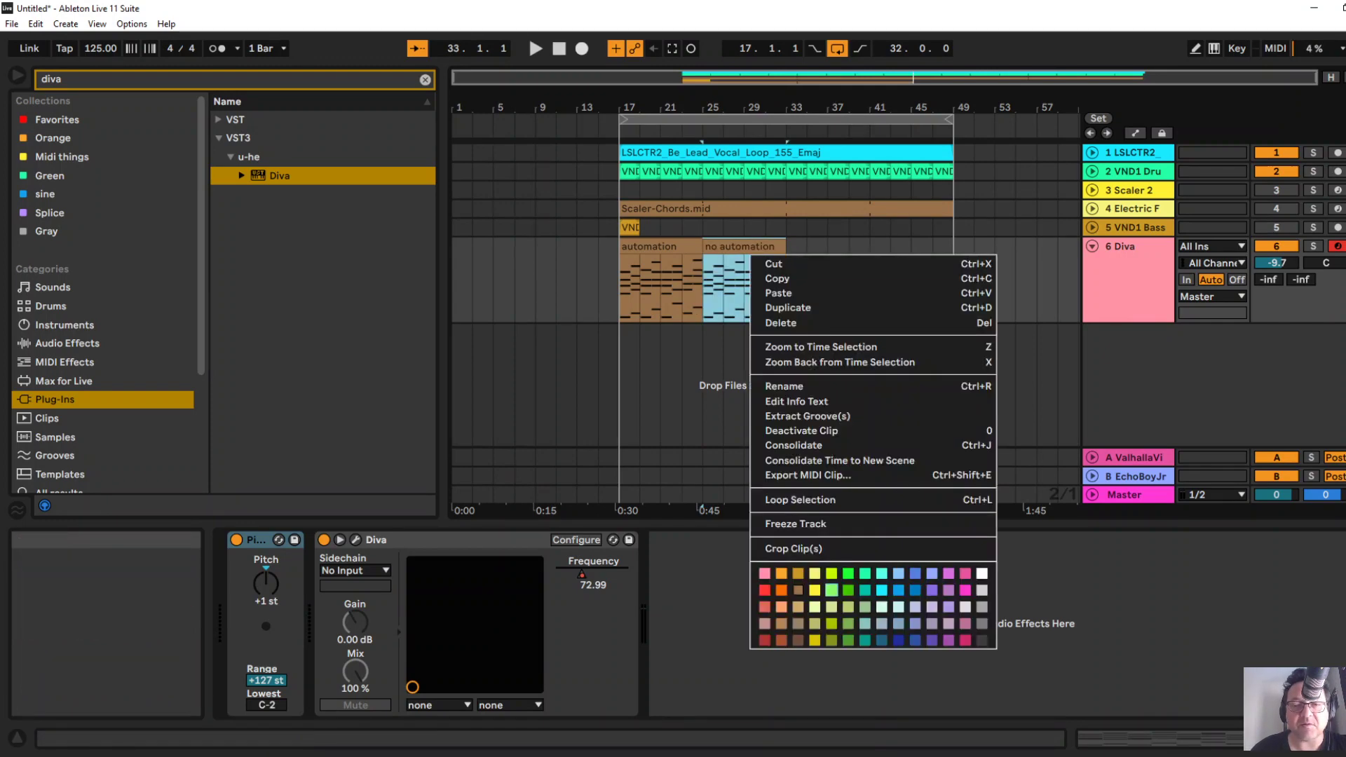
left_click(831, 573)
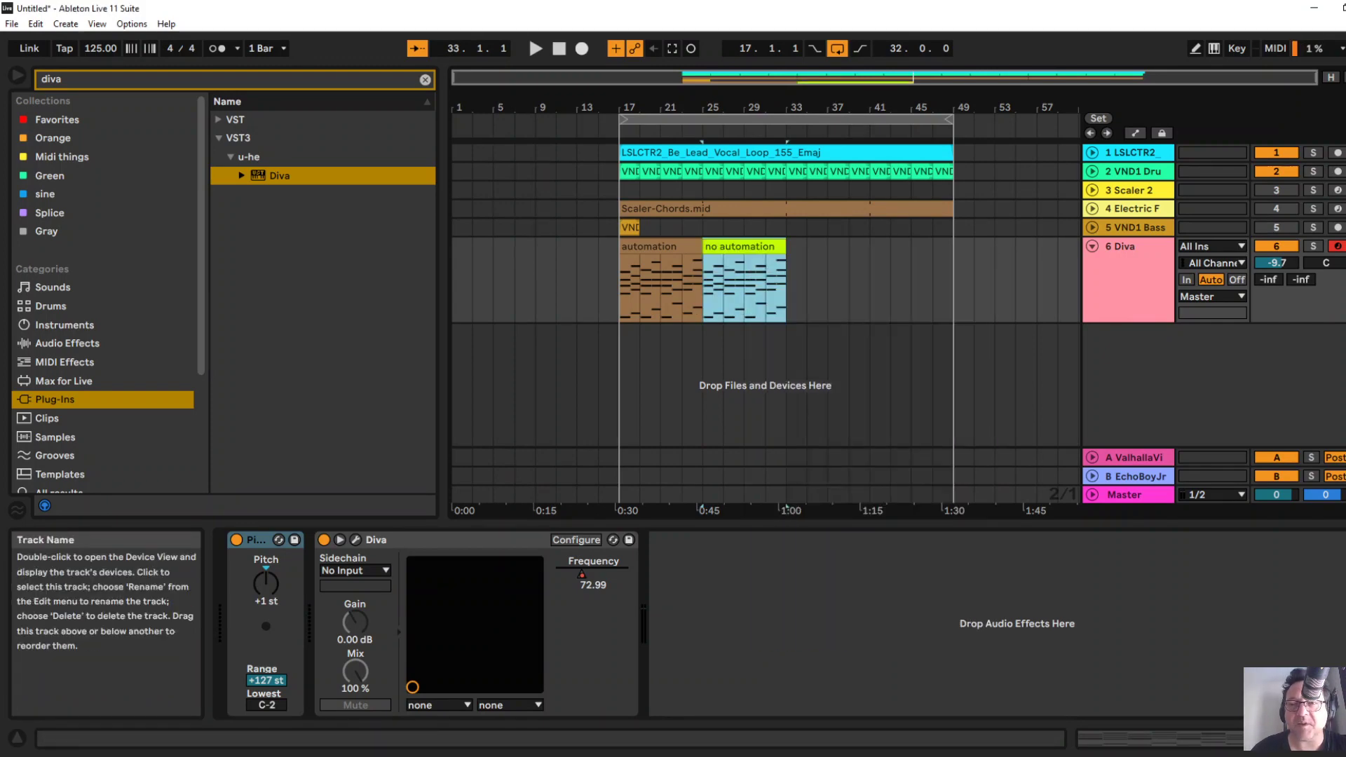
Freeze and fold the Diva track, then audition it with the drum loop muted.
right_click(1132, 284)
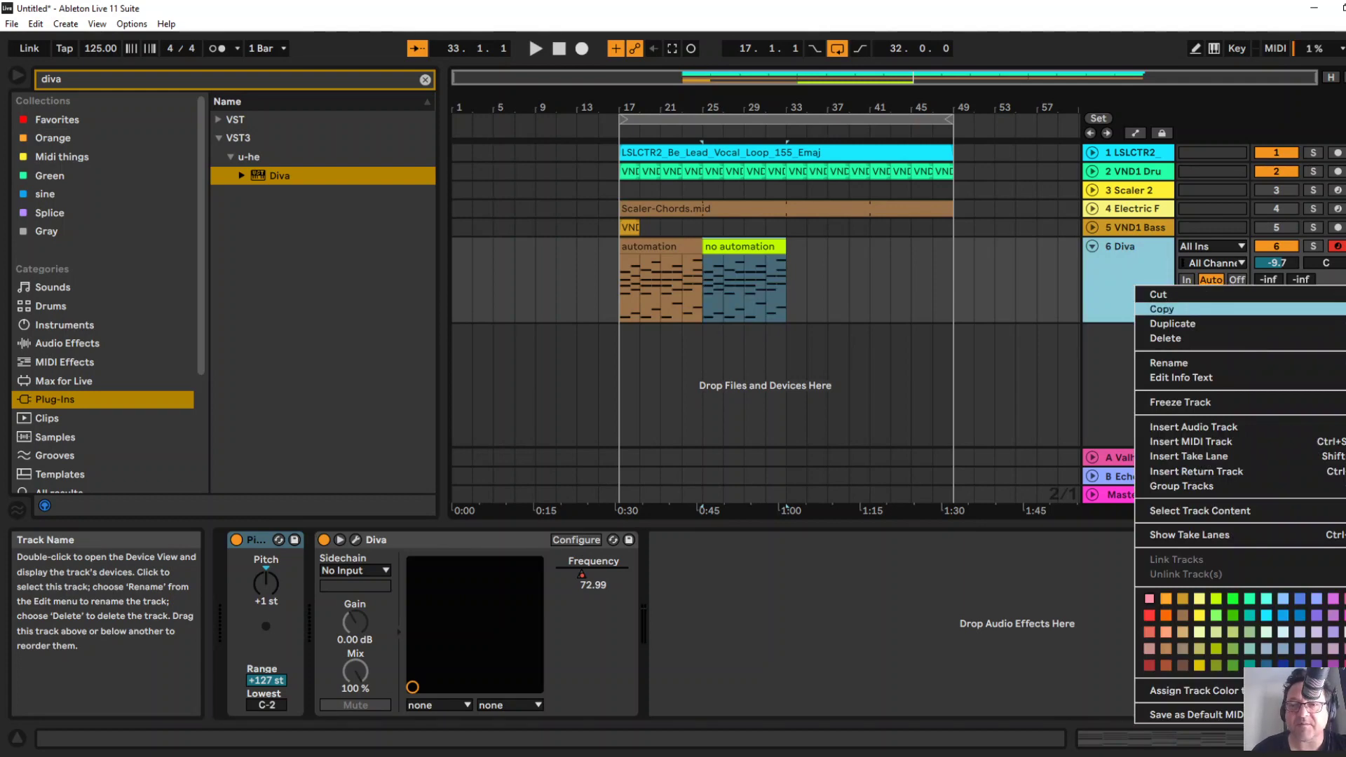
left_click(1180, 402)
left_click(1091, 246)
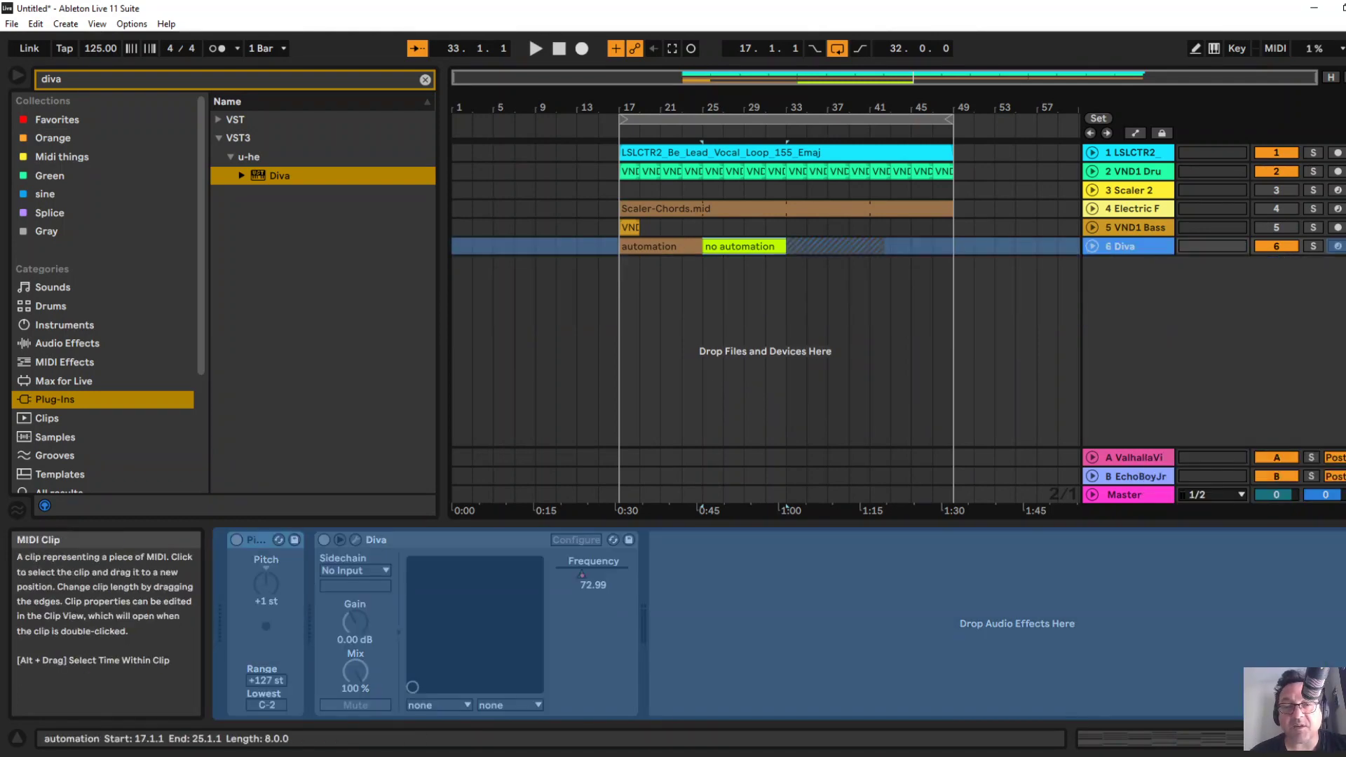
key("space")
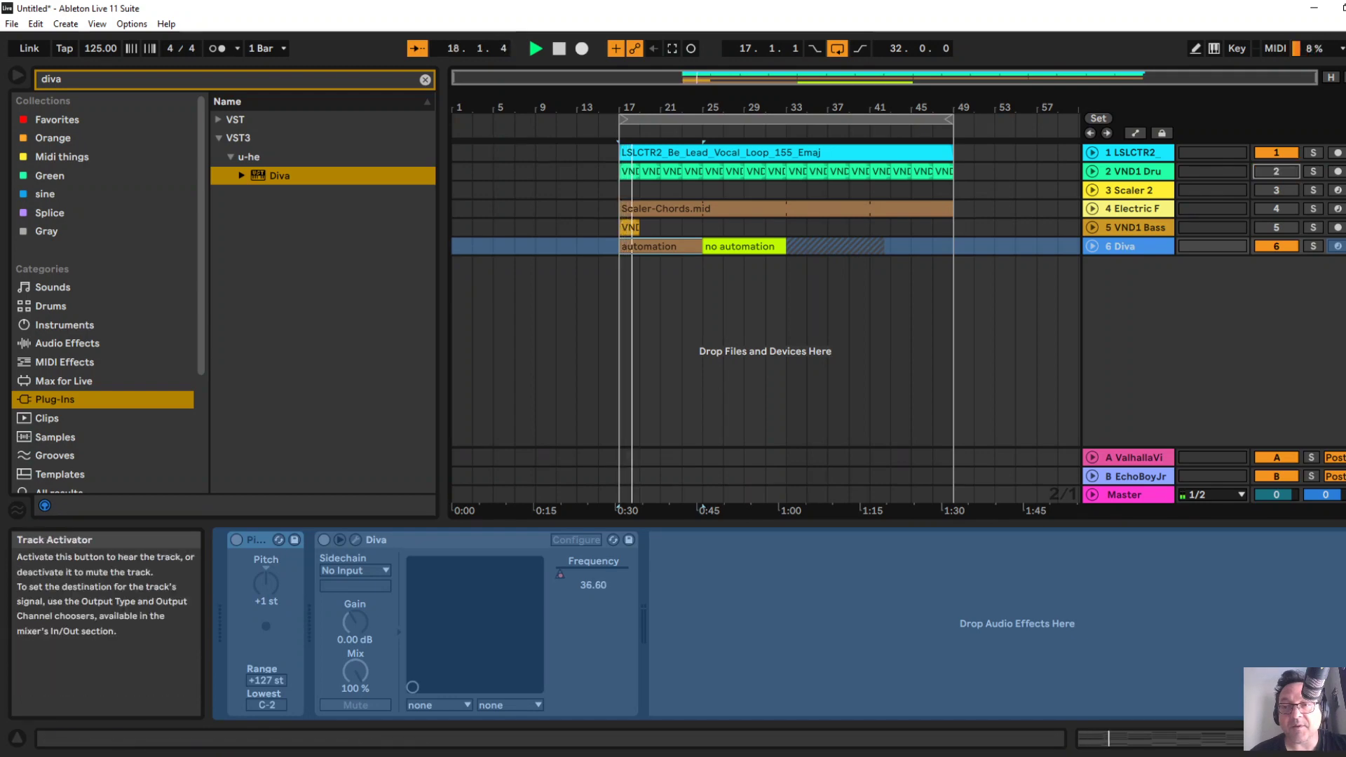
key("space")
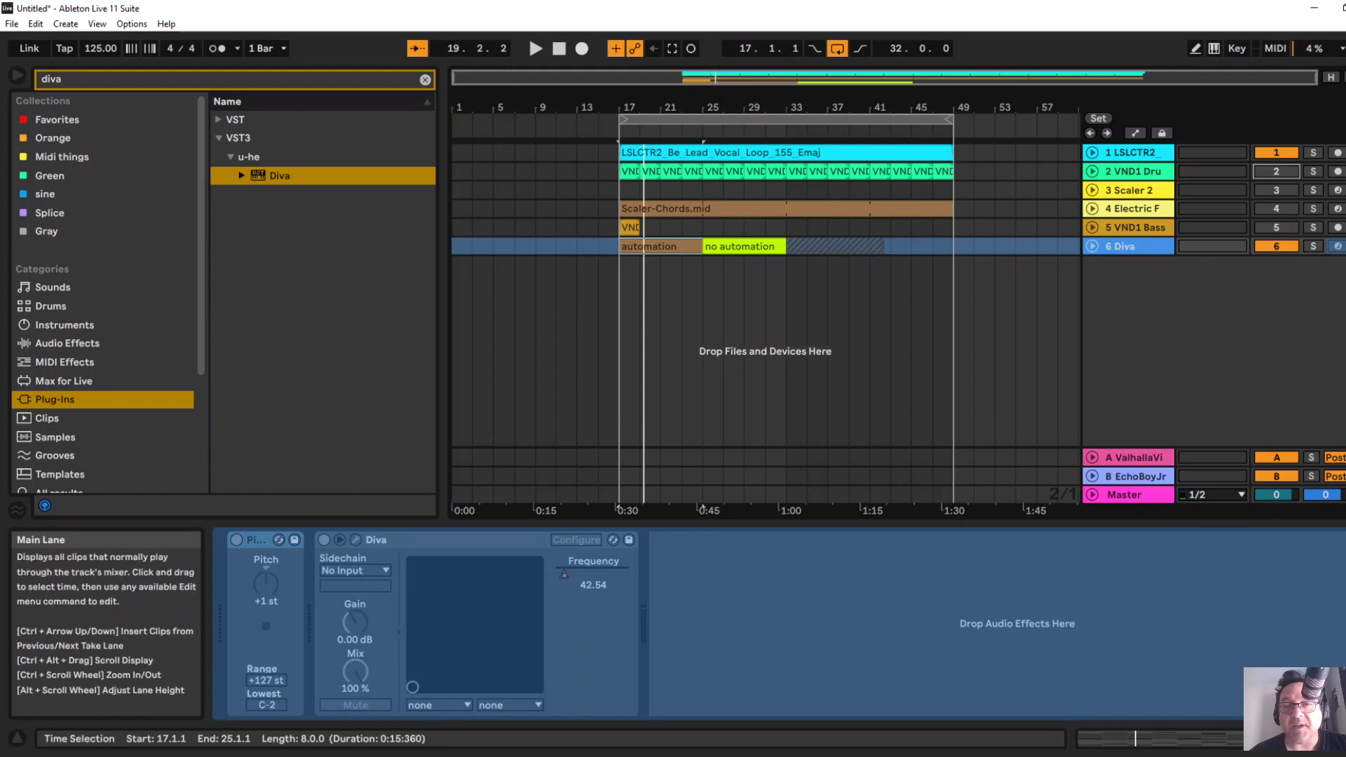
Delete the drum loop clips between bars 17 and 25.
left_click(640, 171)
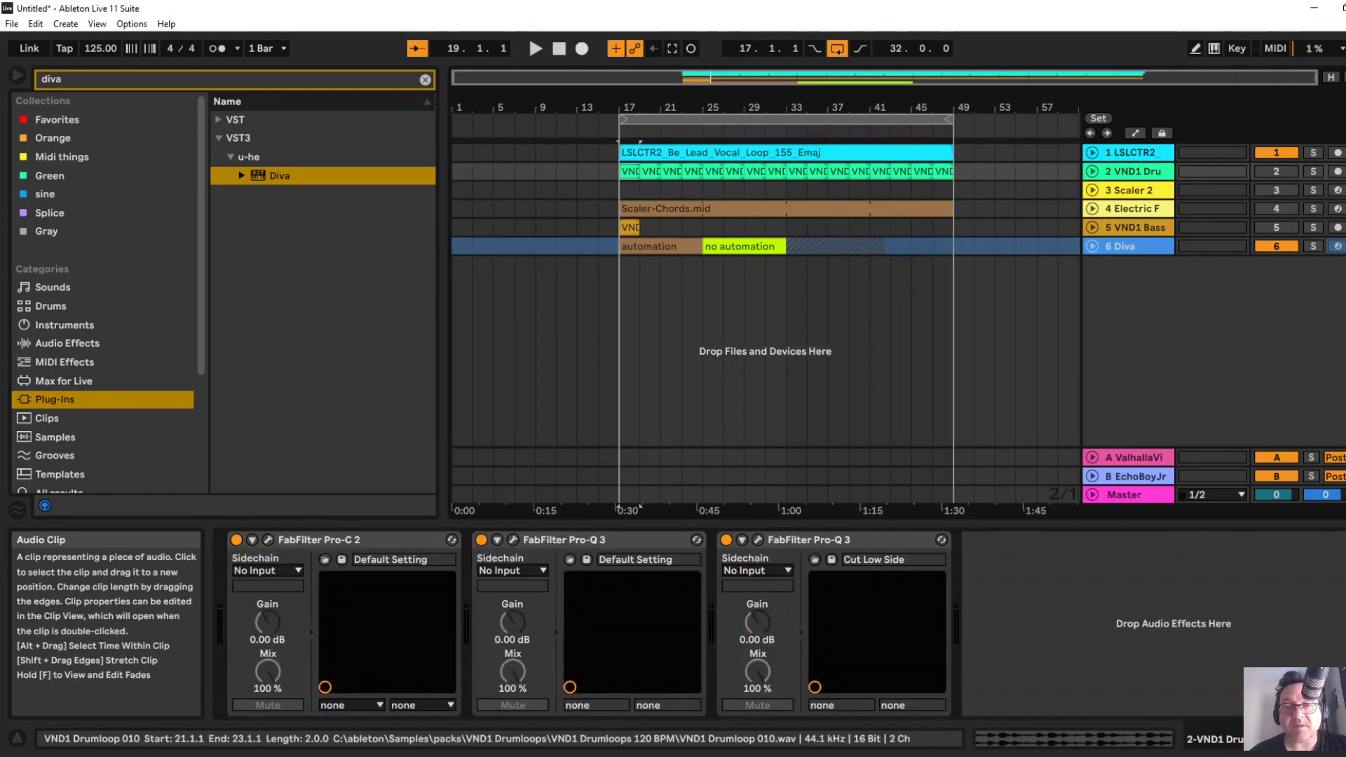
left_click(692, 171, "shift")
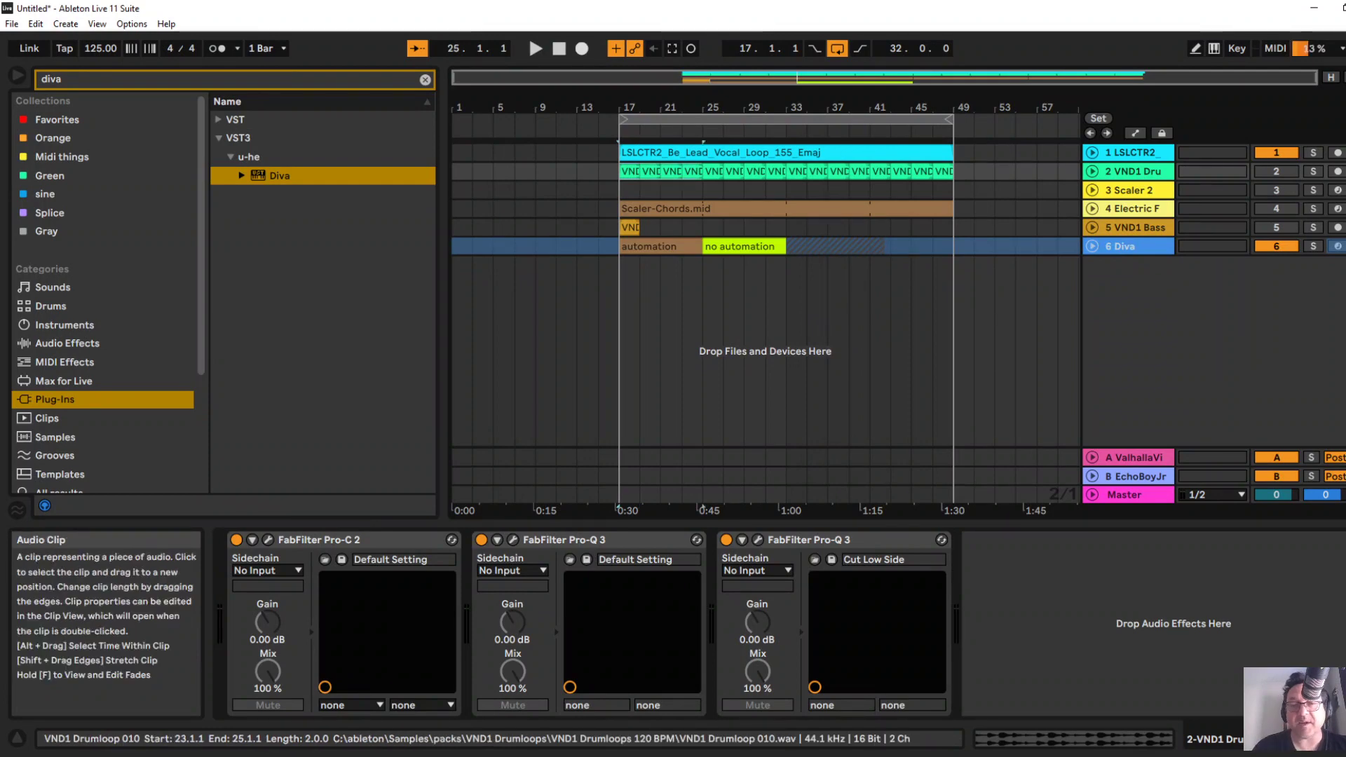
key("Delete")
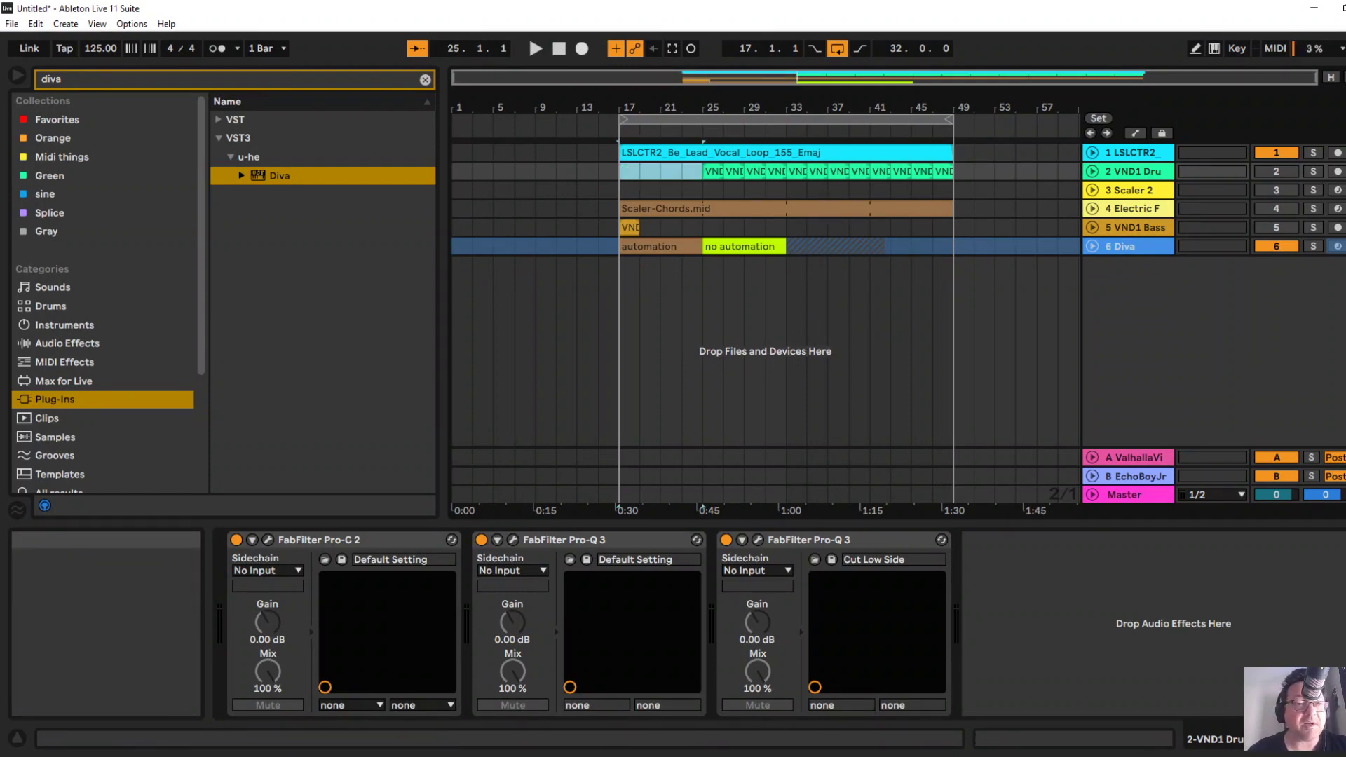
Search the browser for shaker samples and limit the results to the SPLICE folder.
key("ctrl+f")
type("shaker")
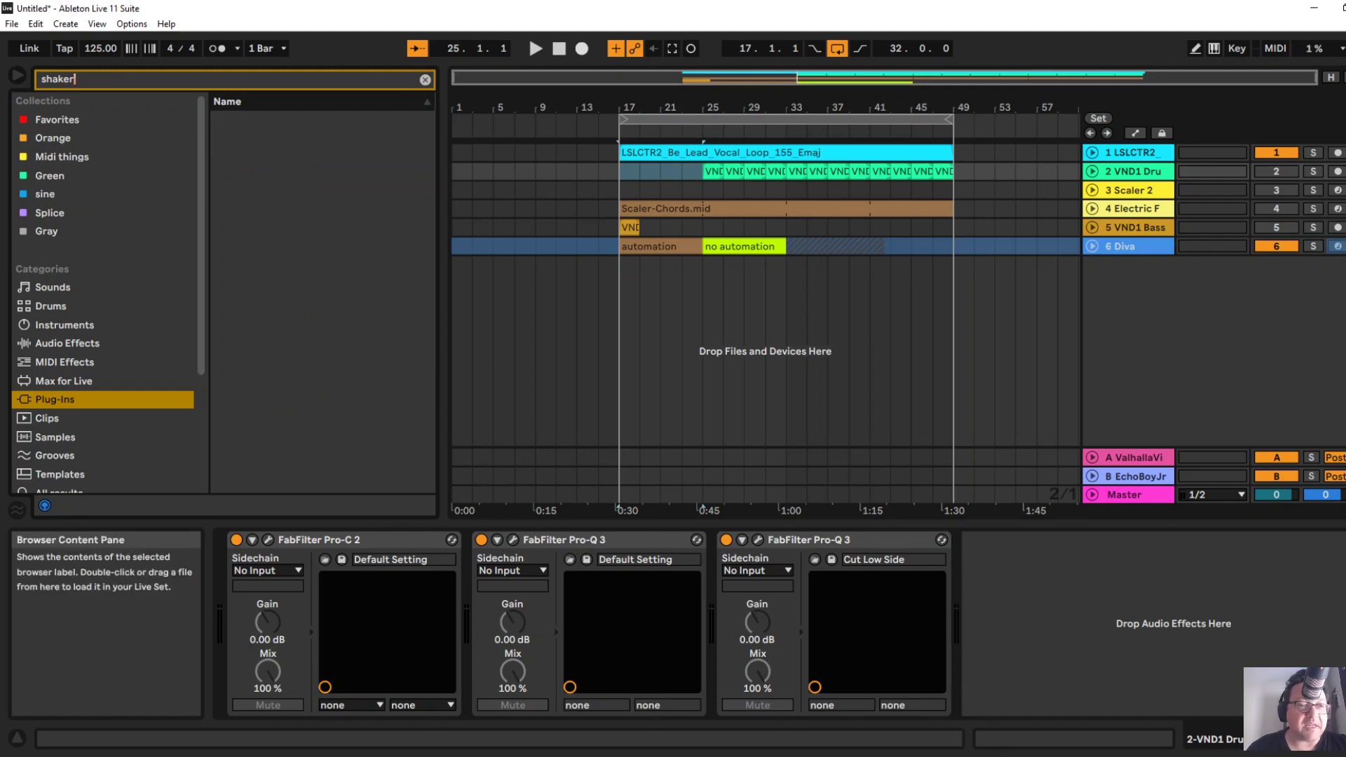
scroll(105, 315, "down", 3)
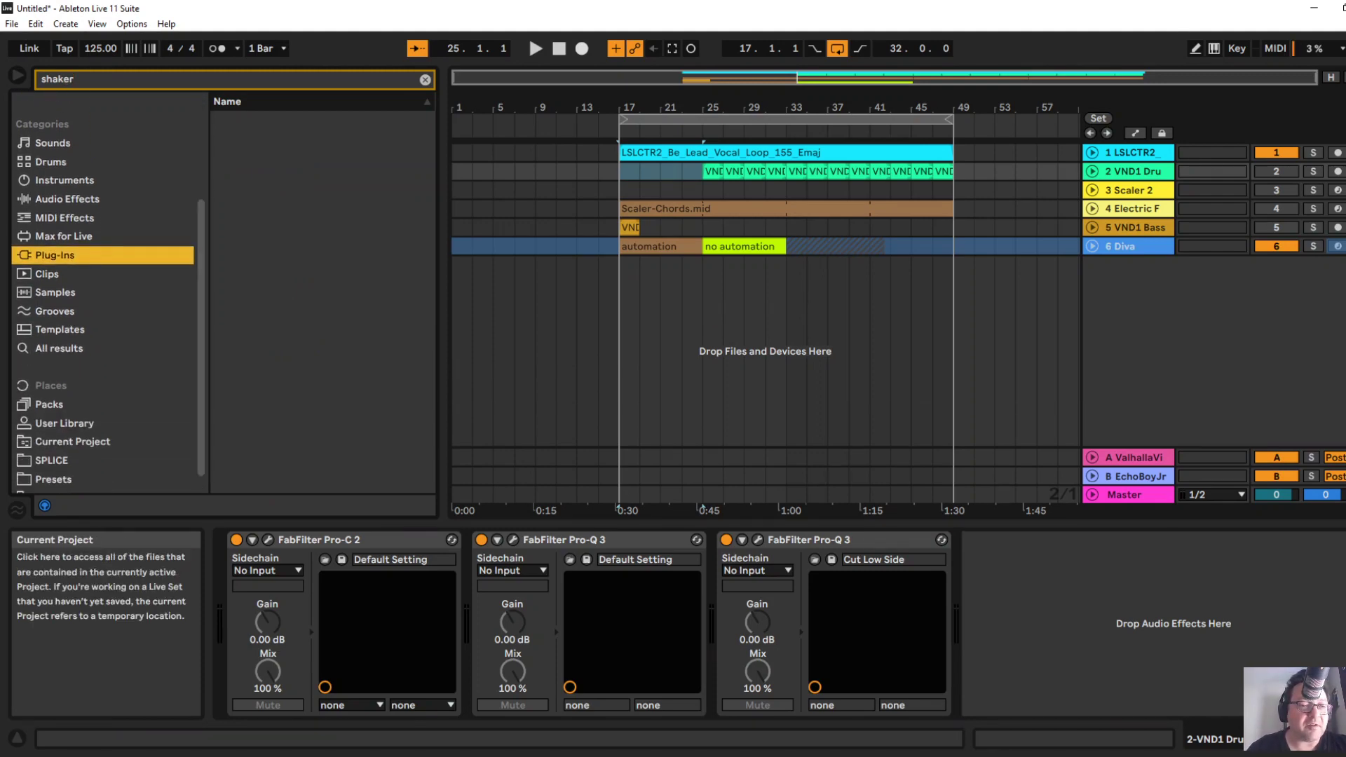
left_click(53, 461)
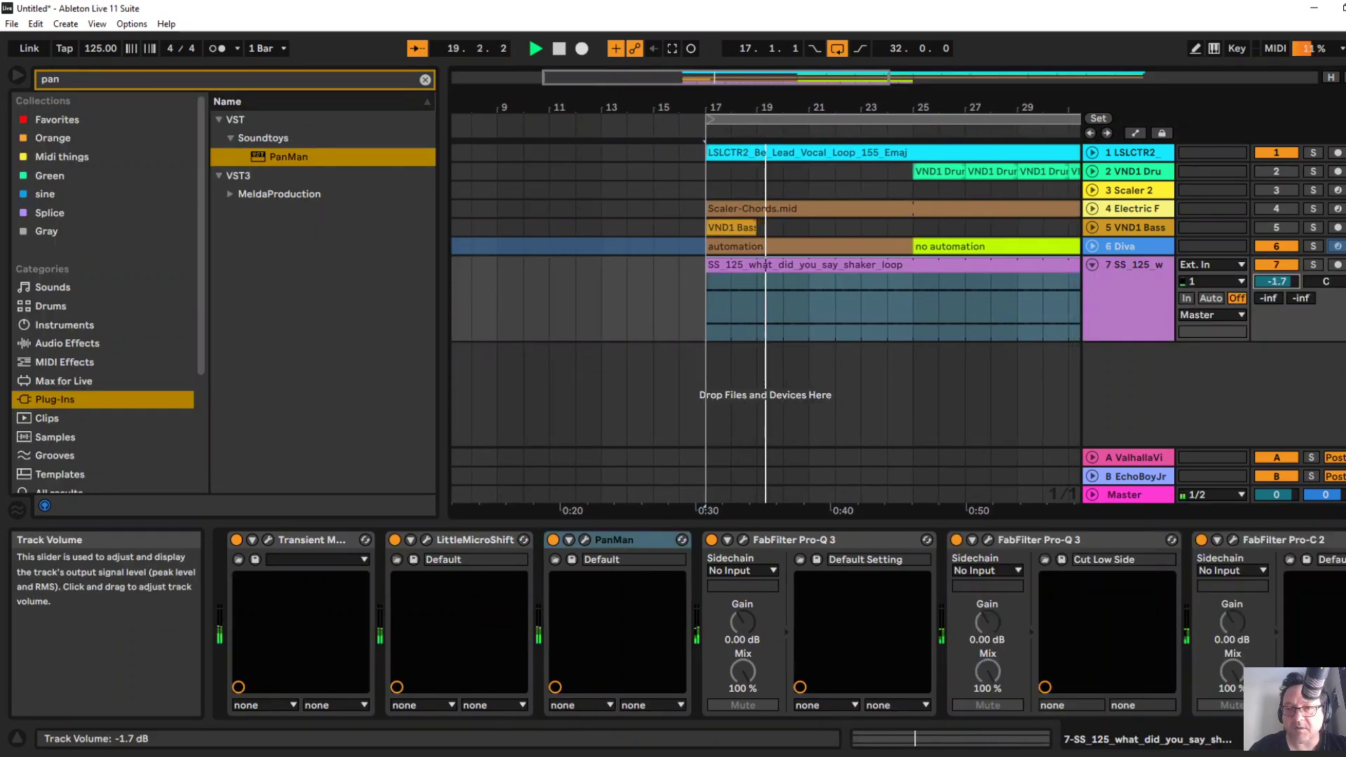
Set the shaker track's volume to about -1.5 dB and the Diva track's volume to about -17.6 dB.
left_click_drag(1276, 281, 1276, 279)
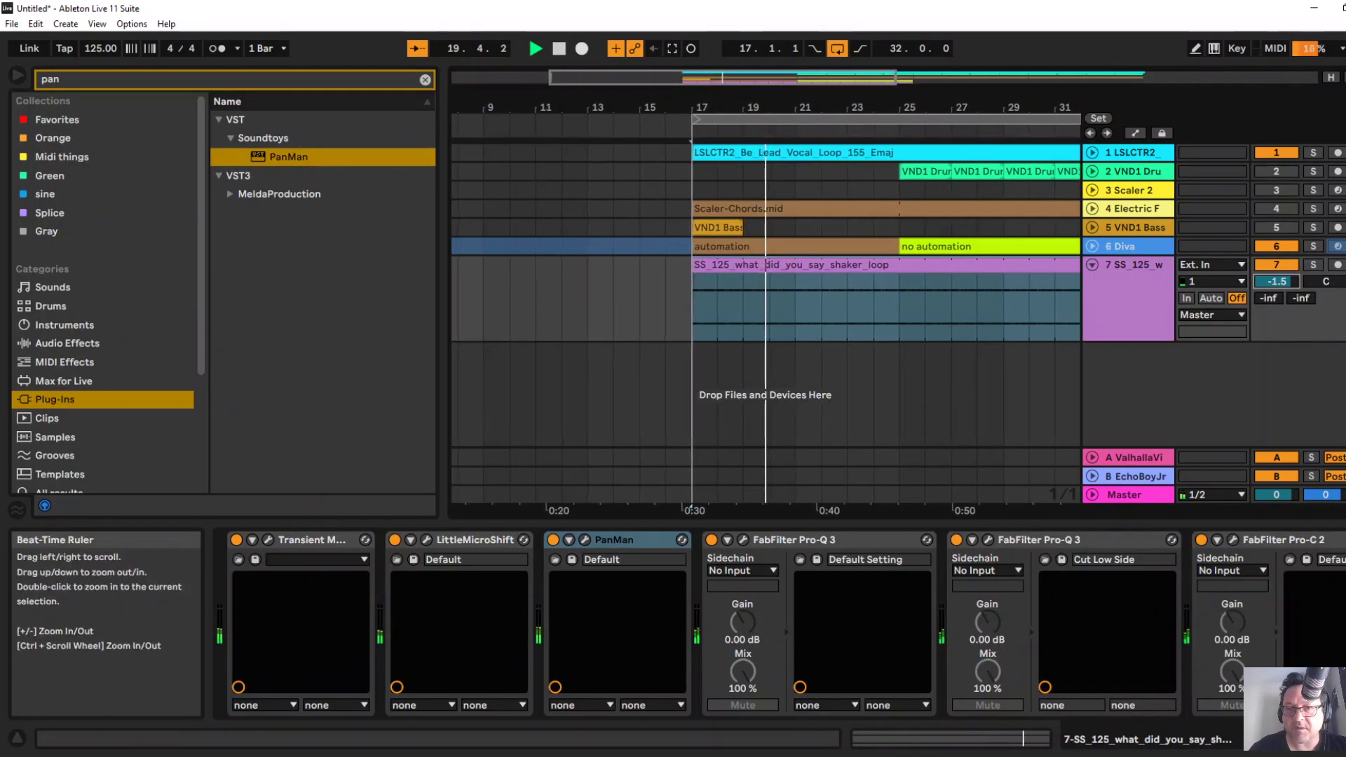
left_click_drag(765, 107, 766, 70)
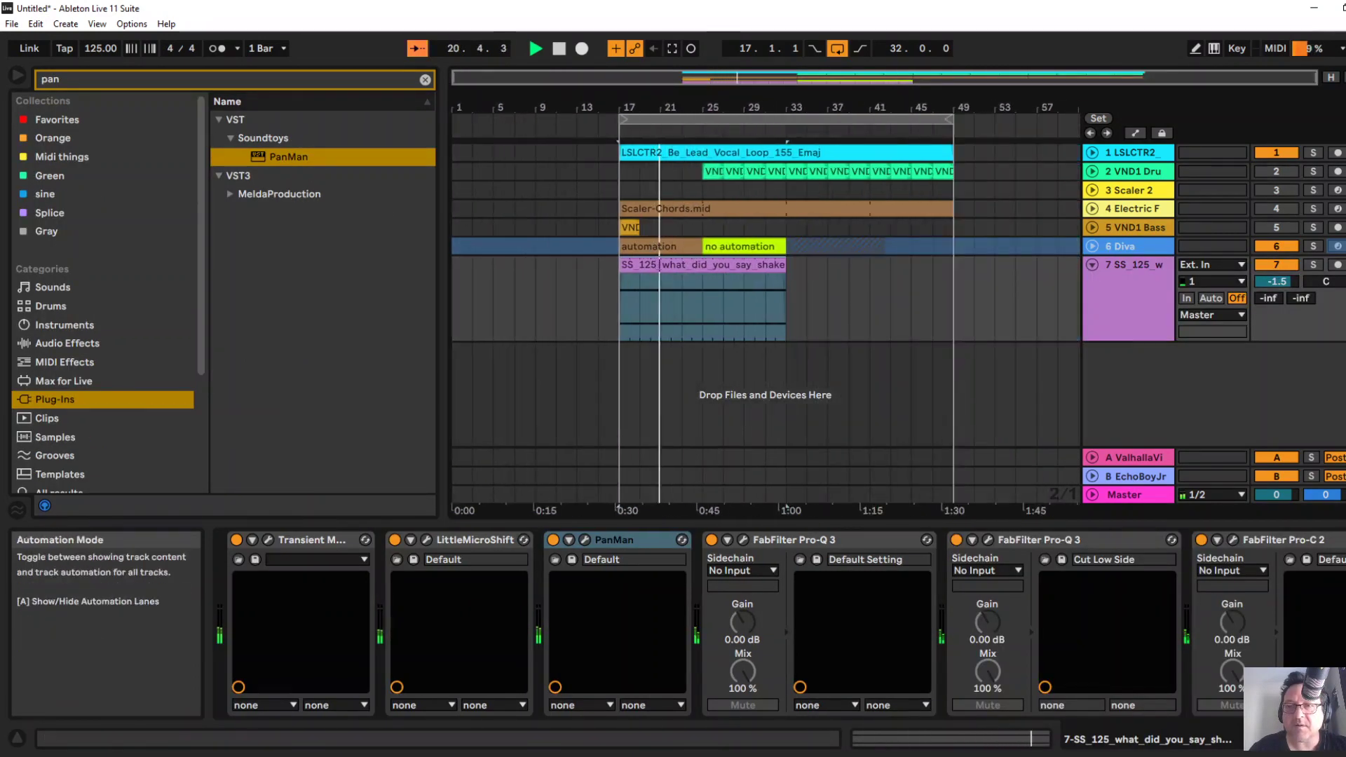
left_click(1092, 246)
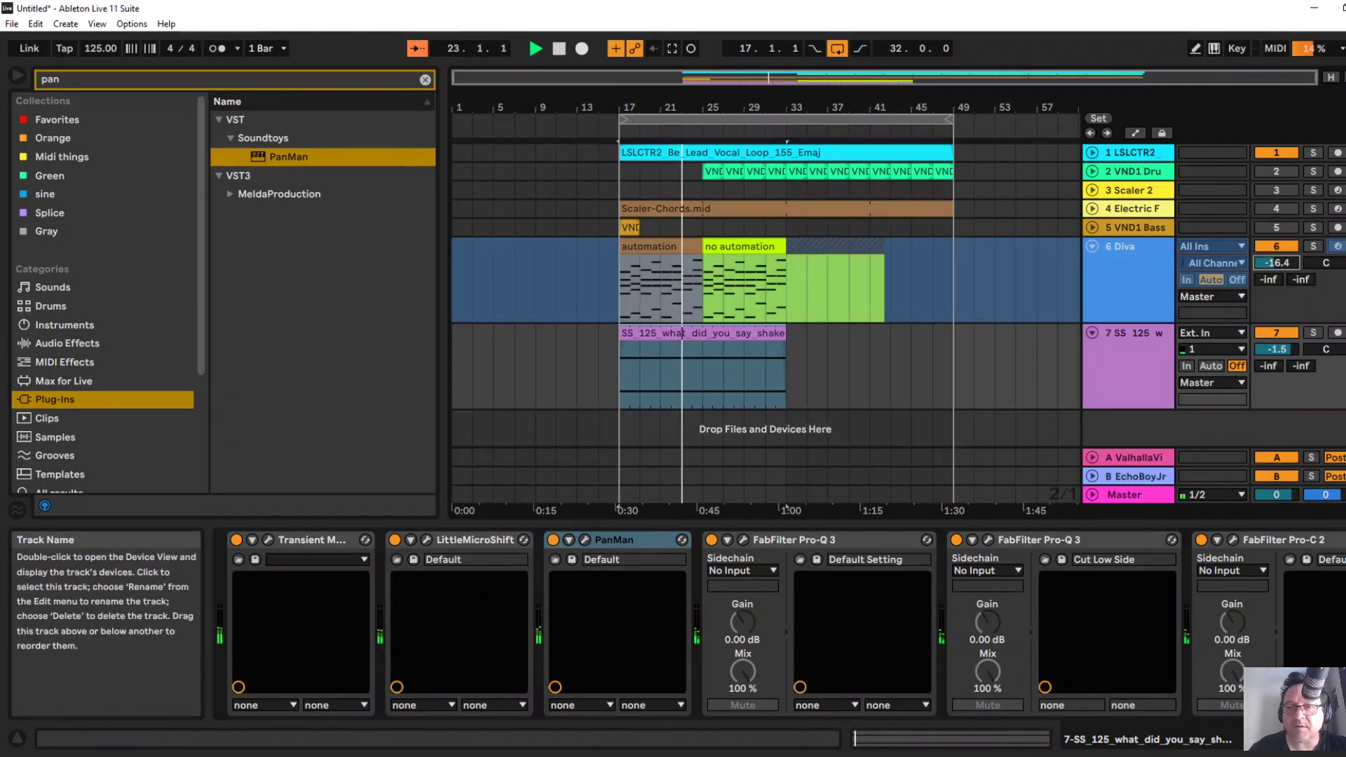
left_click_drag(1276, 263, 1275, 267)
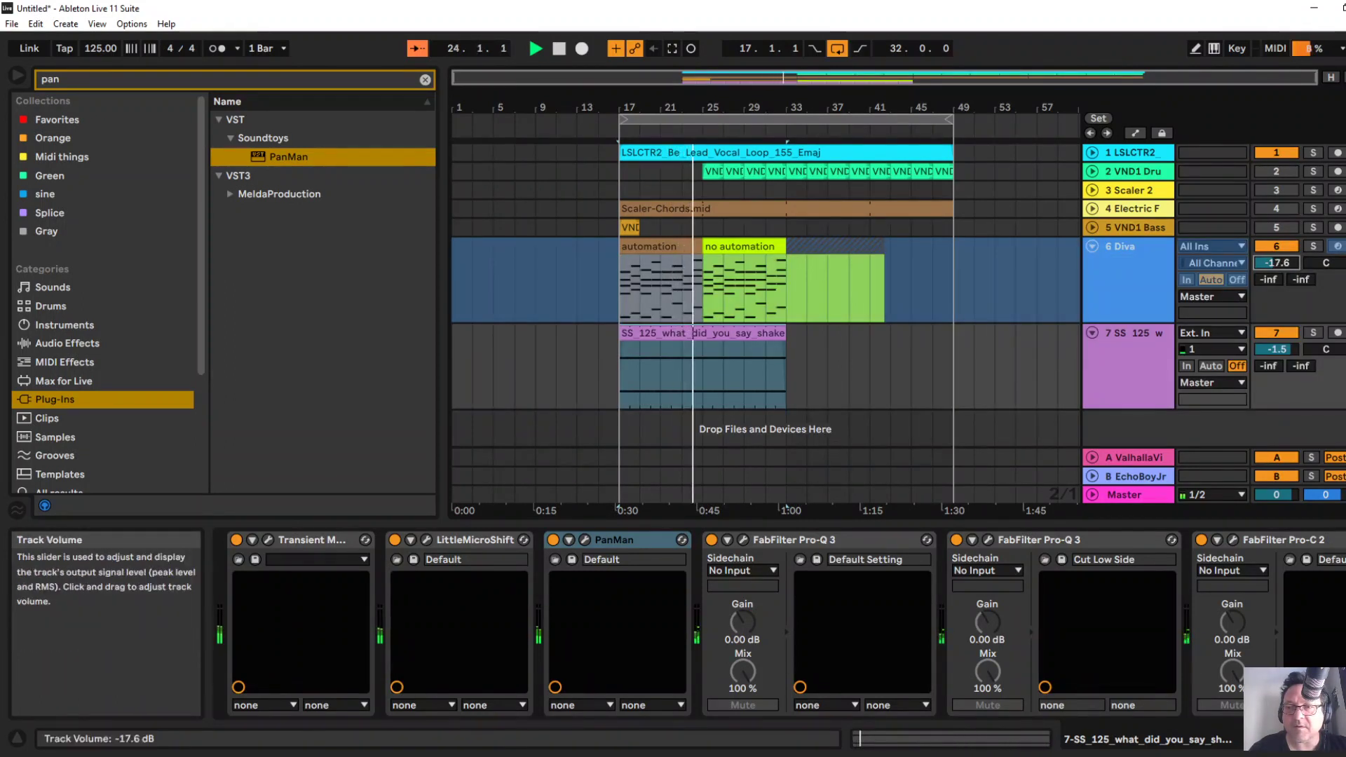
left_click(1092, 246)
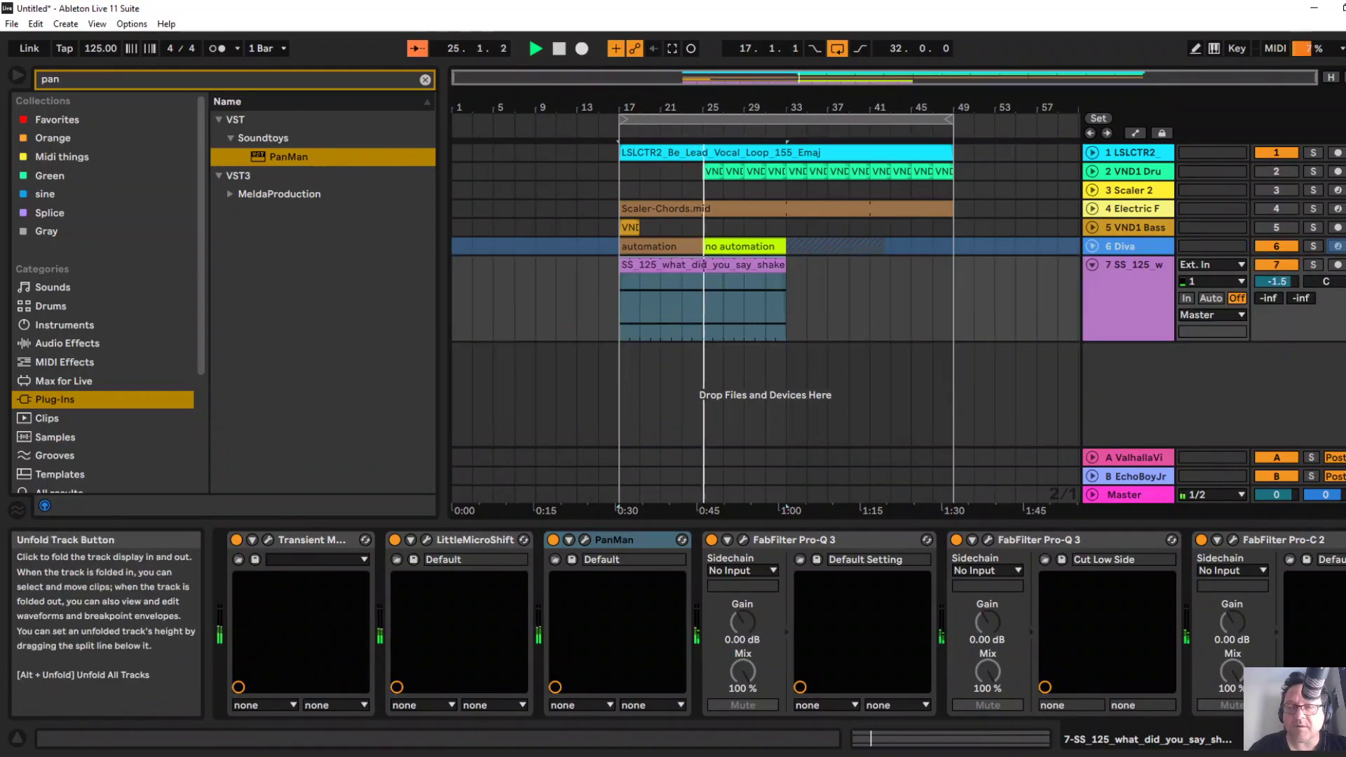
Fold the shaker track and extend the arrangement loop to bar 59, making it 42 bars long.
left_click(1076, 300)
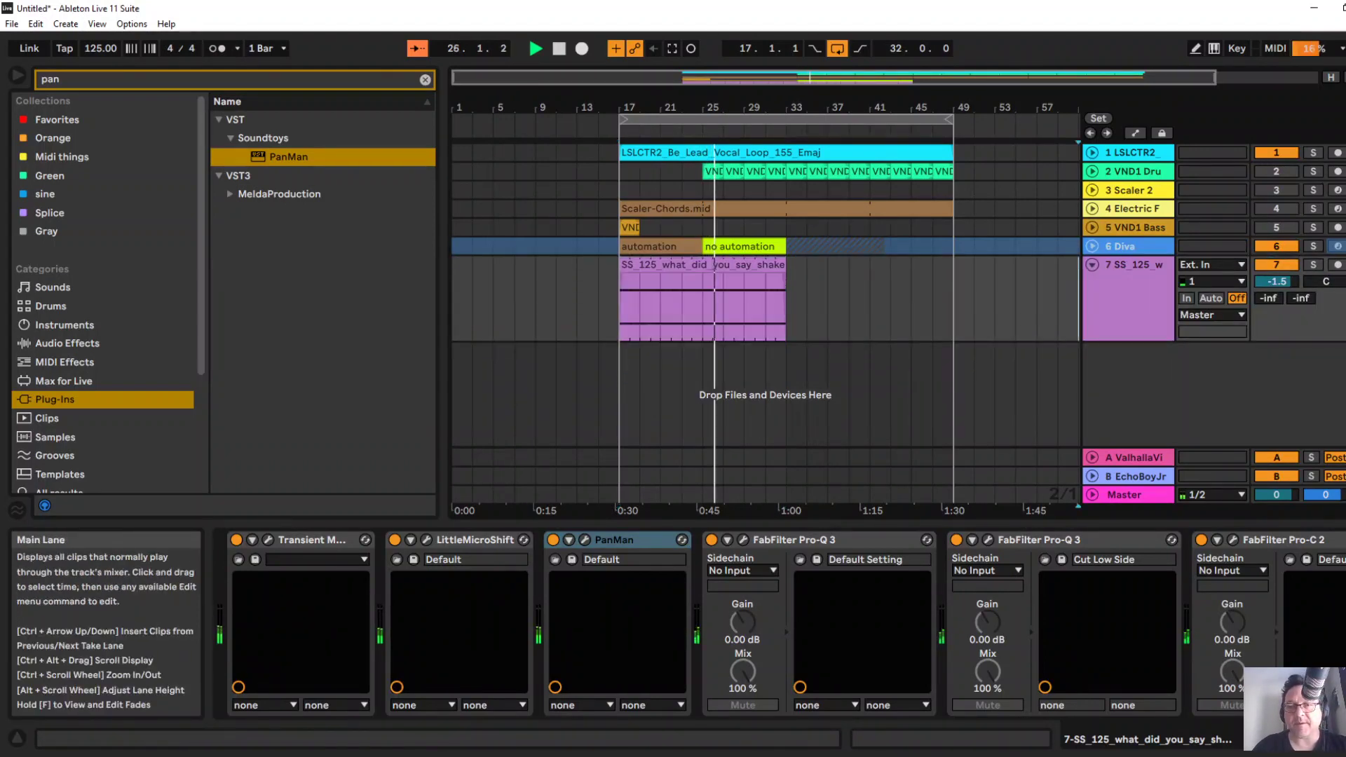
left_click(1092, 264)
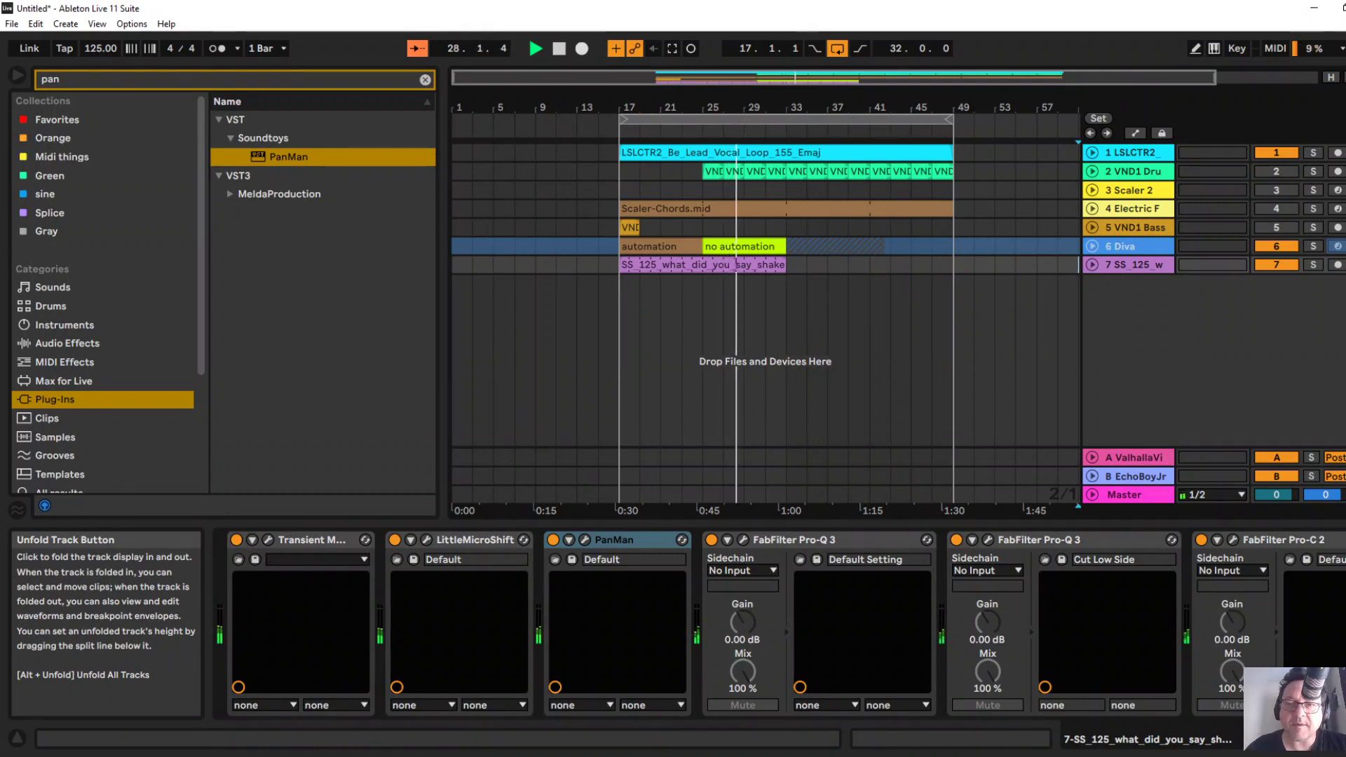
left_click_drag(949, 119, 1045, 97)
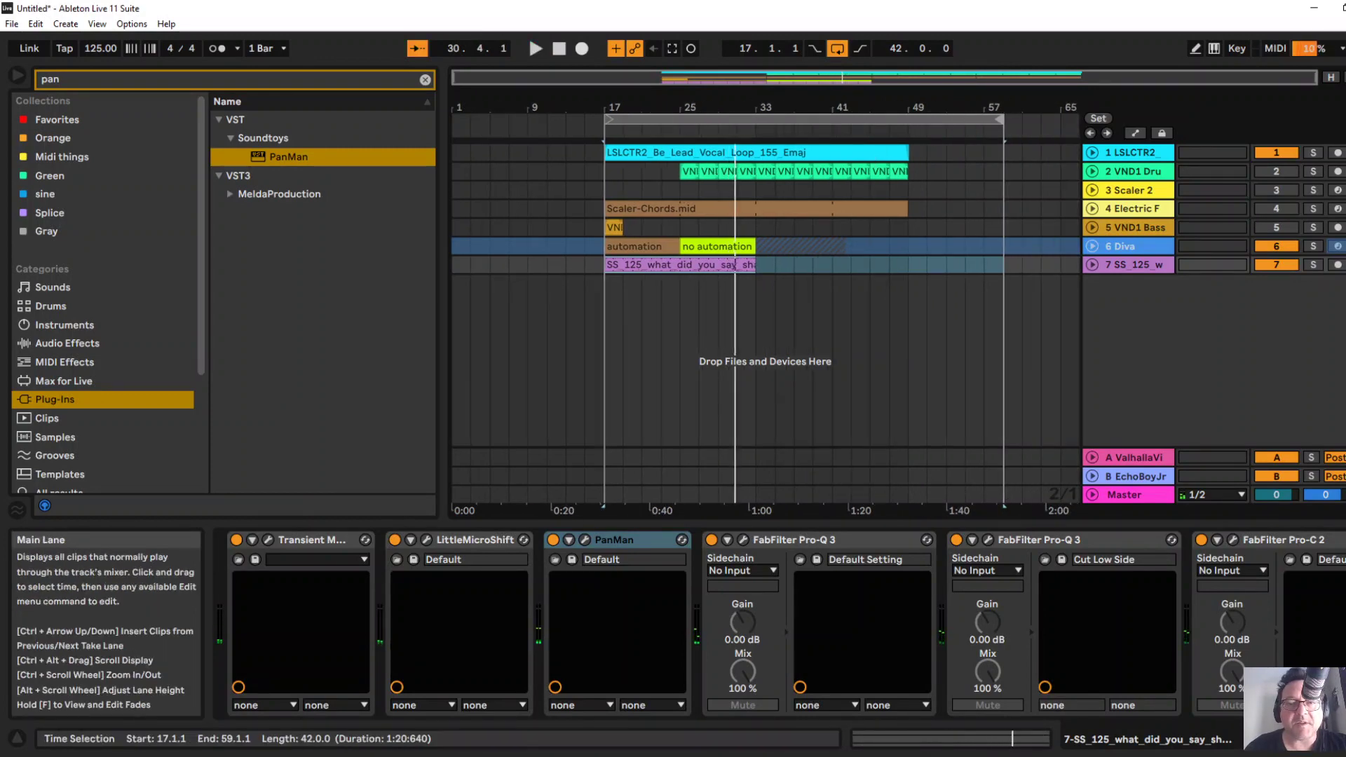
Move the bass drum clip to bar 25 and reactivate its track during playback.
left_click_drag(613, 228, 690, 227)
left_click(662, 227)
key("space")
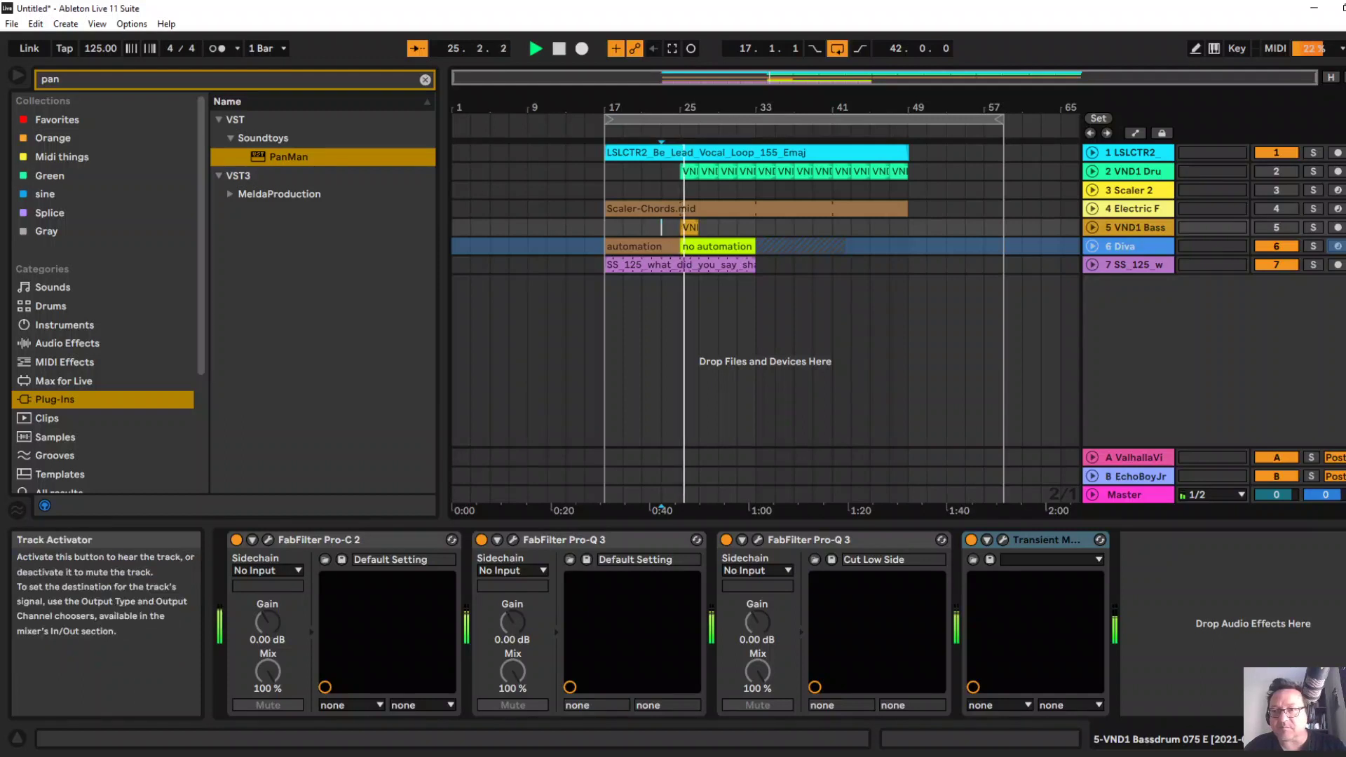
left_click(1276, 227)
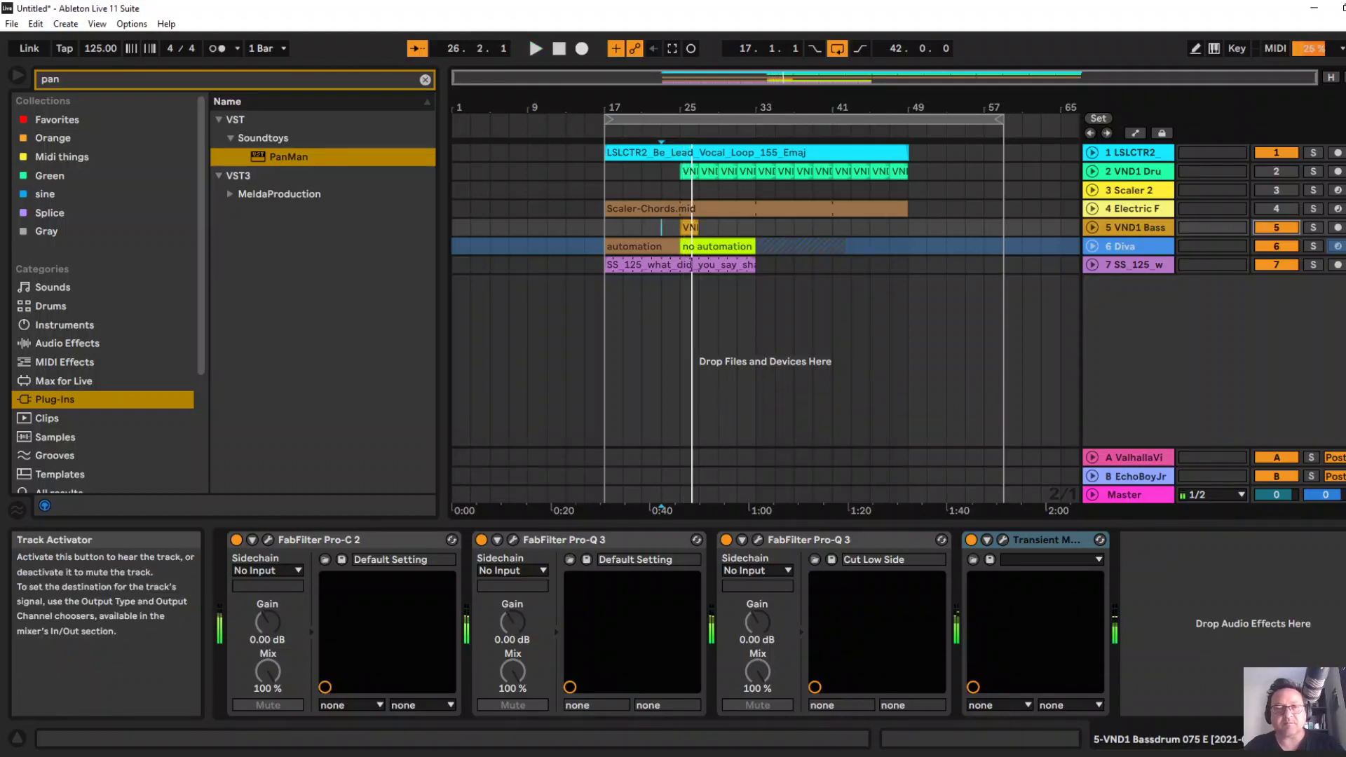
Move the bass drum clip to bar 27, audition it, and duplicate it twice up to bar 33.
left_click(689, 227)
left_click_drag(689, 228, 708, 227)
left_click(681, 227)
key("space")
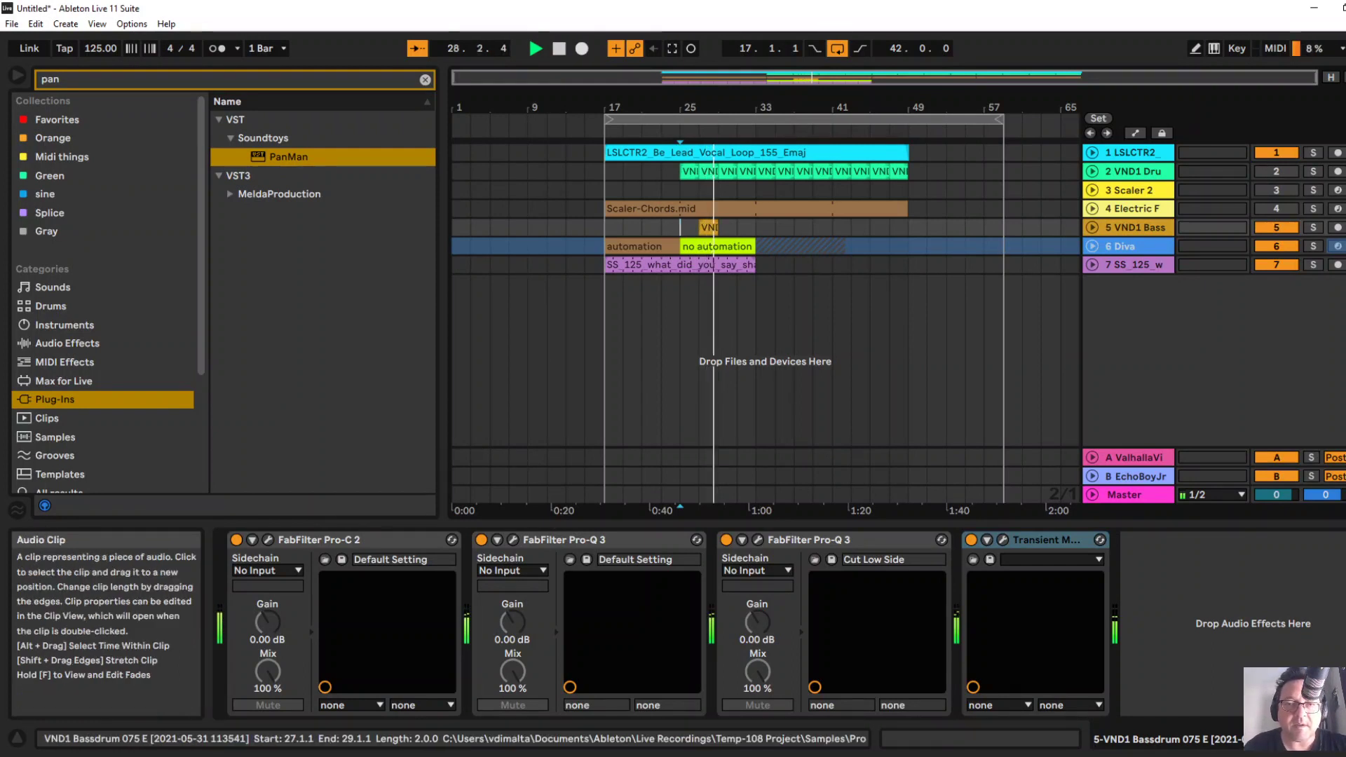
left_click(708, 227)
key("ctrl+d")
key("ctrl+d")
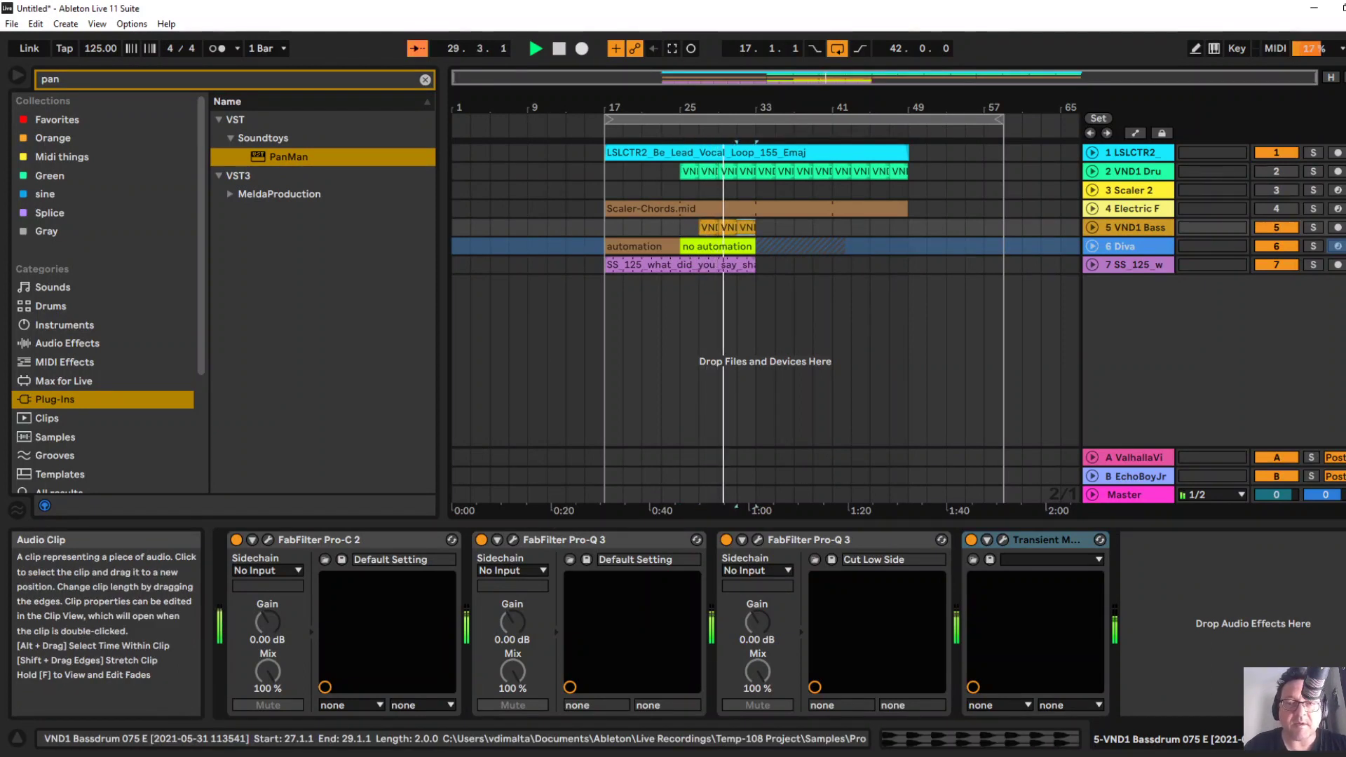
Reorder the bass drum track's effects so Transient Master comes first and FabFilter Pro-C 2 comes last.
double_click(1135, 227)
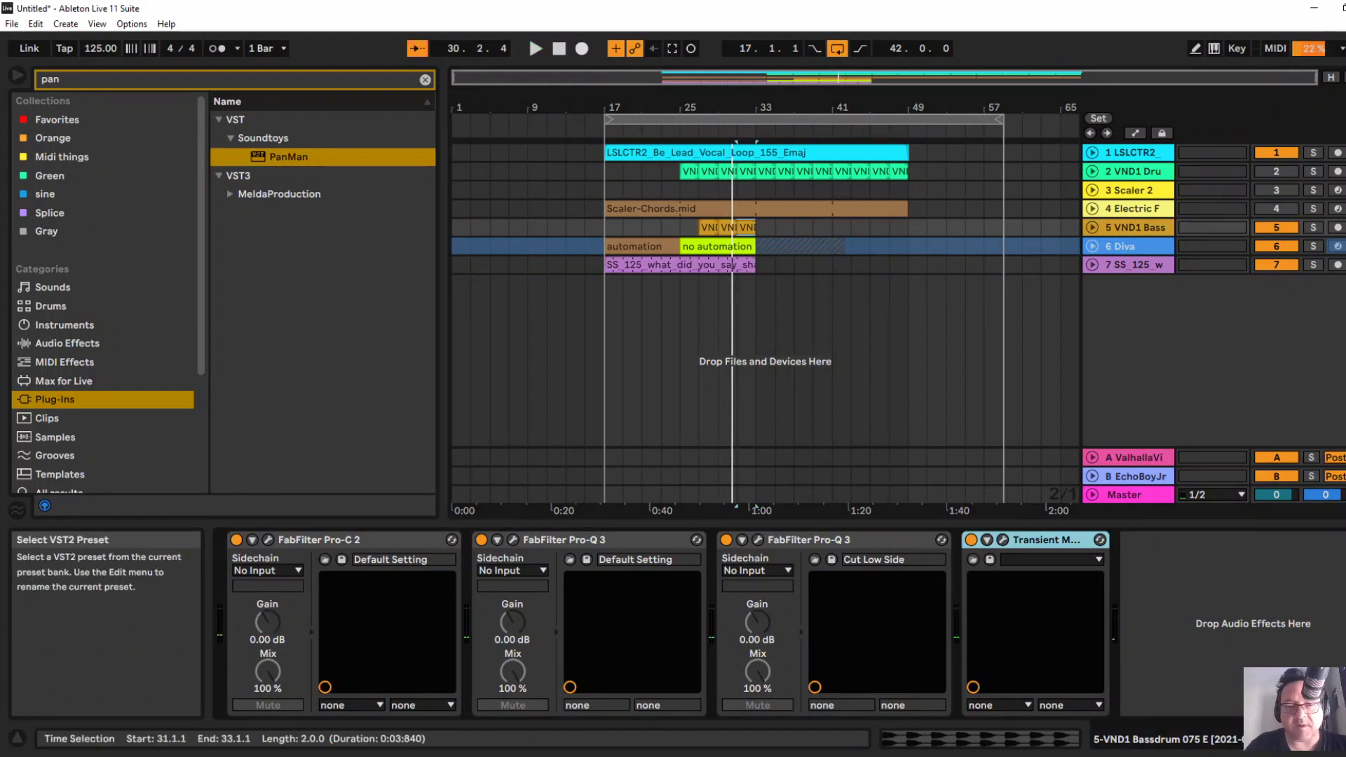
left_click_drag(365, 539, 1156, 561)
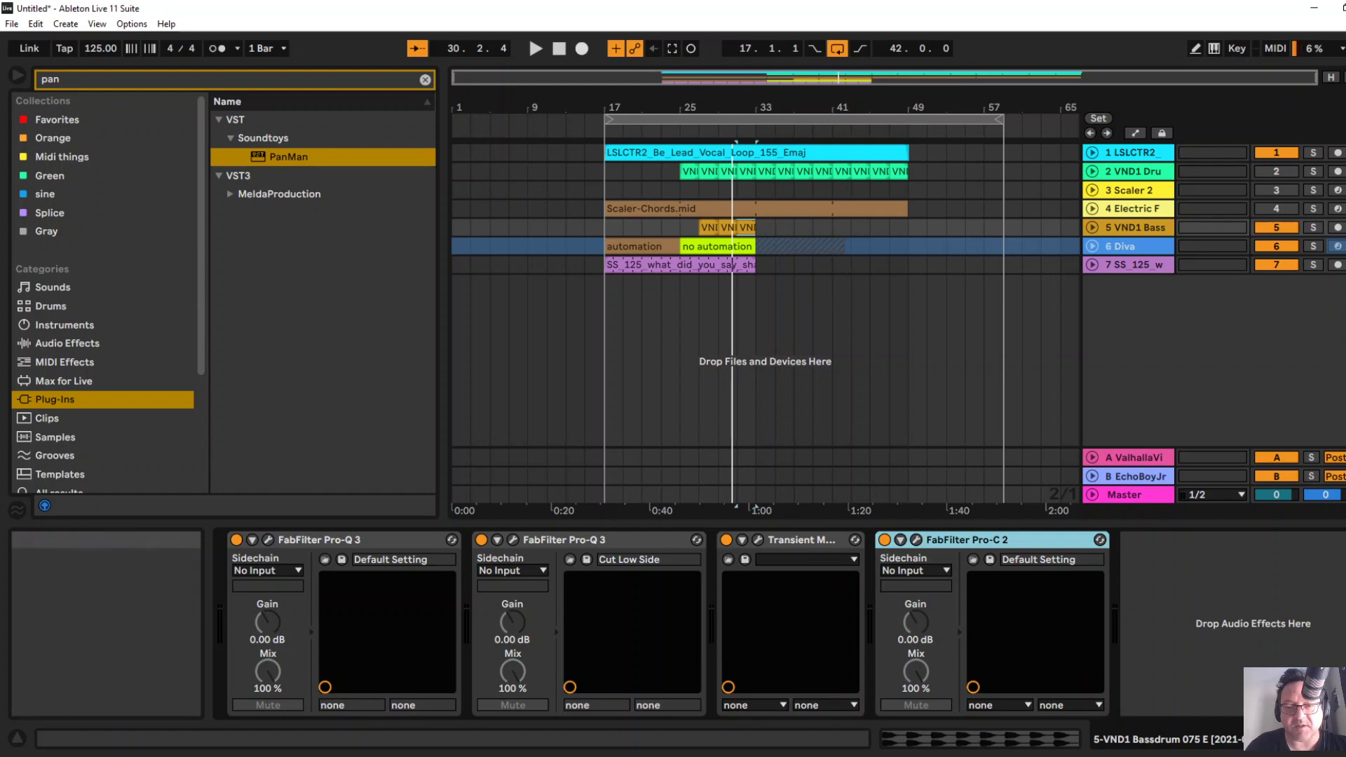
left_click_drag(801, 539, 239, 560)
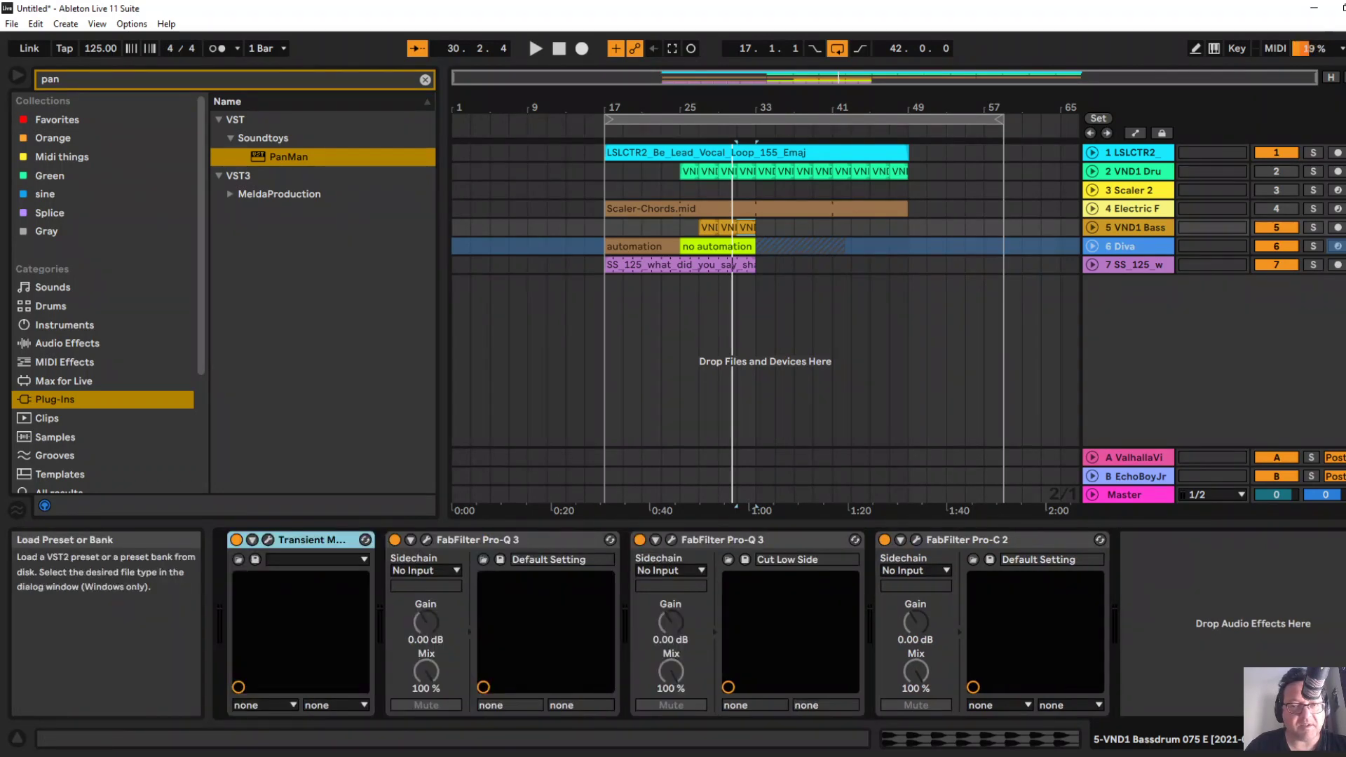
Adjust Transient Master's Sustain on the bass drum track during playback, then close the plug-in window.
left_click(268, 539)
key("space")
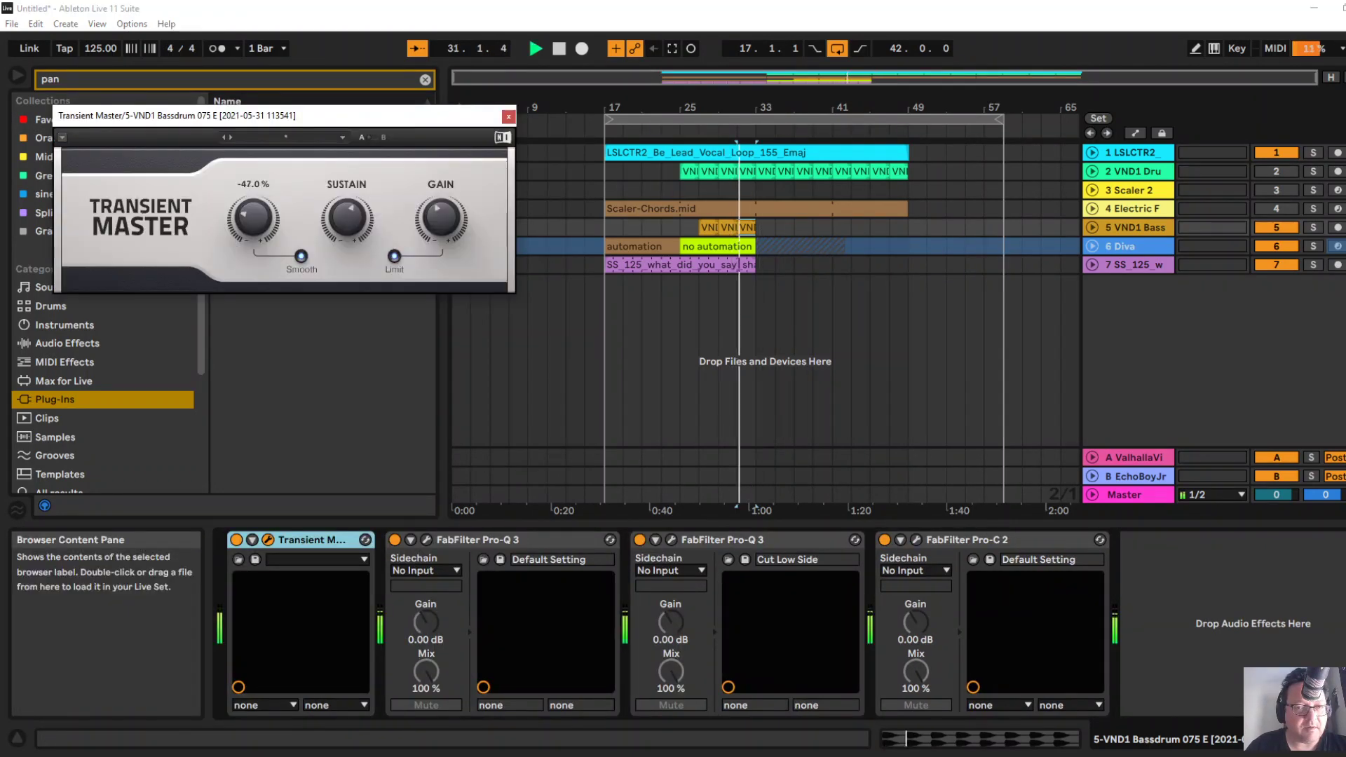
mouse_move(347, 218)
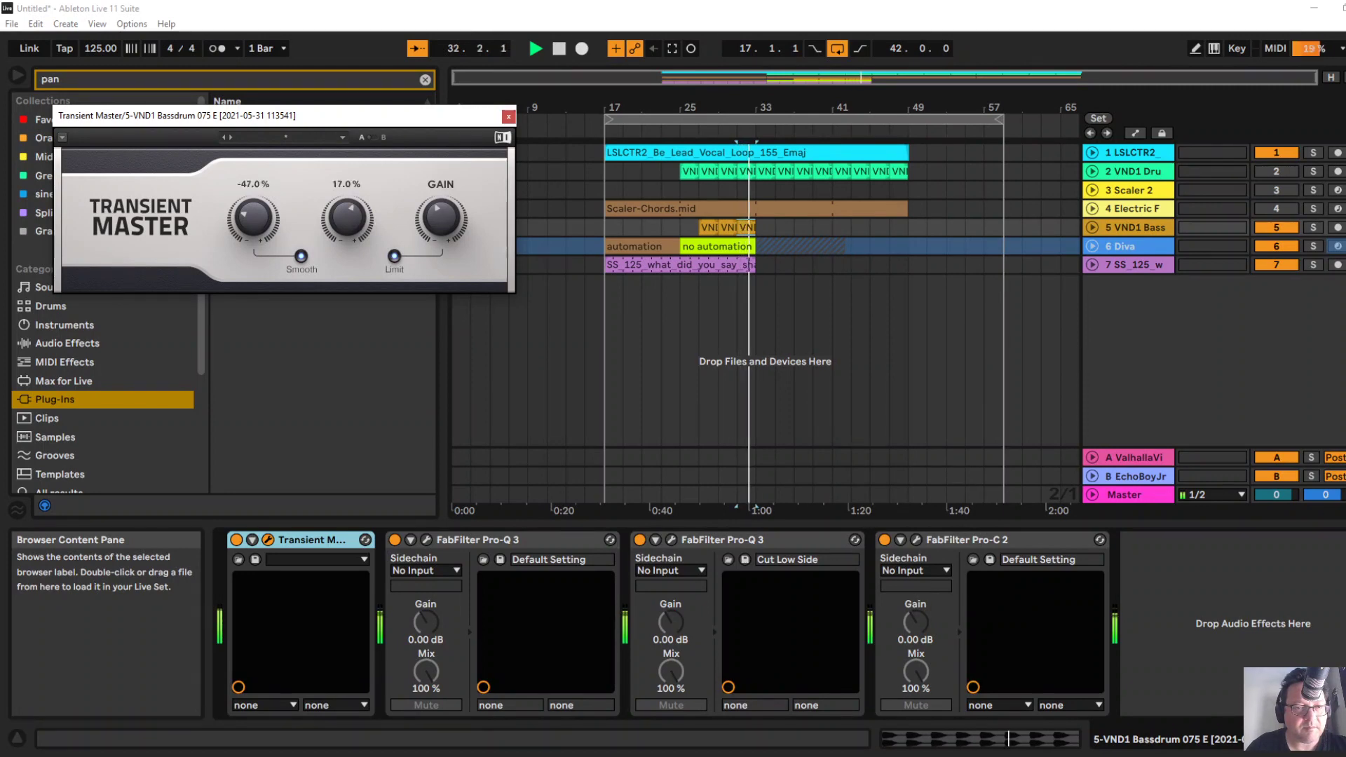
left_click_drag(347, 218, 347, 245)
left_click(508, 116)
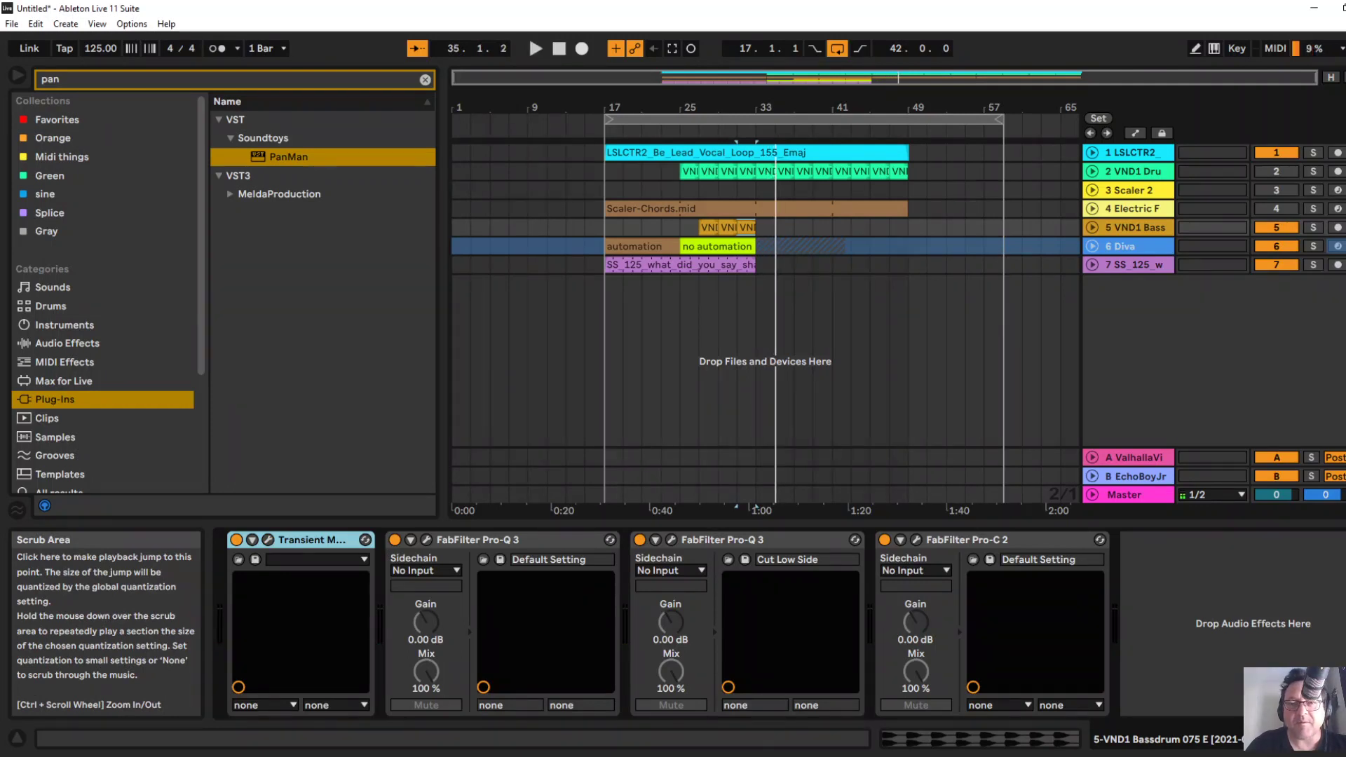
Copy the three bass drum clips from bars 27 to 33, paste them at bar 35, and audition the result.
left_click(775, 227)
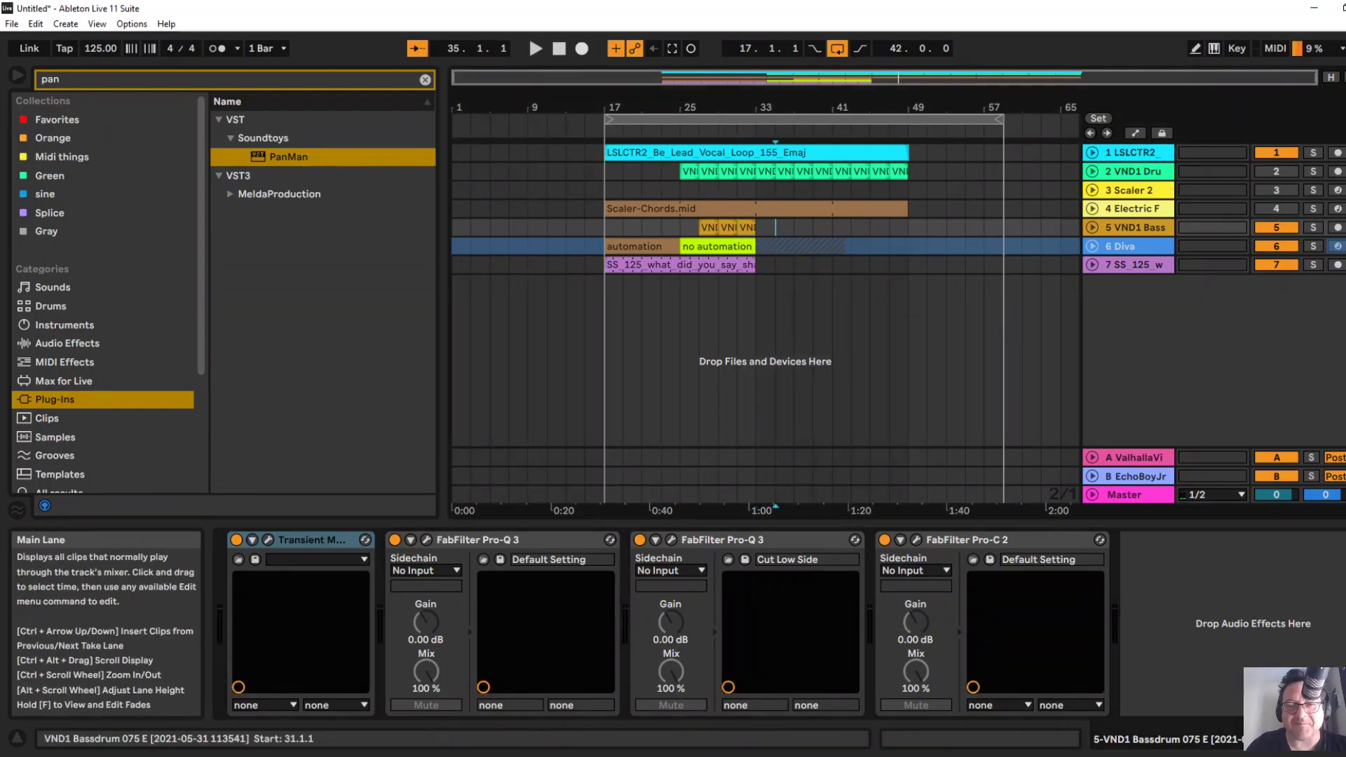
left_click(709, 228)
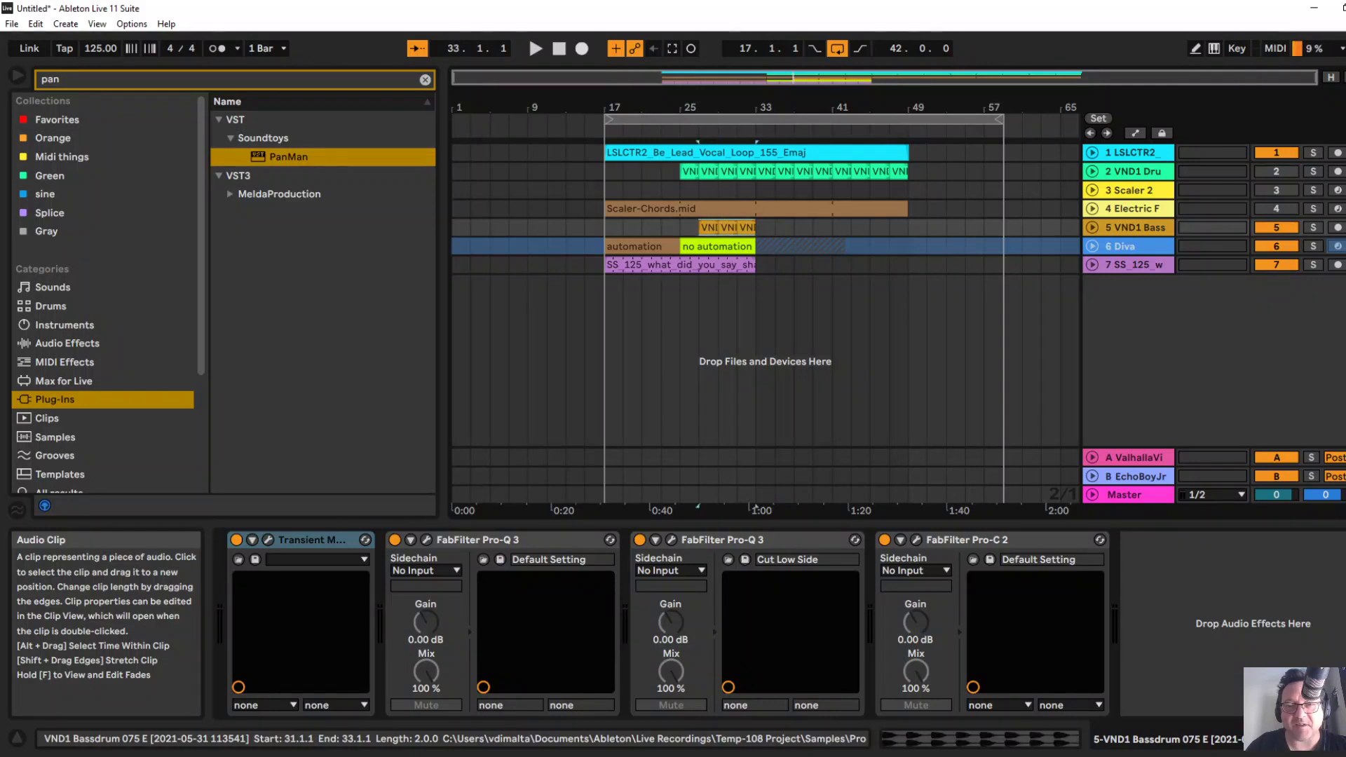
key("ctrl+c")
left_click(775, 228)
key("ctrl+v")
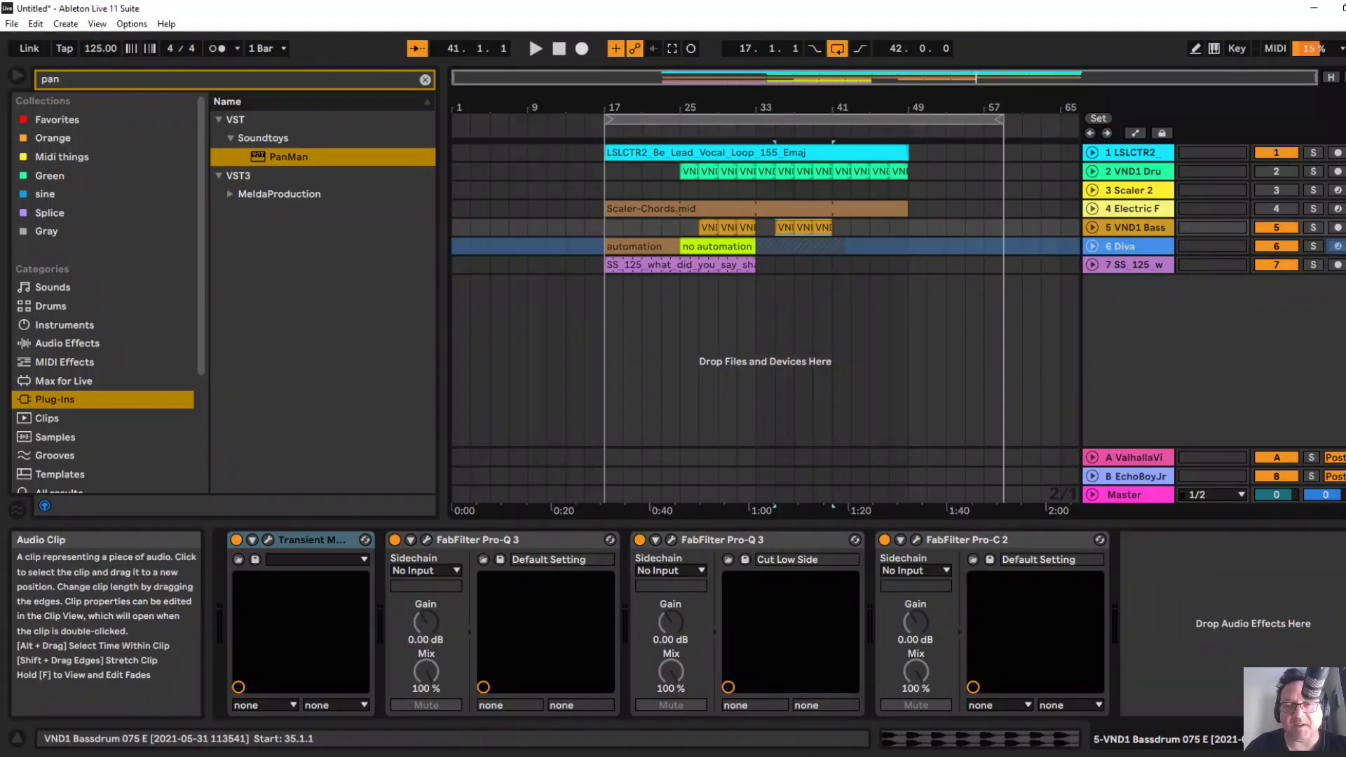
key("space")
key("space")
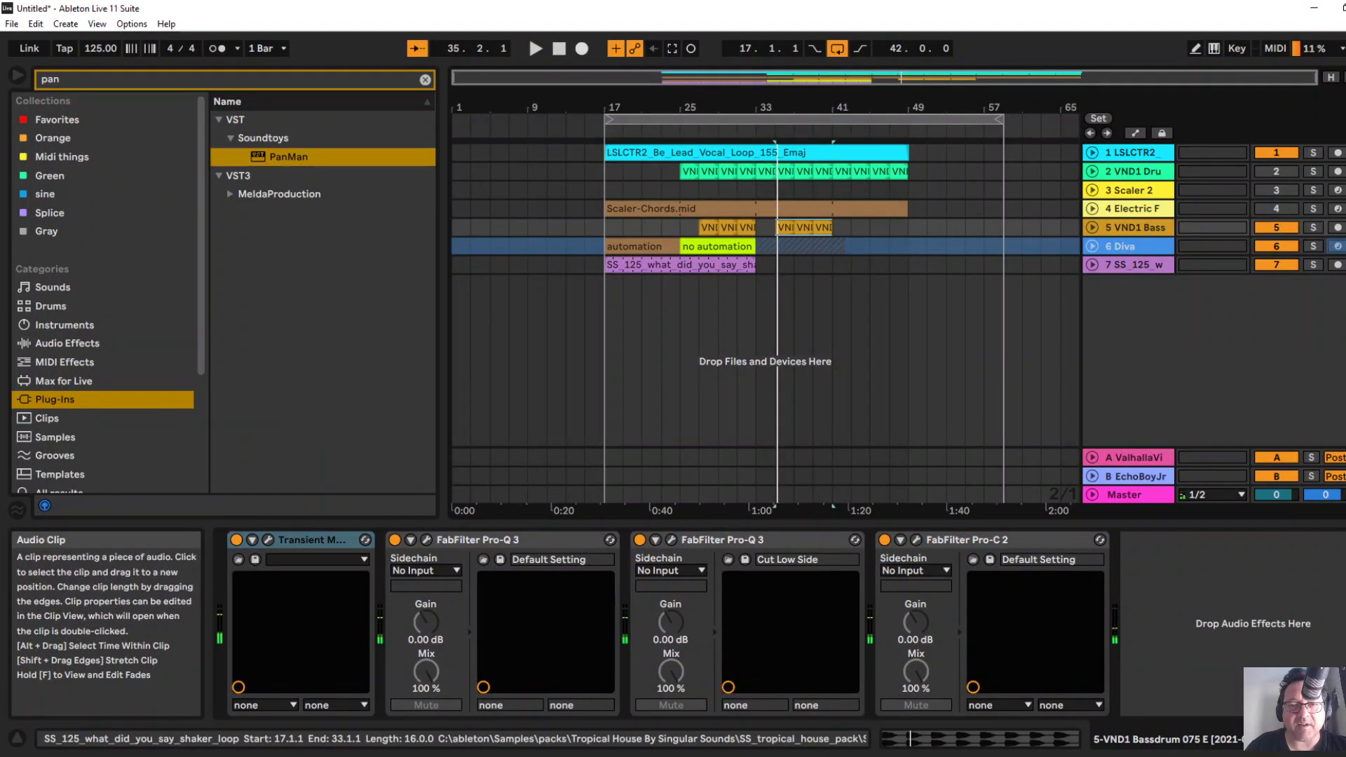
left_click(715, 246)
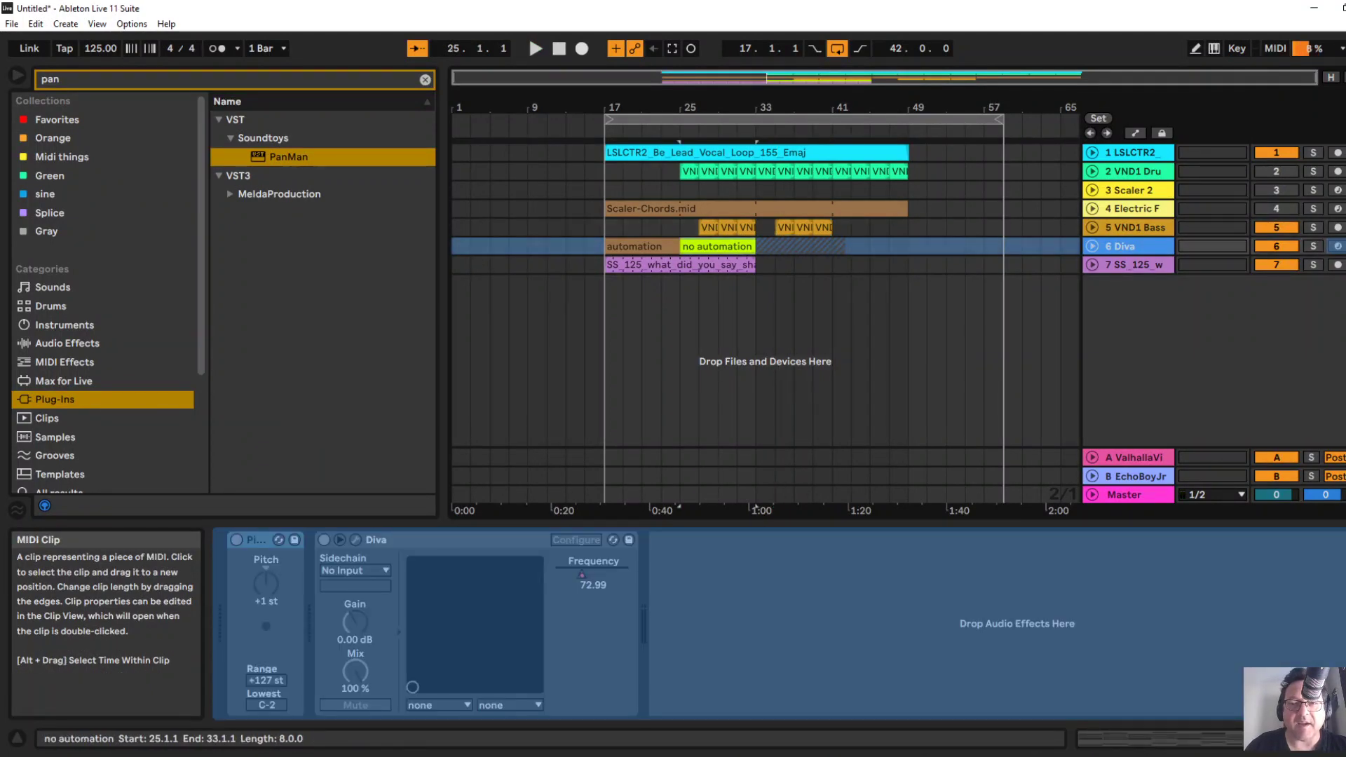
left_click(775, 264)
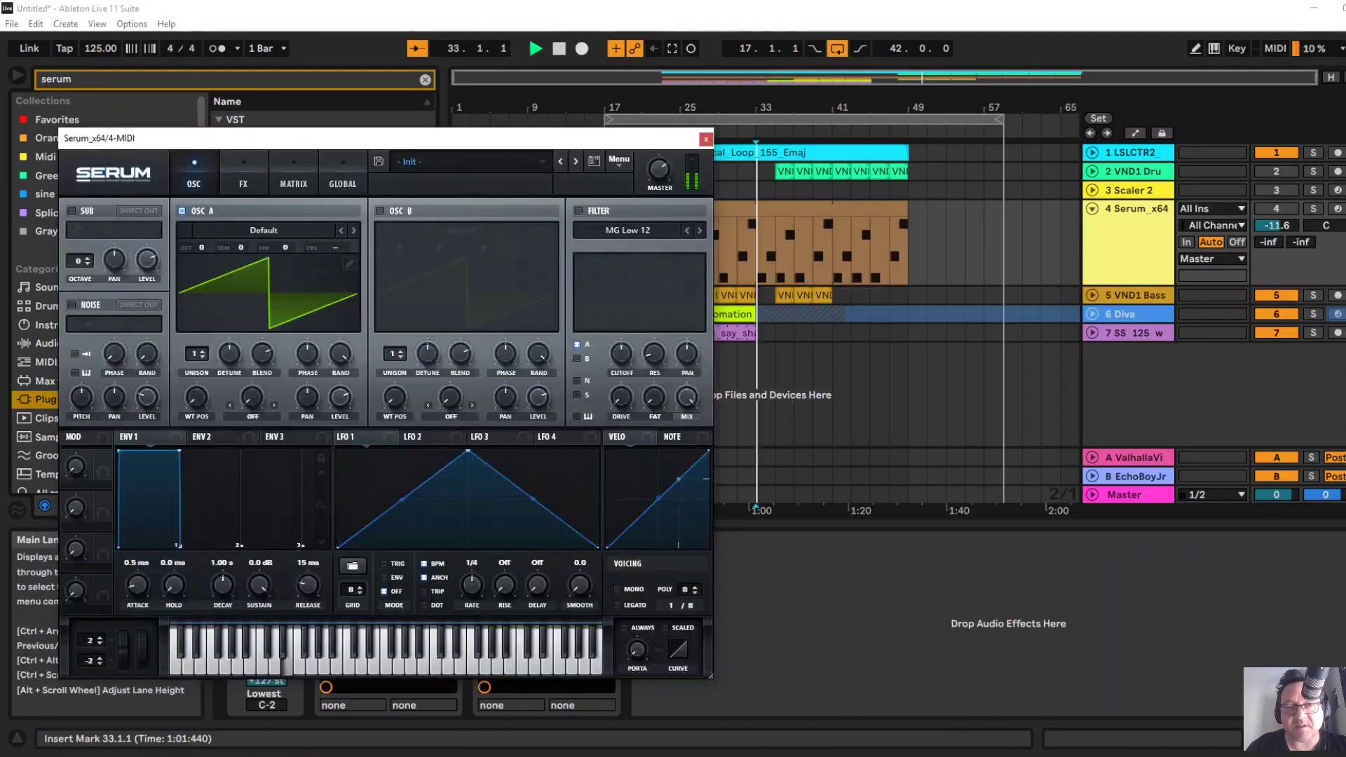
Load the BA Modwheel me [GI] preset in Serum on track 4 and audition it.
left_click_drag(679, 145, 801, 194)
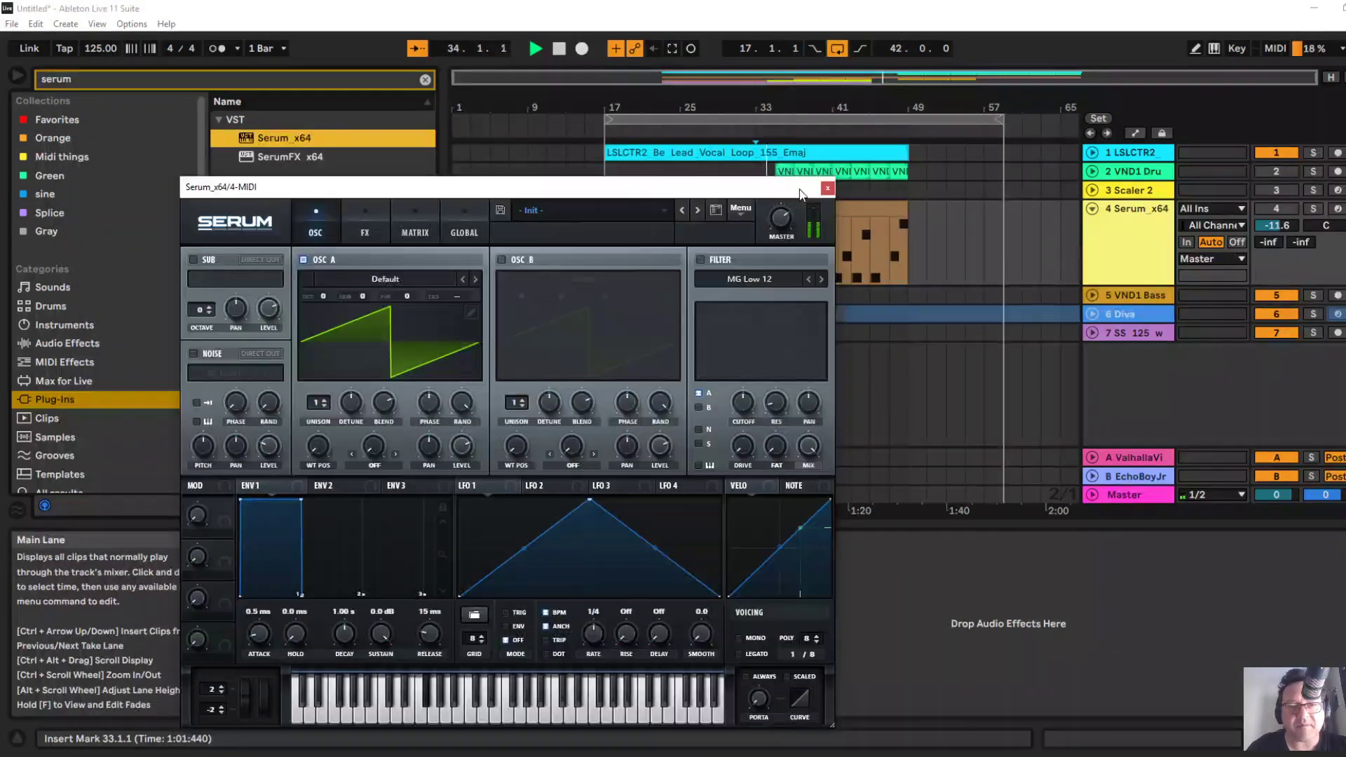
left_click(553, 210)
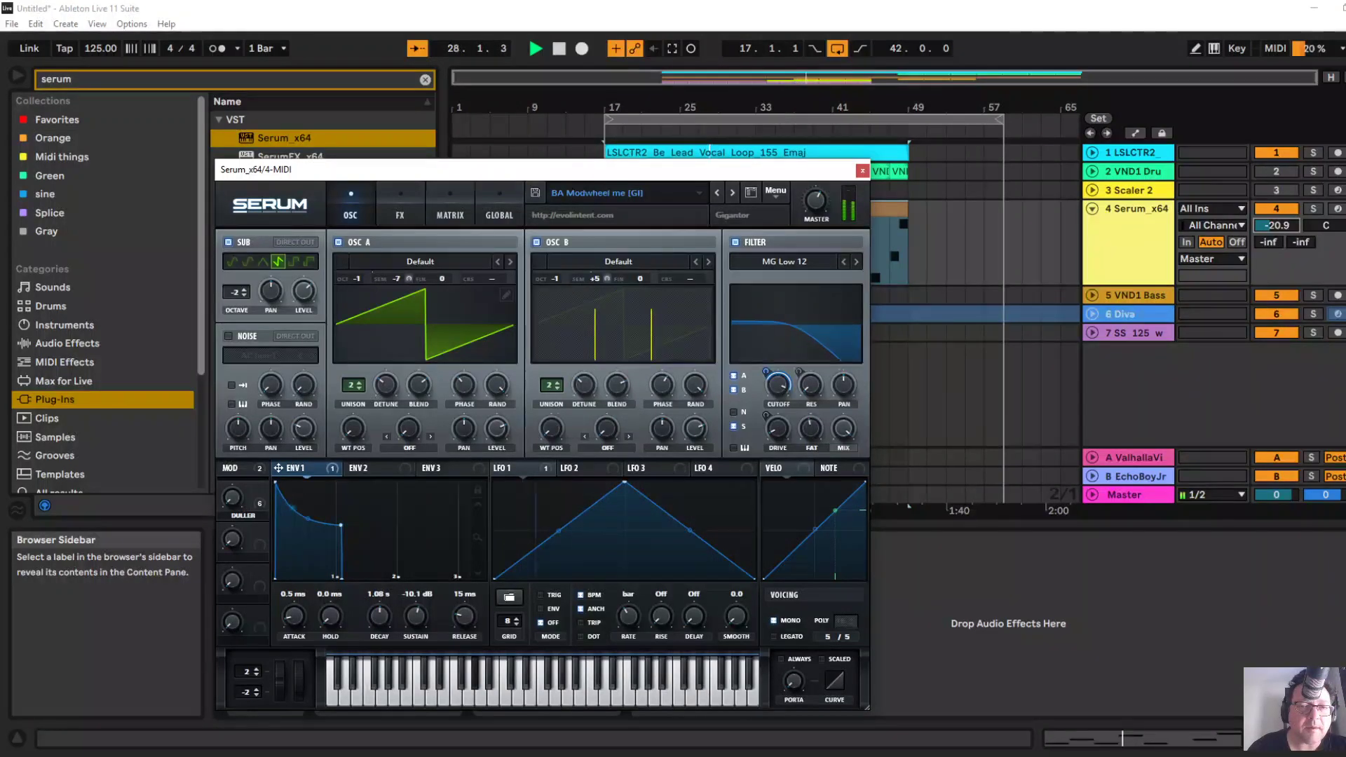
key("space")
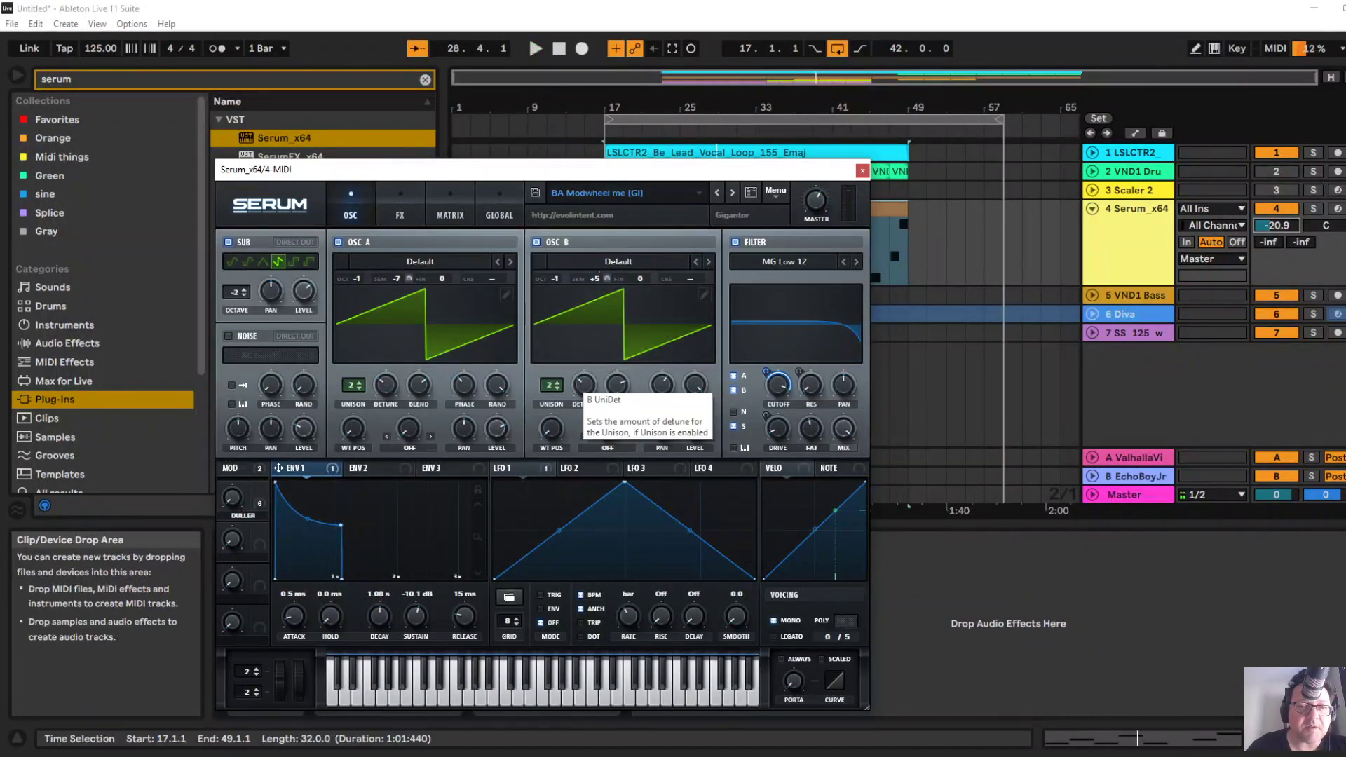
left_click(558, 383)
left_click(557, 383)
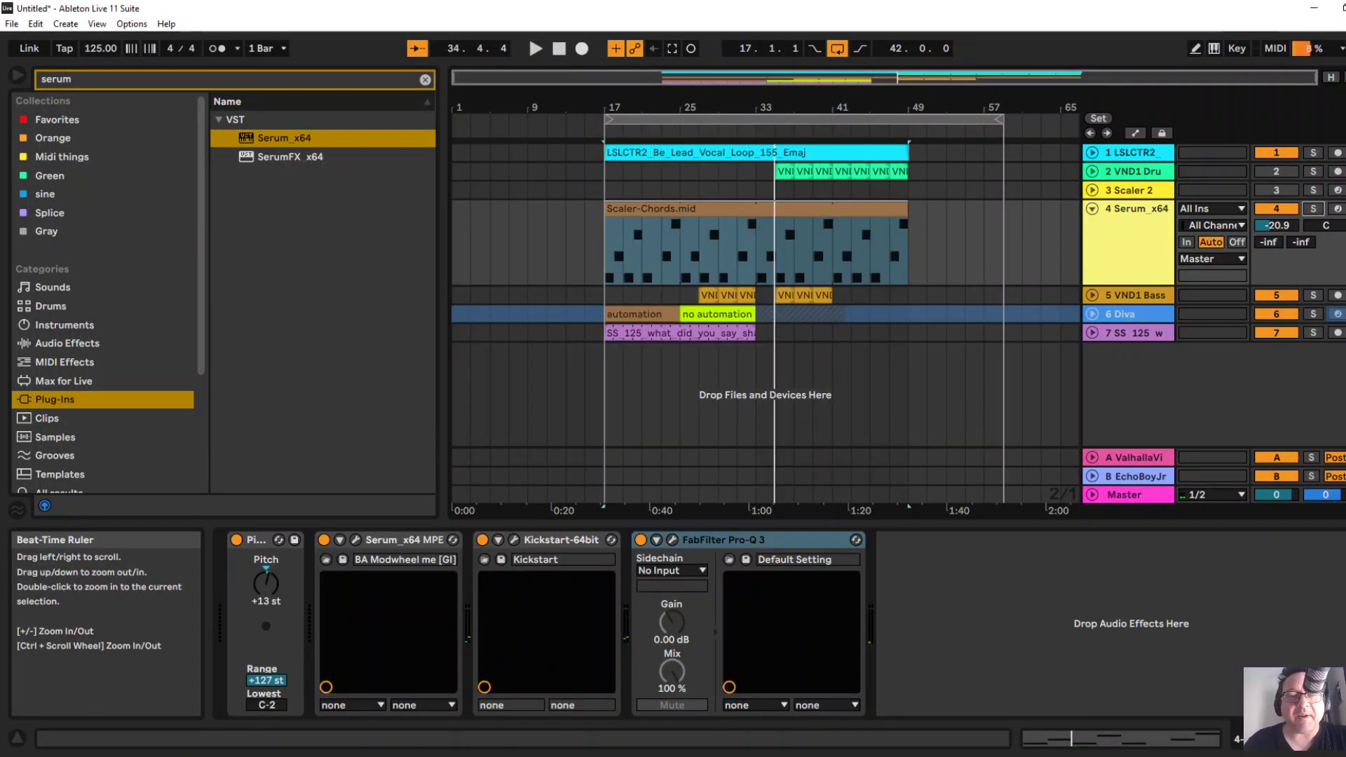
Add the Spire instrument on a new MIDI track and enable the computer MIDI keyboard for playing it.
key("ctrl+f")
type("spire")
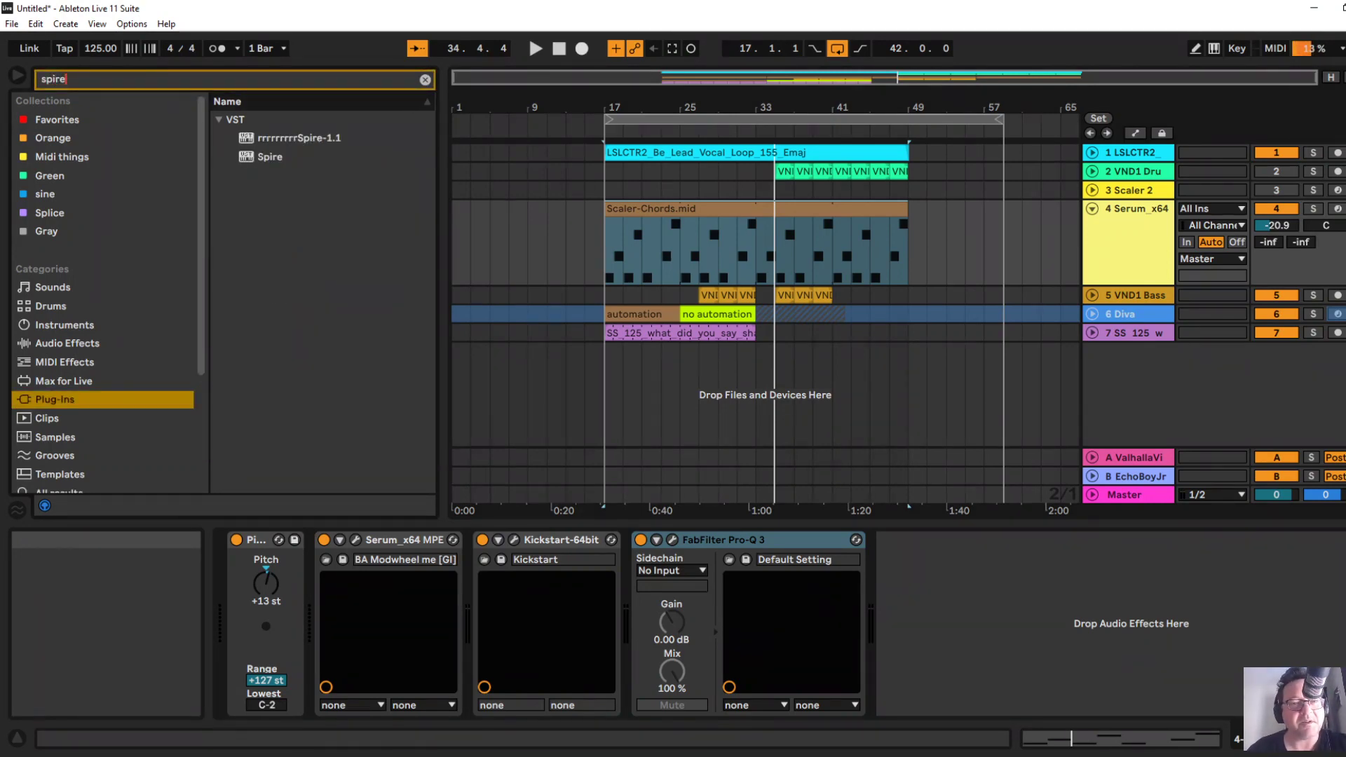
left_click_drag(269, 157, 736, 395)
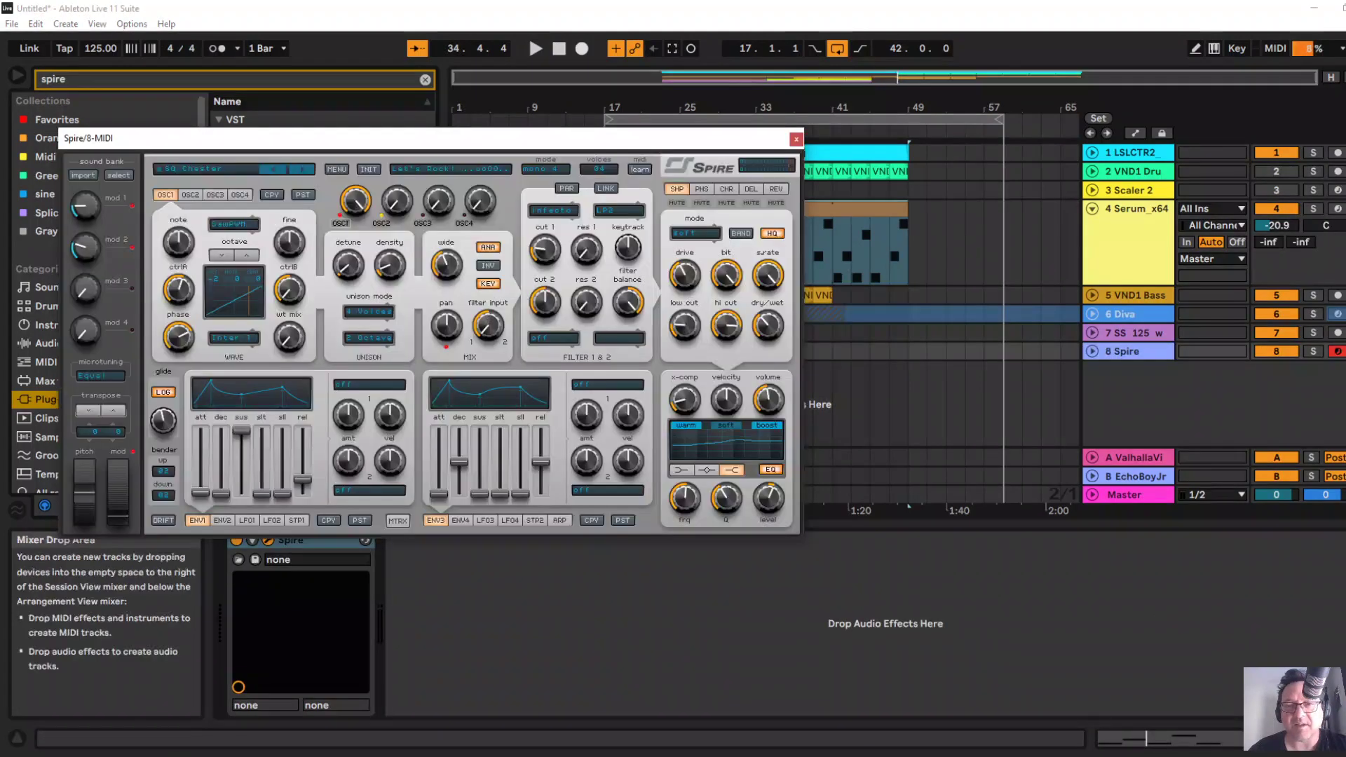
left_click_drag(351, 138, 358, 389)
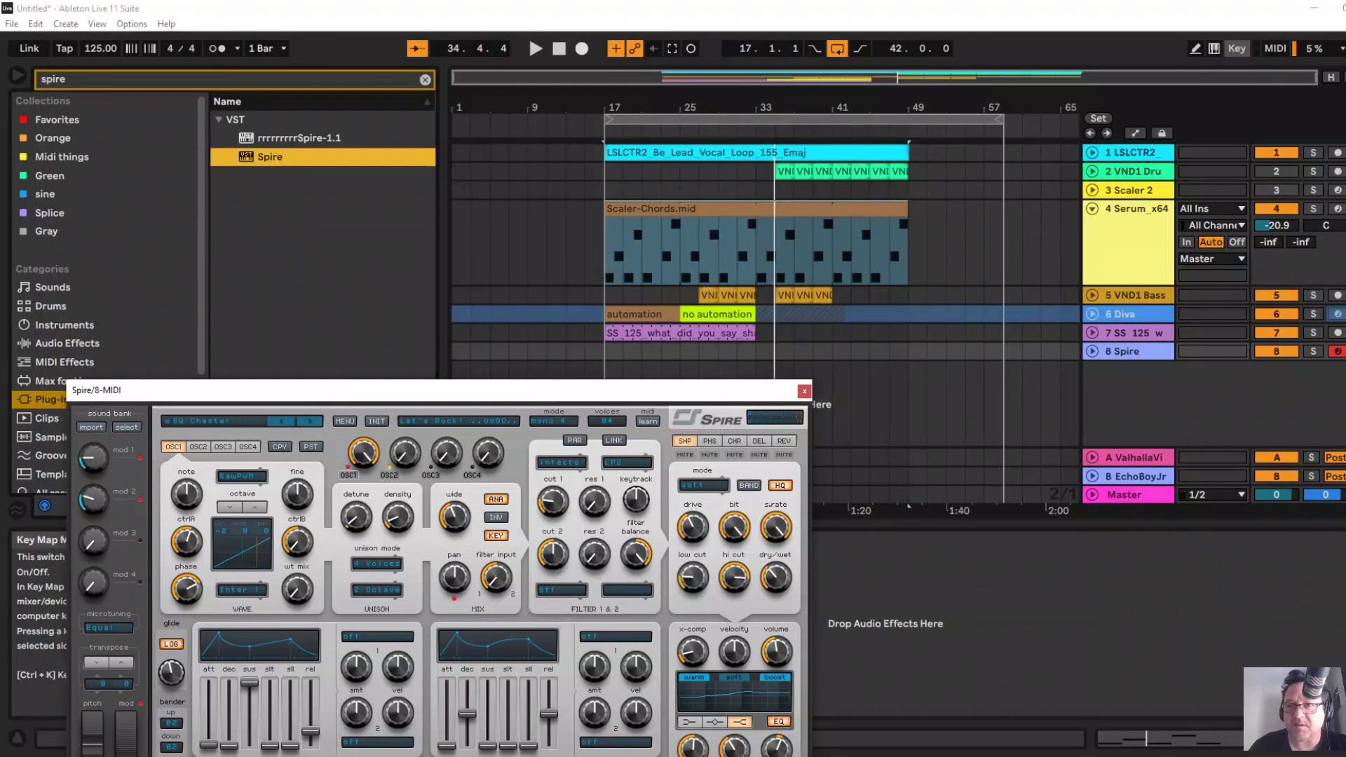
left_click(1214, 48)
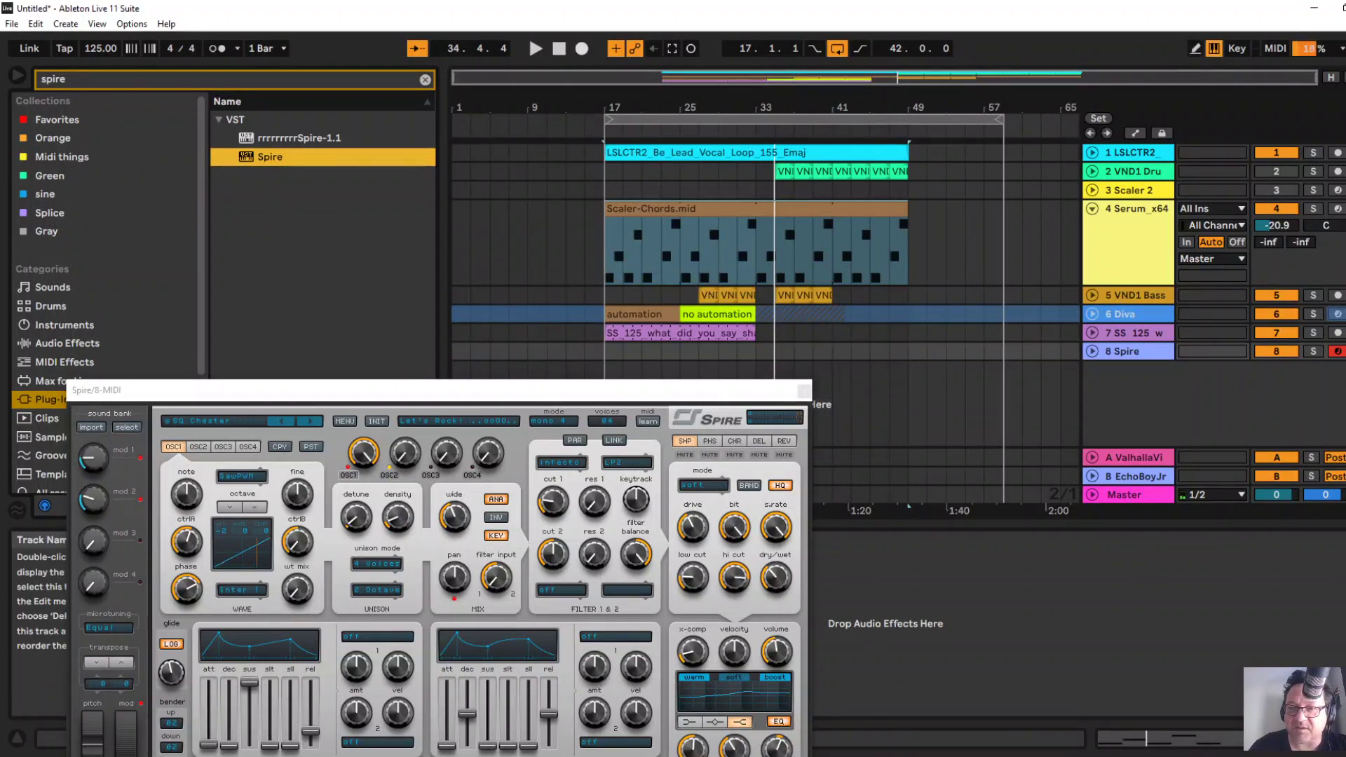
Lower the Spire track's volume to -7.0 dB and load the BA Wiener preset, closing the plug-in window when finished.
left_click(1091, 351)
left_click_drag(1276, 367, 1275, 372)
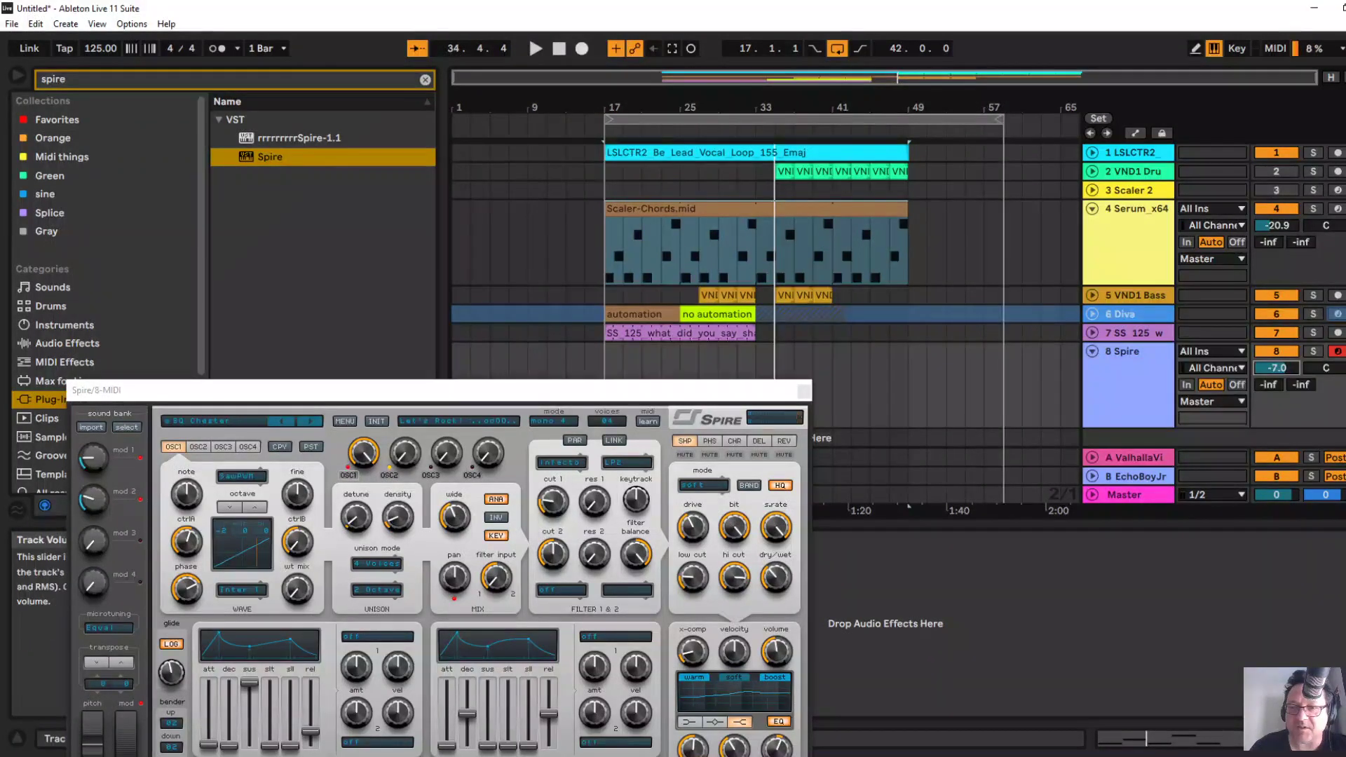
left_click(310, 421)
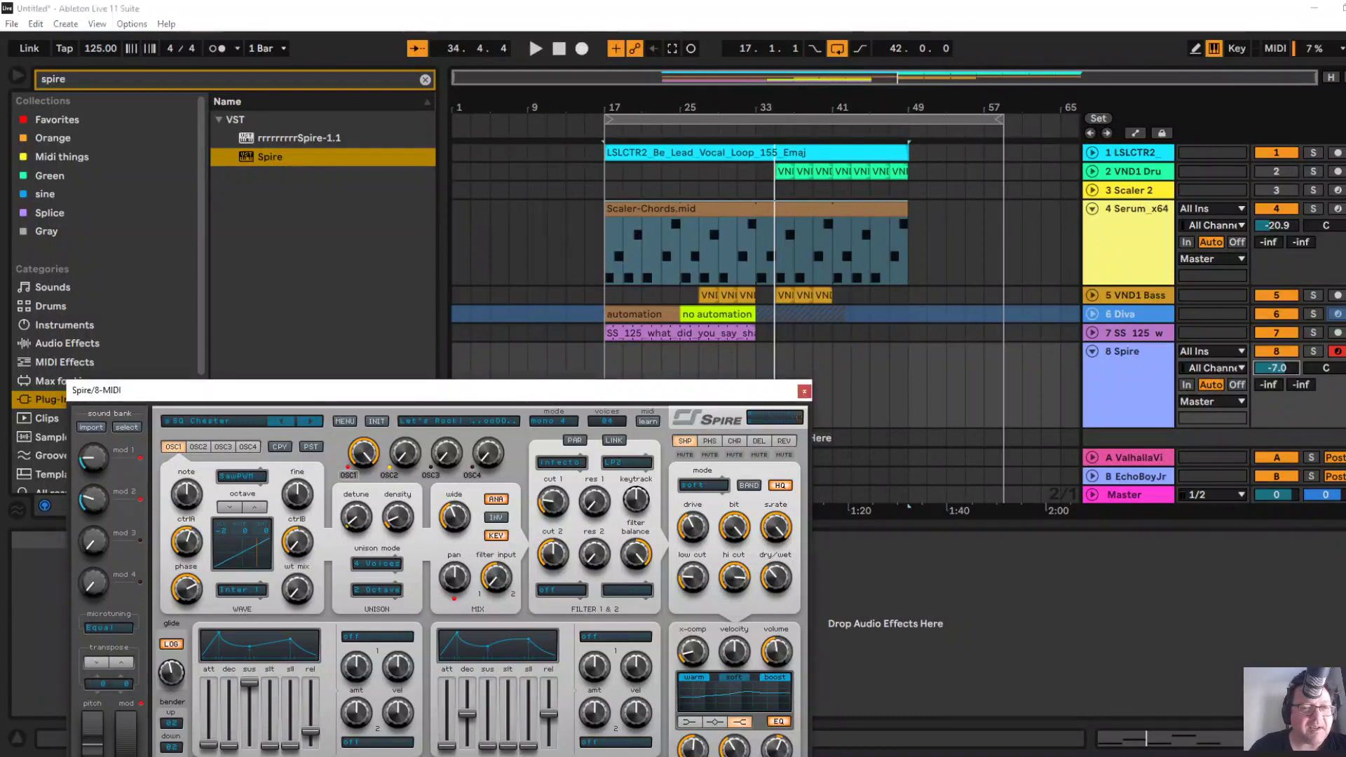
left_click(211, 421)
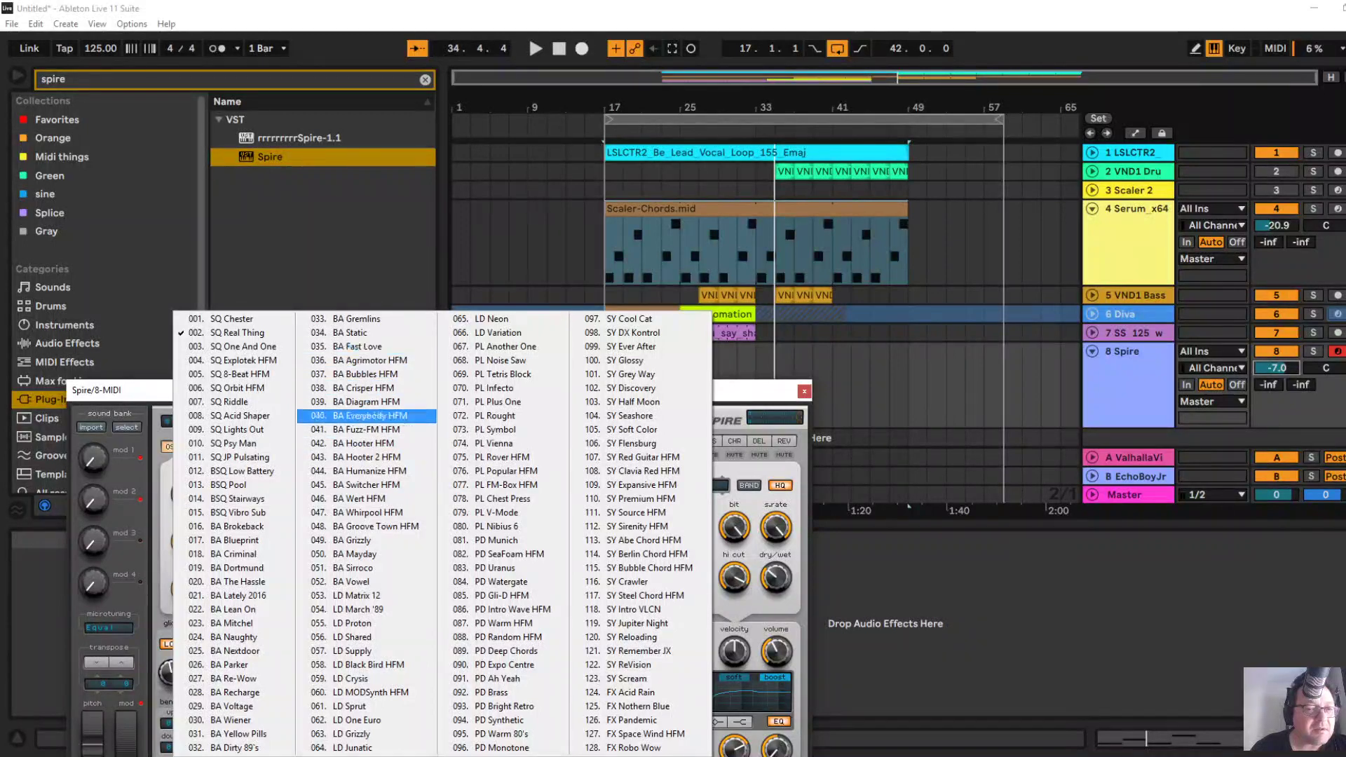
left_click(231, 720)
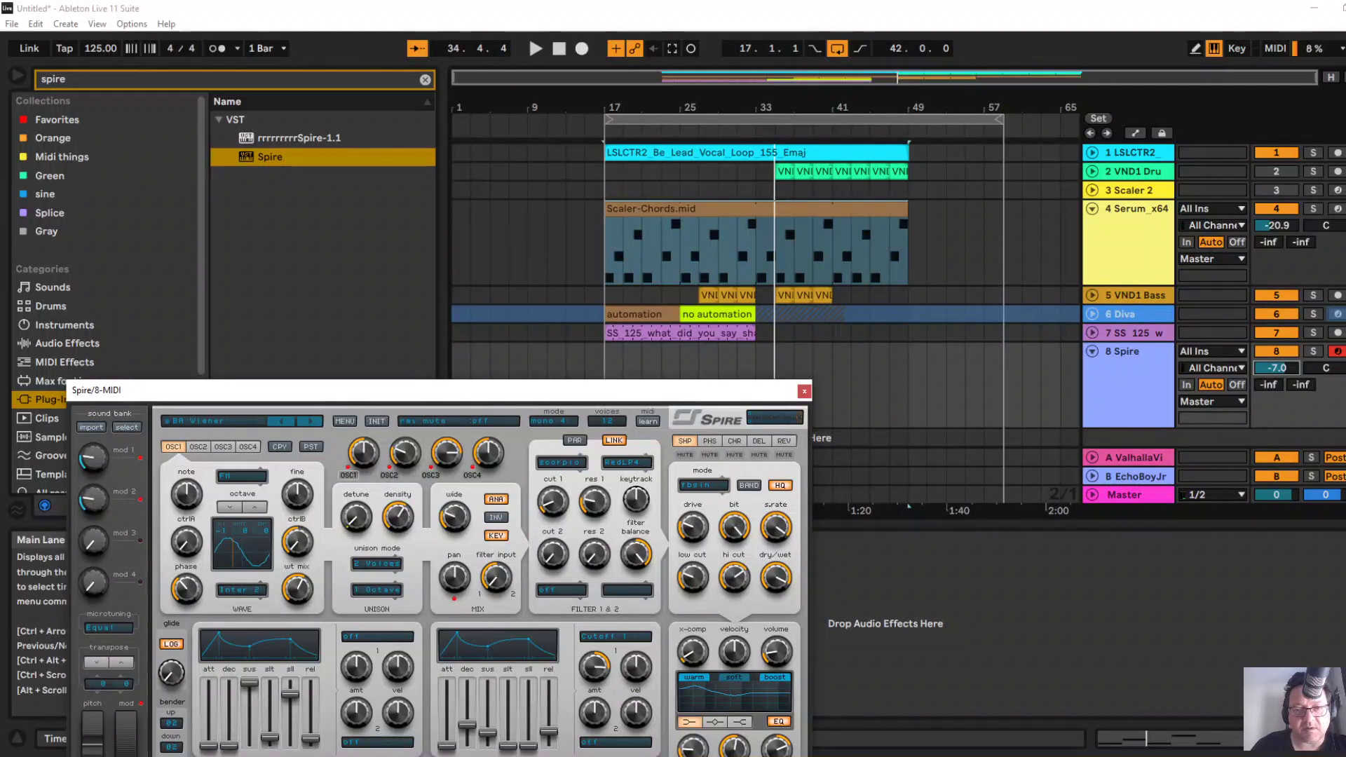
left_click(804, 391)
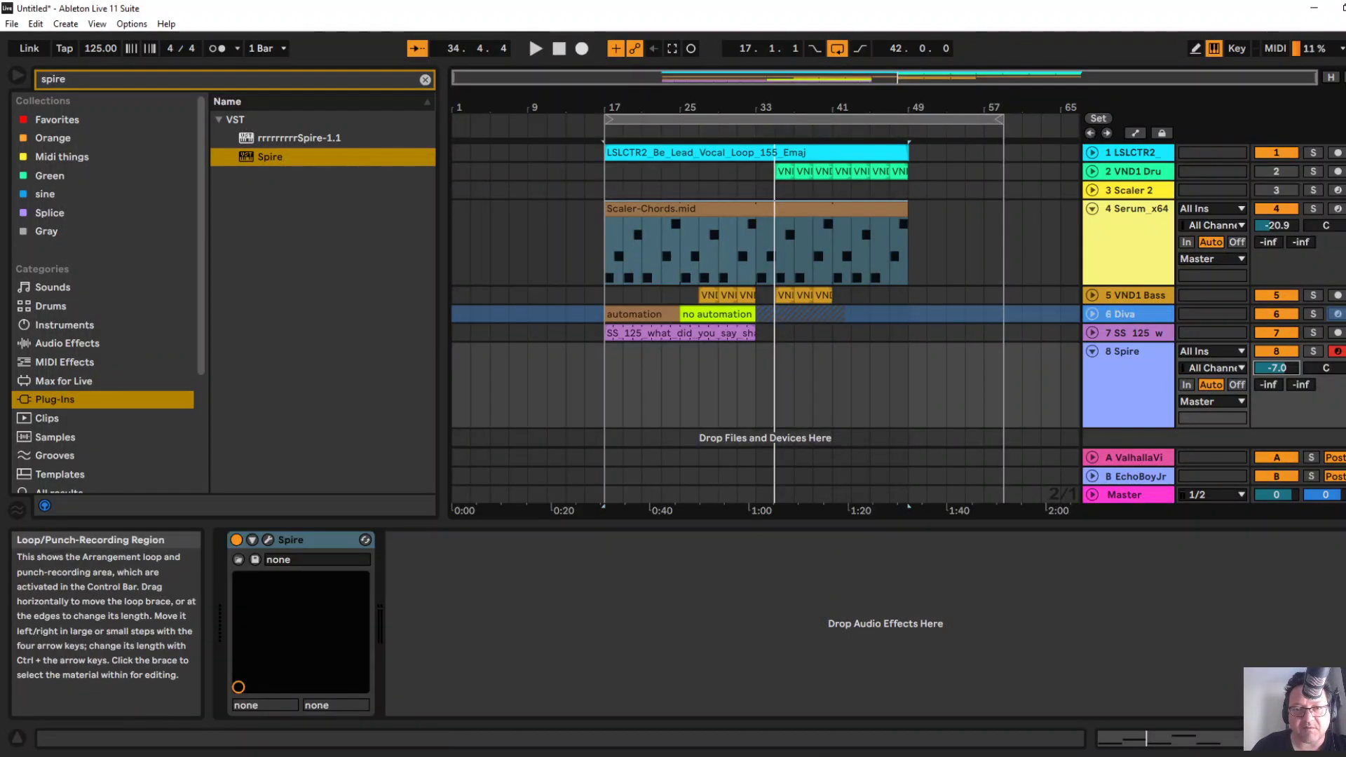
Move the loop start to bar 35, audition the section, and record a Spire MIDI part about four bars long from there.
left_click_drag(604, 119, 775, 119)
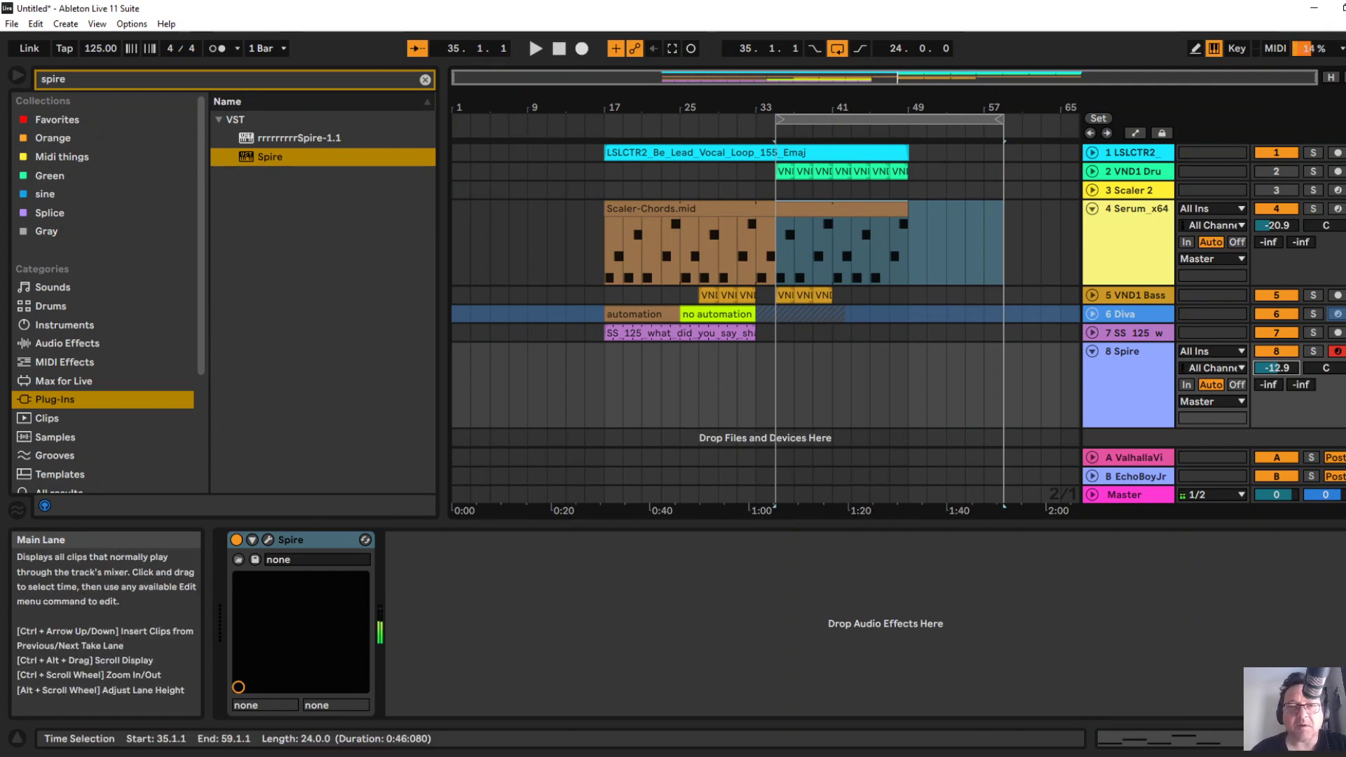
key("space")
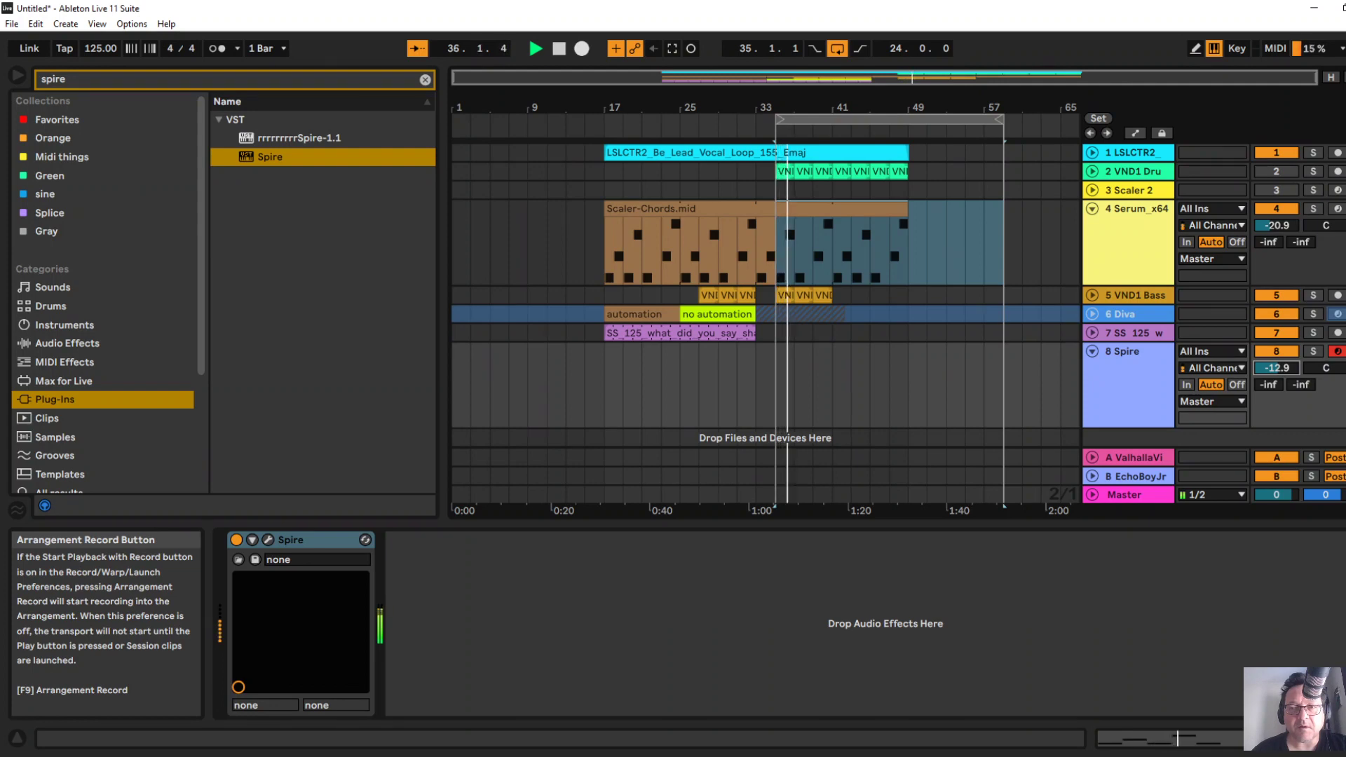
key("space")
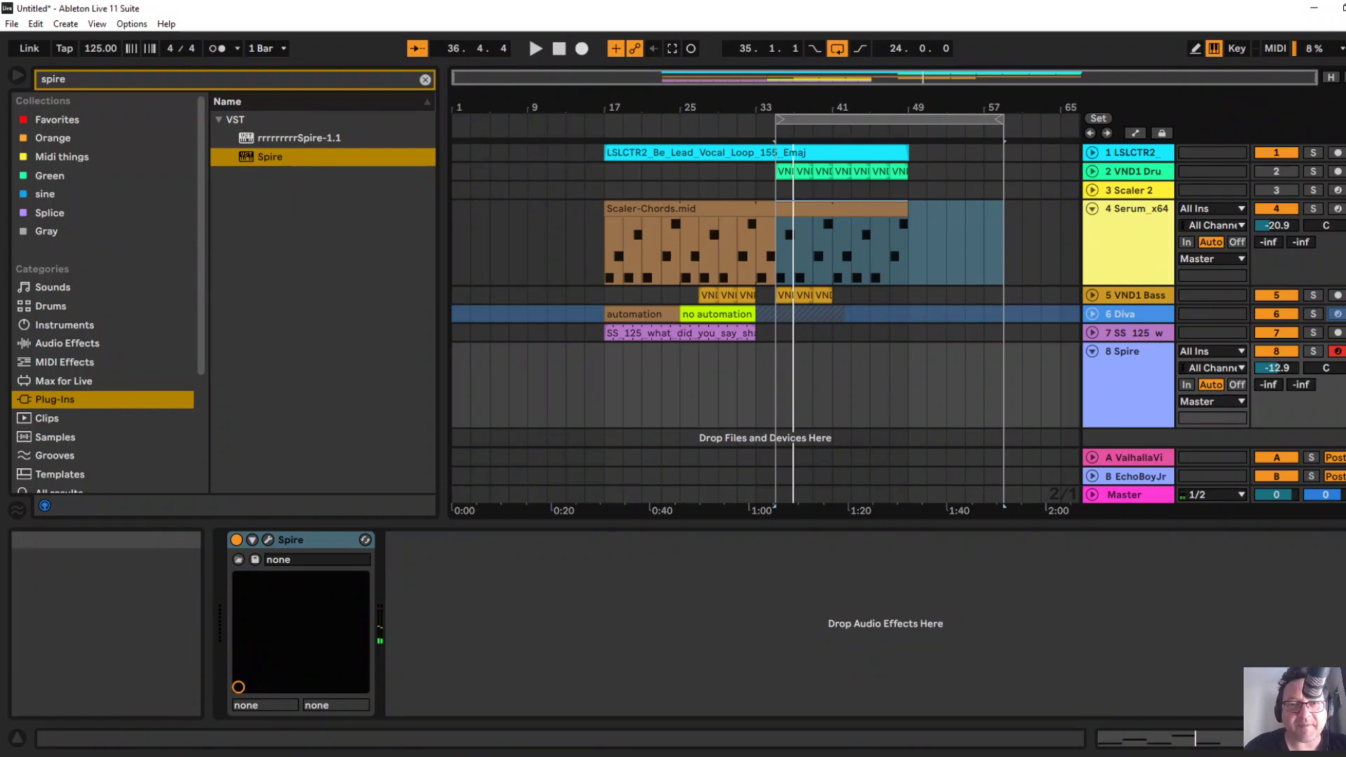
key("F9")
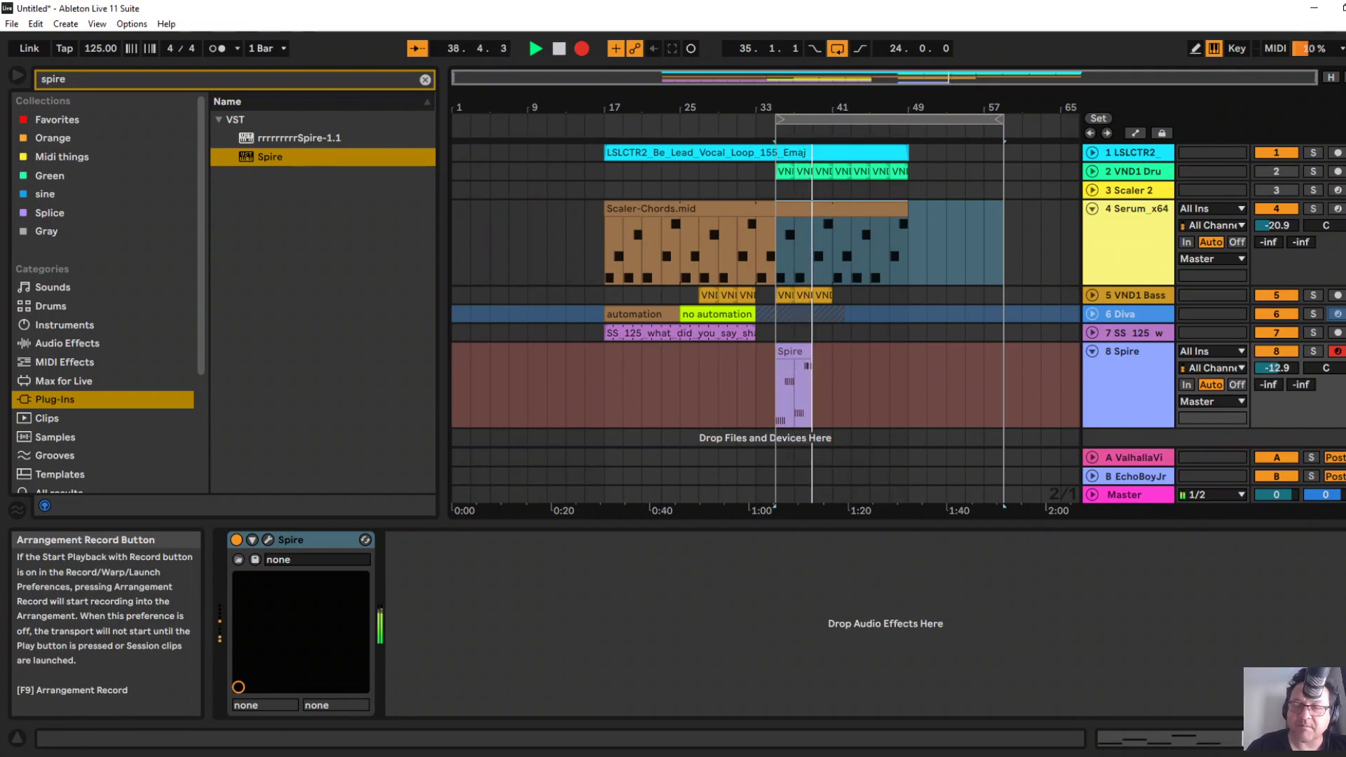
key("space")
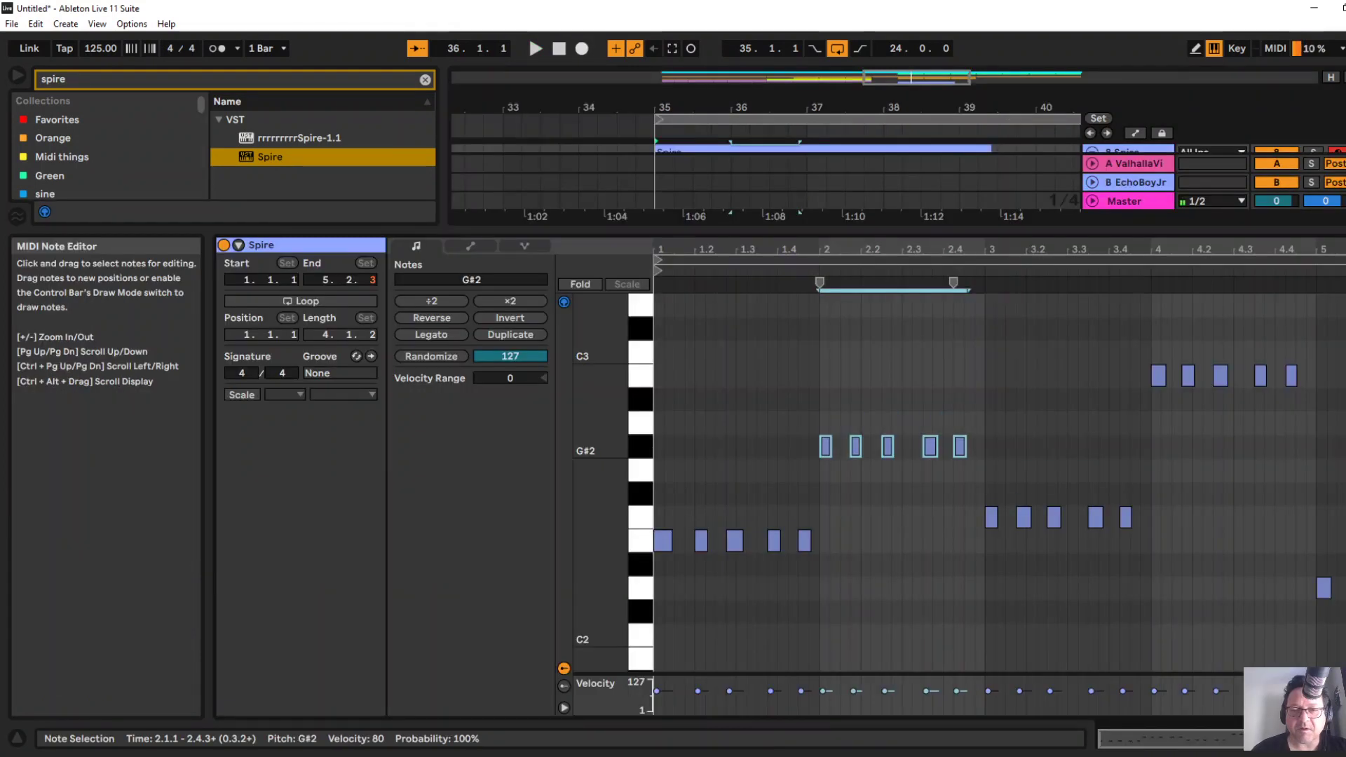
Transpose the selected G#2 notes in the Spire clip's second bar by semitones during playback.
key("space")
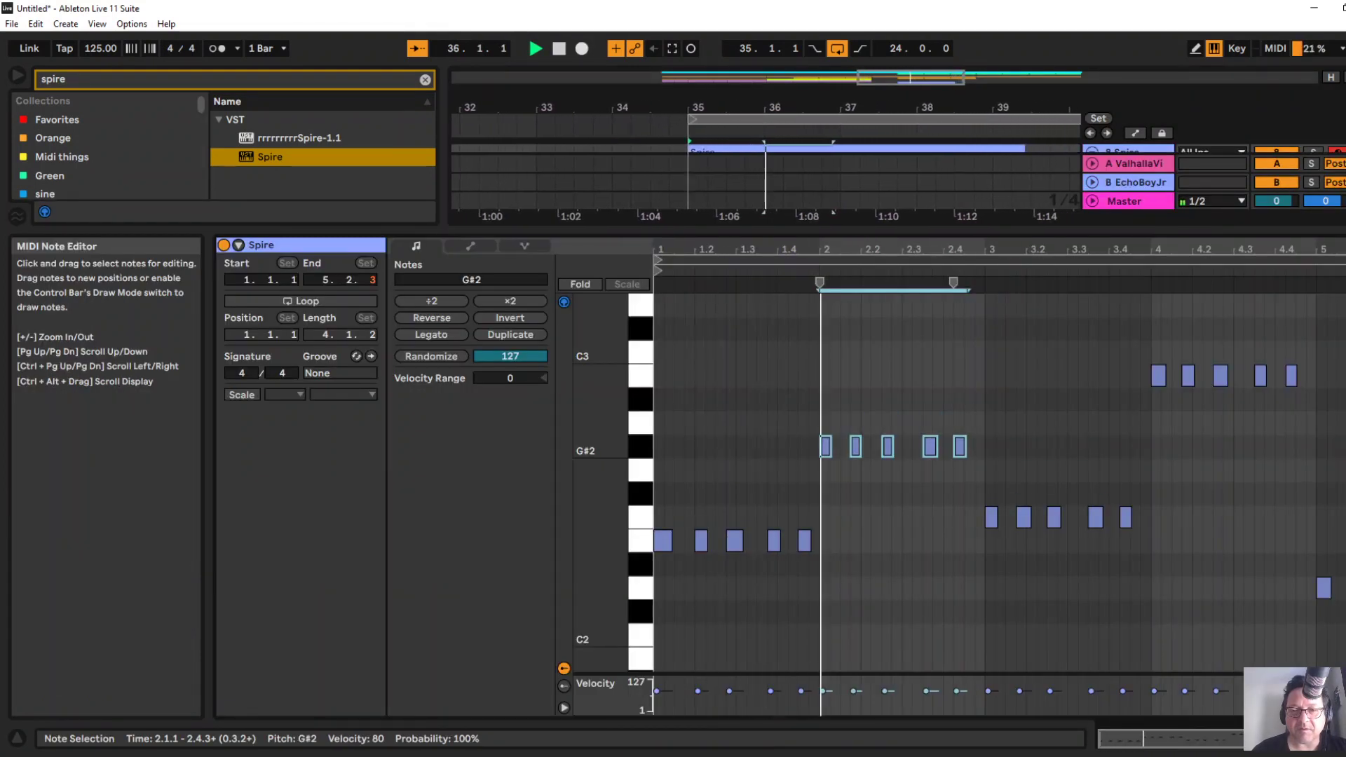
key("Down")
key("Down")
key("Up")
key("Up")
key("Up")
key("Up")
key("Up")
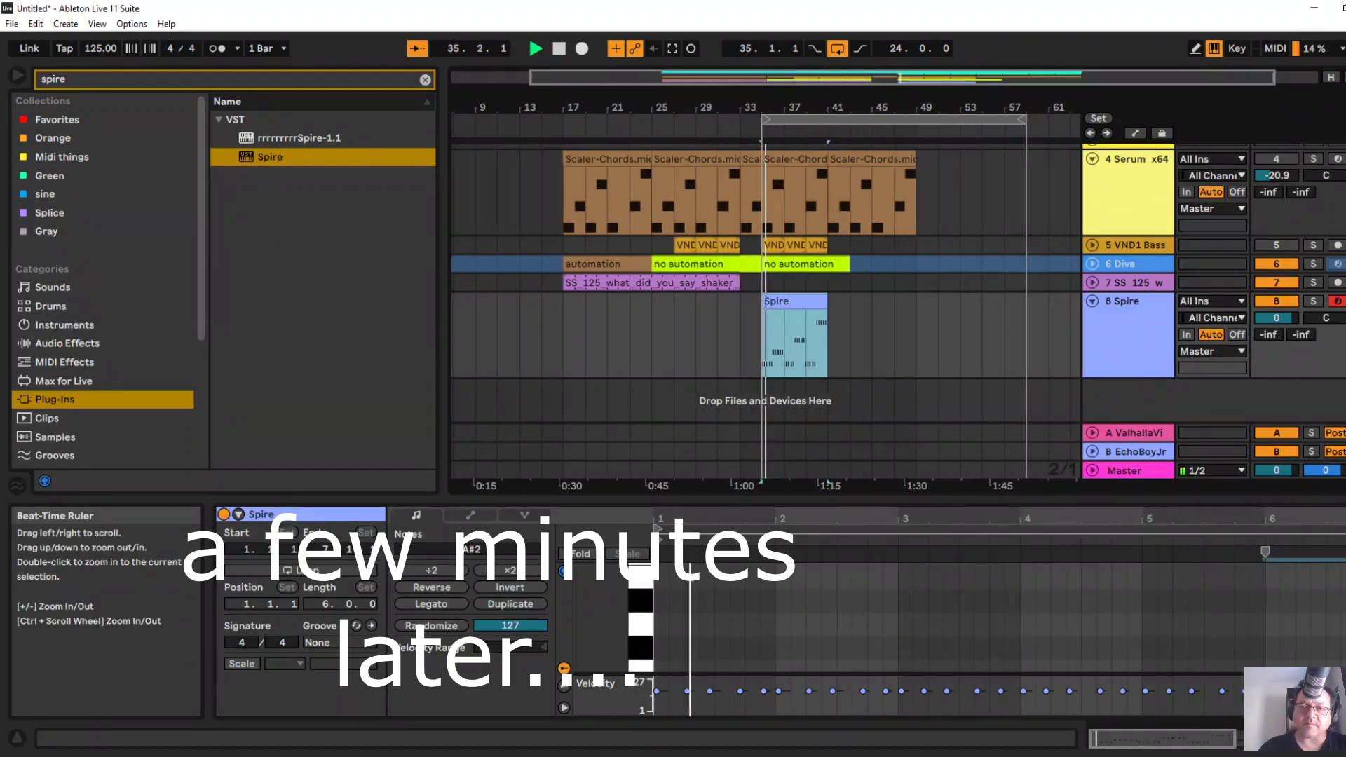
Loop the Spire clip from bar 35 to 41 and audition a neighbouring Spire preset, then close the plug-in window.
key("ctrl+l")
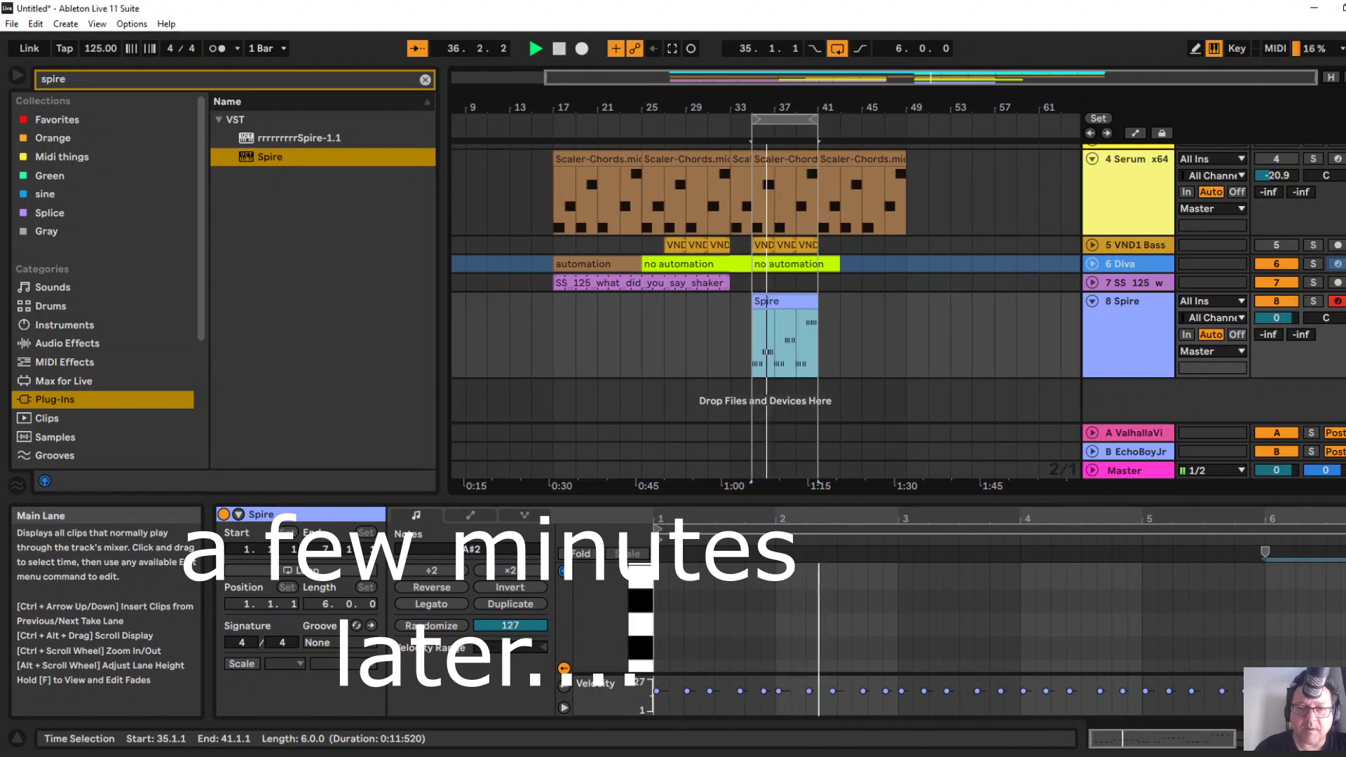
double_click(1127, 301)
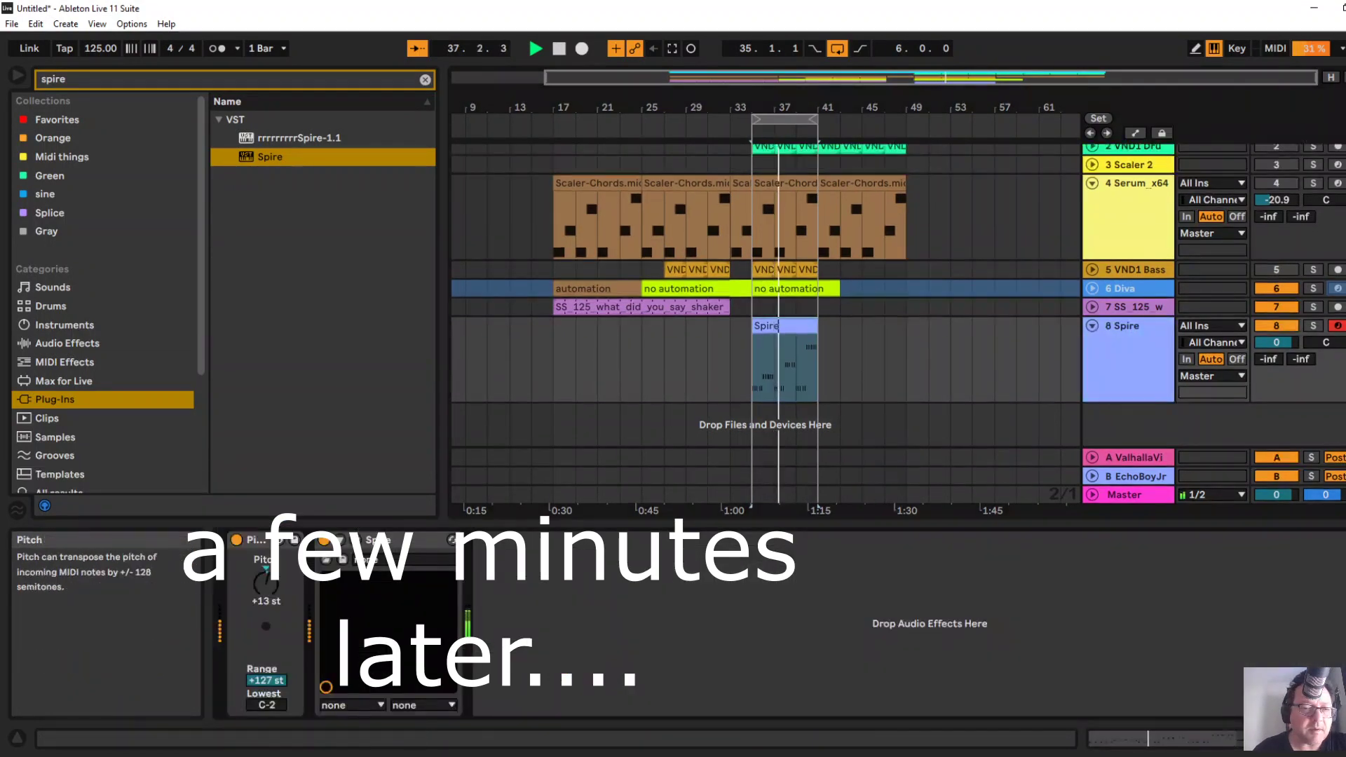
left_click(326, 559)
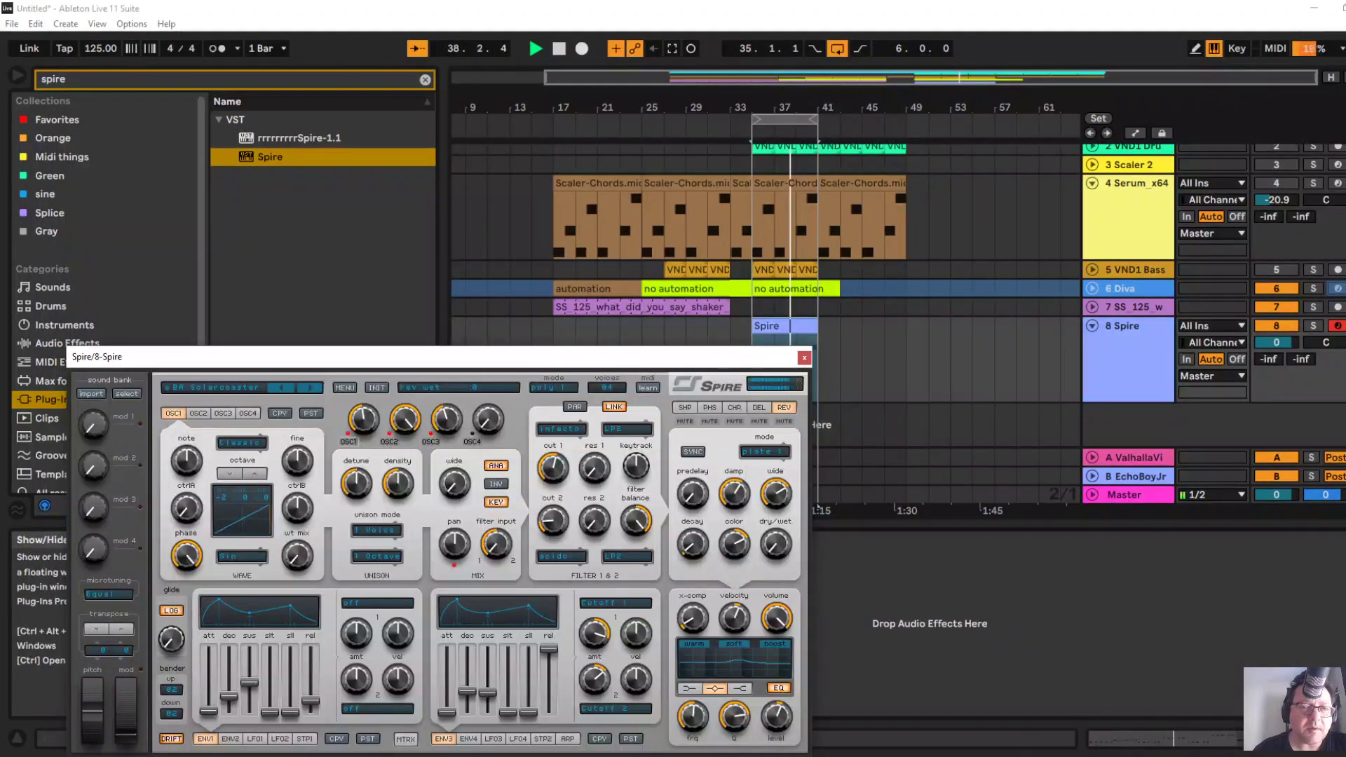
left_click(309, 388)
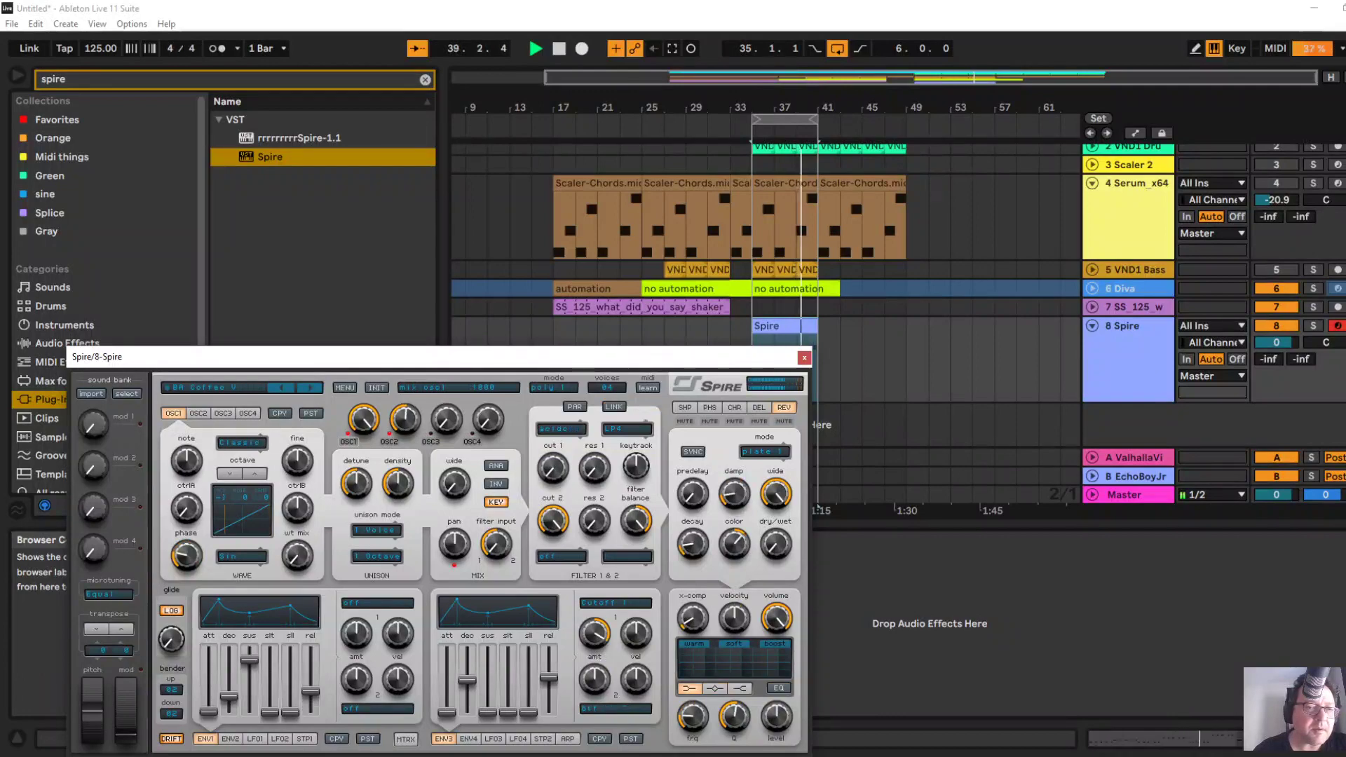
left_click_drag(292, 357, 452, 150)
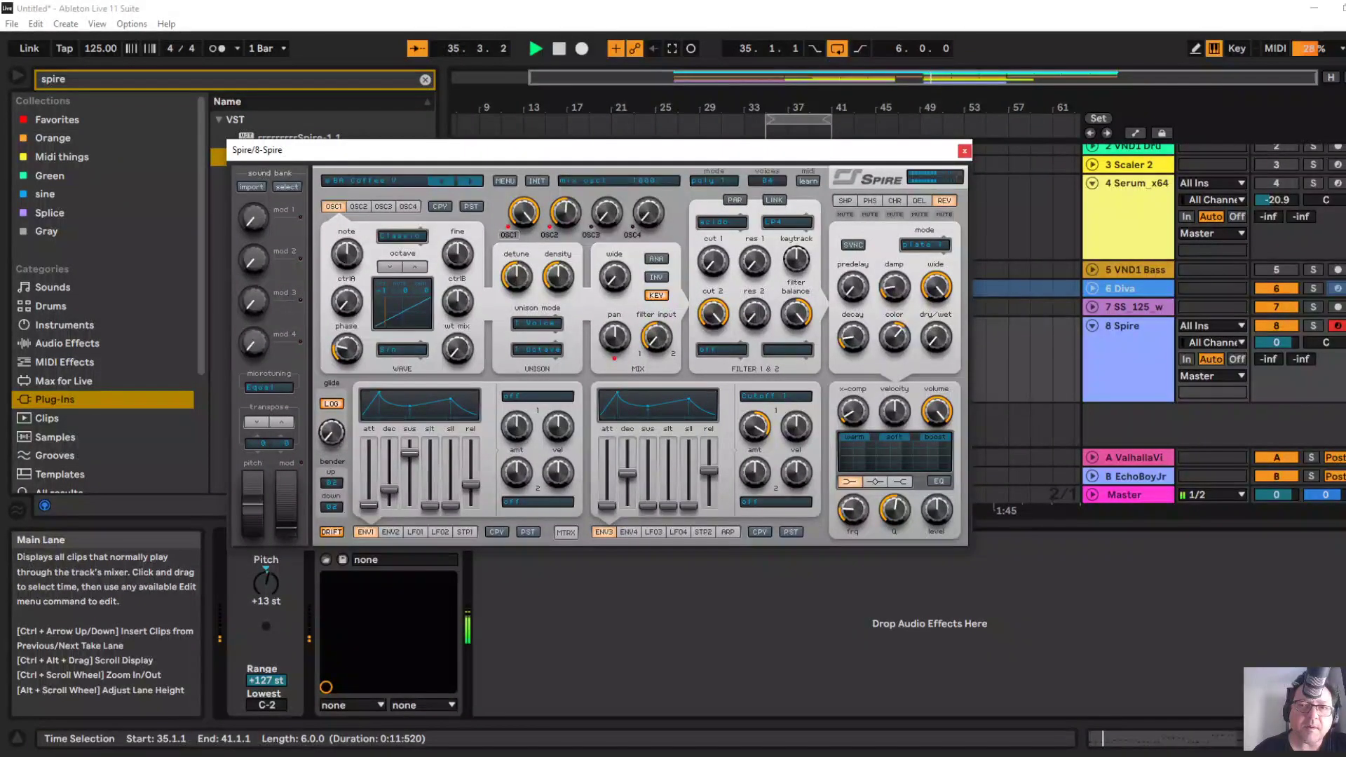
left_click(964, 150)
left_click(798, 326)
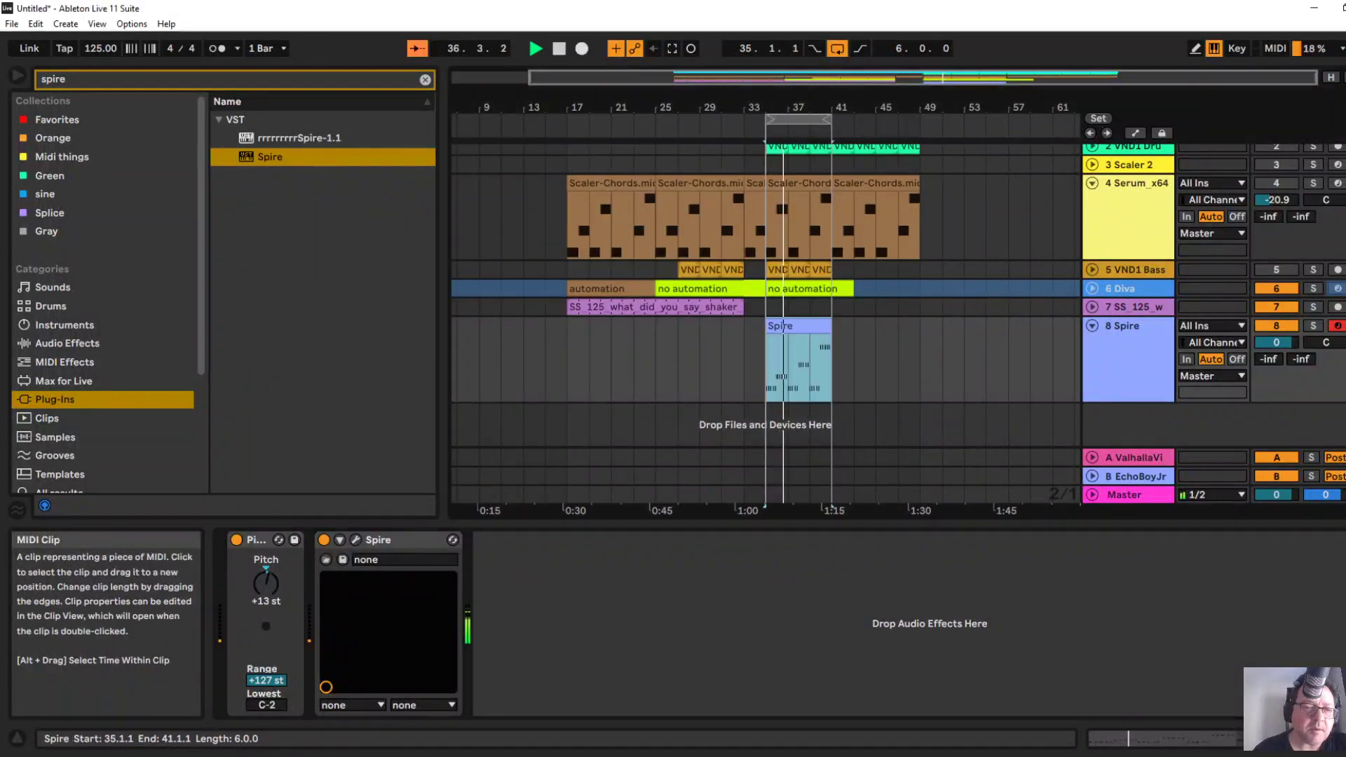
key("space")
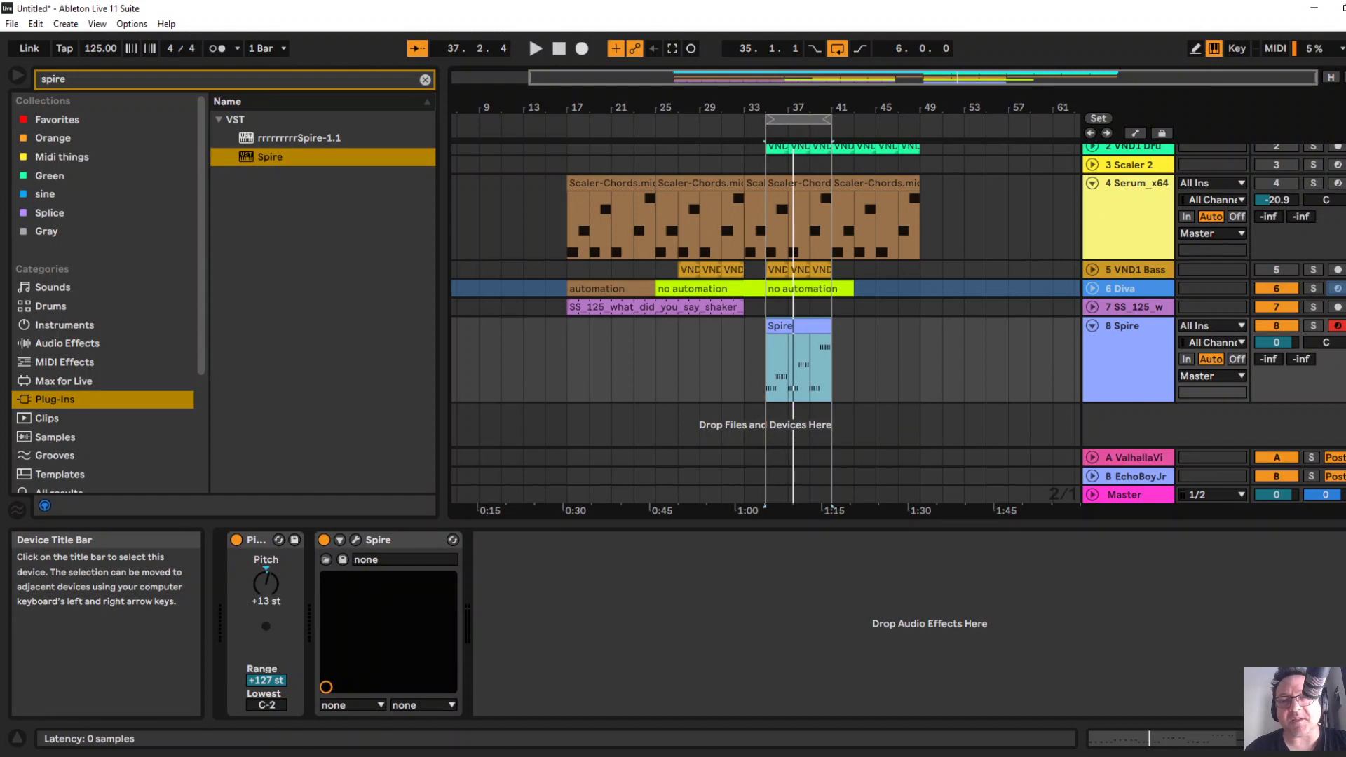
Group the Spire device on track 8 into an Instrument Rack and show only the rack's chain list.
key("space")
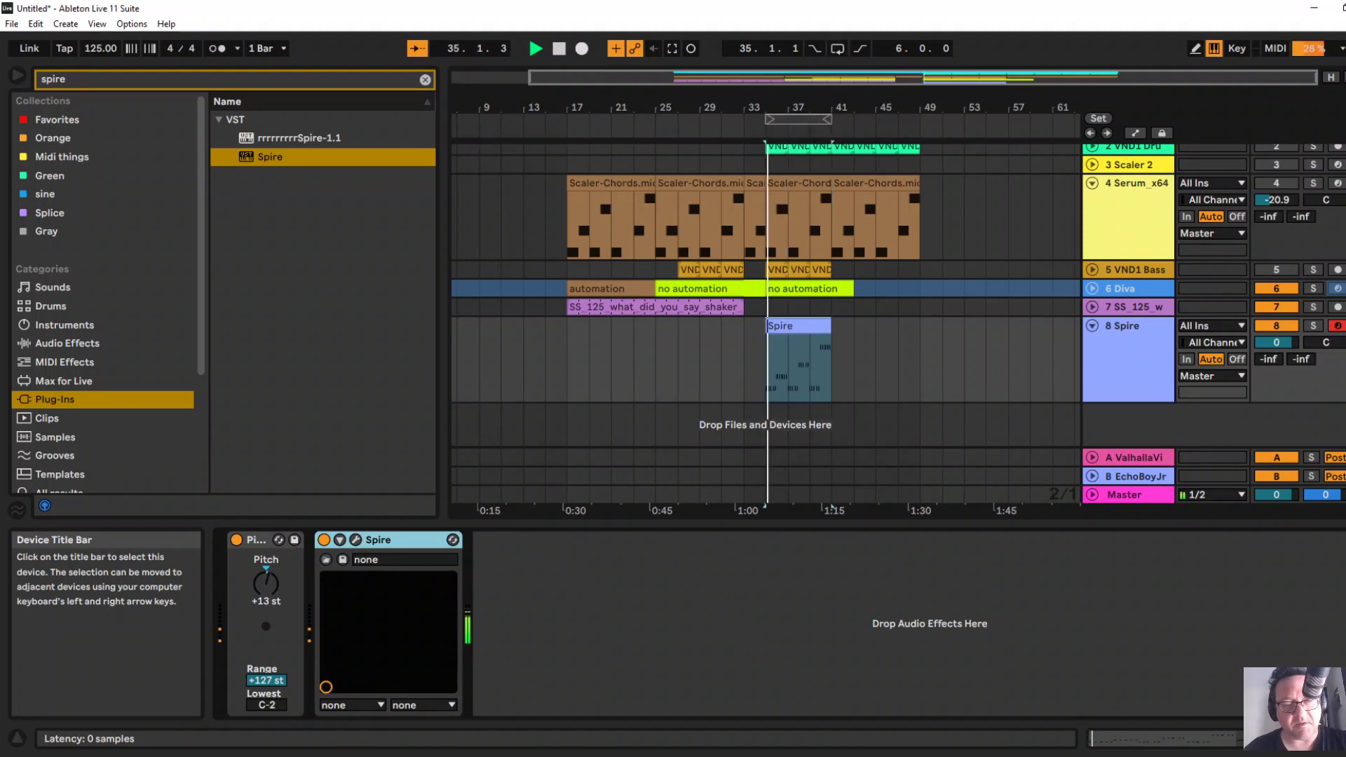
key("space")
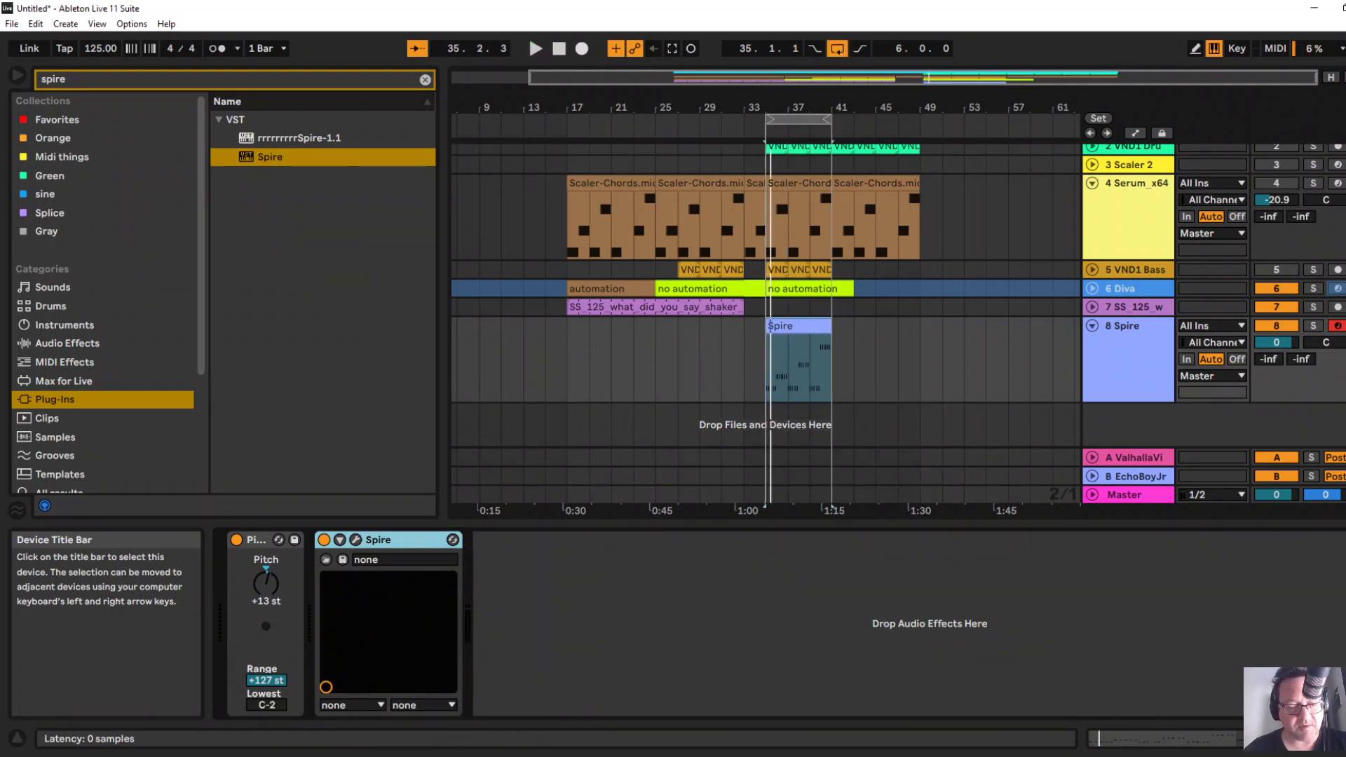
key("ctrl+g")
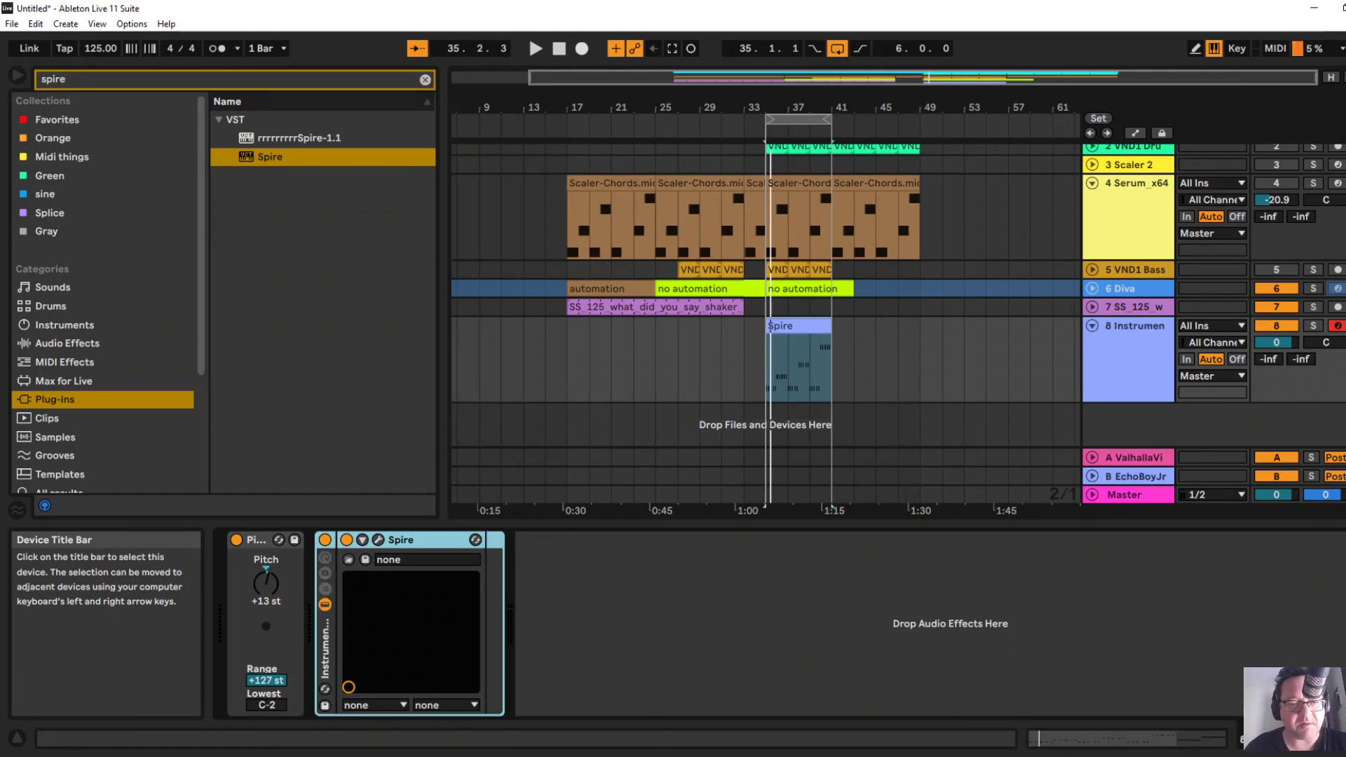
left_click(325, 589)
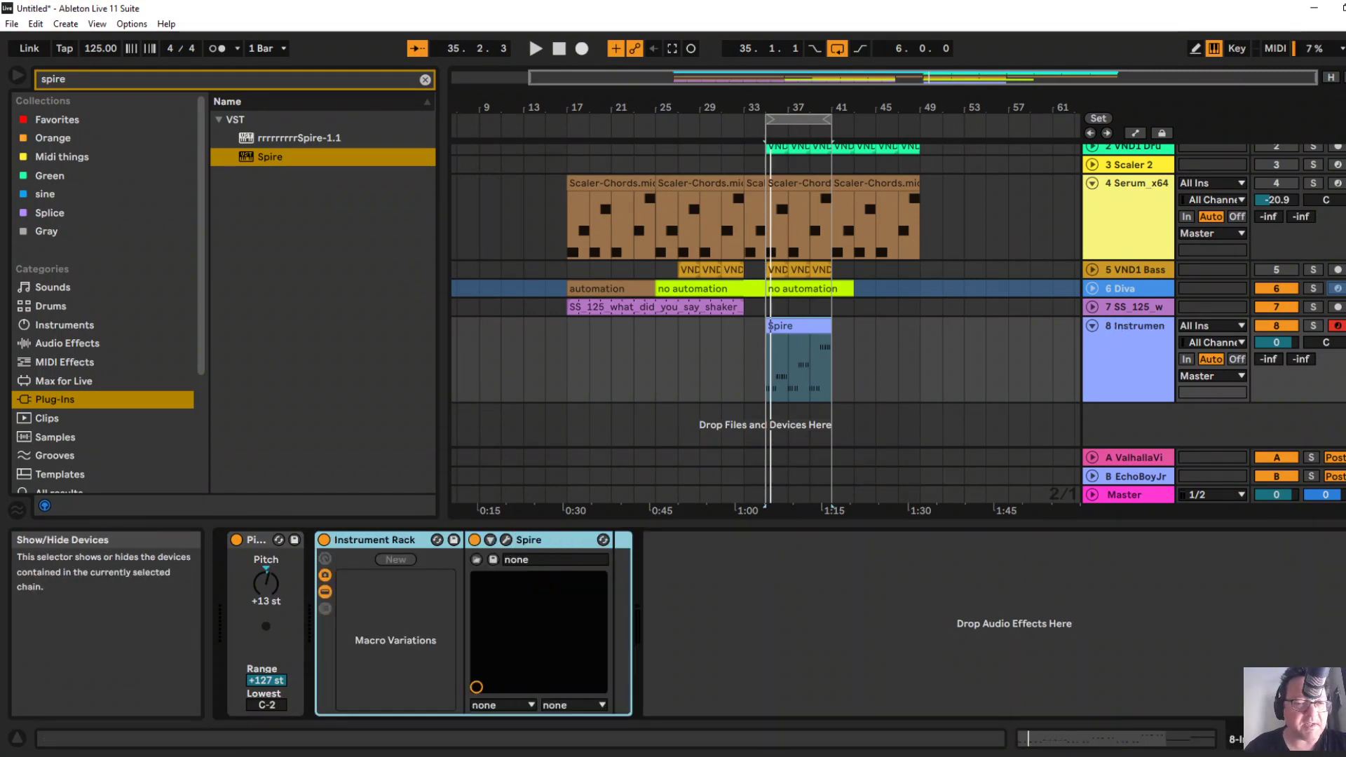
left_click(324, 591)
left_click(324, 608)
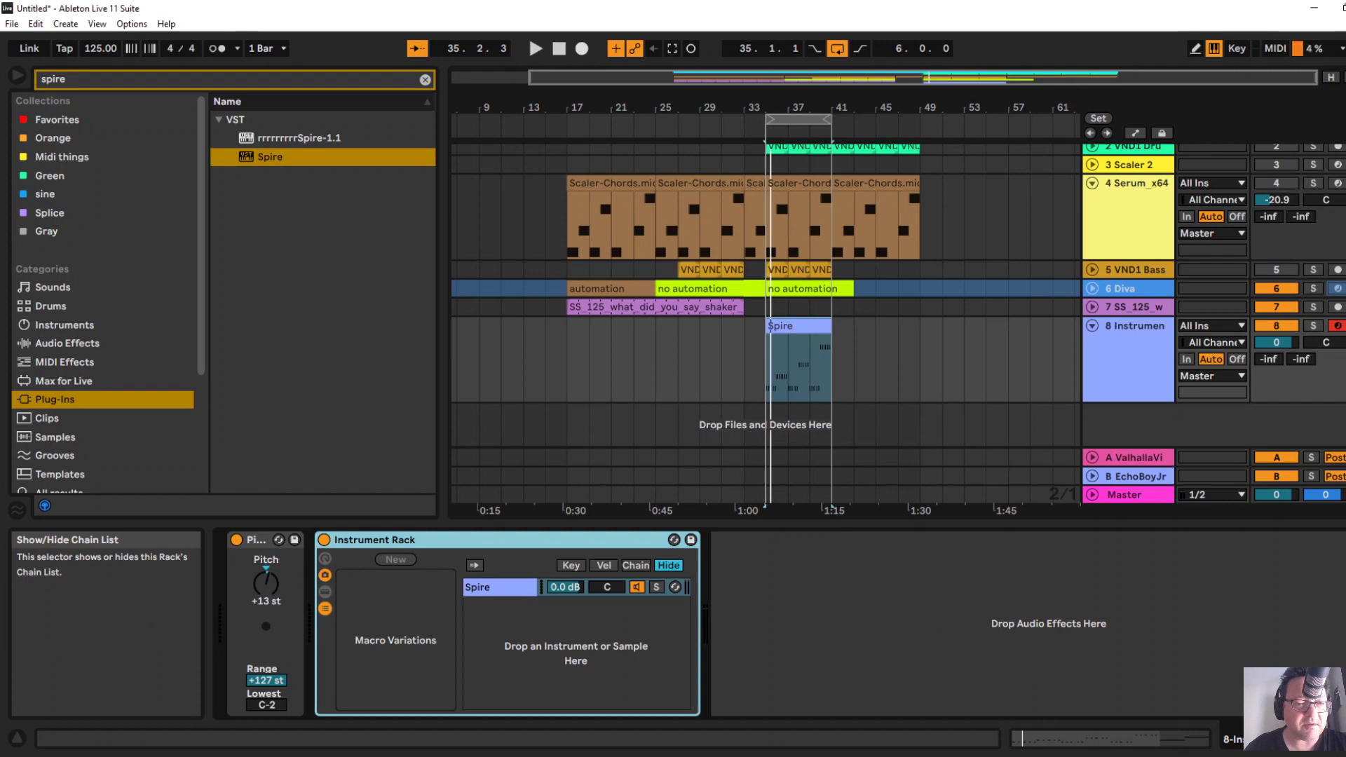
left_click(325, 574)
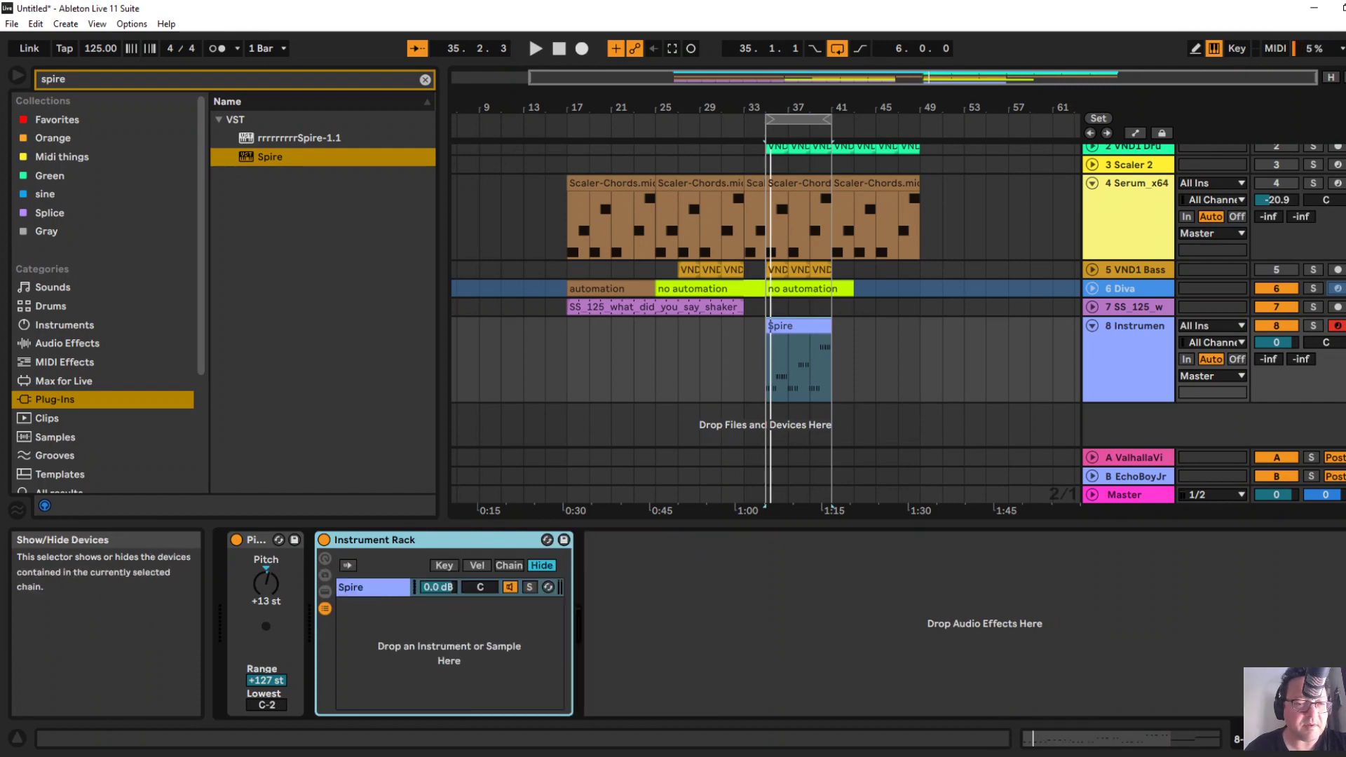
Duplicate the Spire chain in the rack and replace the copy's instrument with Serum_x64.
right_click(379, 586)
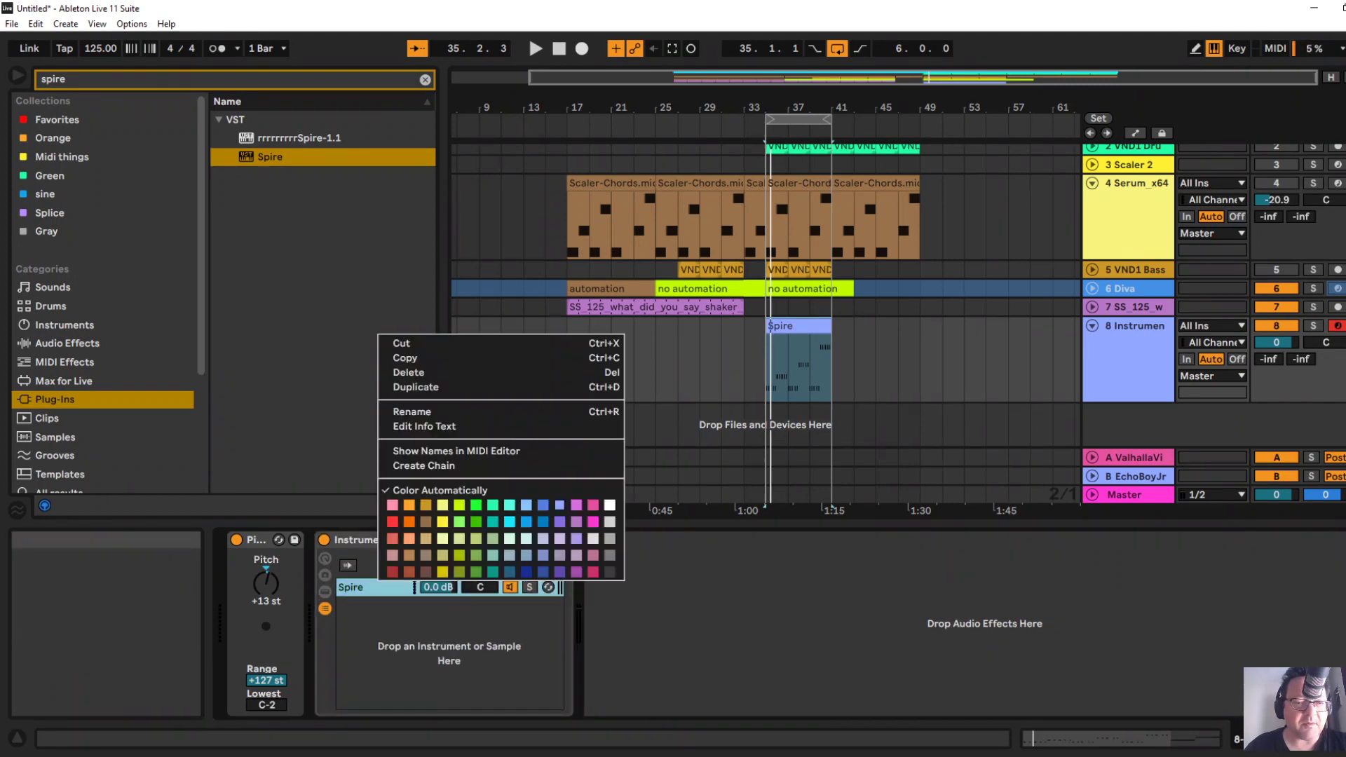
left_click(420, 387)
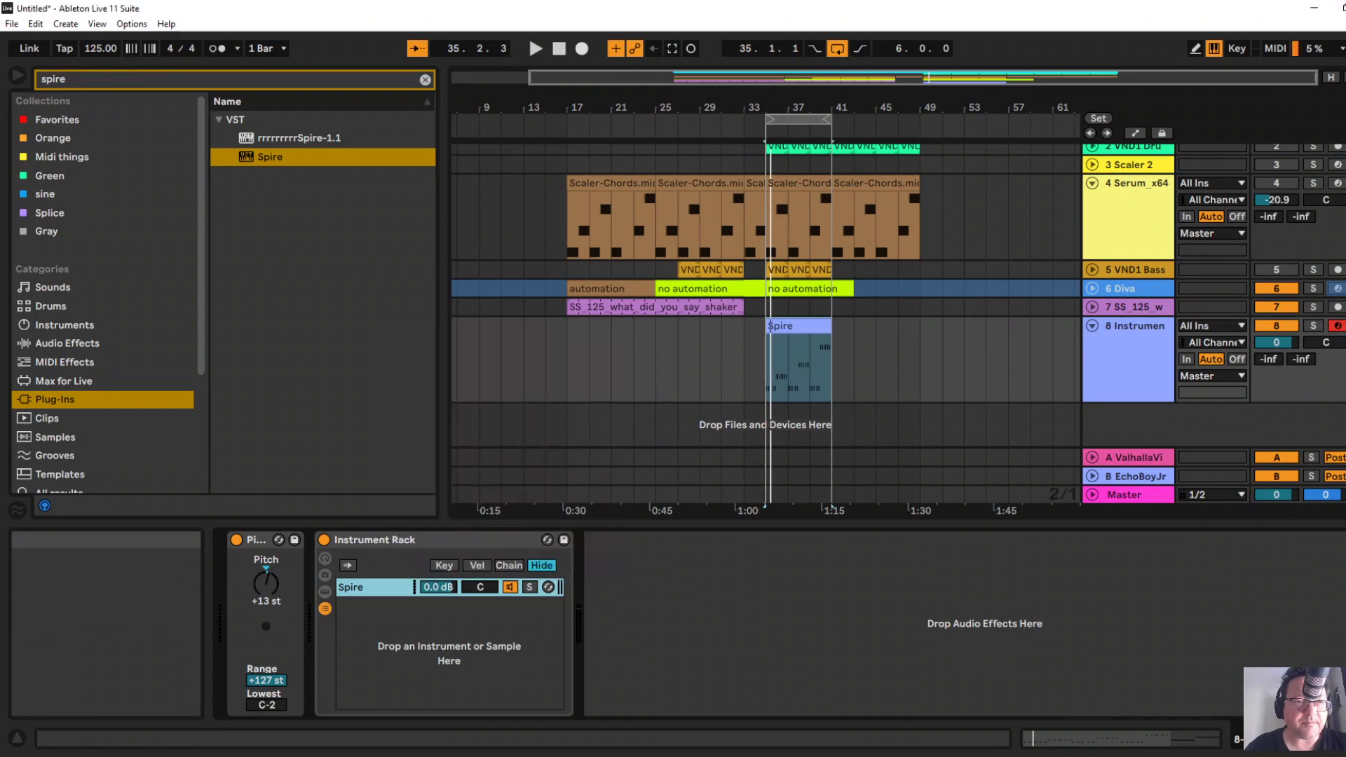
type("seru")
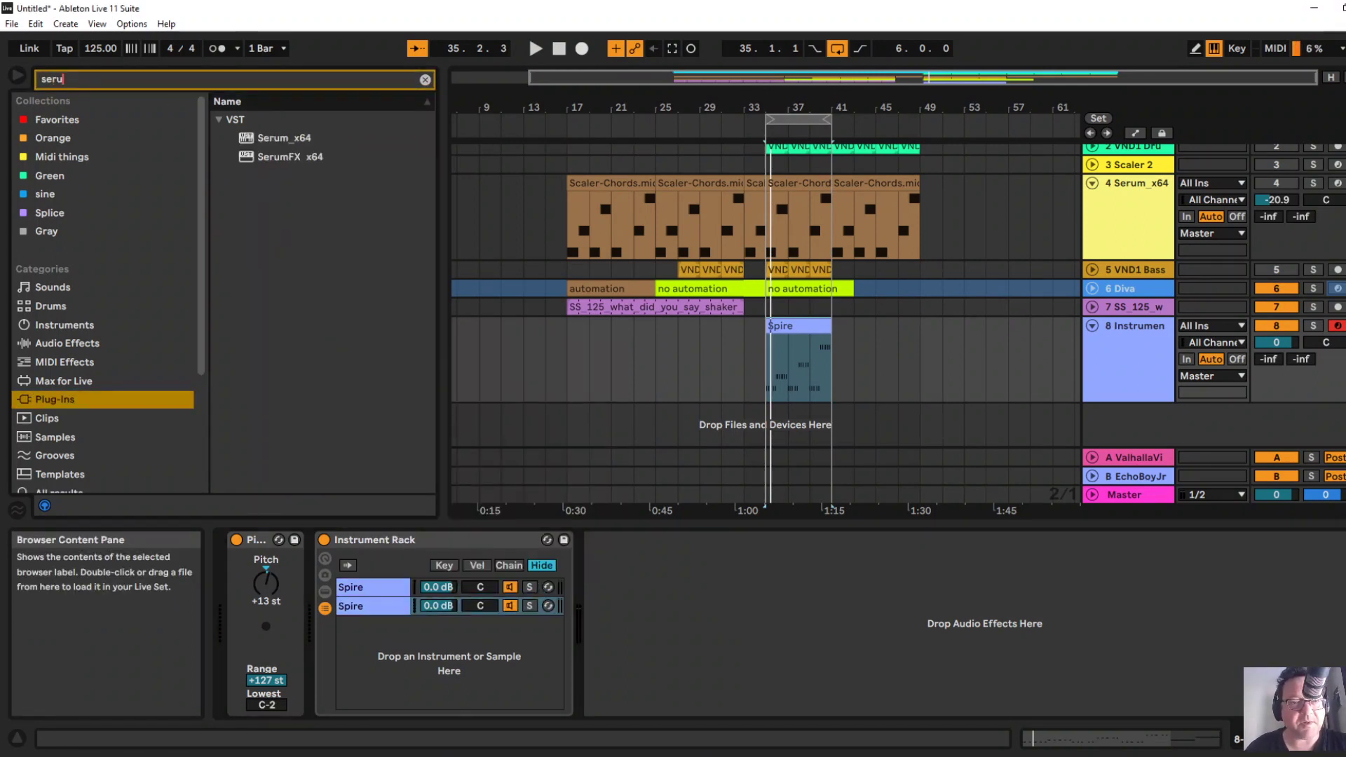
left_click_drag(284, 138, 382, 607)
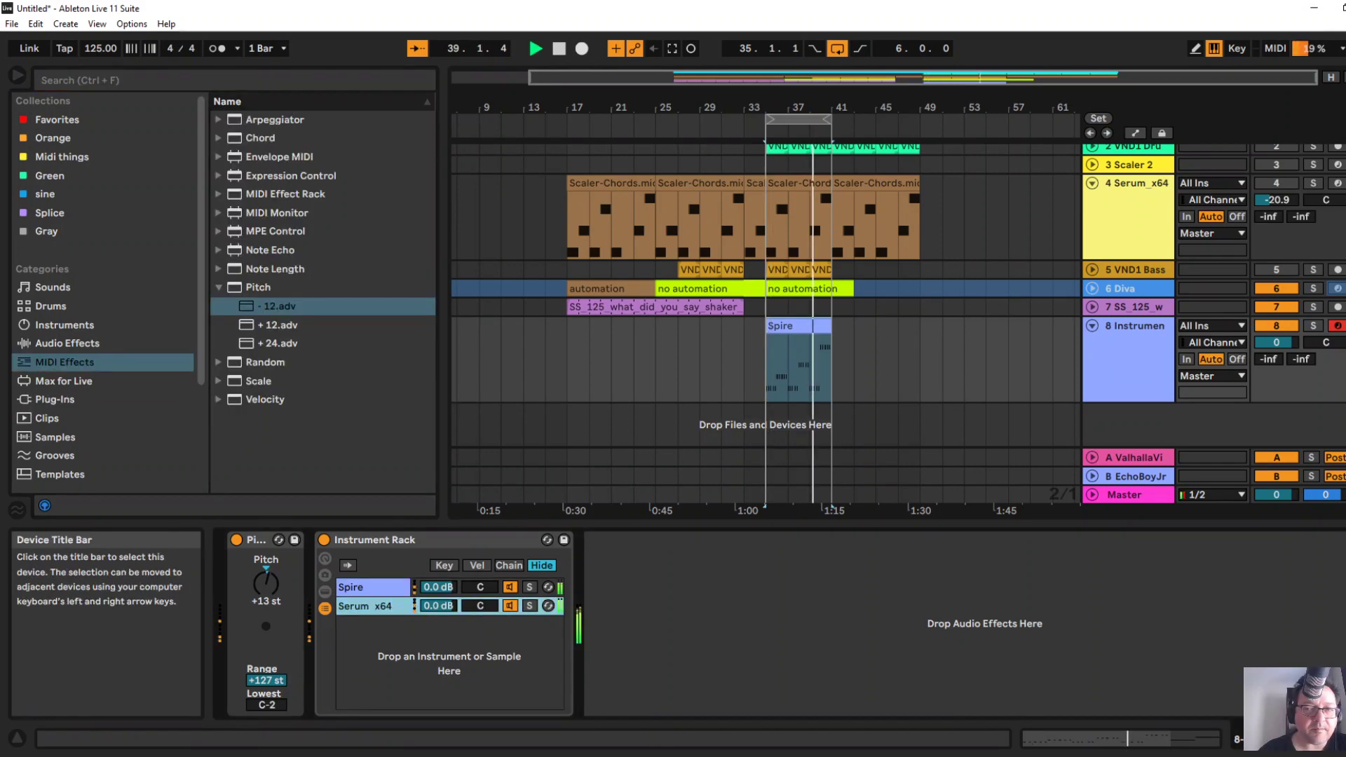
Lower the rack track's volume to -2.8 dB and the Diva track's volume to -22.0 dB during playback.
left_click_drag(1276, 343, 1276, 359)
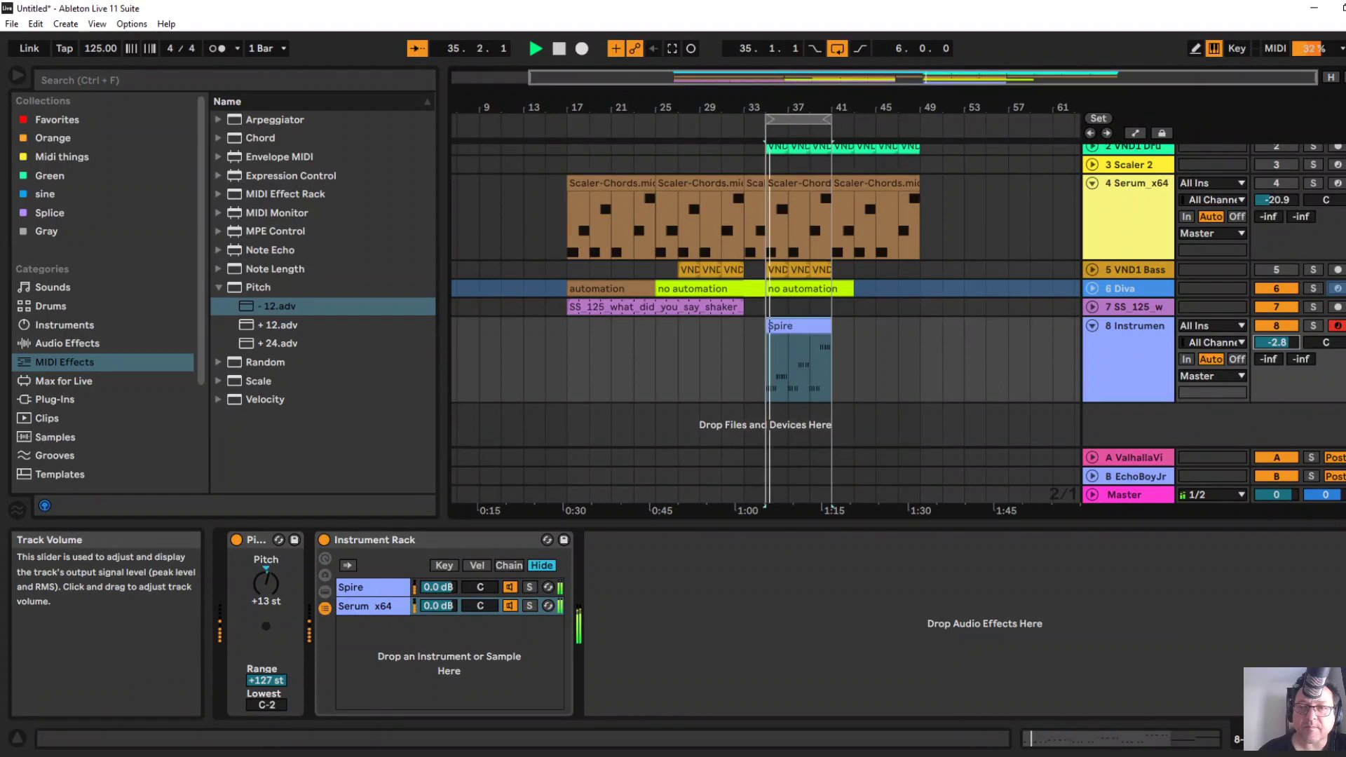
left_click(1092, 288)
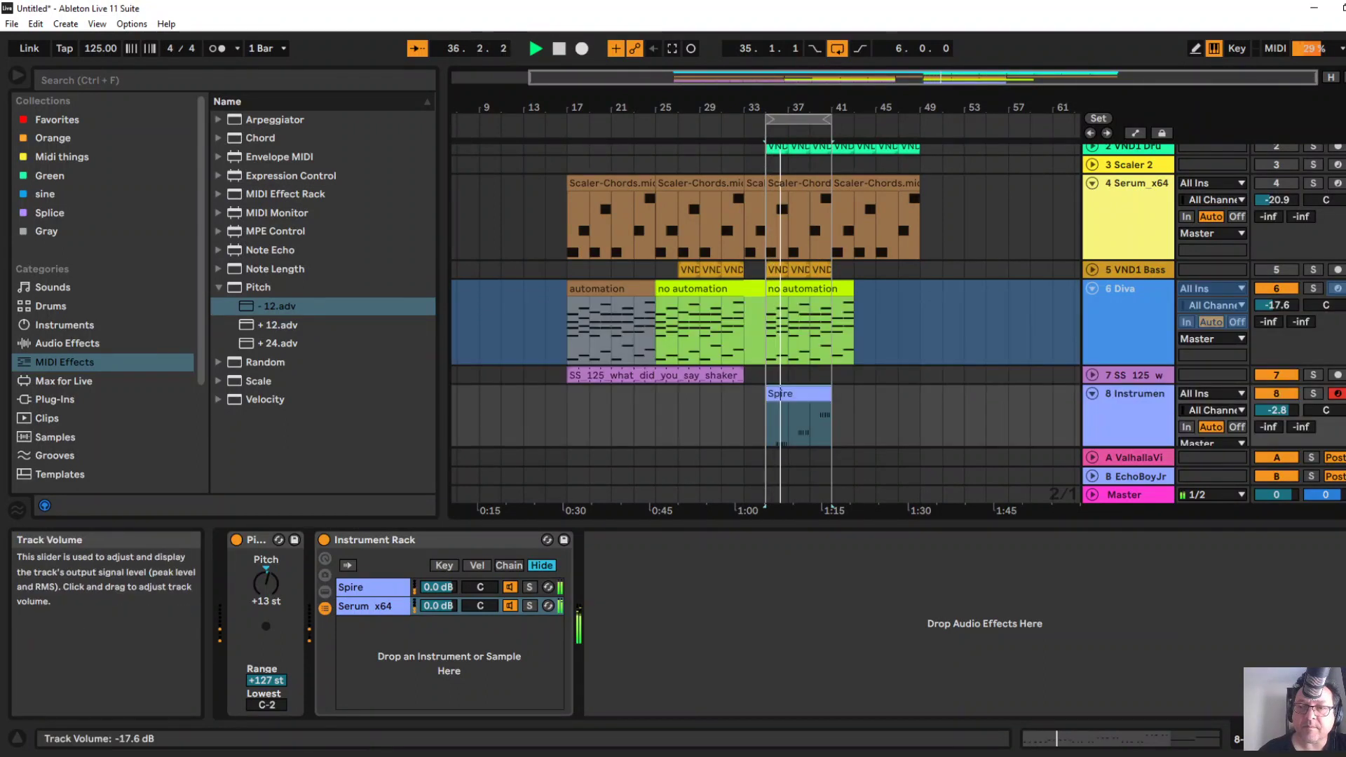
left_click_drag(1276, 305, 1275, 323)
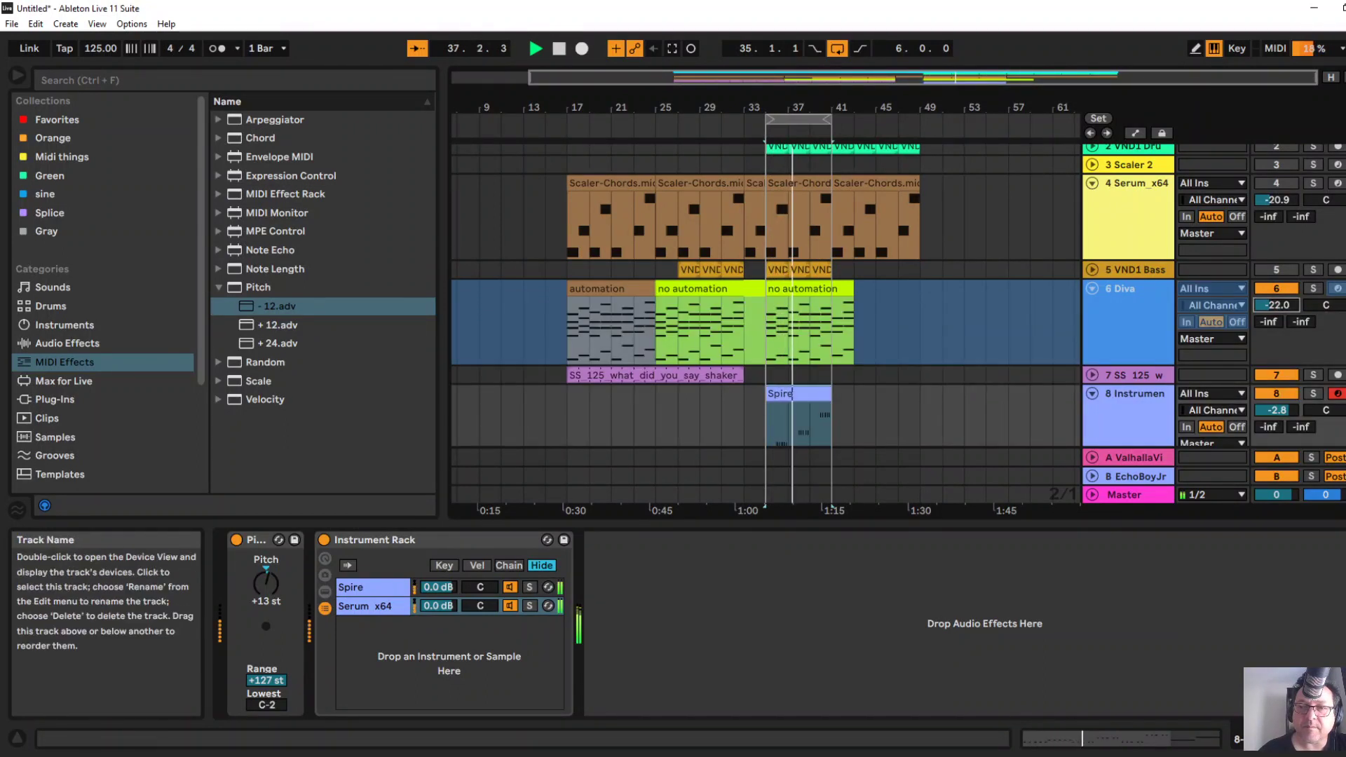
left_click(1092, 289)
Stop playback, open the Spire clip in an enlarged note editor, and select the last four D#2 notes of its first bar.
double_click(795, 326)
key("space")
left_click_drag(795, 501, 795, 201)
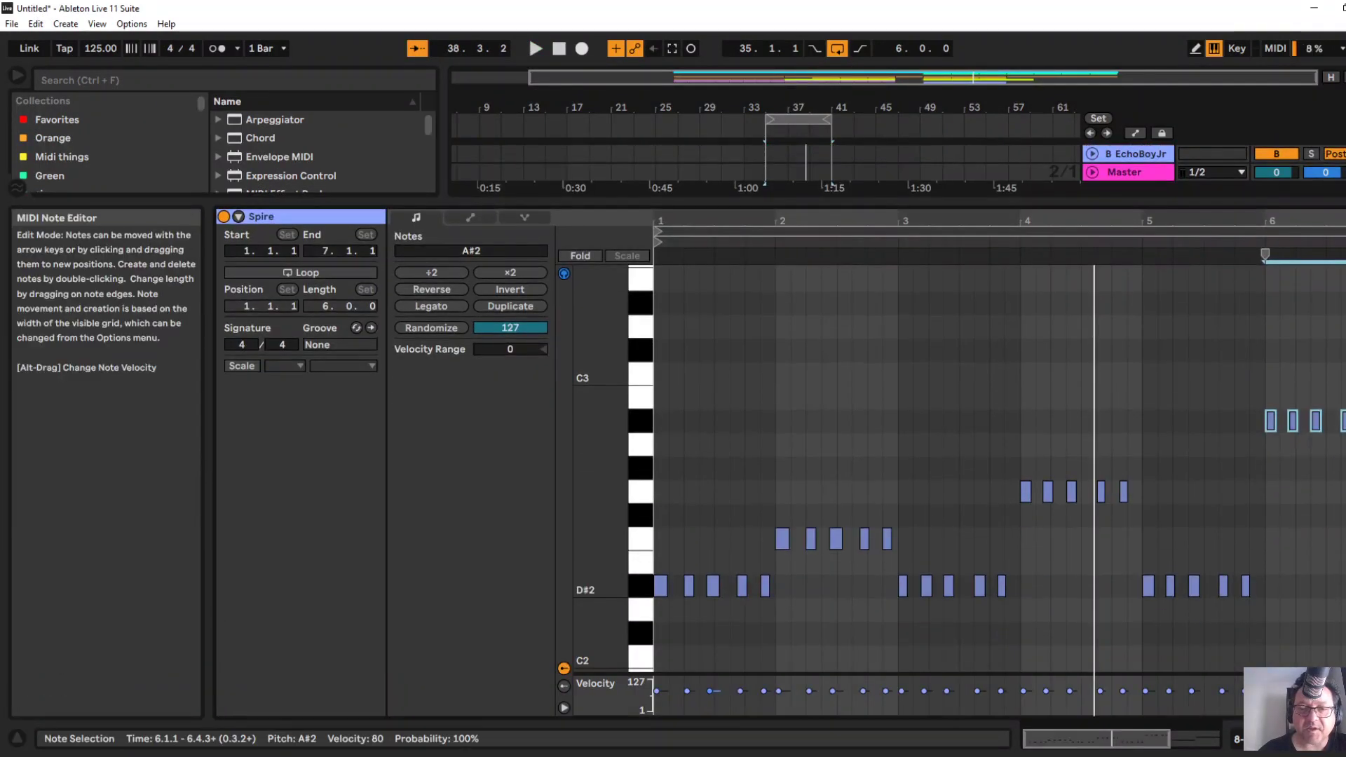
left_click_drag(689, 596, 813, 605)
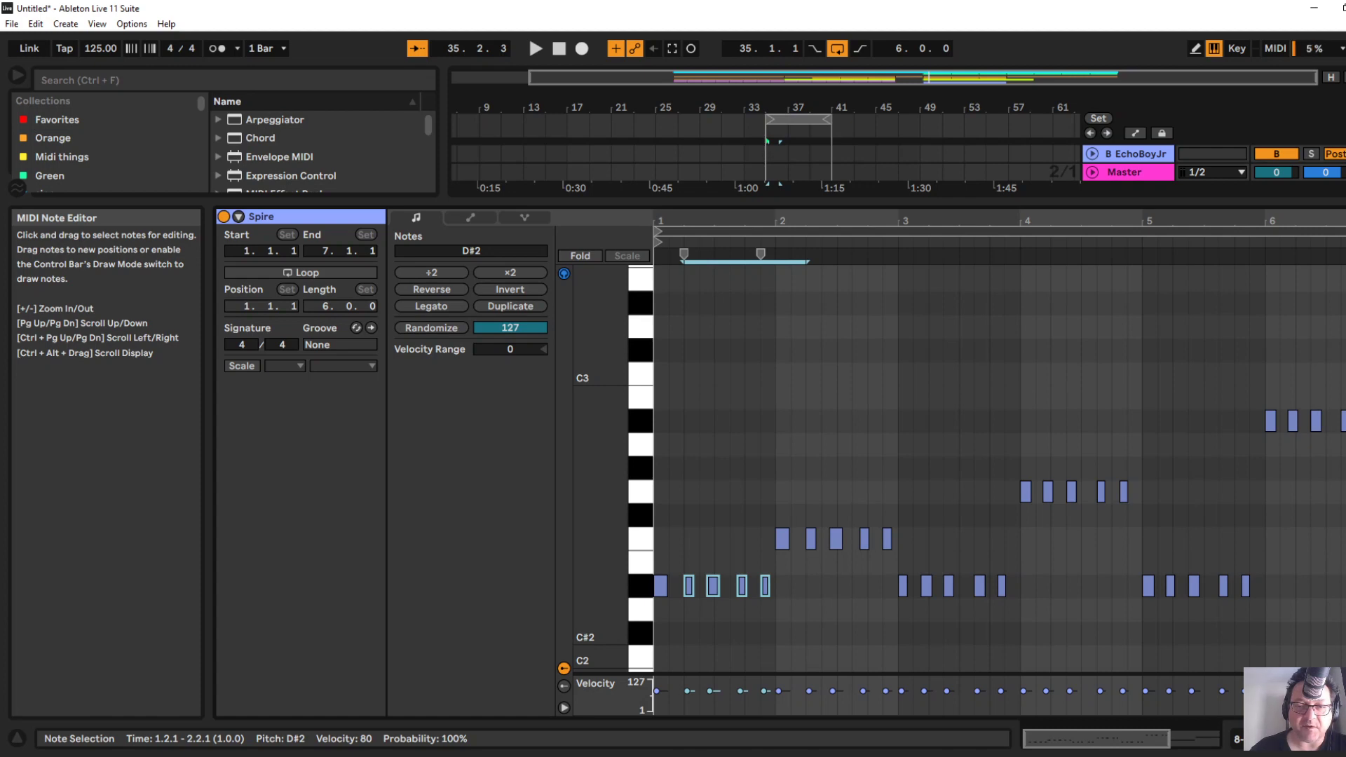
left_click_drag(753, 220, 1079, 298)
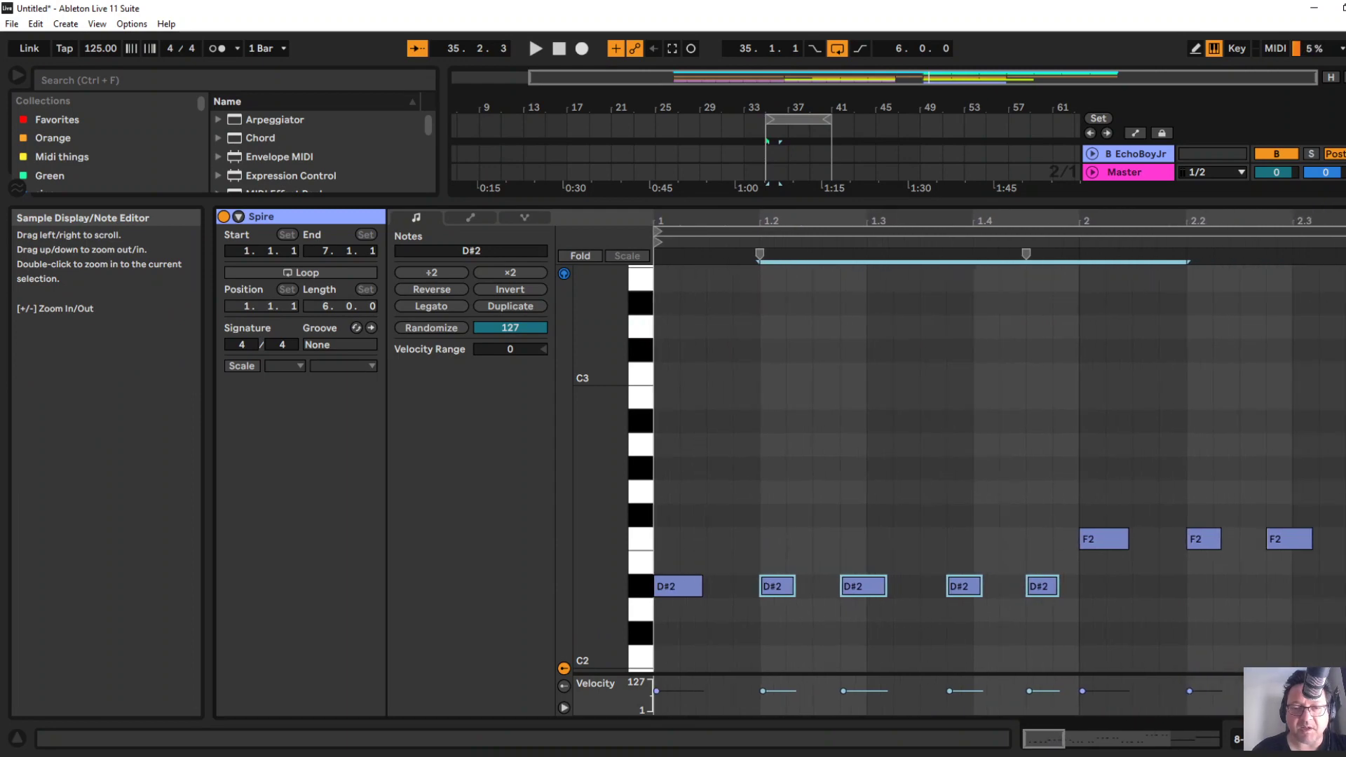
Move the four selected D#2 notes two sixteenths earlier, then shift the D#2 note at 1.3.2 to 1.3.1, checking the timing by playback.
key("Left")
key("space")
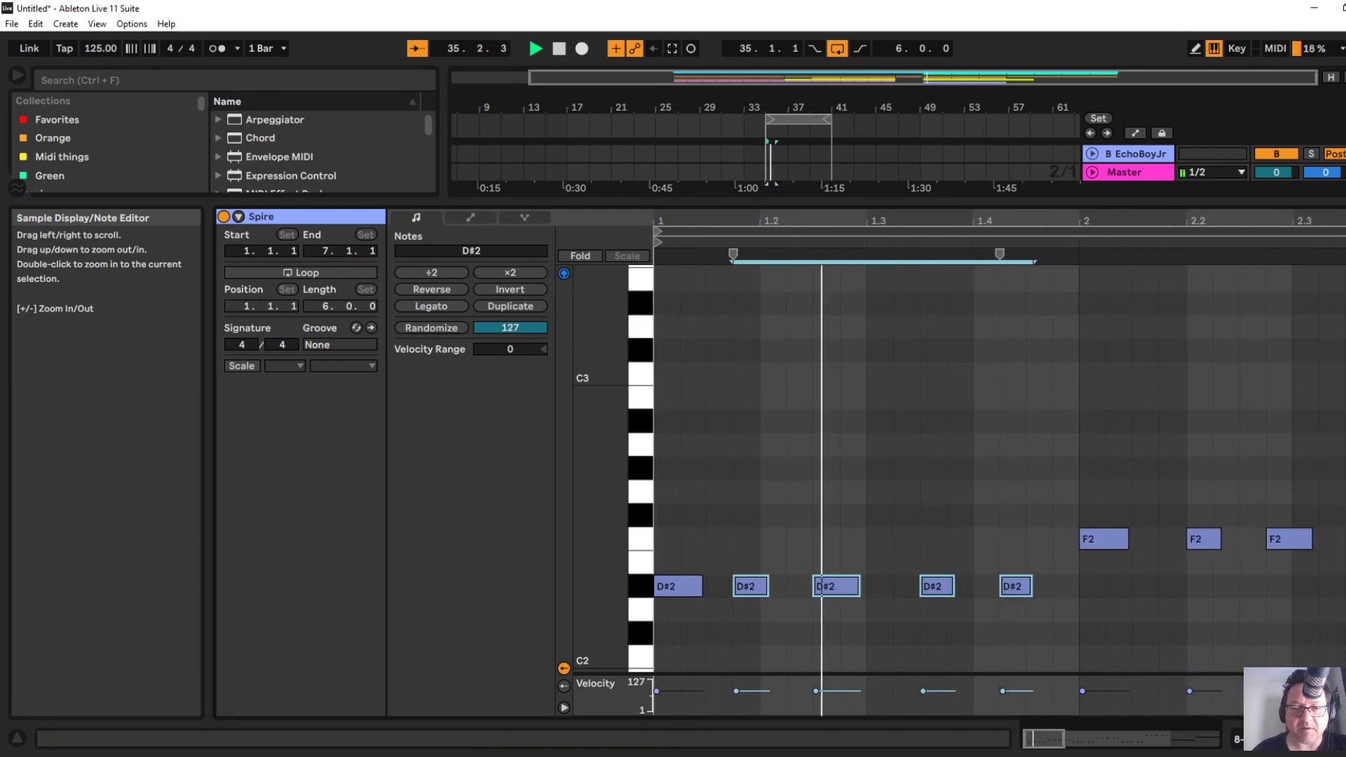
key("Left")
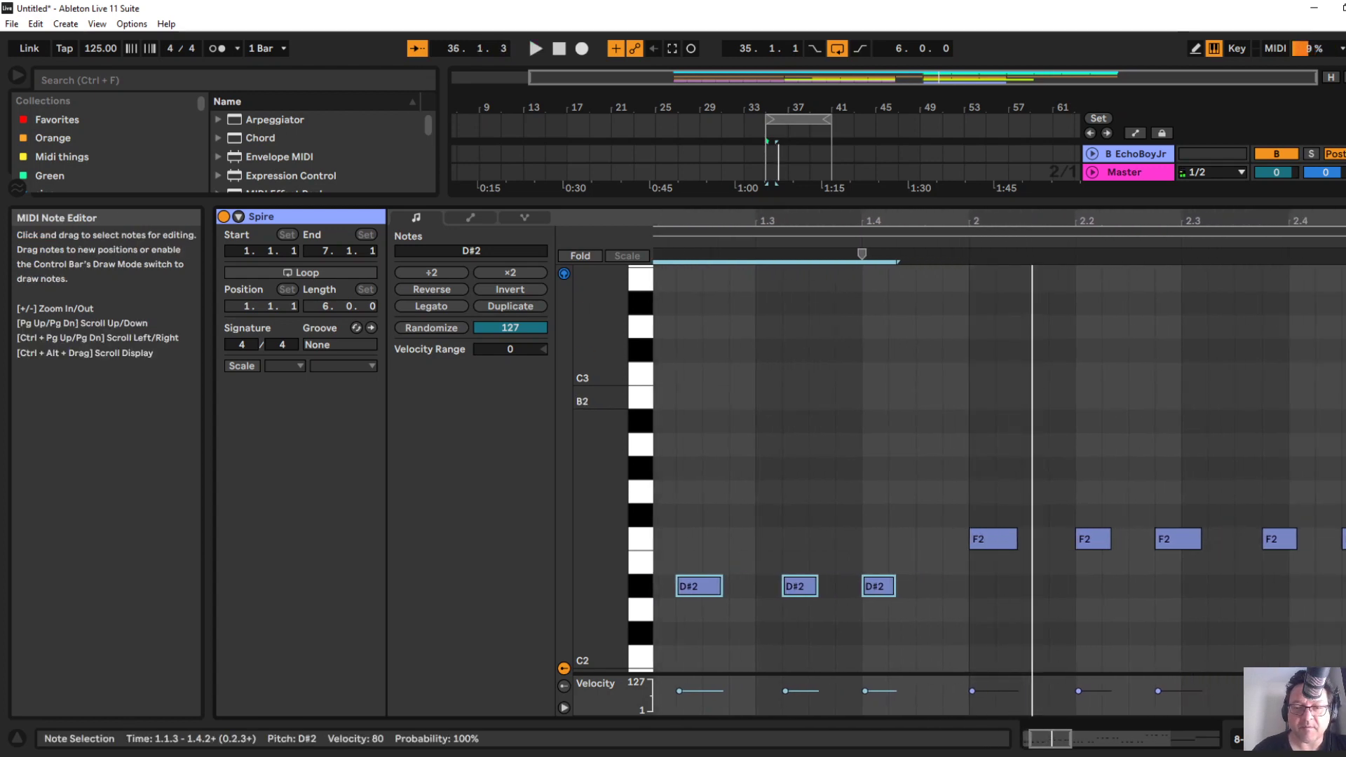
left_click_drag(825, 550, 793, 633)
key("space")
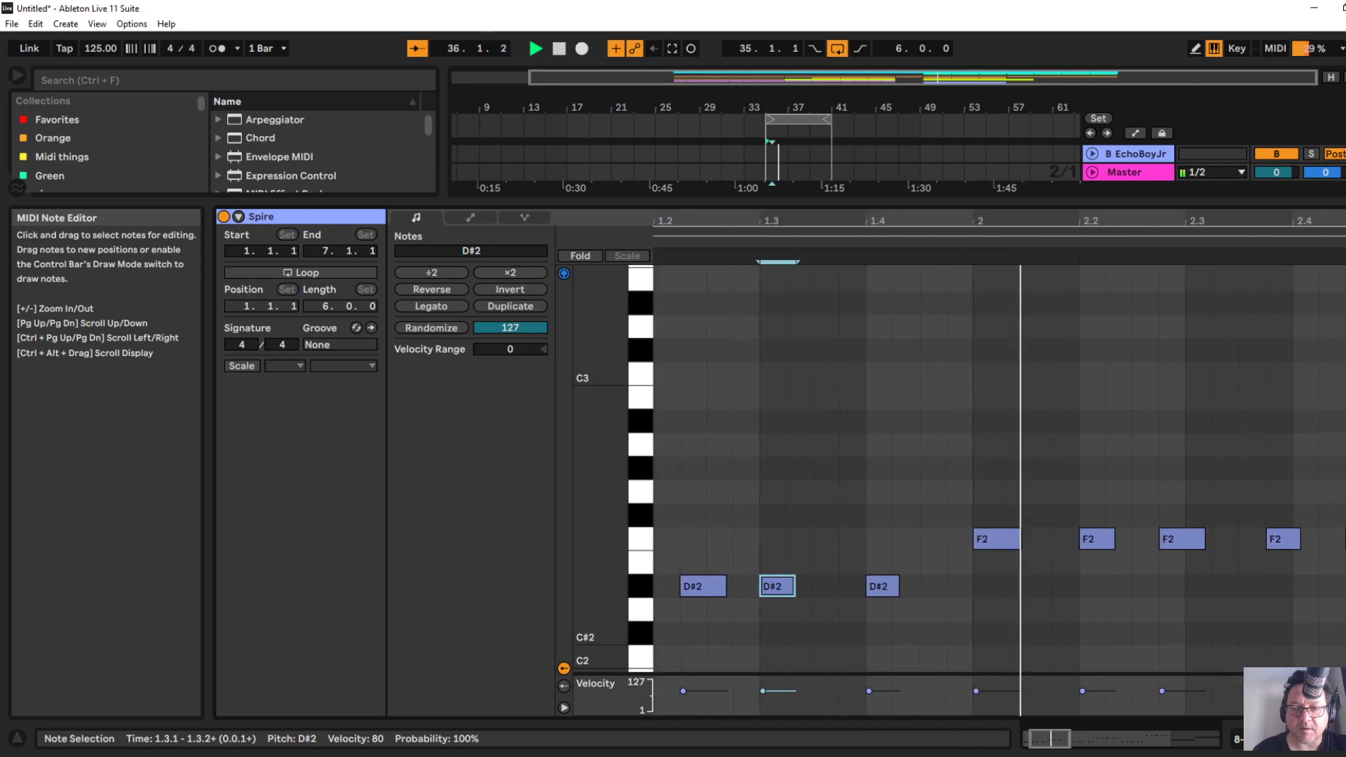
key("space")
Raise the second note in each of bars 2, 4, 6 and 7 of the Spire clip by one octave.
key("x")
left_click(767, 517)
left_click(760, 539)
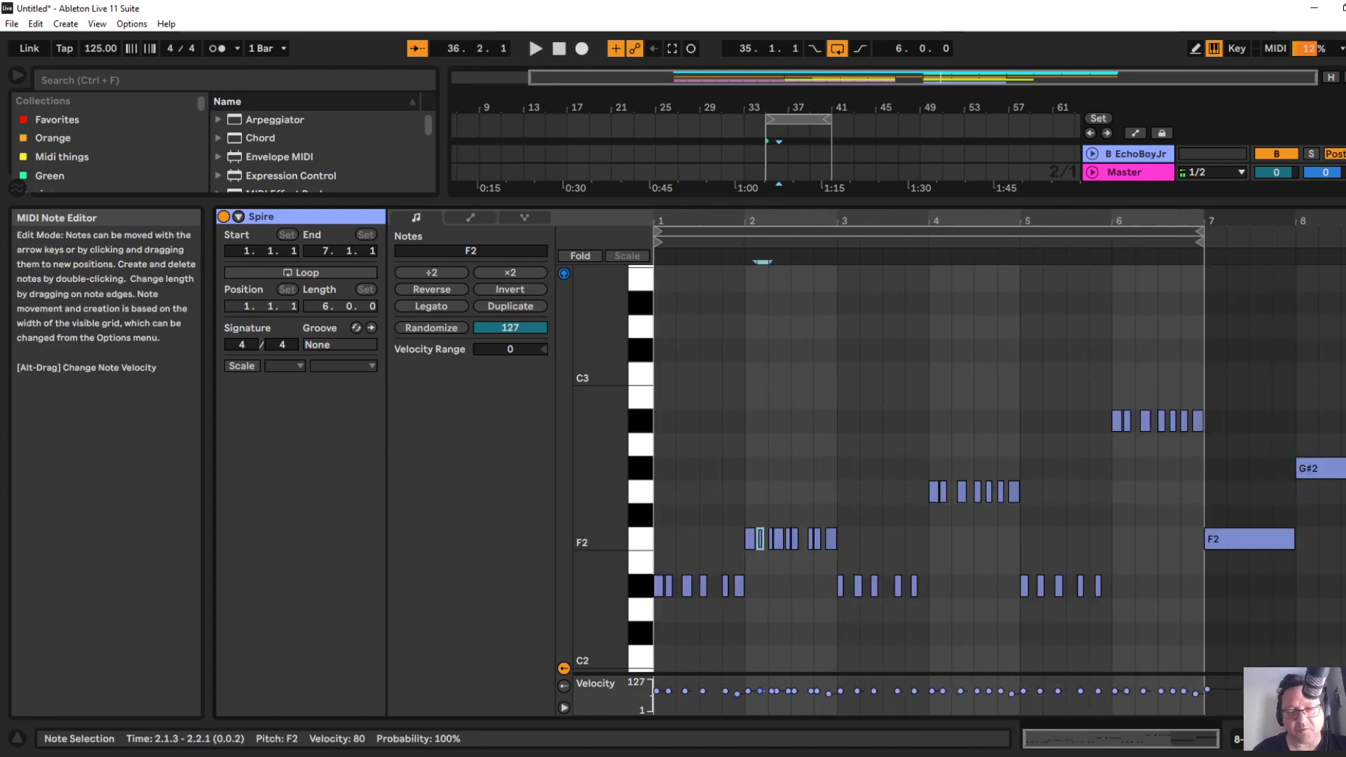
key("shift+Up")
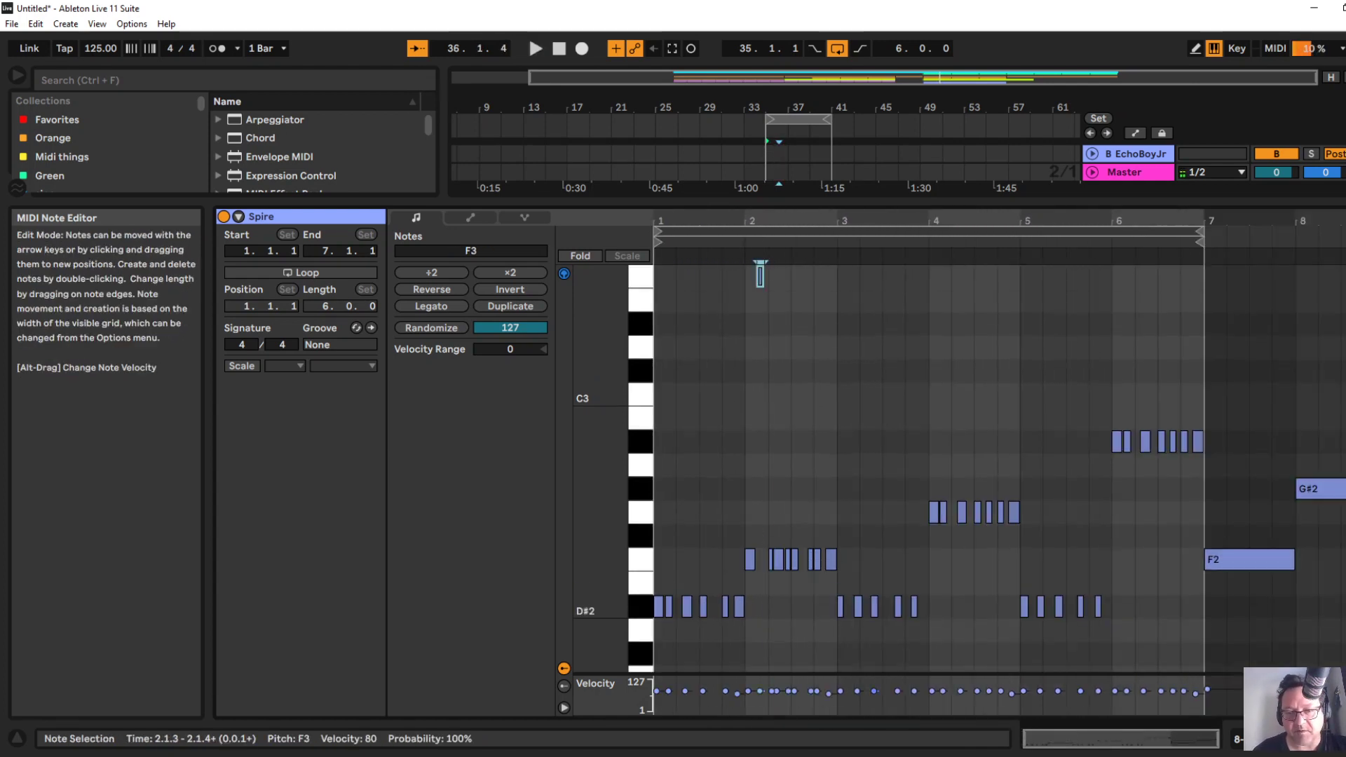
left_click(961, 491)
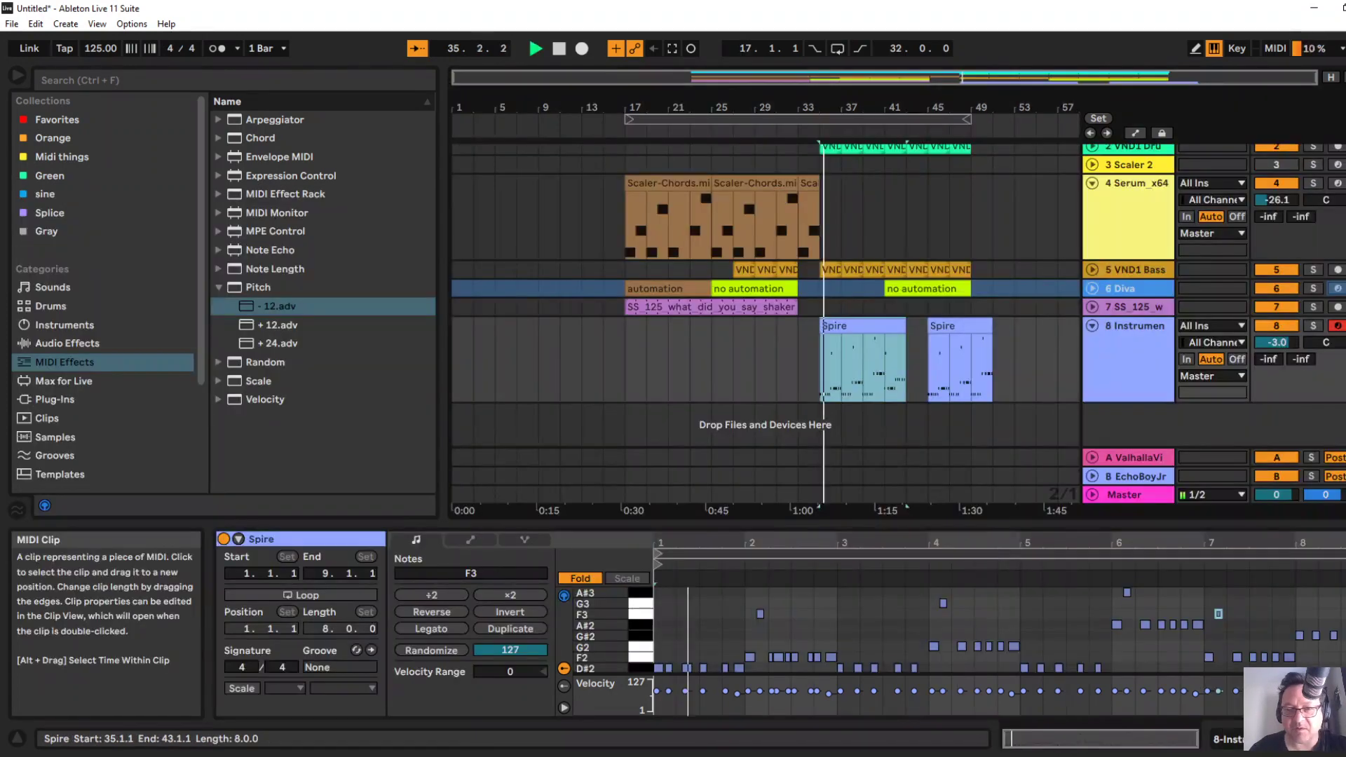
Move the Diva track's last "no automation" clip to start at bar 43 and duplicate the last VND1 Bassdrum clip to bar 49.
left_click(929, 288)
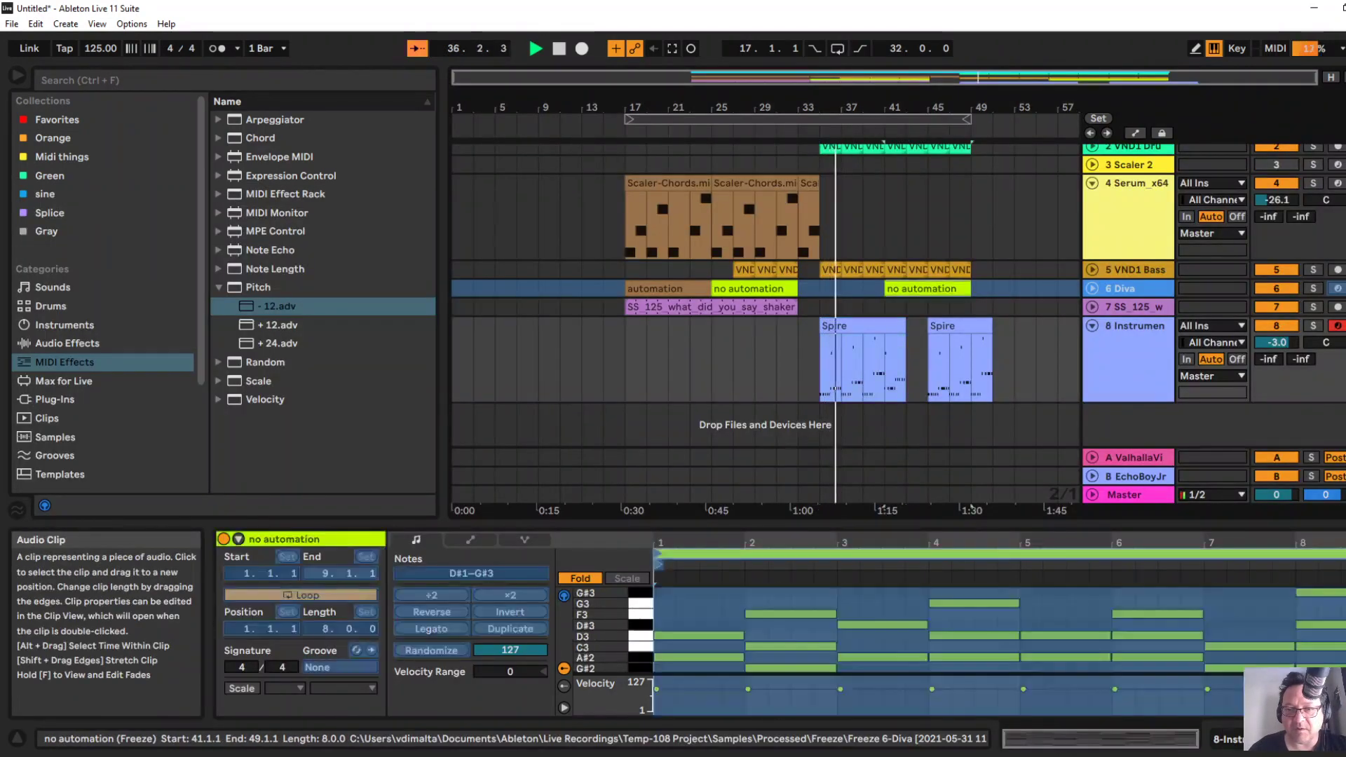
left_click_drag(929, 289, 951, 289)
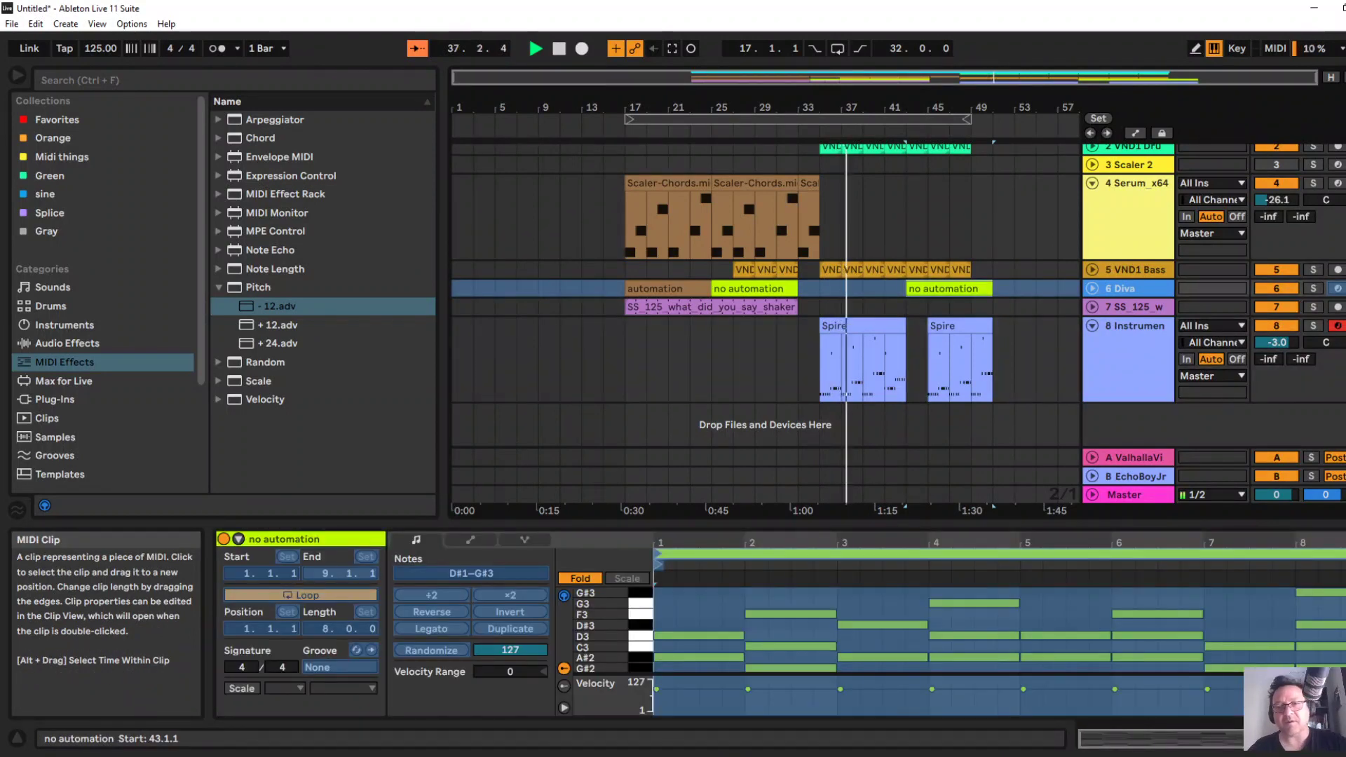
left_click(960, 269)
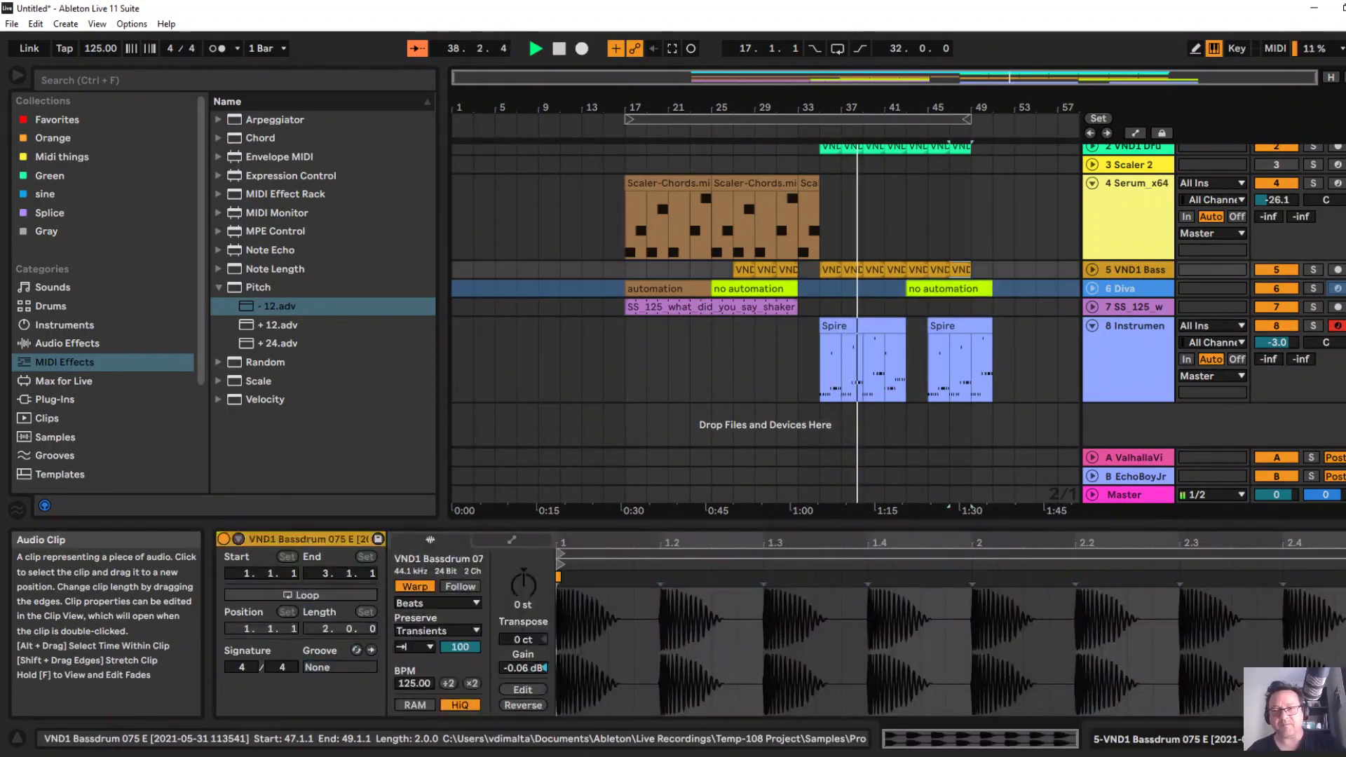
key("ctrl+d")
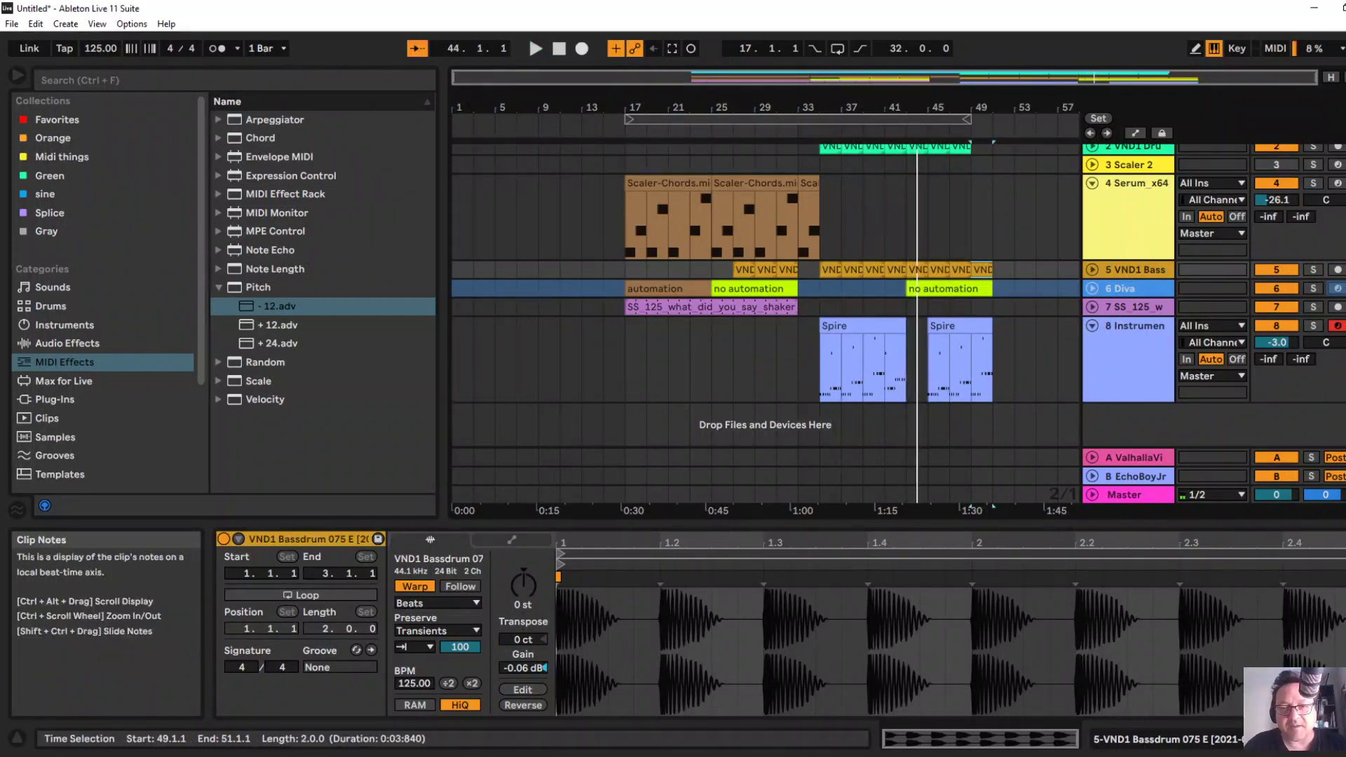
Duplicate the first Spire clip so that the copy starts at bar 43, and start playback.
left_click(870, 326)
key("ctrl+d")
key("space")
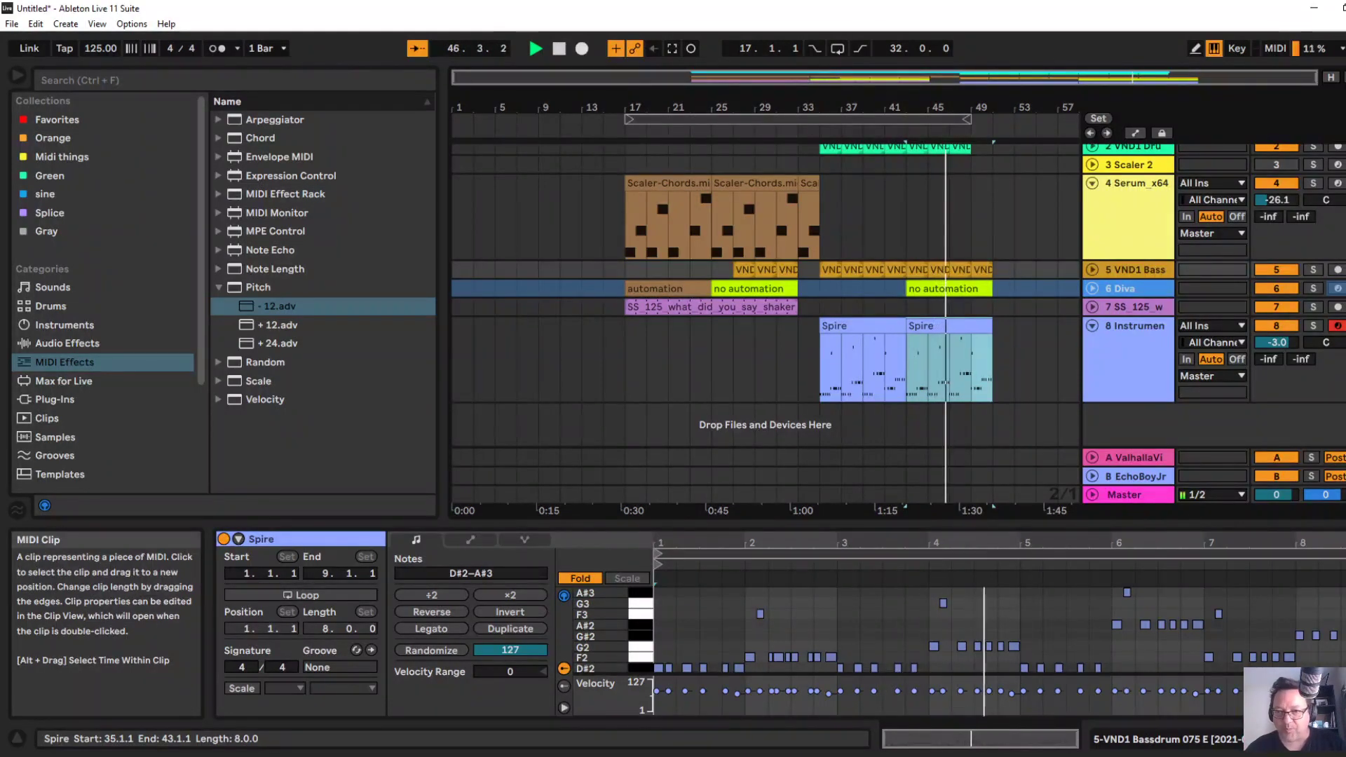
Unfold the Diva track, raise its volume to -21.4 dB, and stop playback.
left_click(1092, 288)
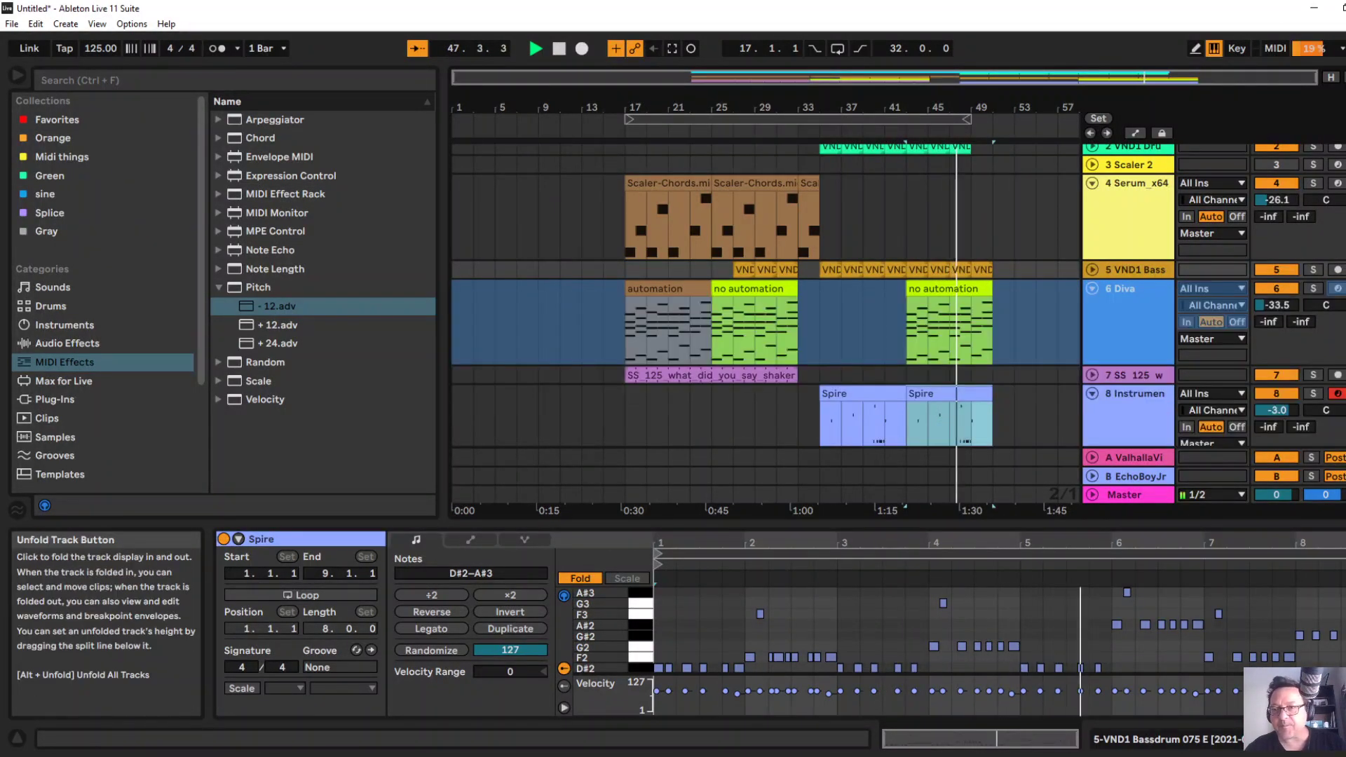
left_click_drag(1276, 305, 1276, 290)
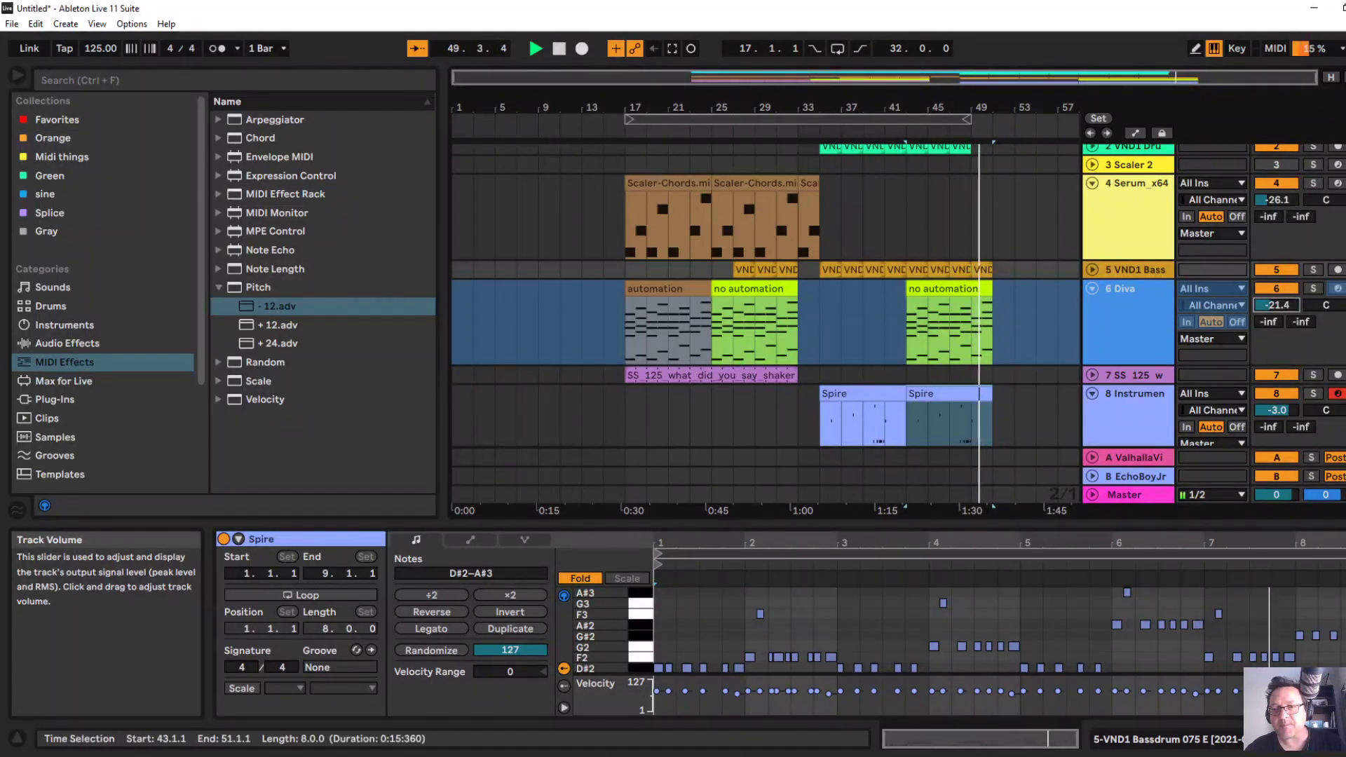
key("space")
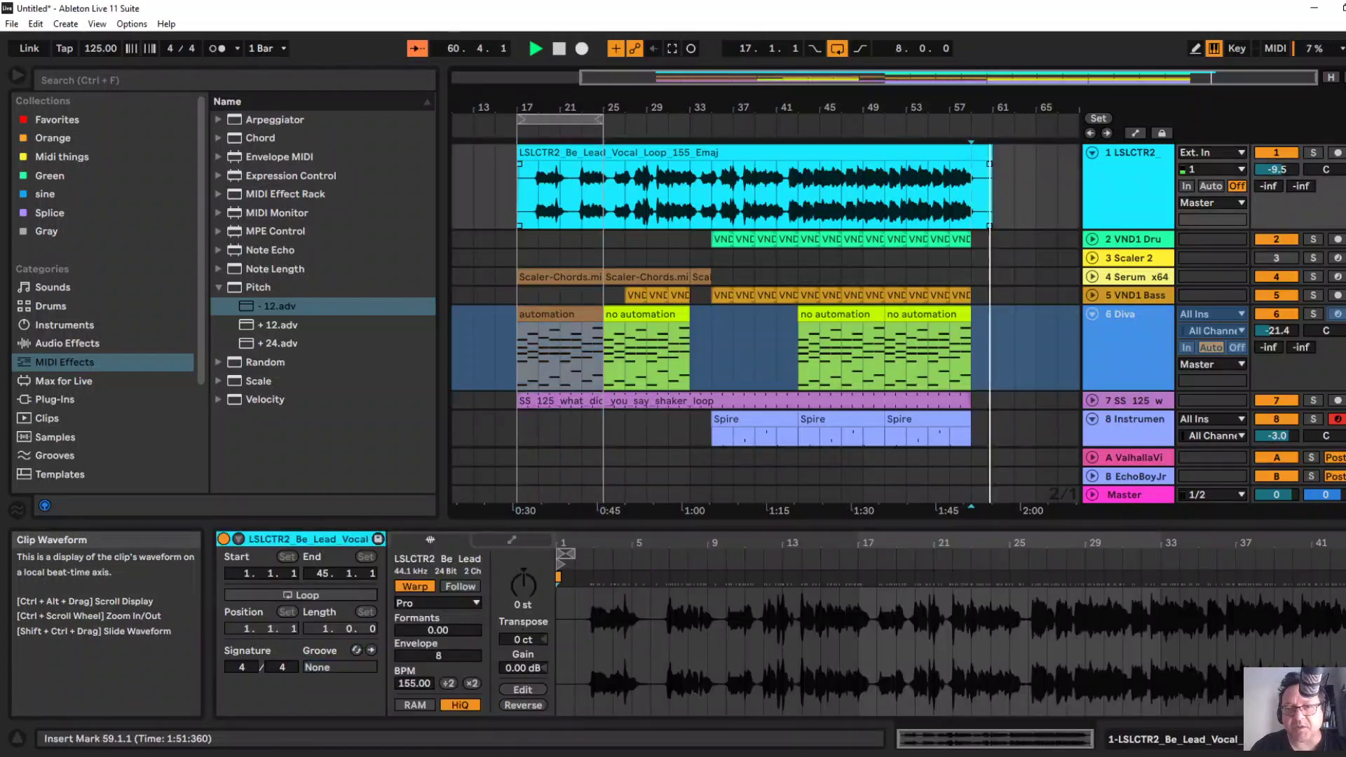
Paste the eight-bar section from bar 17 at bar 59 and fill the bass drum track through bar 67 with VND1 Bassdrum clips.
key("ctrl+v")
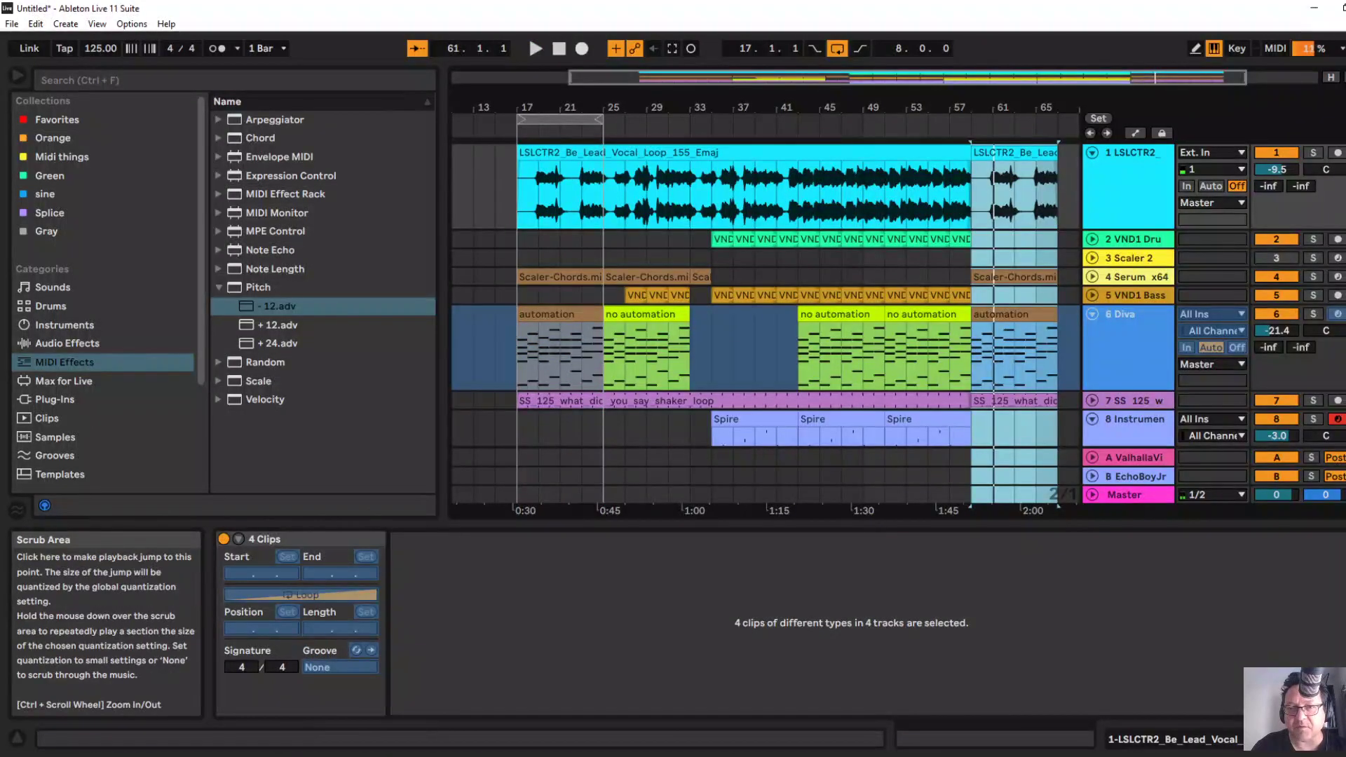
left_click(962, 132)
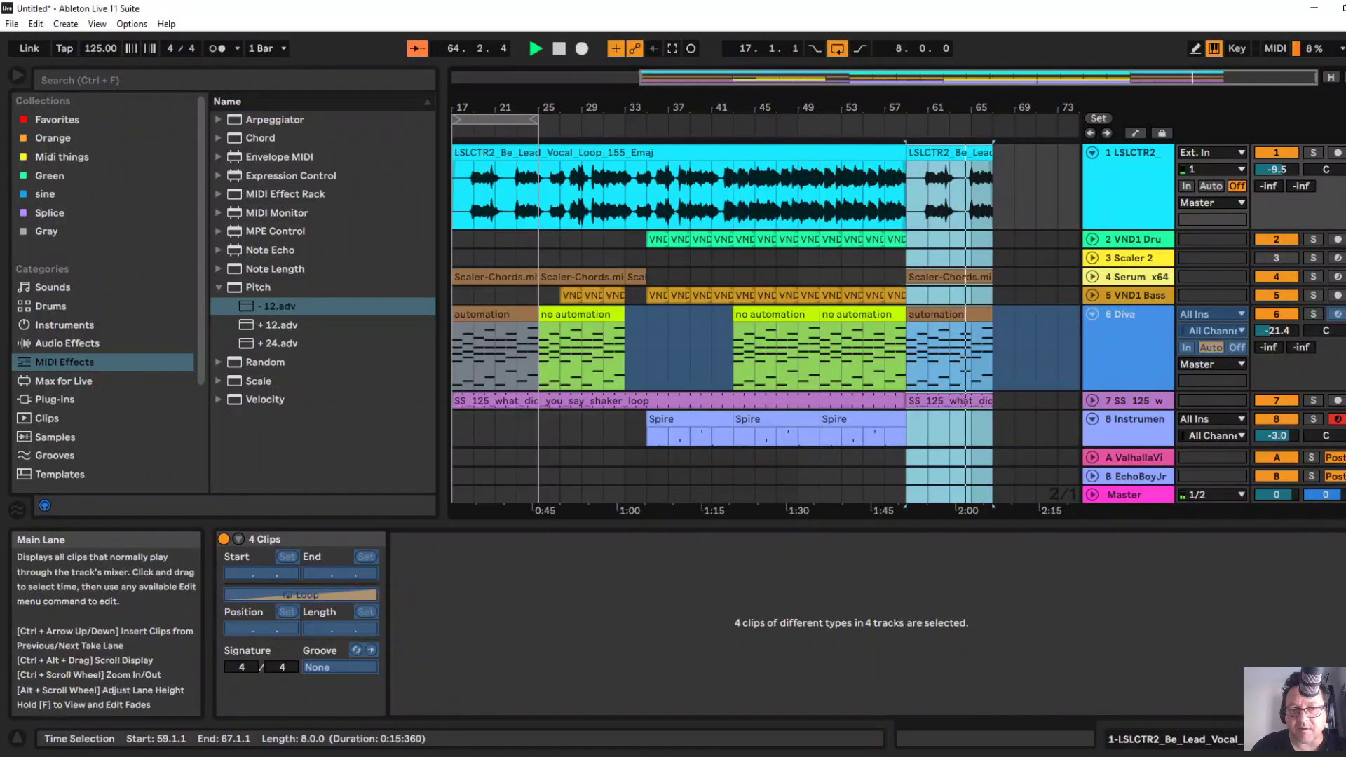
left_click(539, 295)
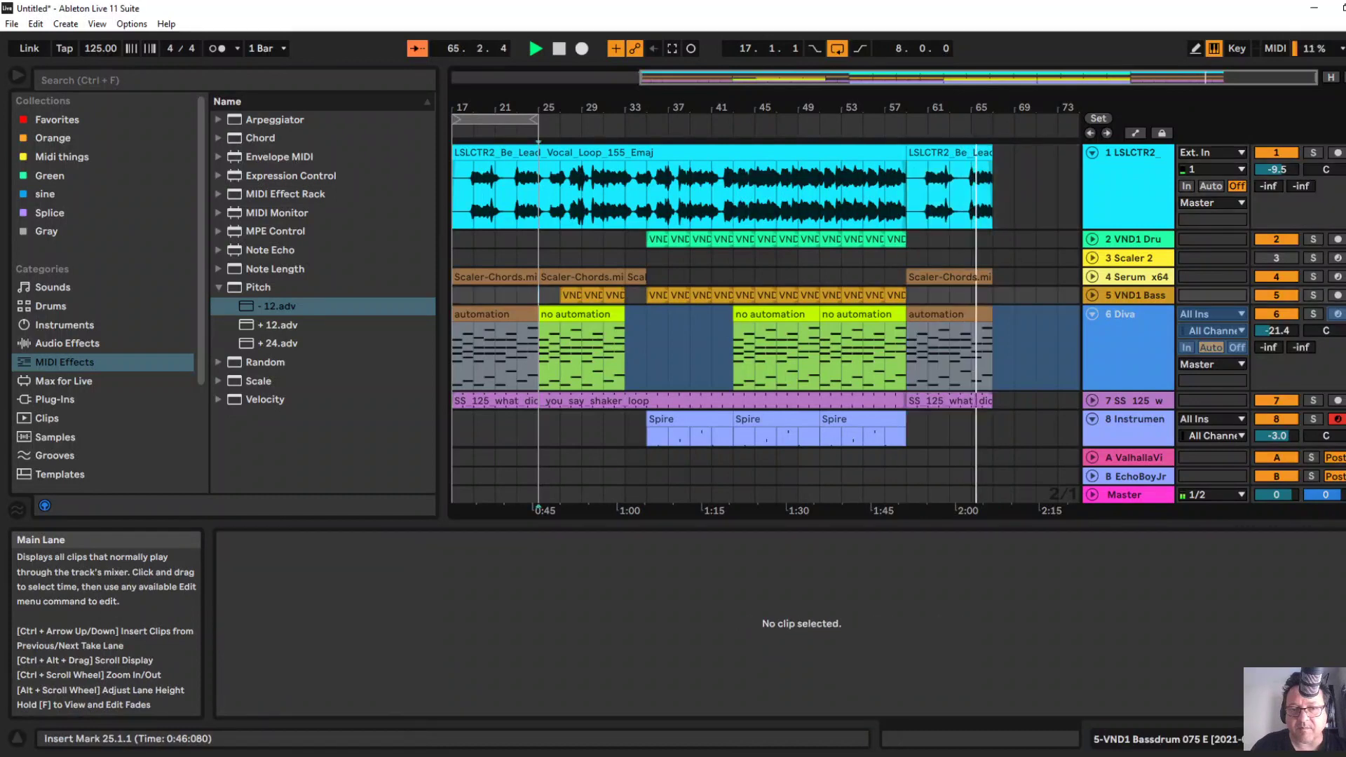
left_click(569, 295)
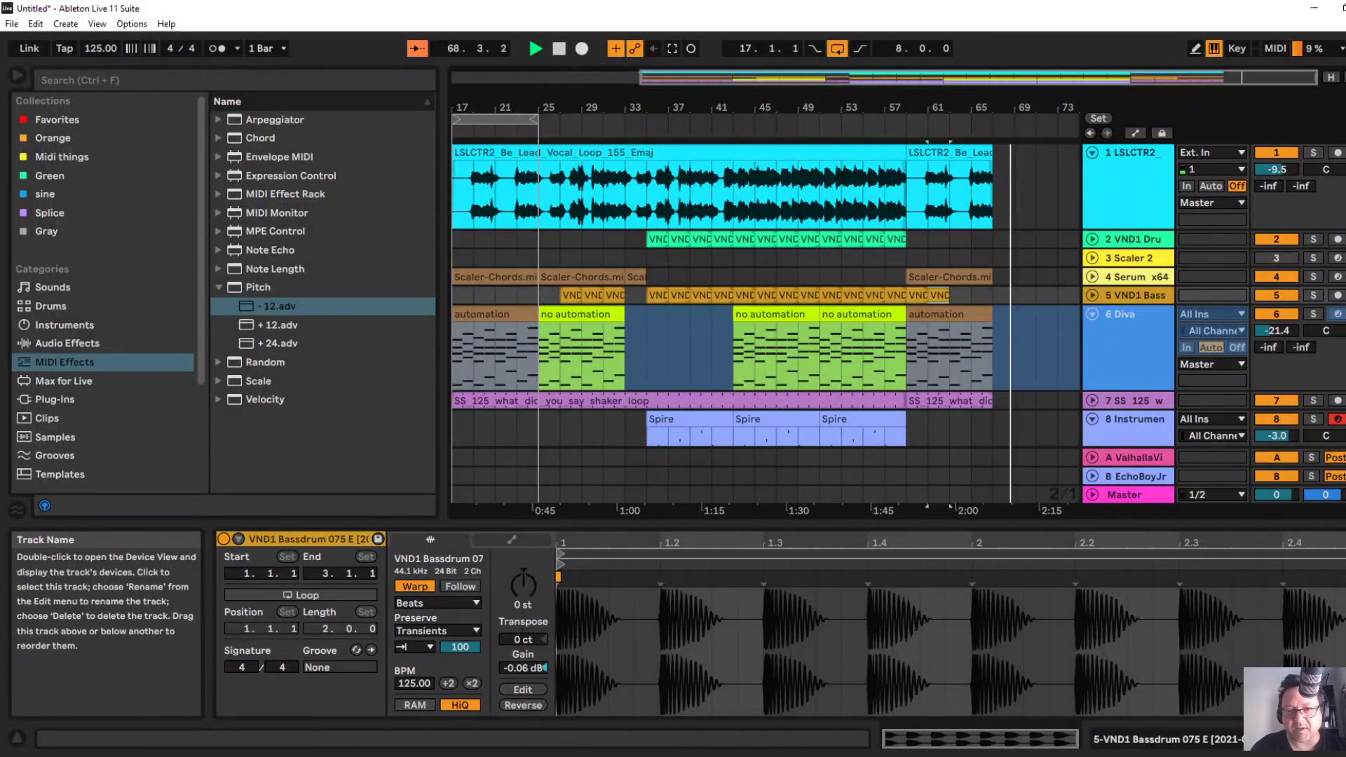
key("ctrl+d")
key("ctrl+d")
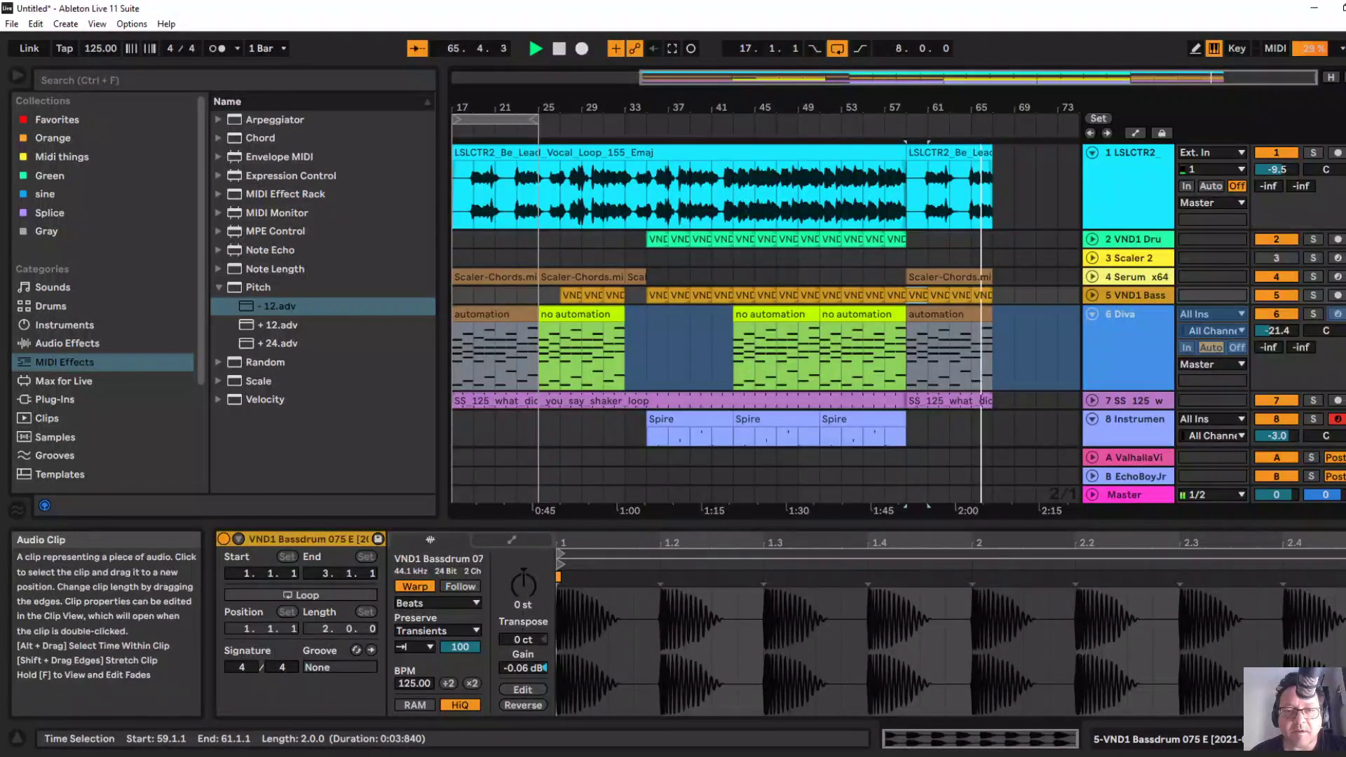
Select bars 35 to 43 across all tracks from the Spire clip upward and duplicate that section at bar 67.
left_click(668, 436)
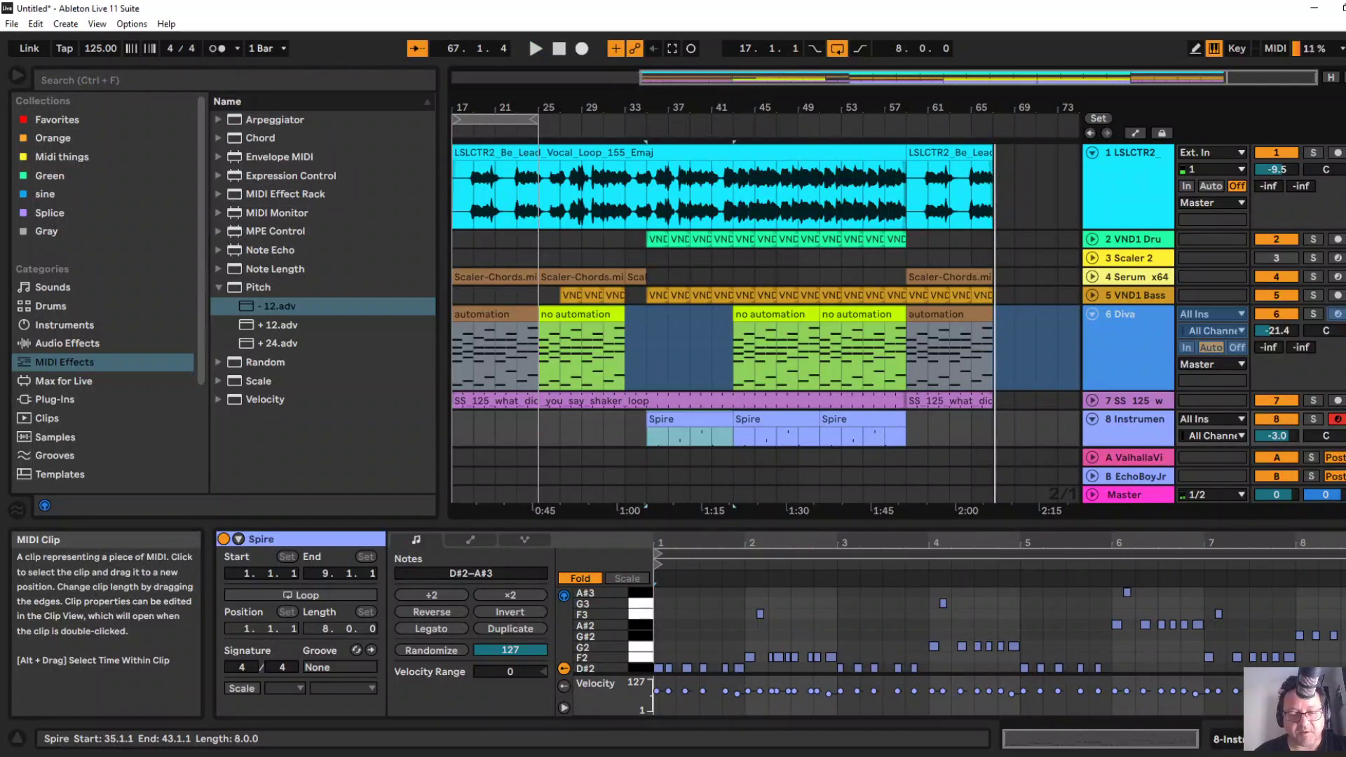
key("shift+Up")
key("shift+Up")
key("shift+Up")
key("shift+Up")
key("shift+Up")
key("shift+Up")
key("shift+Up")
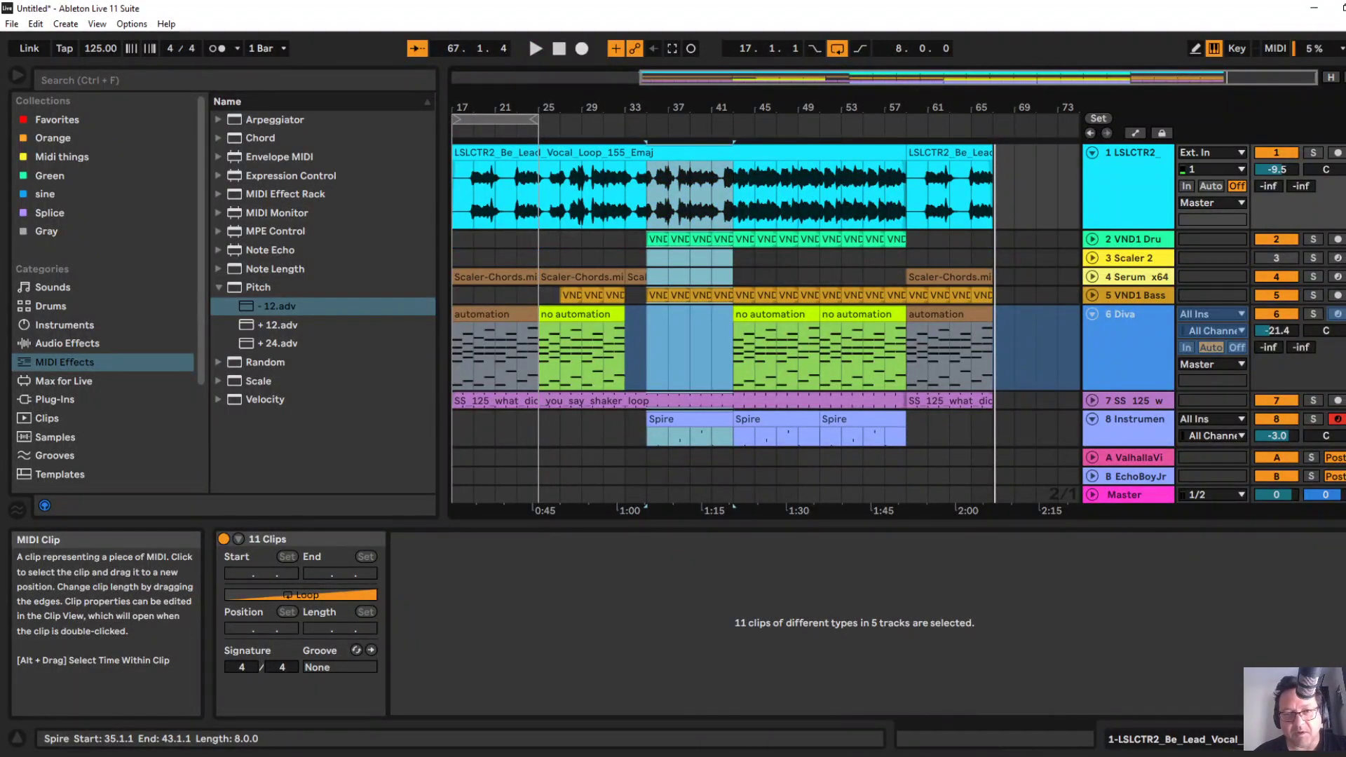
key("ctrl+d")
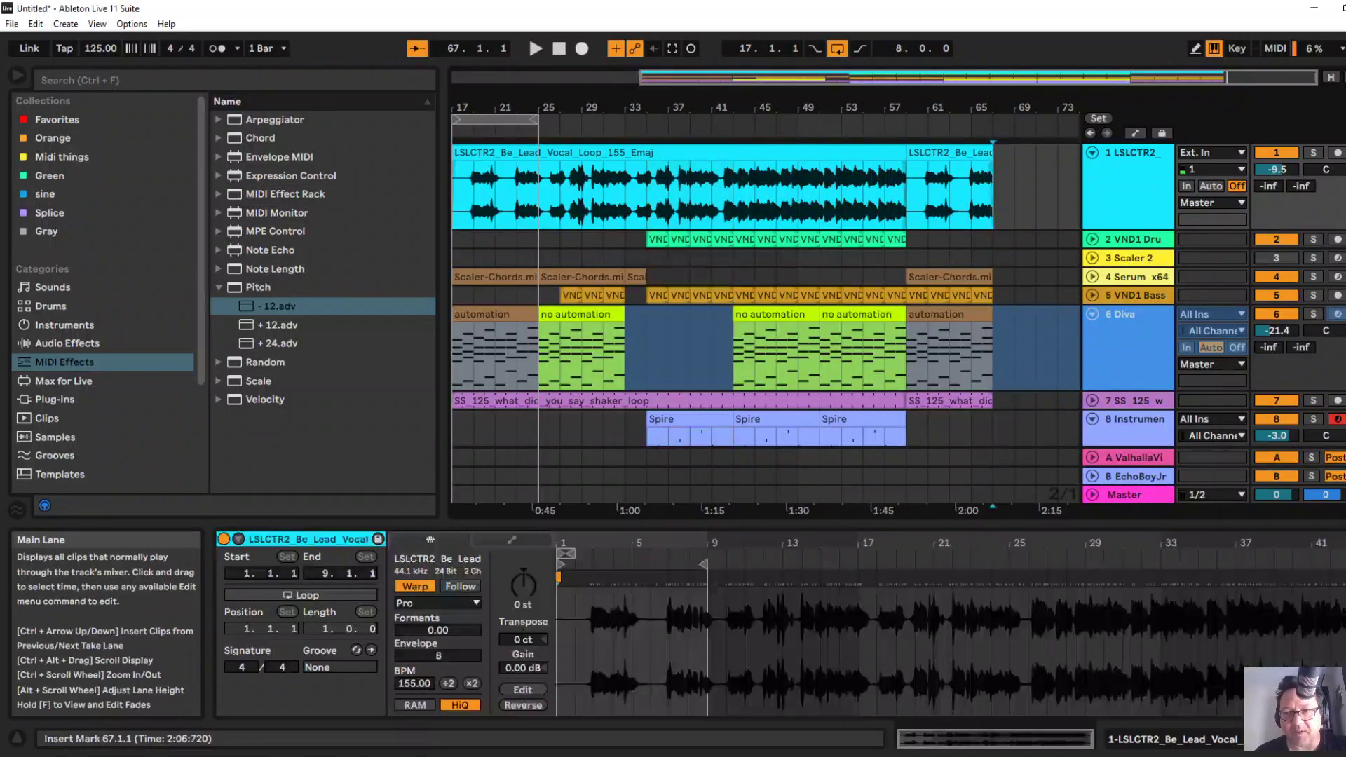
Audition the transition into bar 67 and extend the start of the vocal clip there back to 66.1.3 over the preceding clip.
left_click(974, 109)
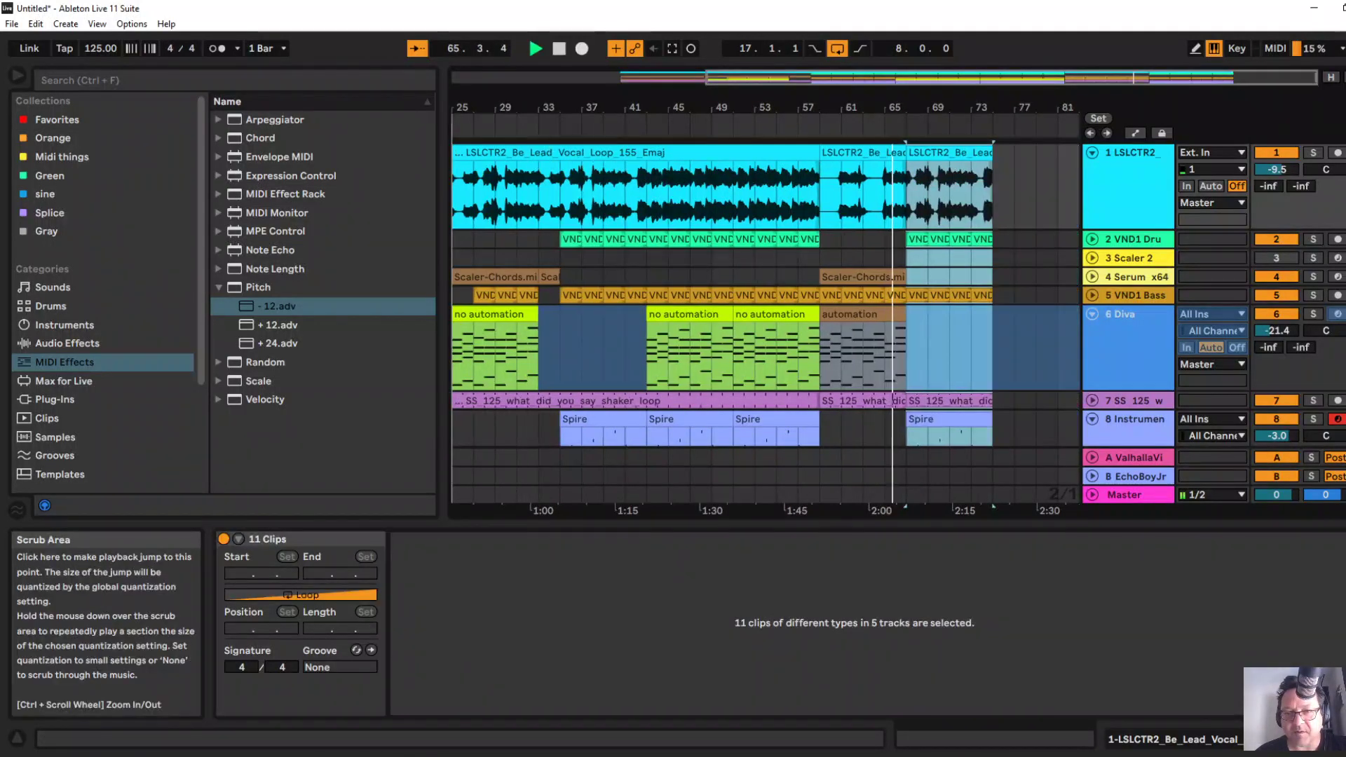
left_click_drag(938, 107, 938, 215)
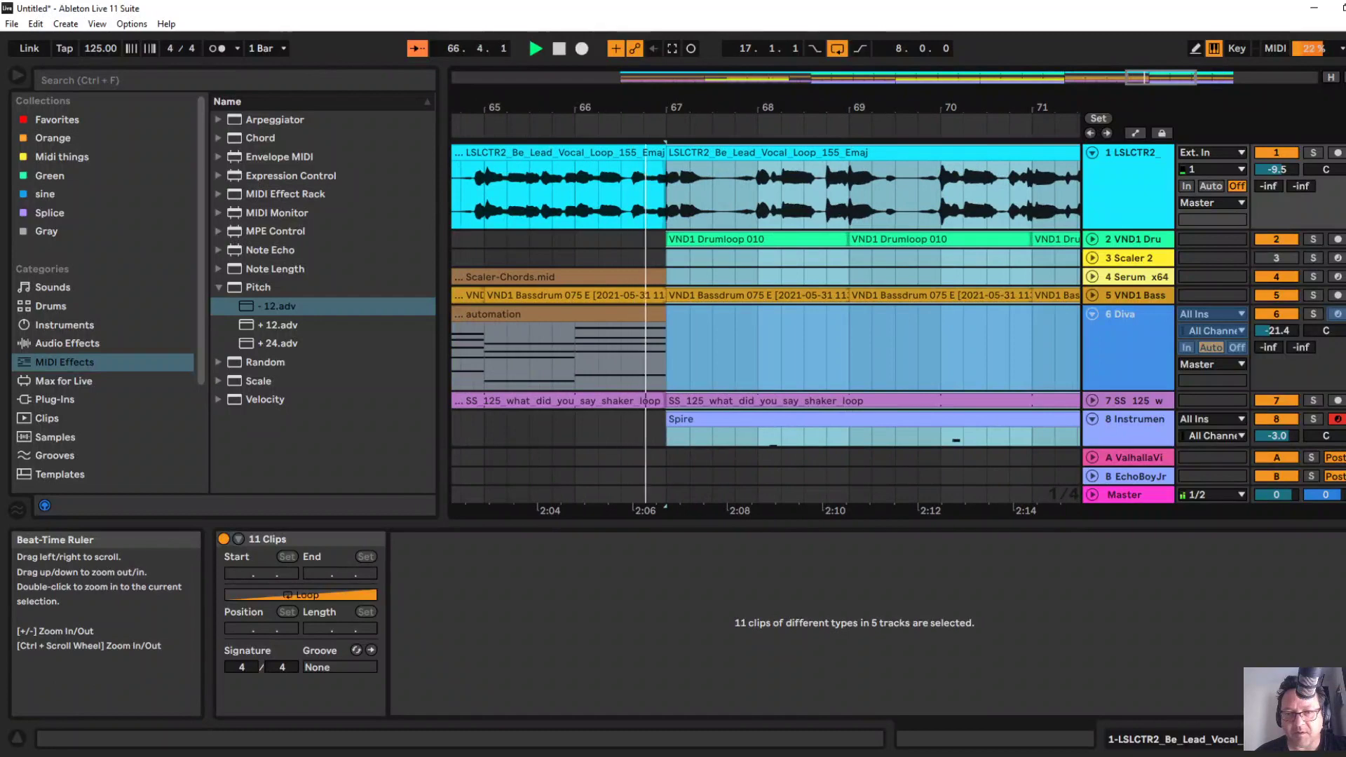
key("space")
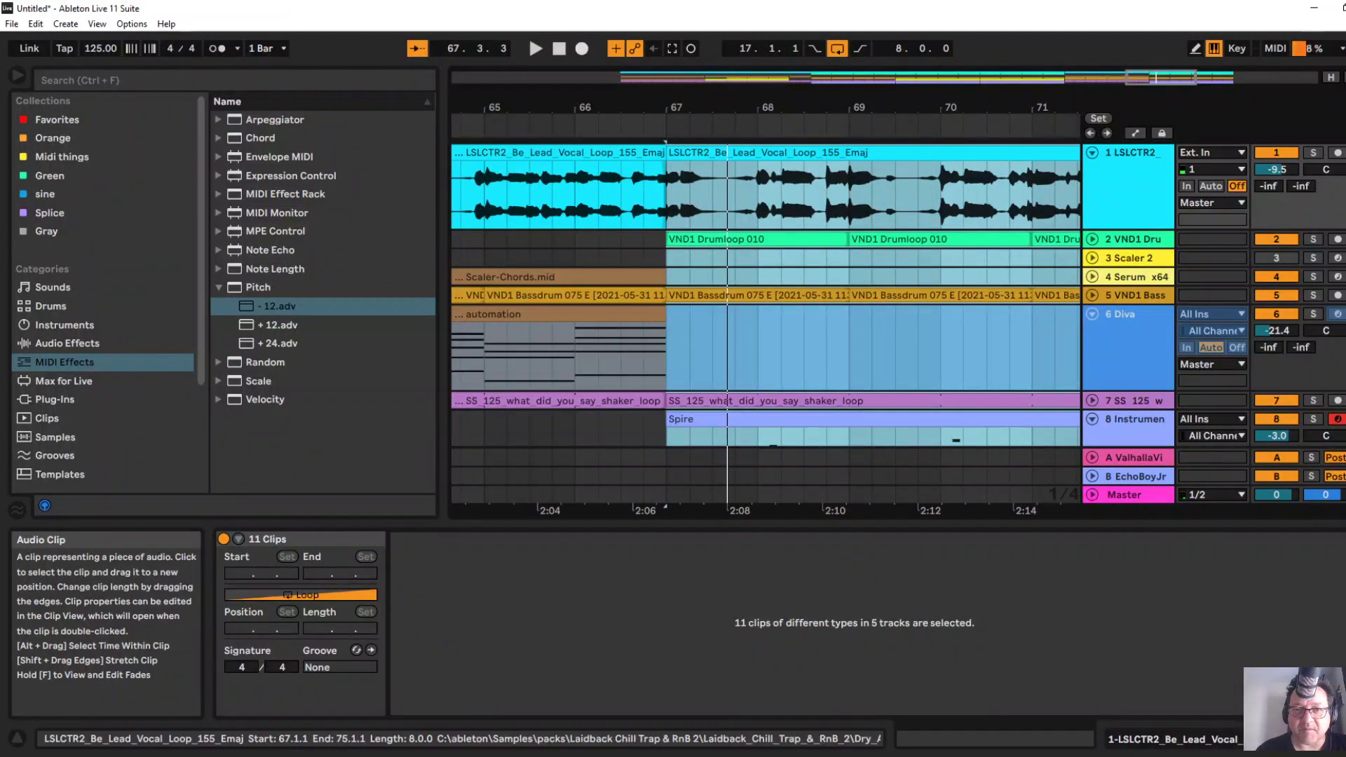
left_click(560, 152)
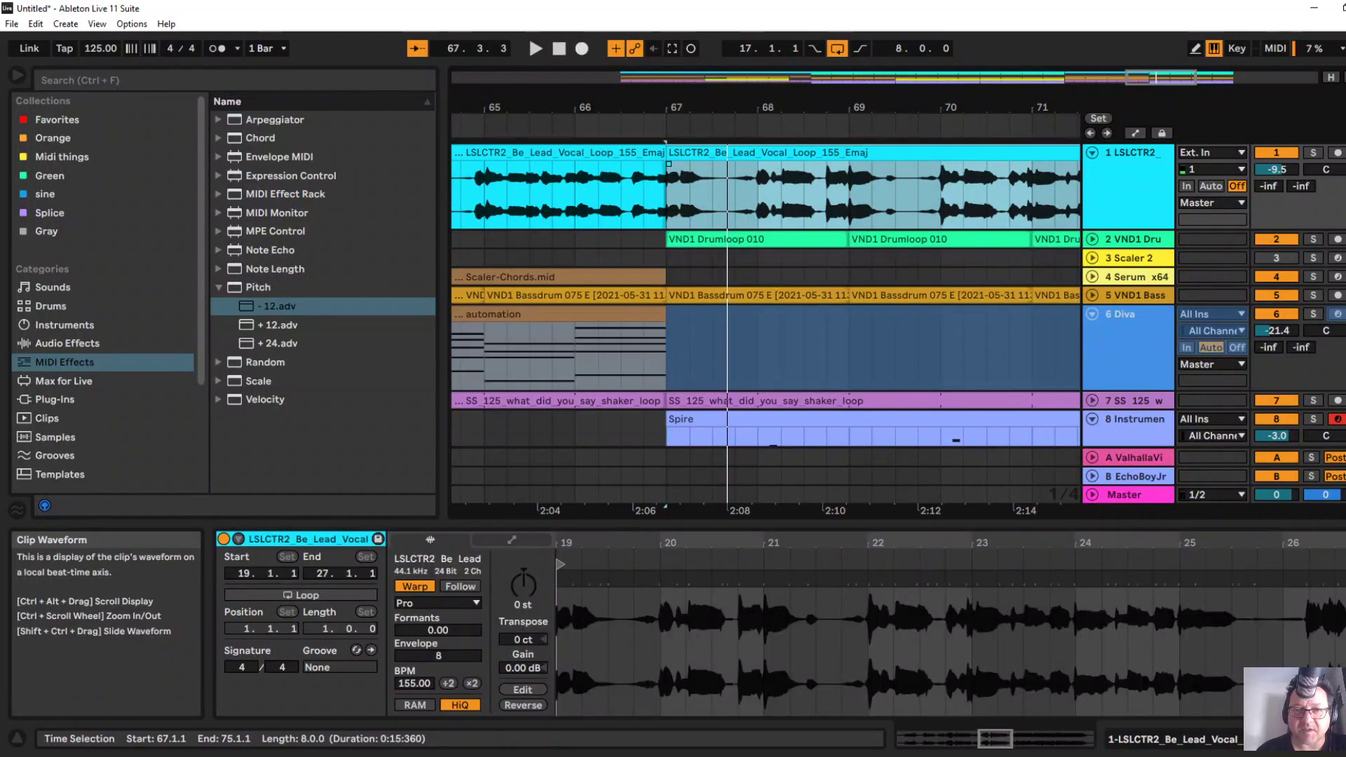
left_click_drag(666, 190, 621, 189)
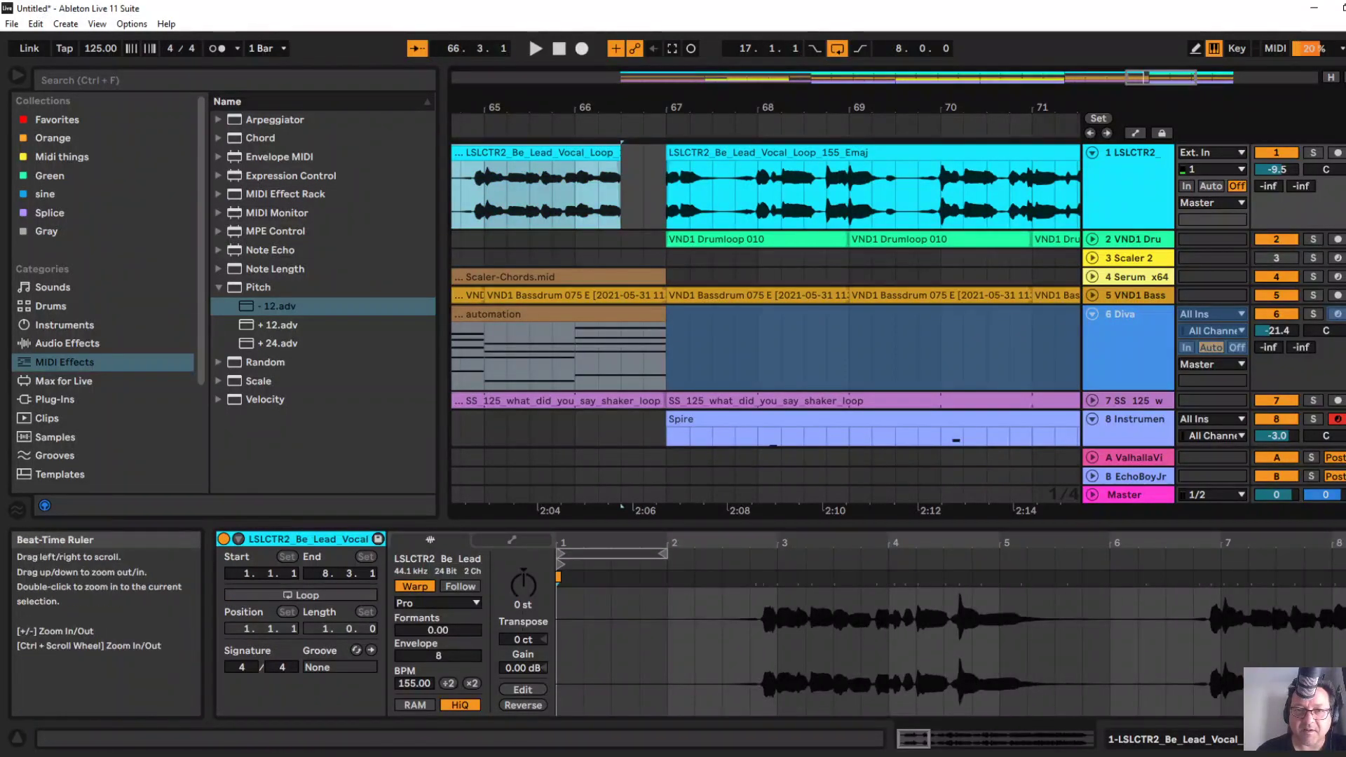
scroll(621, 189, "up", 5)
mouse_move(621, 189)
left_mouse_down()
mouse_move(649, 189)
mouse_move(612, 163)
left_mouse_up()
left_click_drag(801, 188, 549, 188)
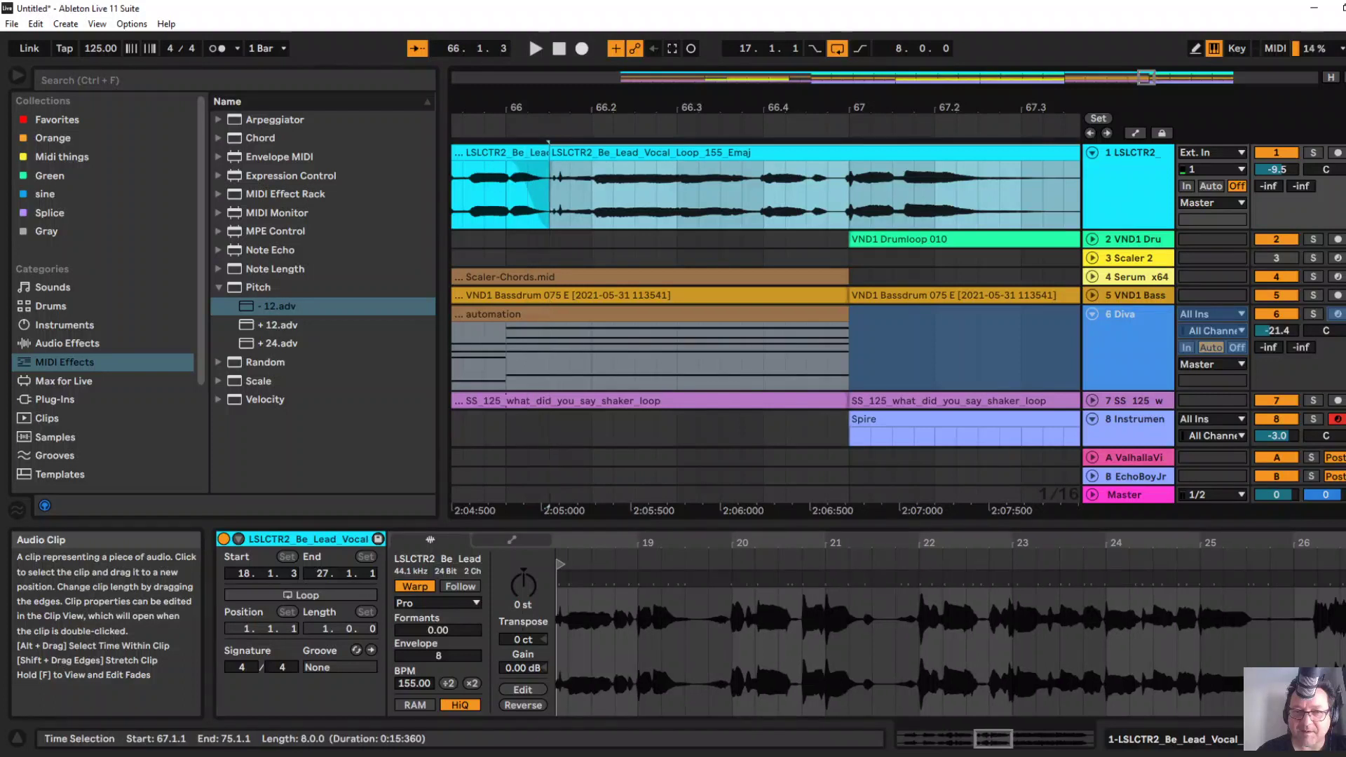
Audition the vocal join, delete the vocal from 64.1.1 to 66.1.1, and extend the following vocal clip's start back to 65.3.1.
left_click(507, 130)
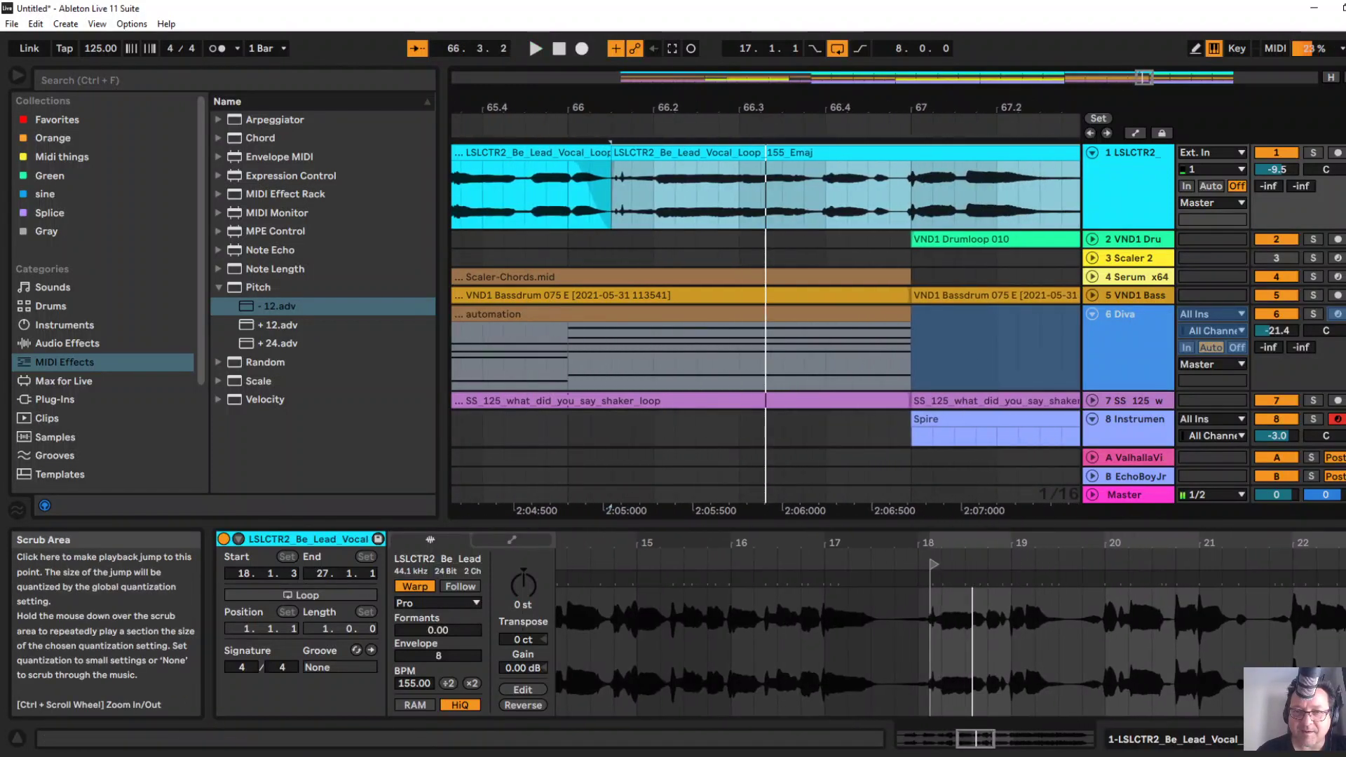
left_click_drag(509, 108, 762, 76)
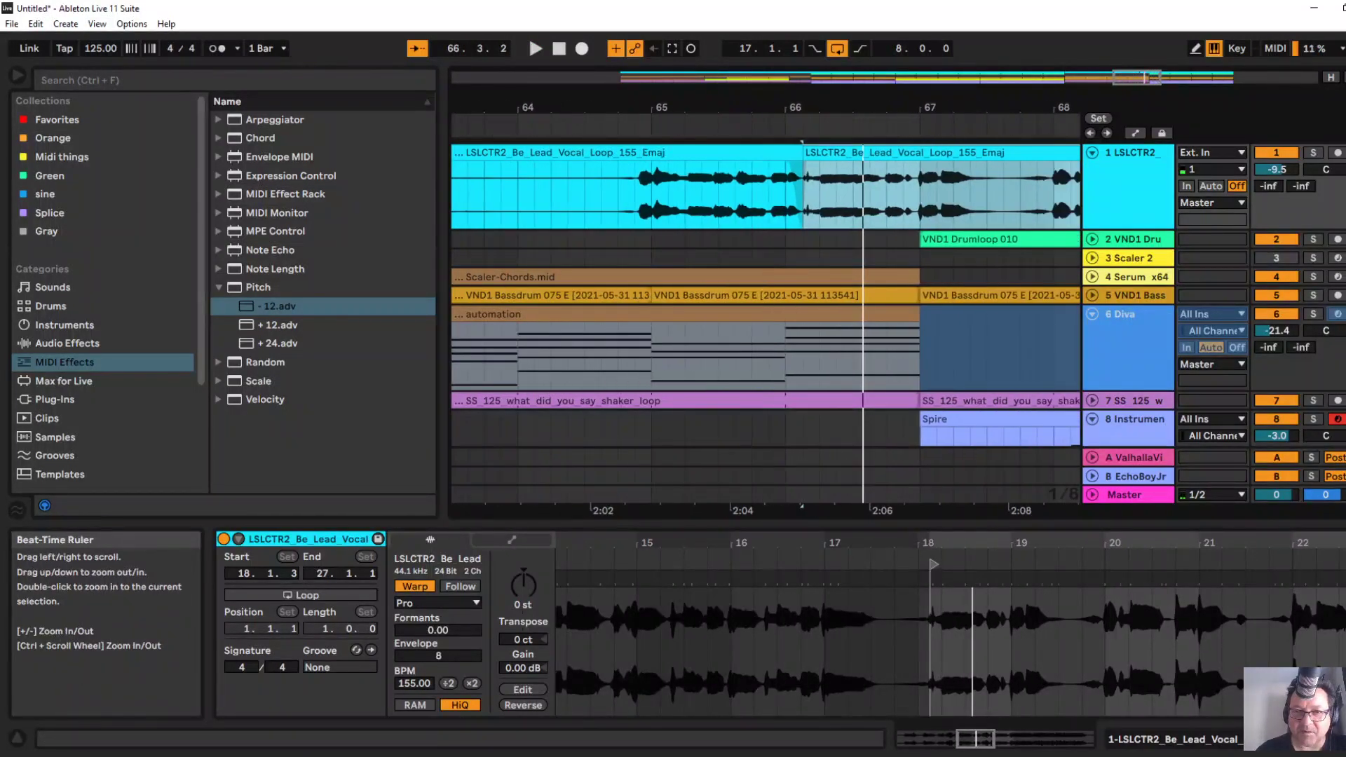
key("space")
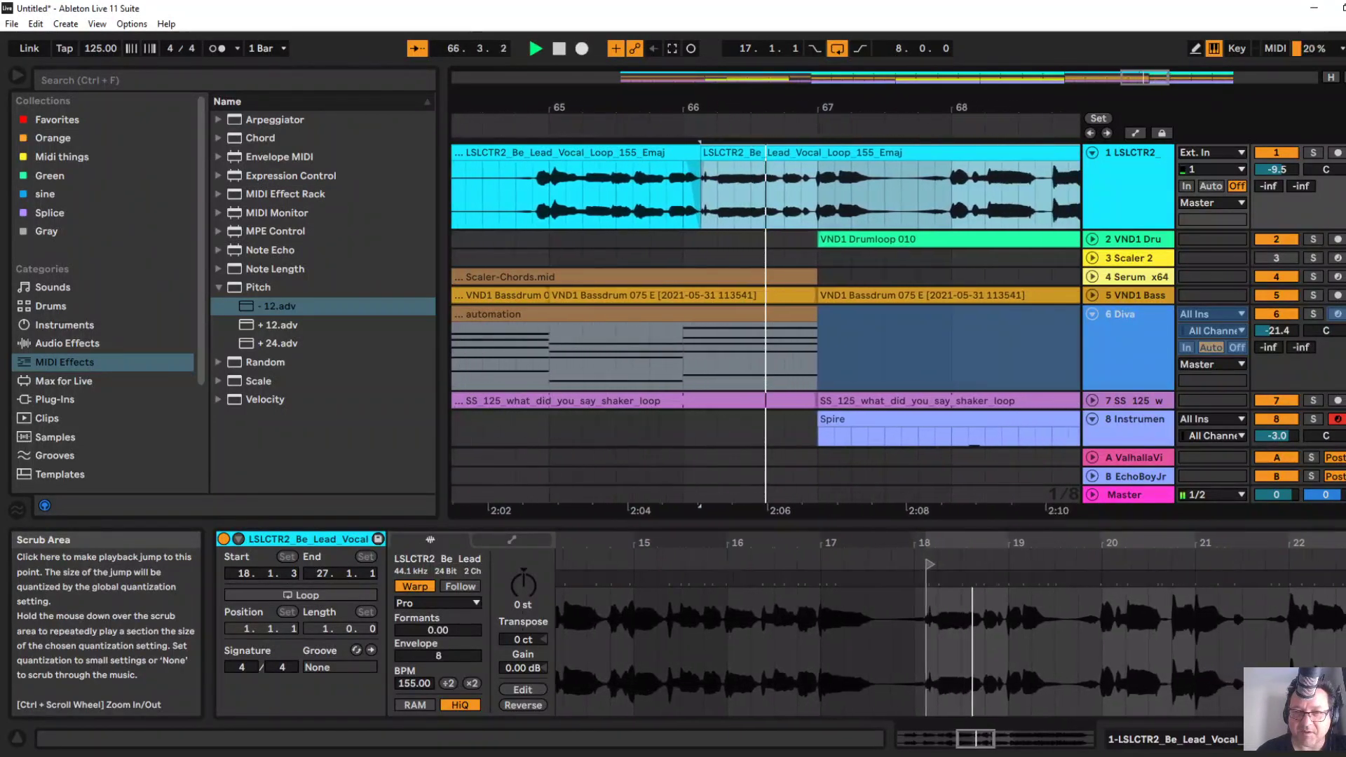
key("space")
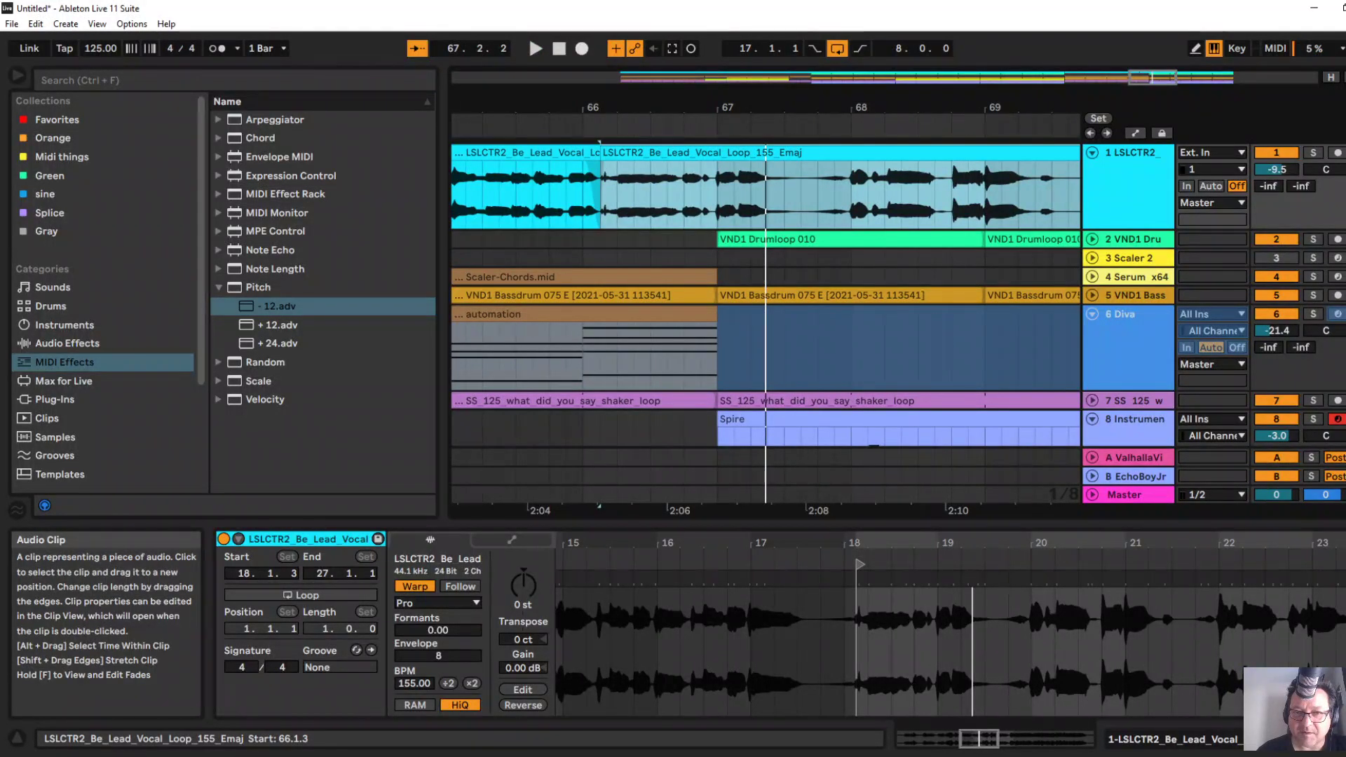
left_click(643, 152)
left_click_drag(644, 108, 643, 68)
left_click_drag(623, 199, 531, 199)
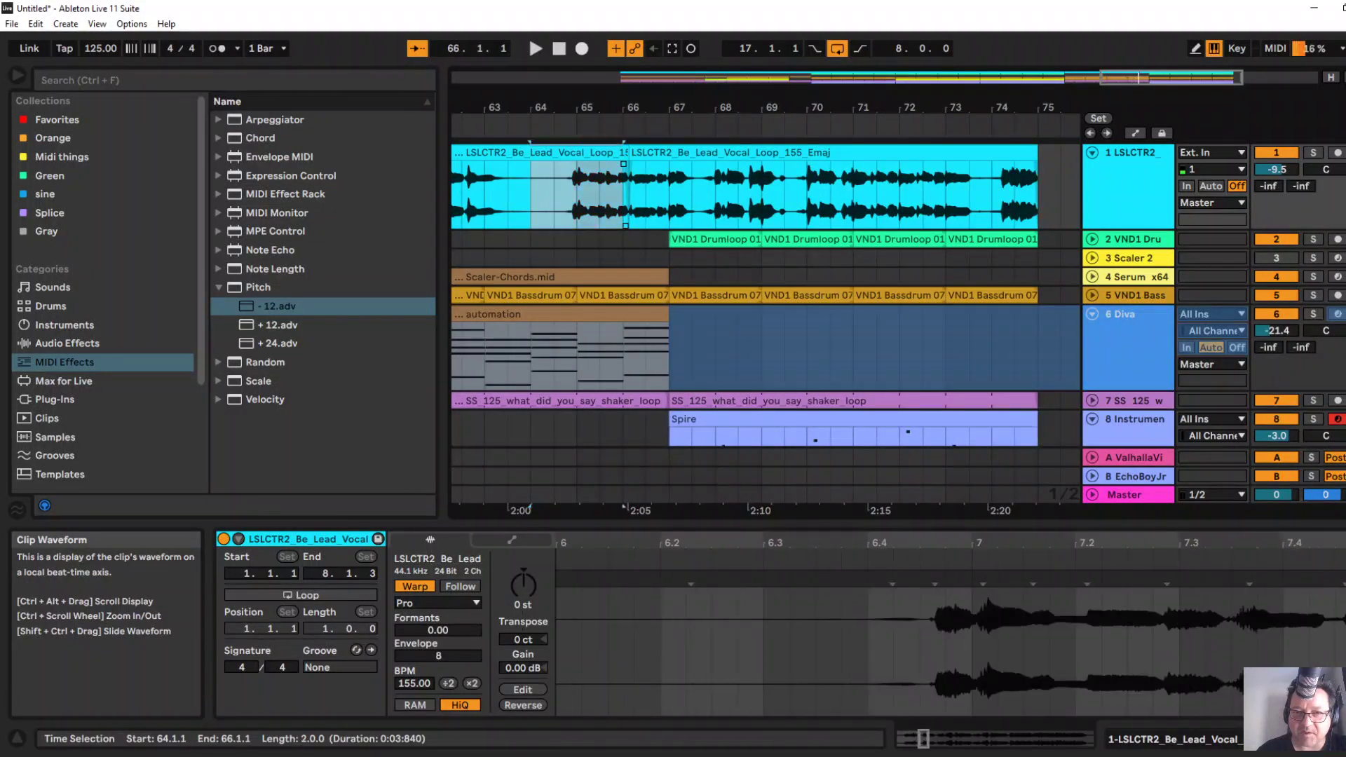
key("Delete")
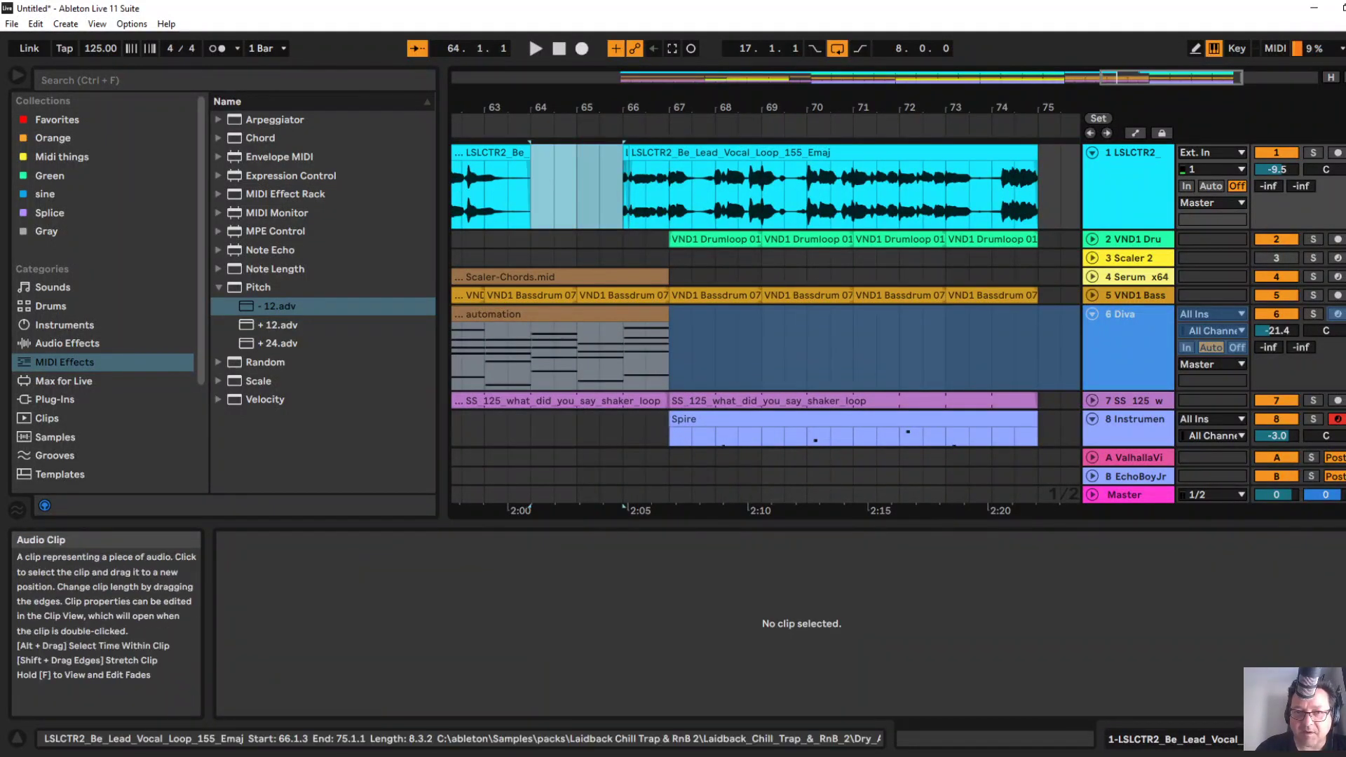
left_click_drag(629, 153, 600, 153)
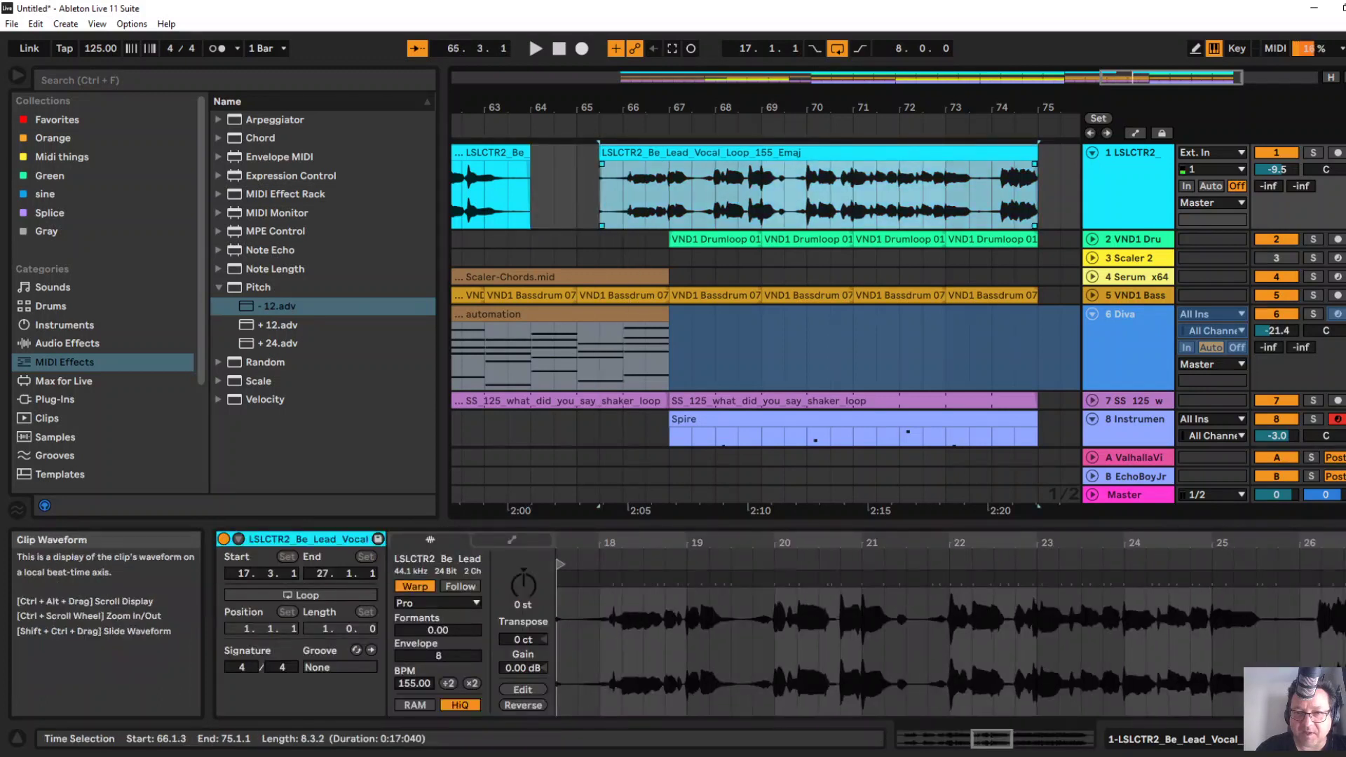
Delete the clip material between bars 66 and 67 on every track below the vocal and audition the break into bar 67.
left_click_drag(645, 240, 623, 342)
left_click_drag(646, 424, 672, 420)
key("Delete")
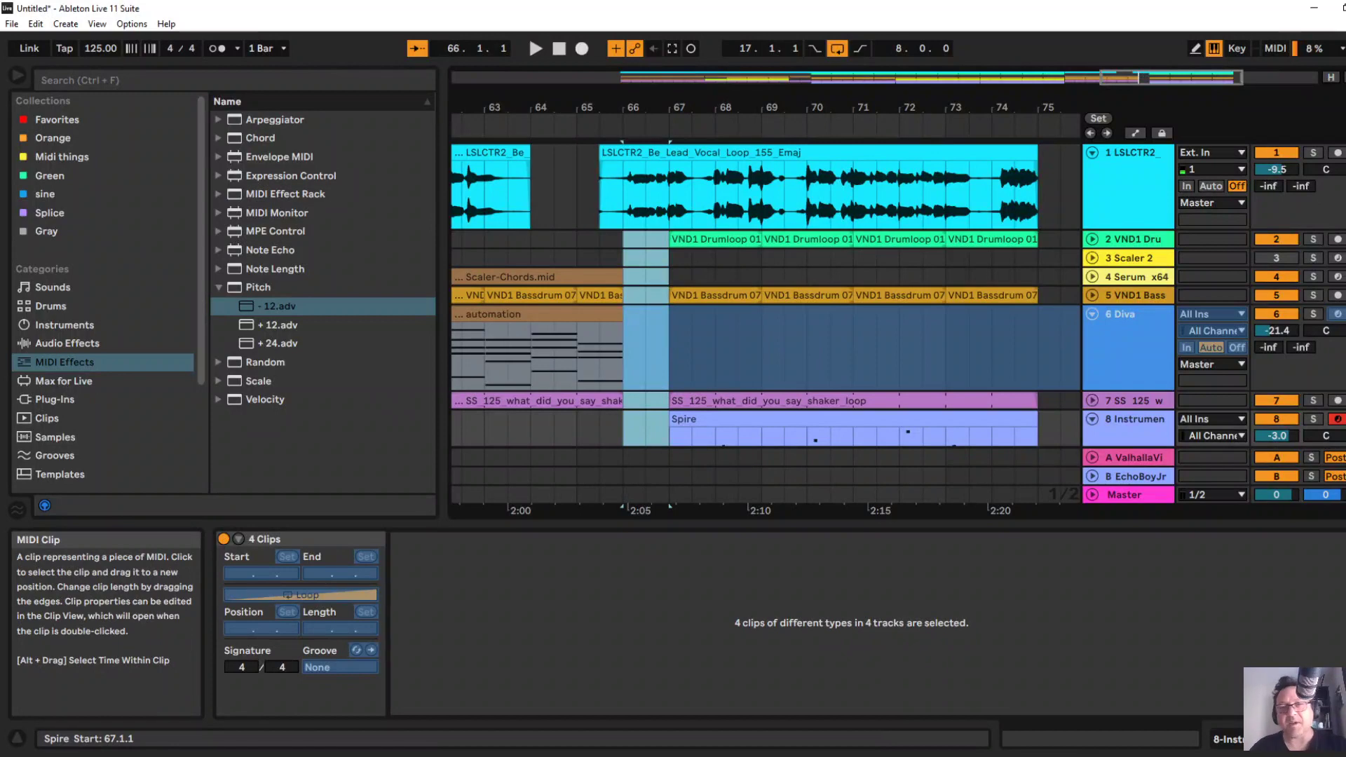
key("Down")
key("Down")
key("Down")
key("Down")
key("Up")
key("Up")
key("Up")
key("Up")
key("Up")
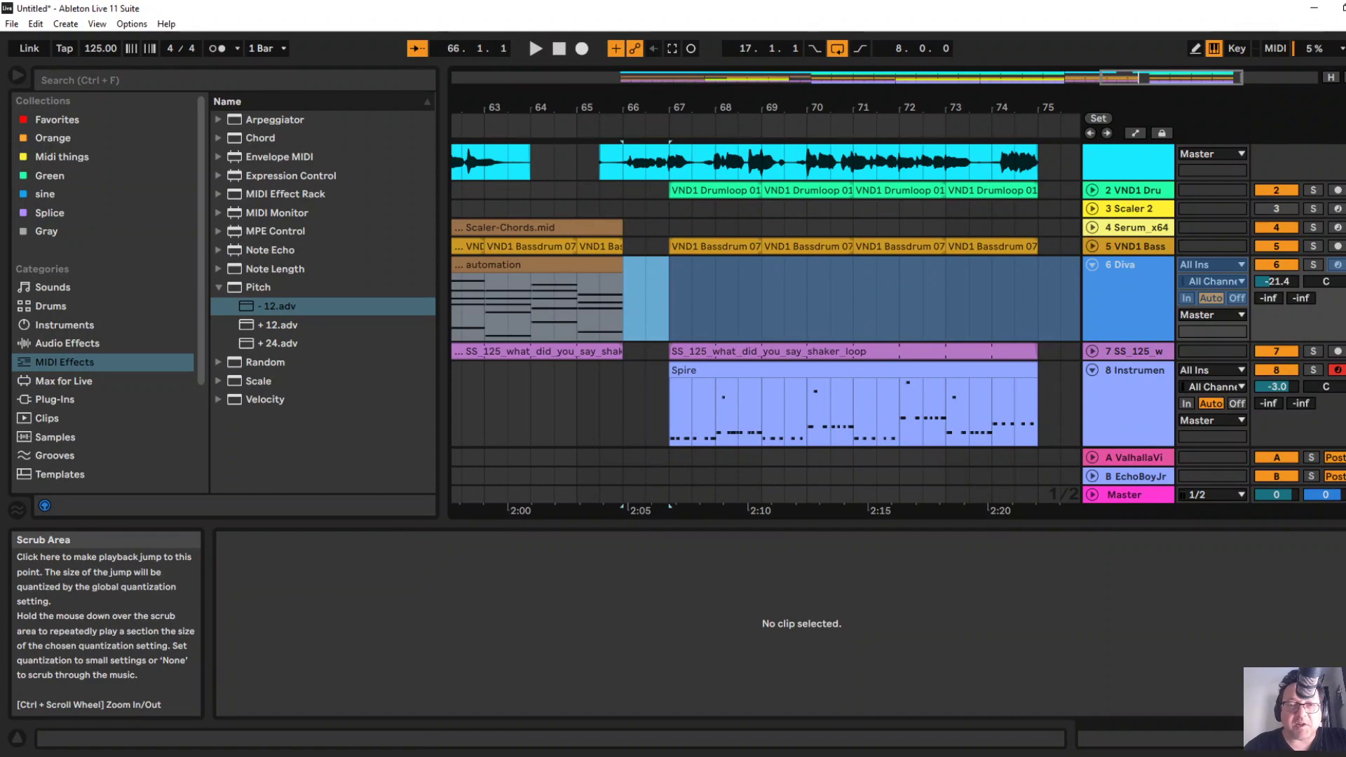
left_click(463, 126)
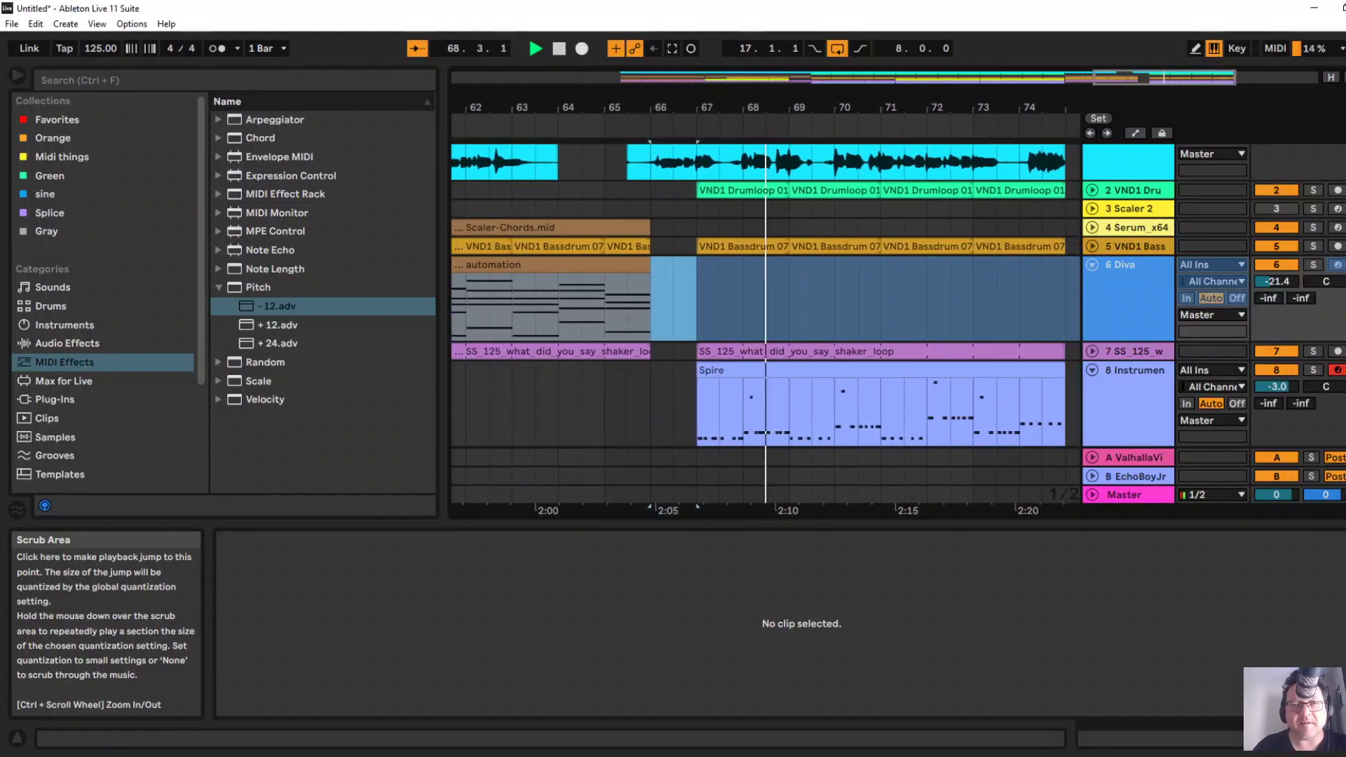
Fold the Diva track and the Spire instrument track to their minimum height.
left_click_drag(744, 107, 744, 42)
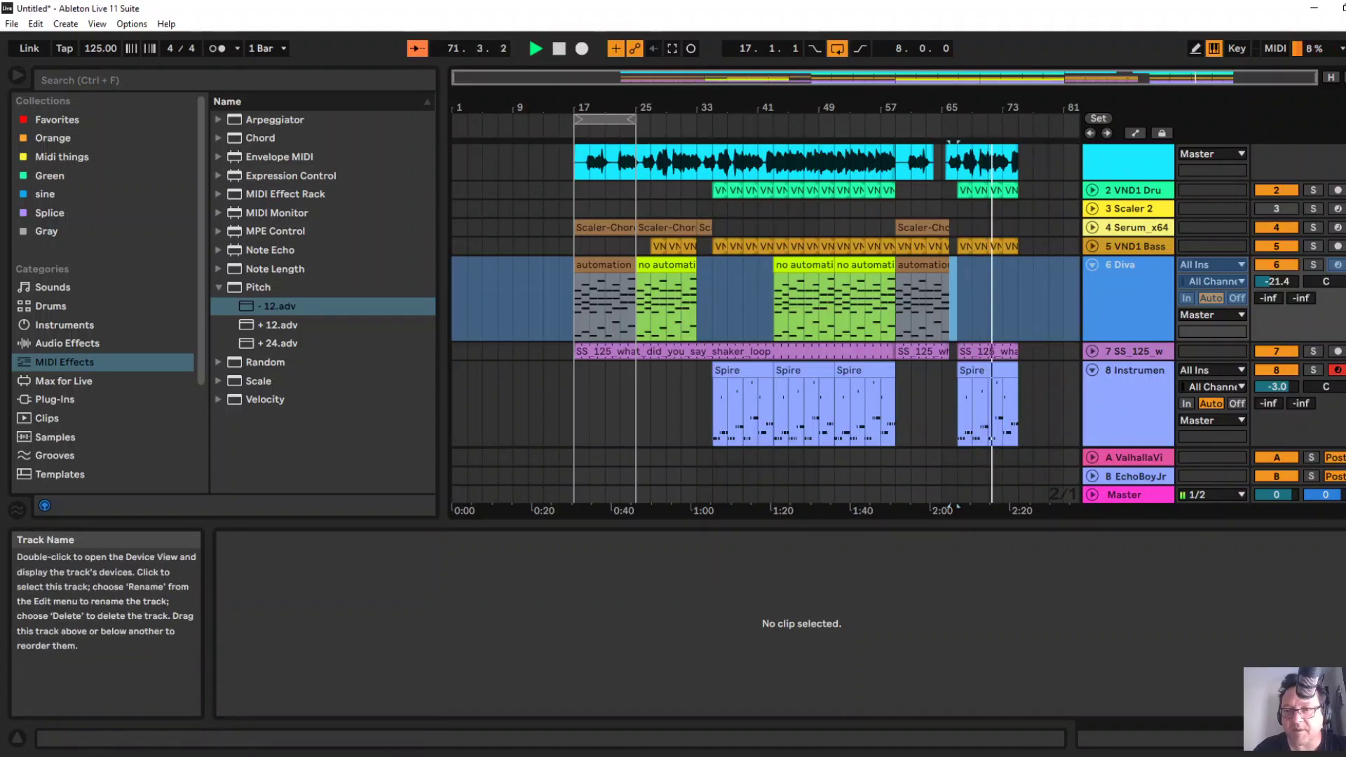
left_click(1091, 265)
left_click(1099, 304)
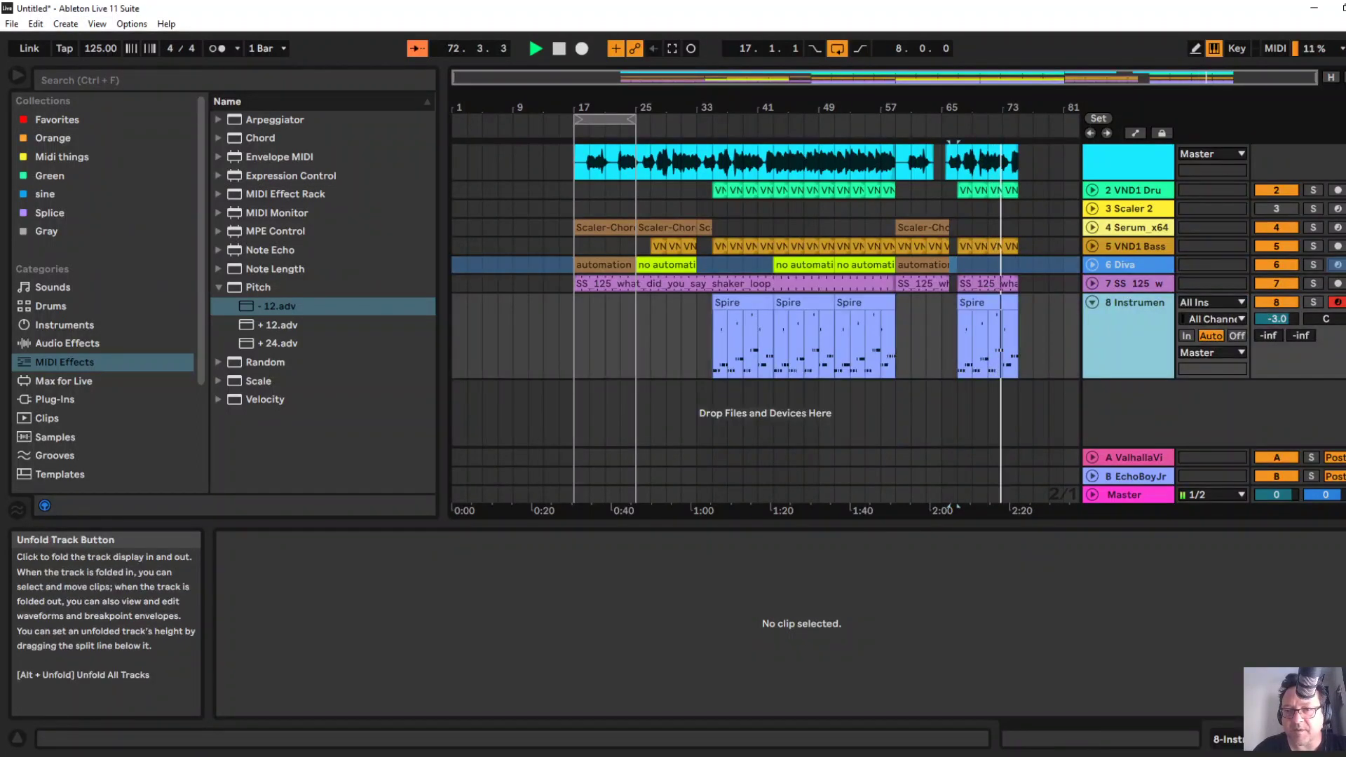
left_click(1091, 301)
Select bars 67 to 75 from the Spire track up through the vocal, duplicate that section at bar 75, and stop playback.
left_click(981, 351)
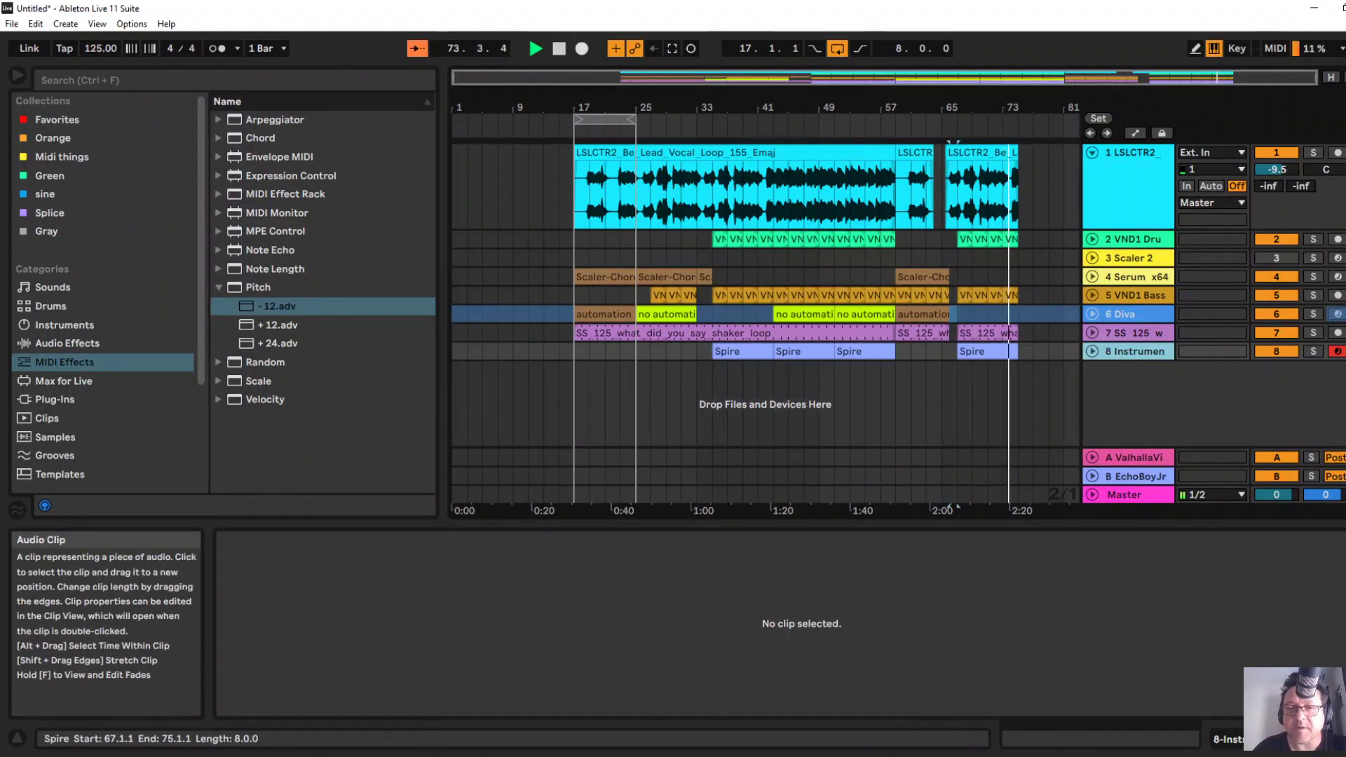
key("shift+Up")
key("shift+Up")
key("shift+Up")
key("shift+Up")
key("shift+Up")
key("shift+Up")
key("shift+Up")
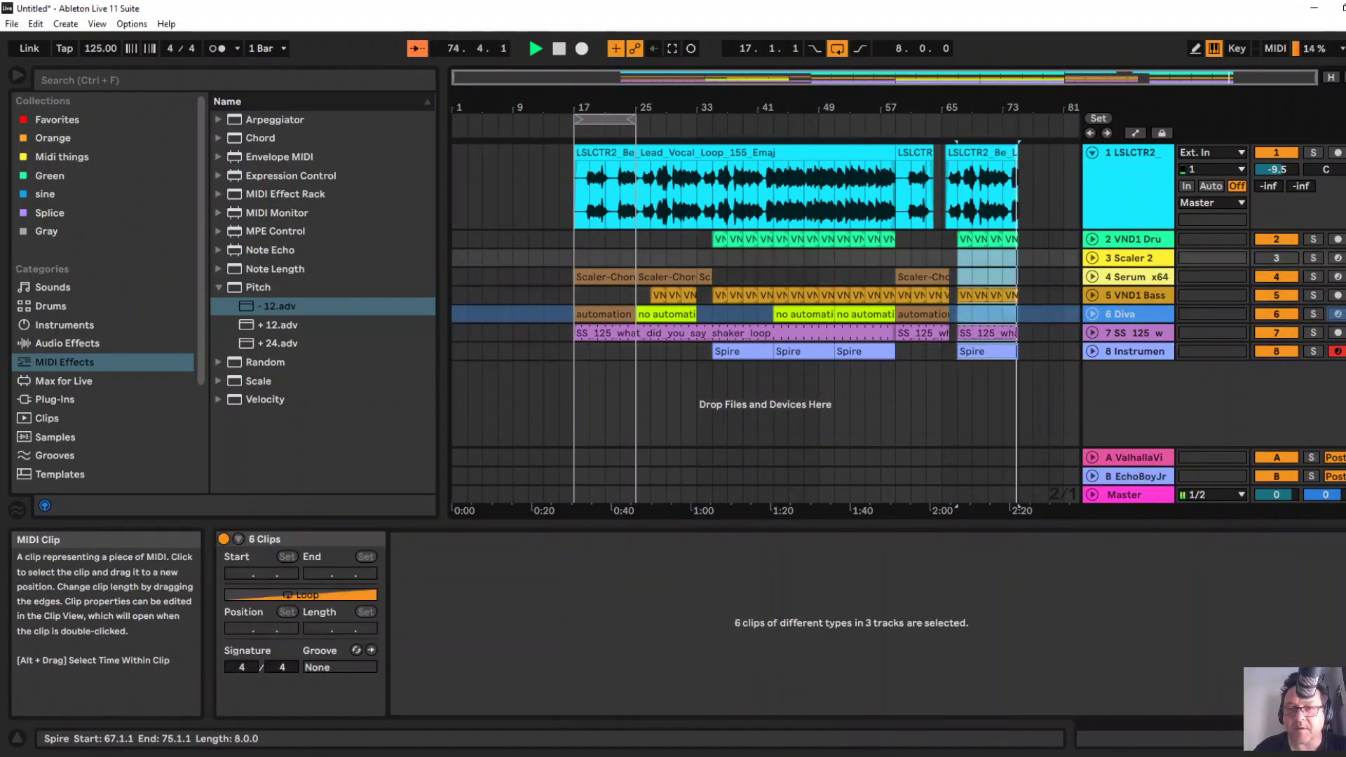
key("ctrl+d")
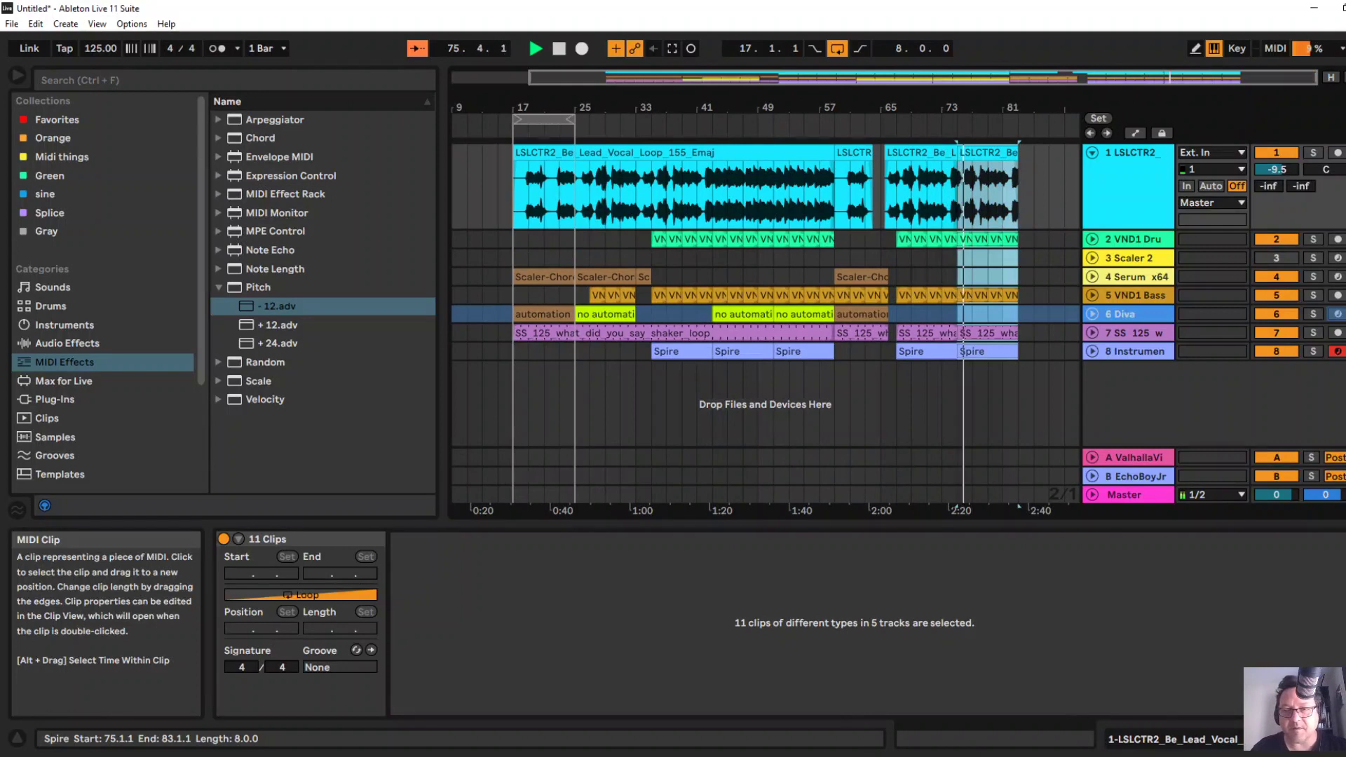
key("space")
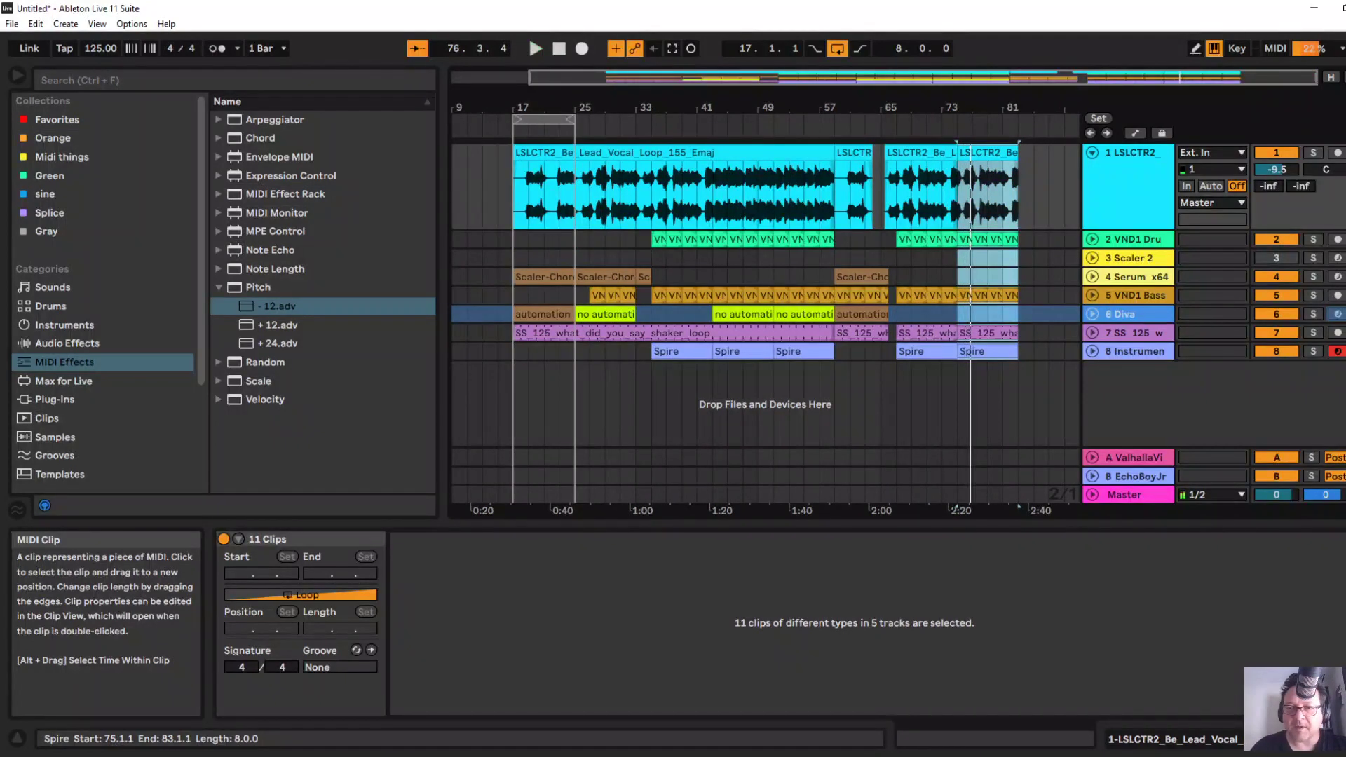
Copy the Diva "no automation" clip from bar 25 to bars 75 and 83, and repeat the VND1 Drumloop clips through bar 91.
left_click(605, 314)
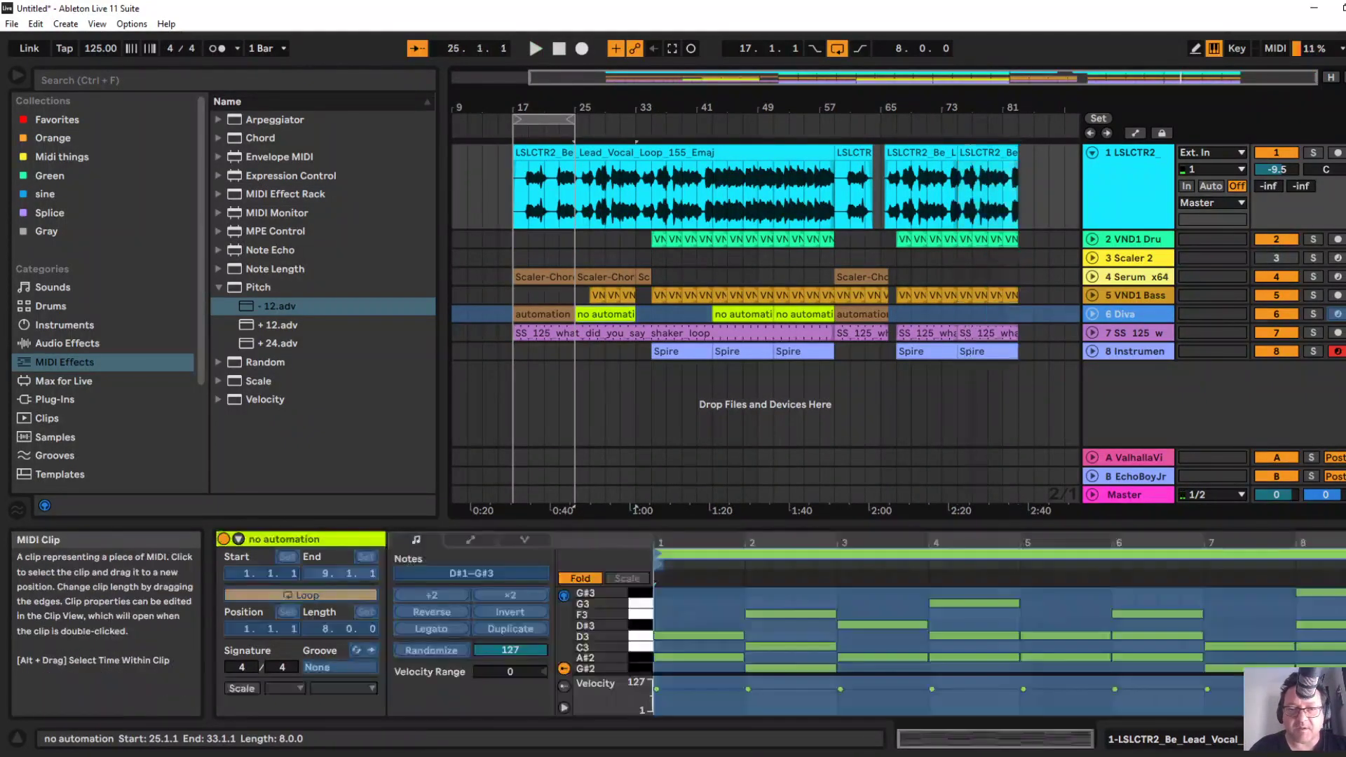
left_click(988, 351)
key("Up")
key("Up")
key("ctrl+v")
key("ctrl+v")
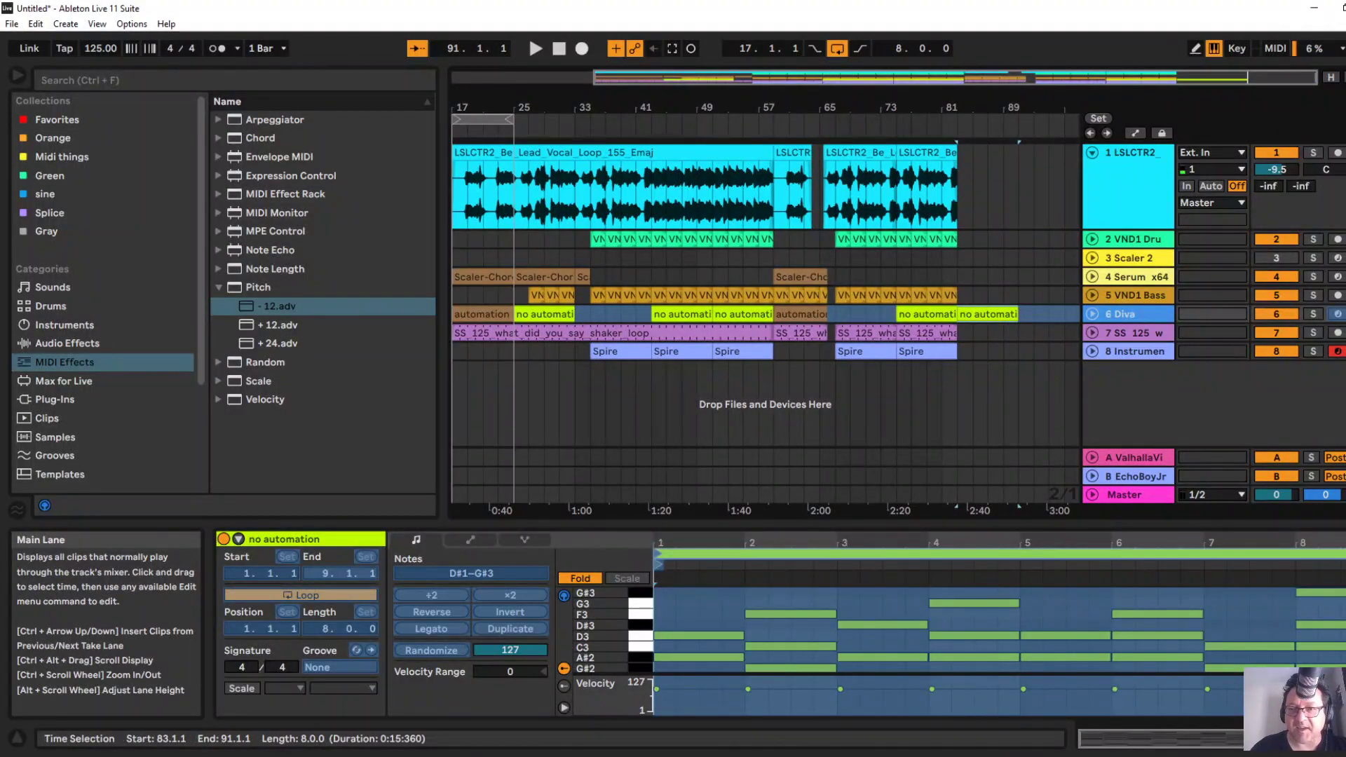
left_click(949, 239)
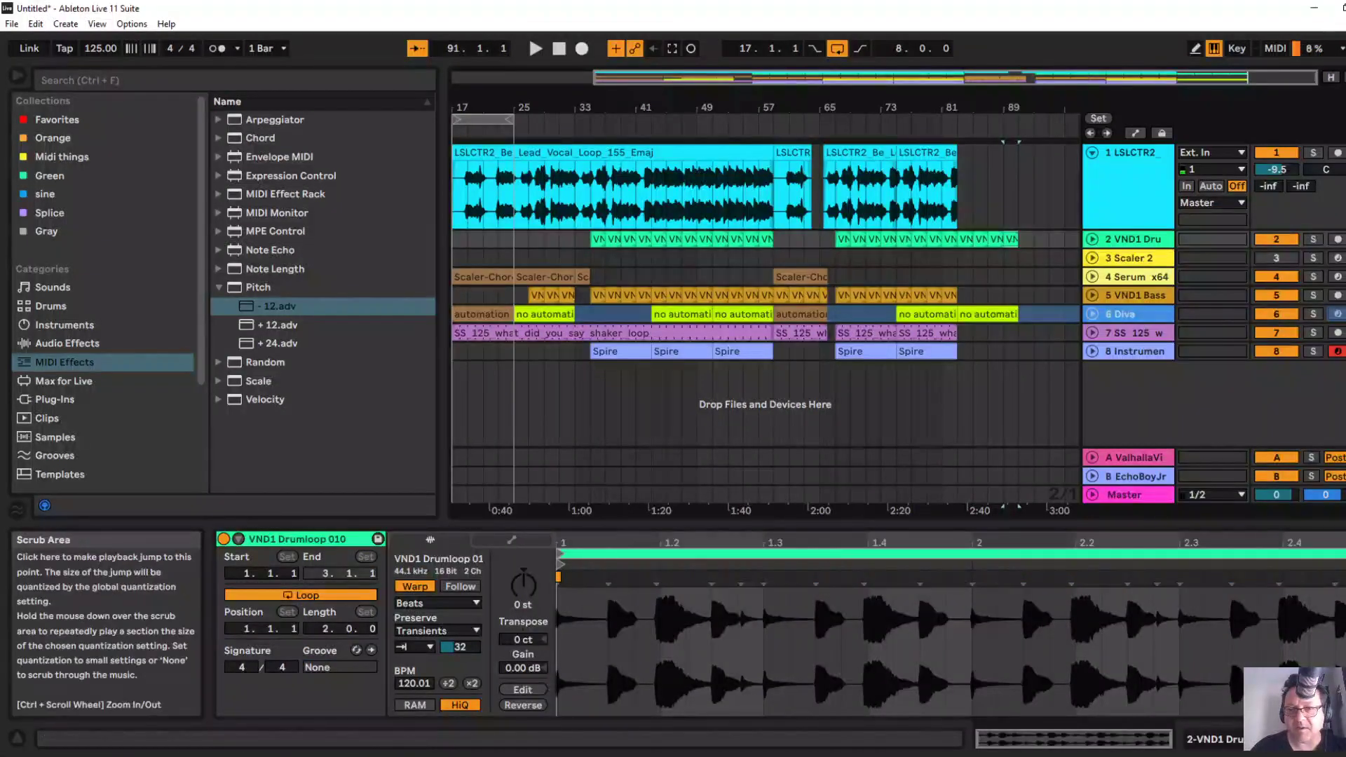
Copy the last two bars of the vocal, from bar 81 to 83, to bar 85 and again to bar 89.
left_click_drag(966, 107, 966, 200)
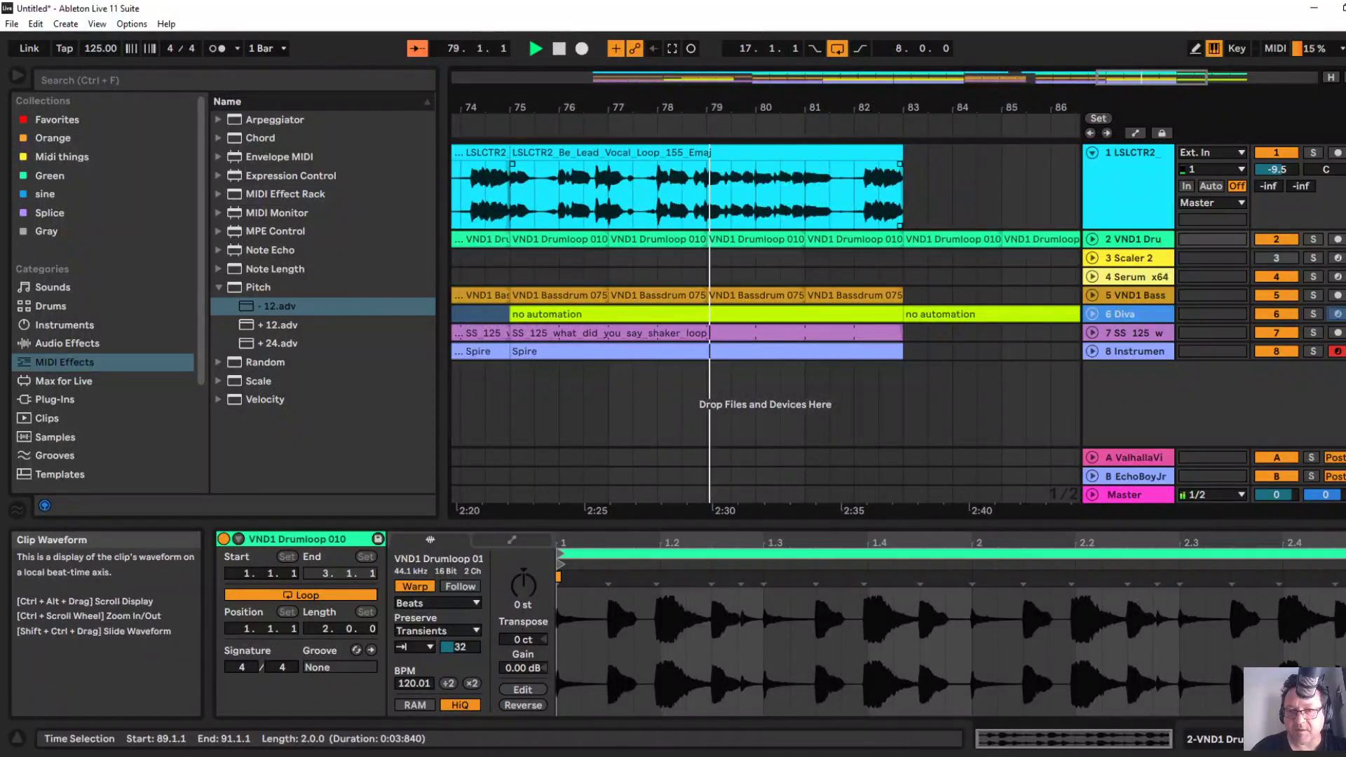
key("Up")
left_click_drag(852, 152, 1049, 152)
left_click_drag(876, 108, 736, 63)
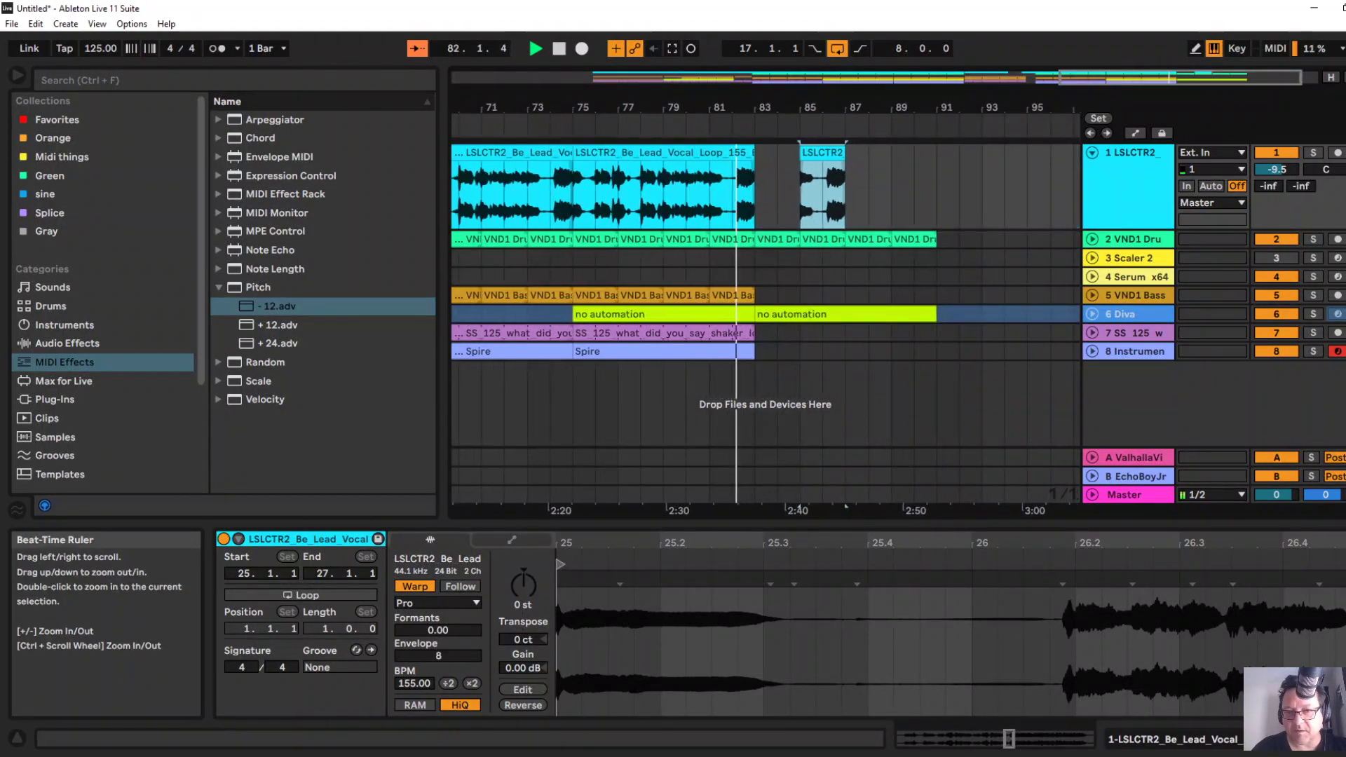
left_click(892, 189)
key("ctrl+v")
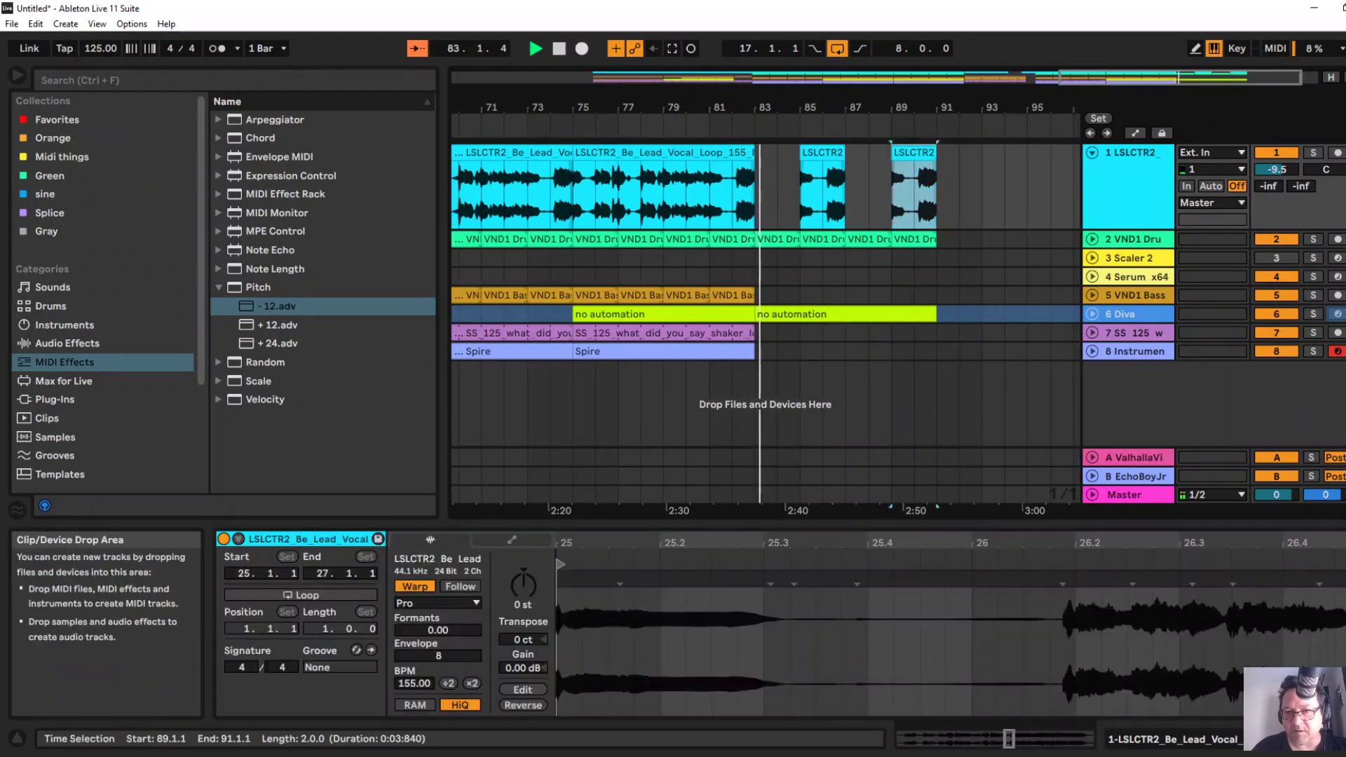
Extend the long vocal clip's end to 83.3.1, reshape the following fragment to run from 86.1.1 to 87.3.1, and audition it.
left_click_drag(761, 107, 774, 153)
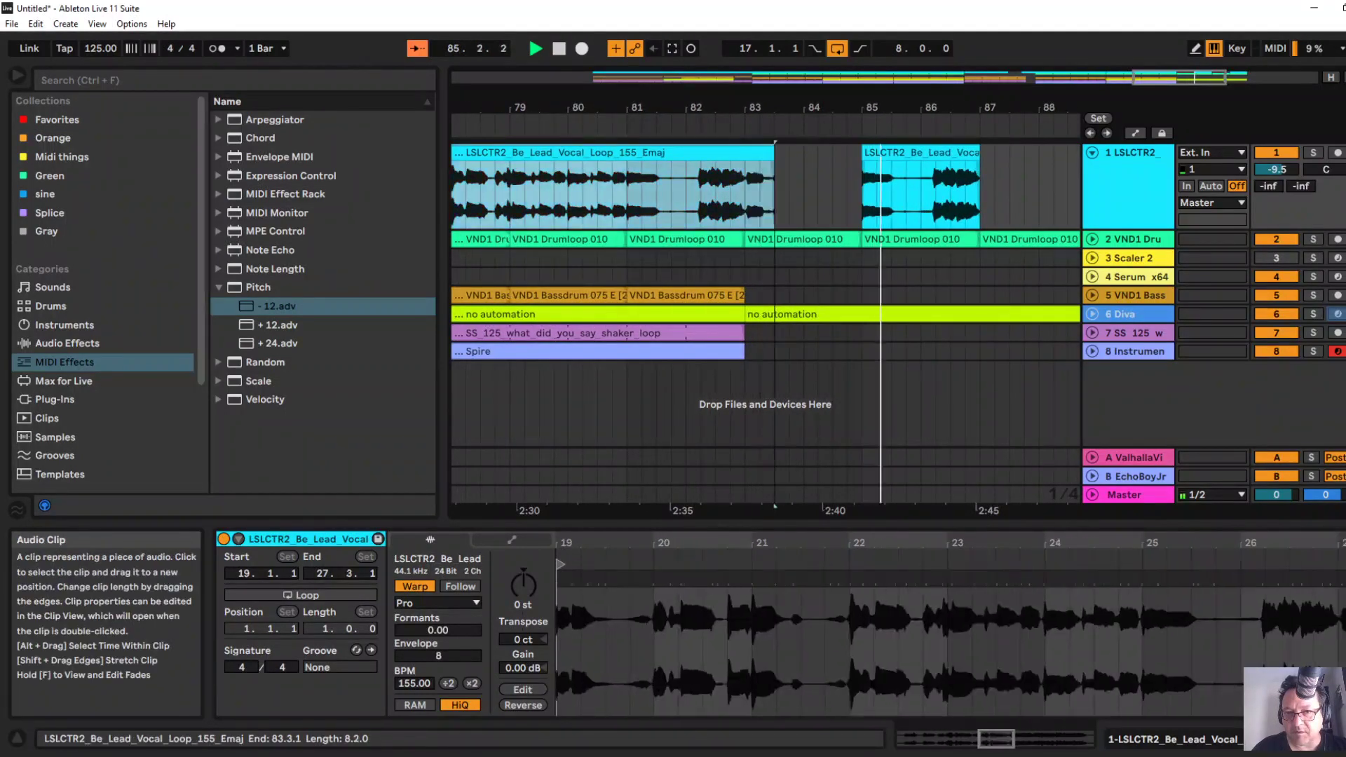
left_click_drag(863, 153, 921, 153)
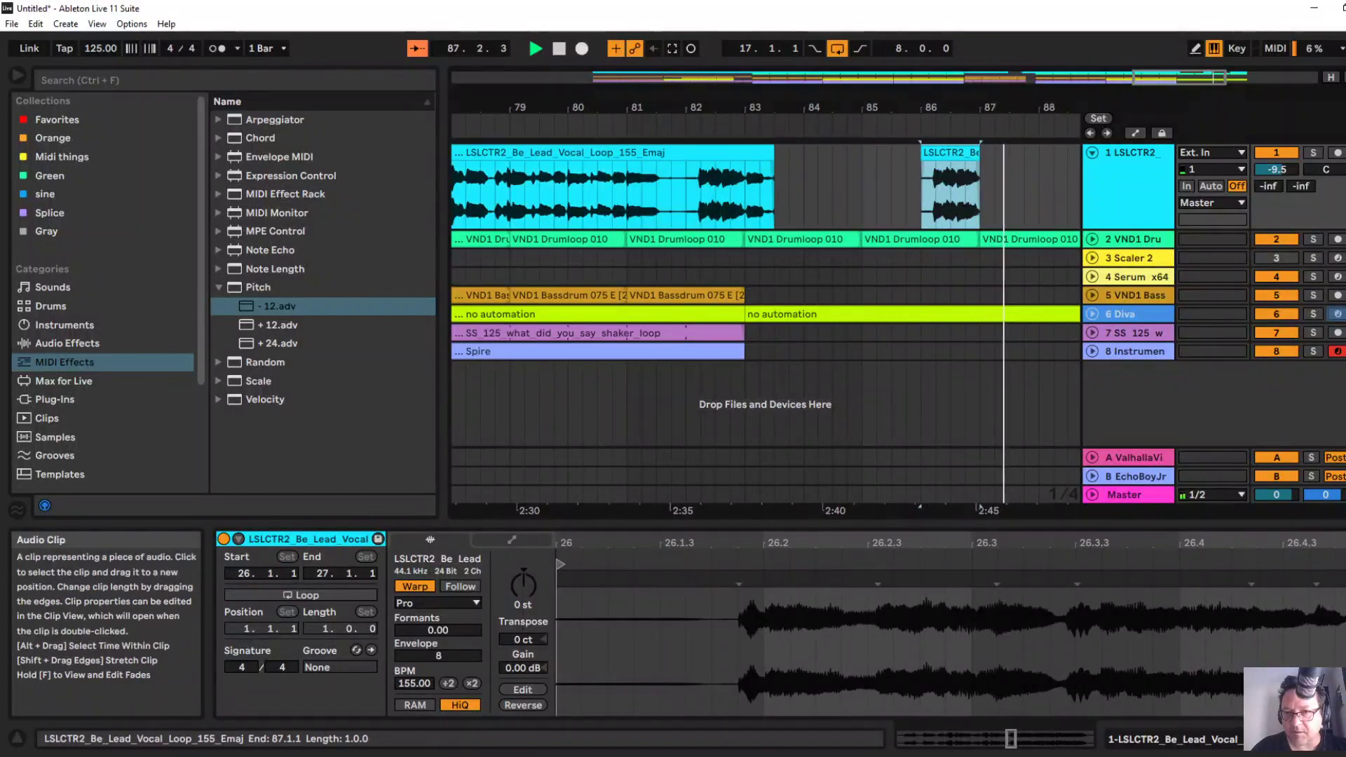
left_click(979, 153)
left_click_drag(979, 153, 1009, 153)
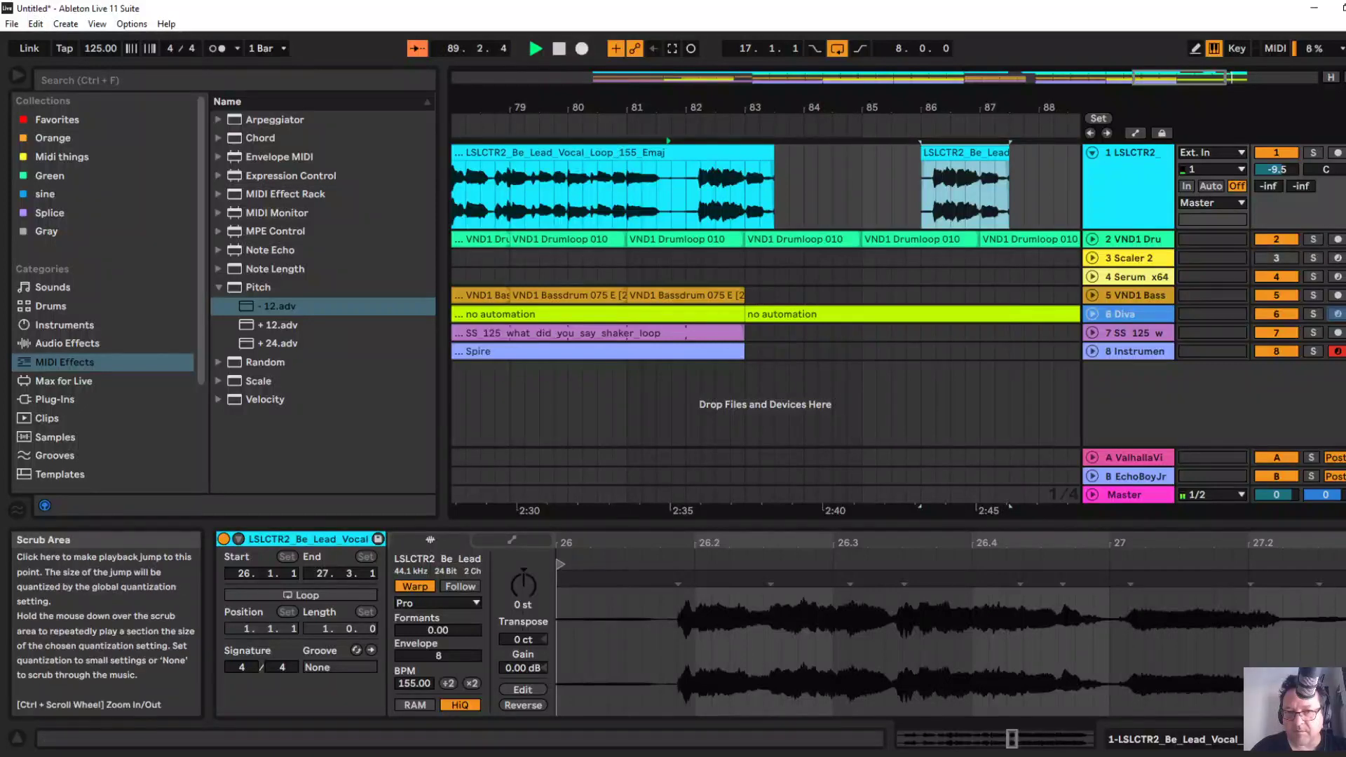
left_click(660, 126)
Trim the start of the vocal fragment at bar 89 to 90.1.1 and shorten the bar 86 fragment's end to 87.2.2.
left_click_drag(701, 107, 606, 70)
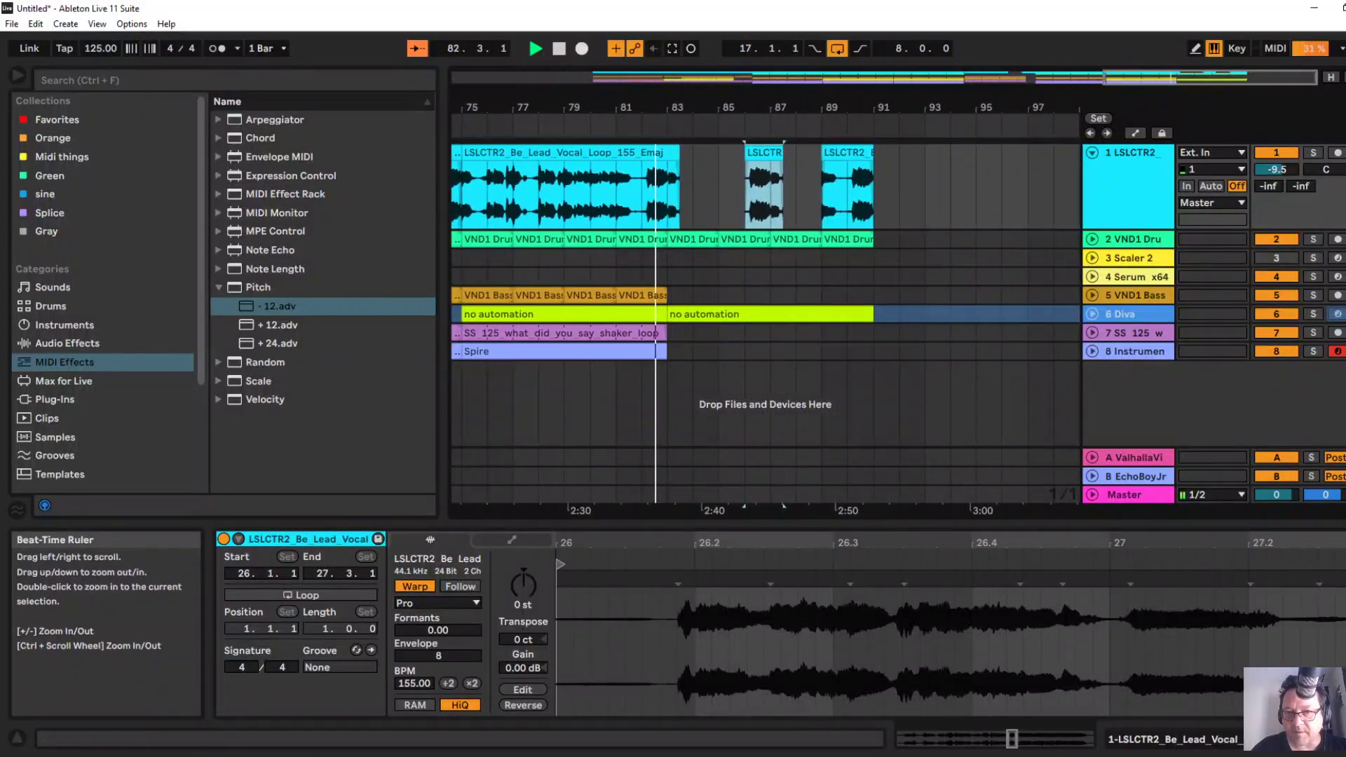
left_click_drag(822, 153, 848, 153)
left_click_drag(881, 107, 849, 153)
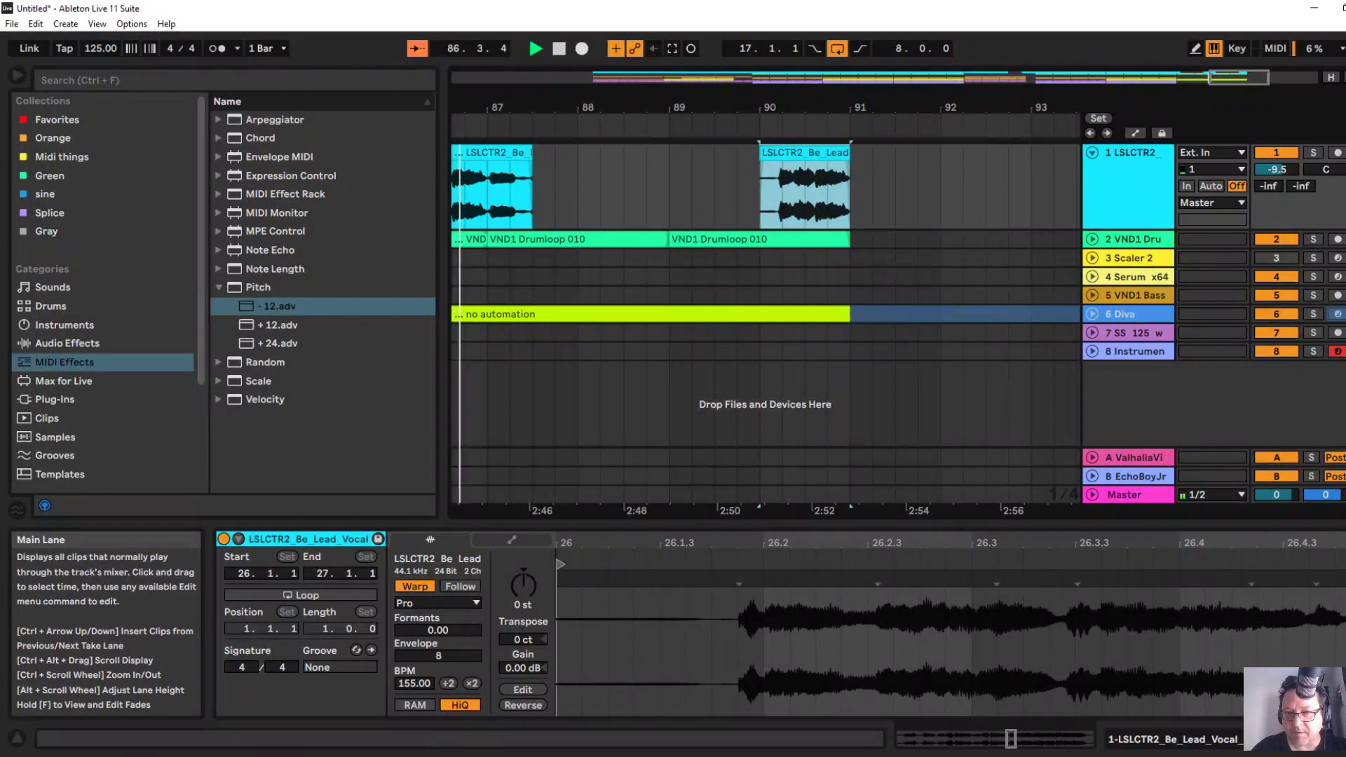
left_click_drag(838, 107, 887, 52)
left_click_drag(794, 107, 785, 203)
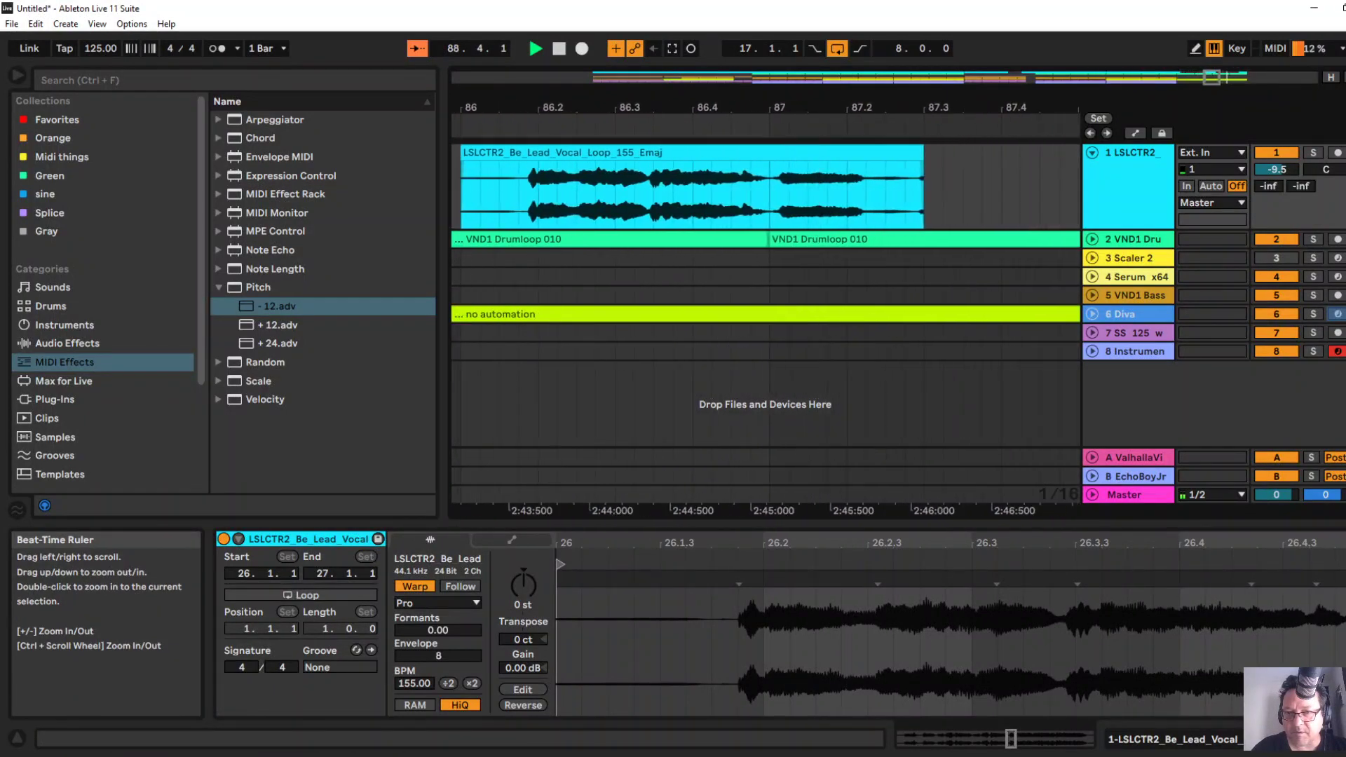
left_click_drag(923, 152, 867, 153)
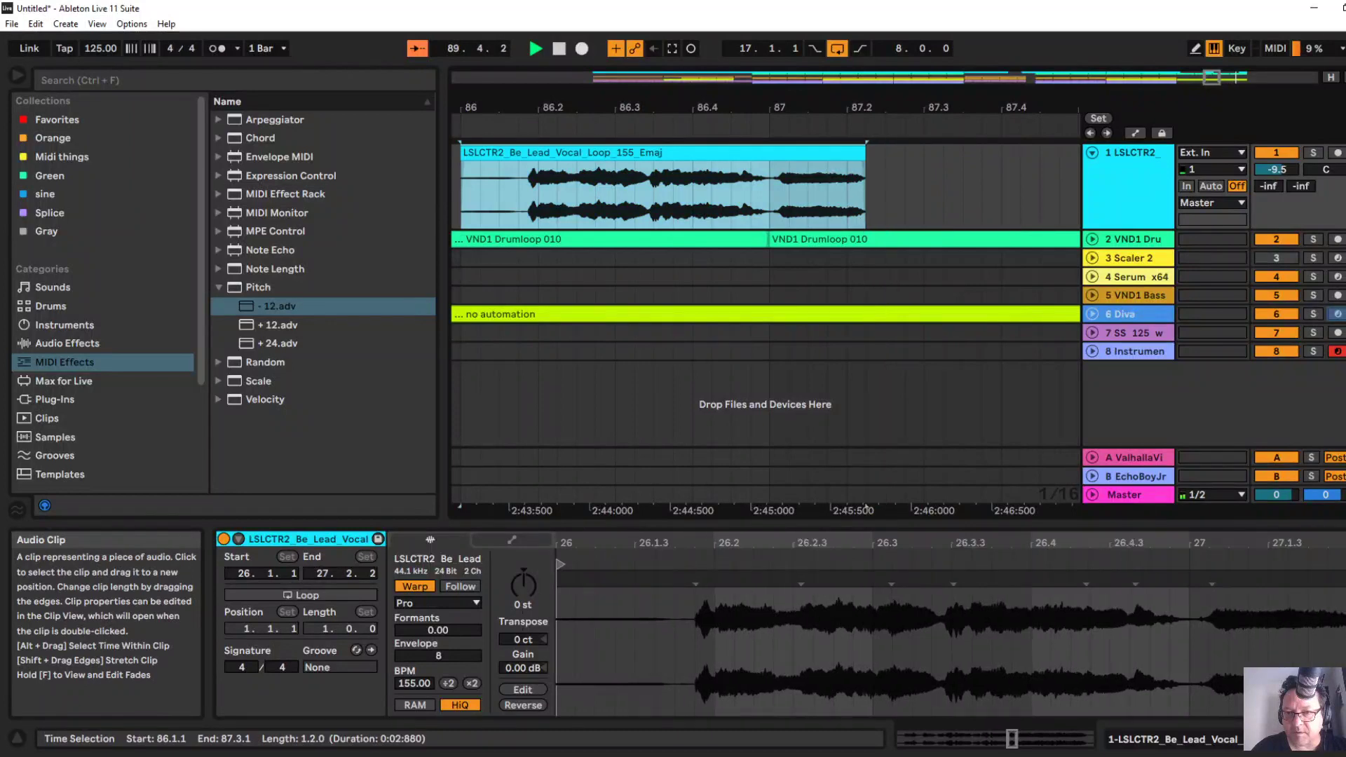
Extend the end of the final vocal fragment at bar 90 to 91.2.2 and audition it.
left_click_drag(883, 107, 455, 60)
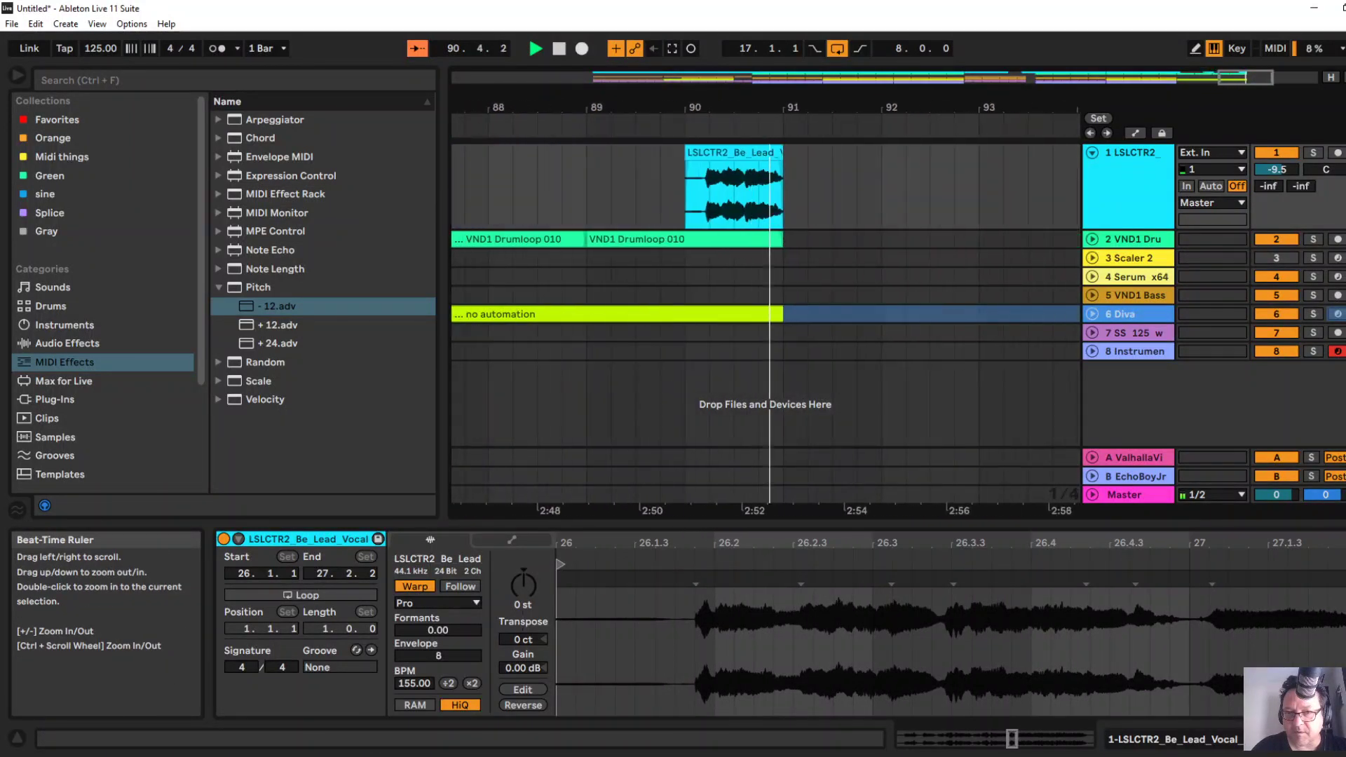
left_click_drag(779, 107, 890, 152)
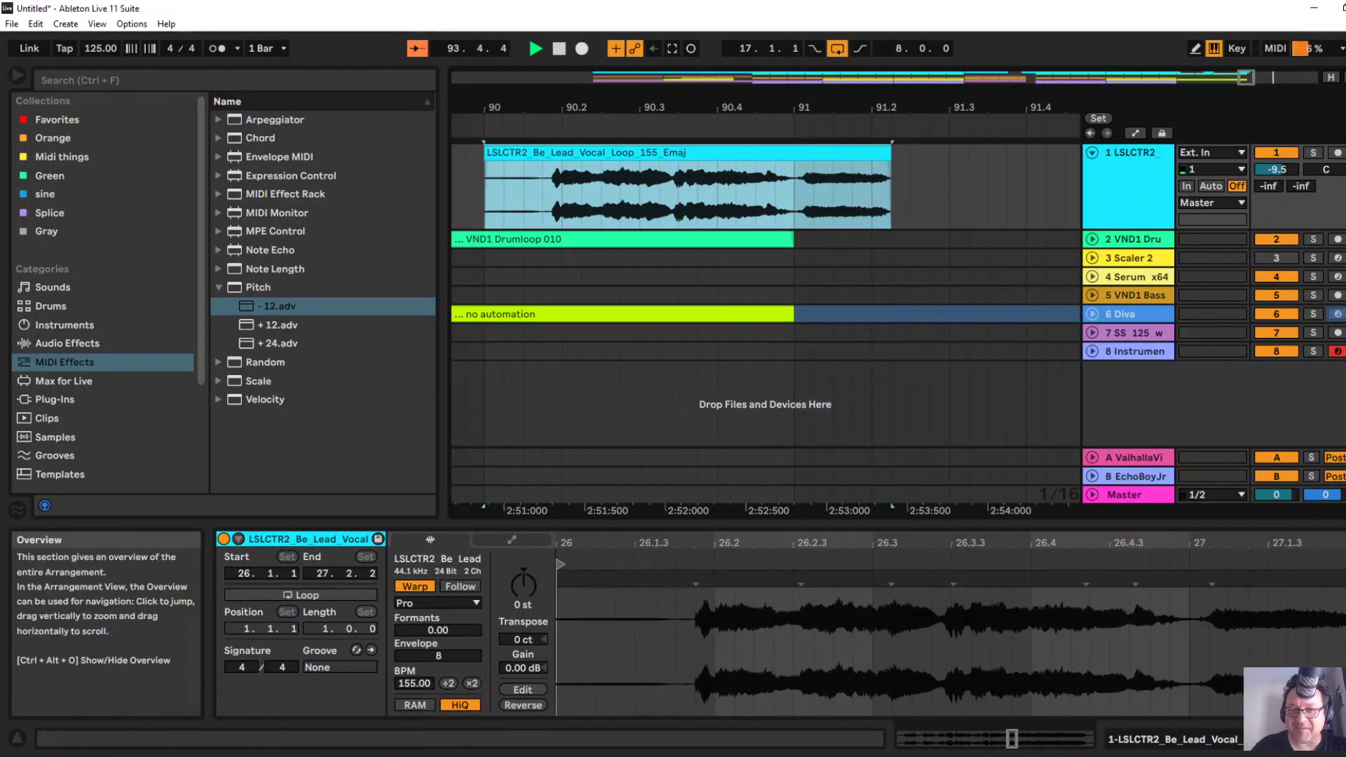
left_click(494, 127)
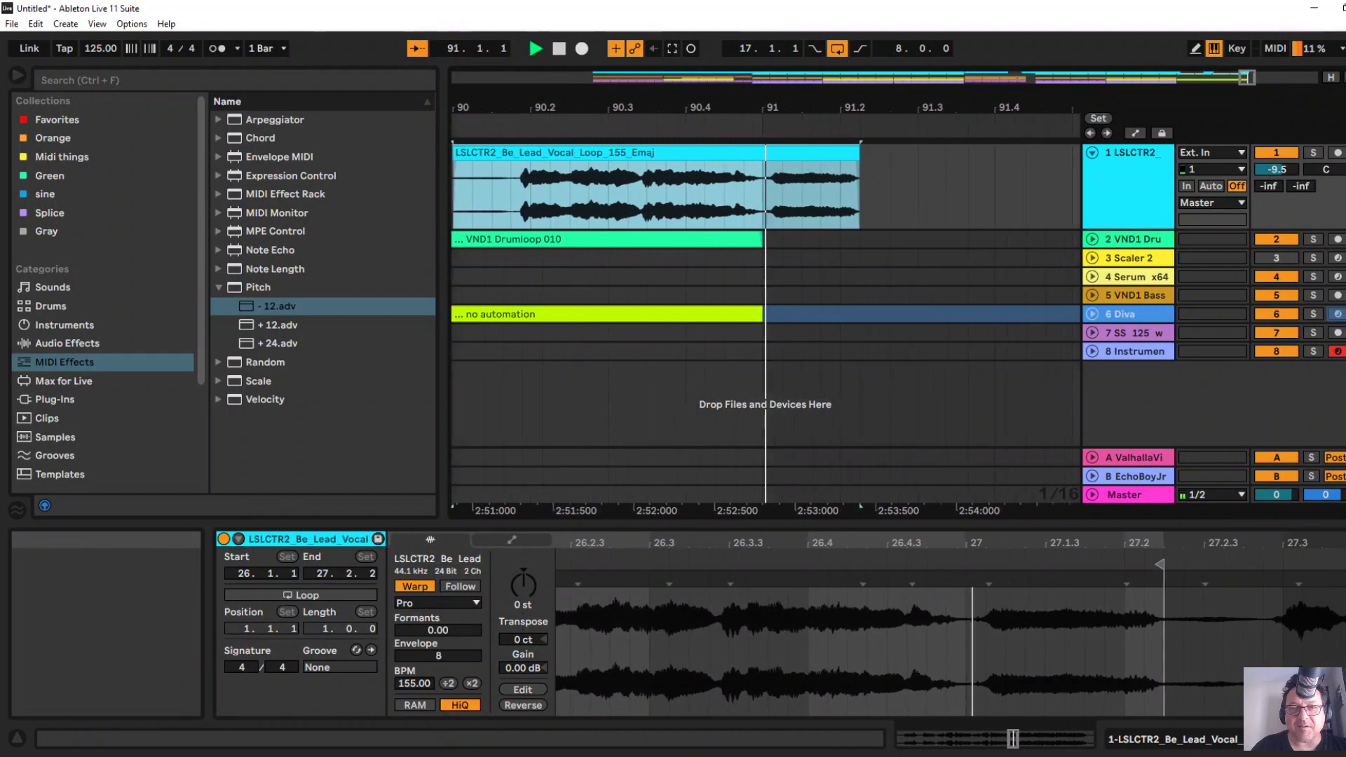
Audition the duplicated section from about bar 77 and stop playback.
left_click_drag(765, 107, 765, 28)
mouse_move(902, 107)
left_mouse_down()
mouse_move(902, 130)
mouse_move(902, 102)
left_mouse_up()
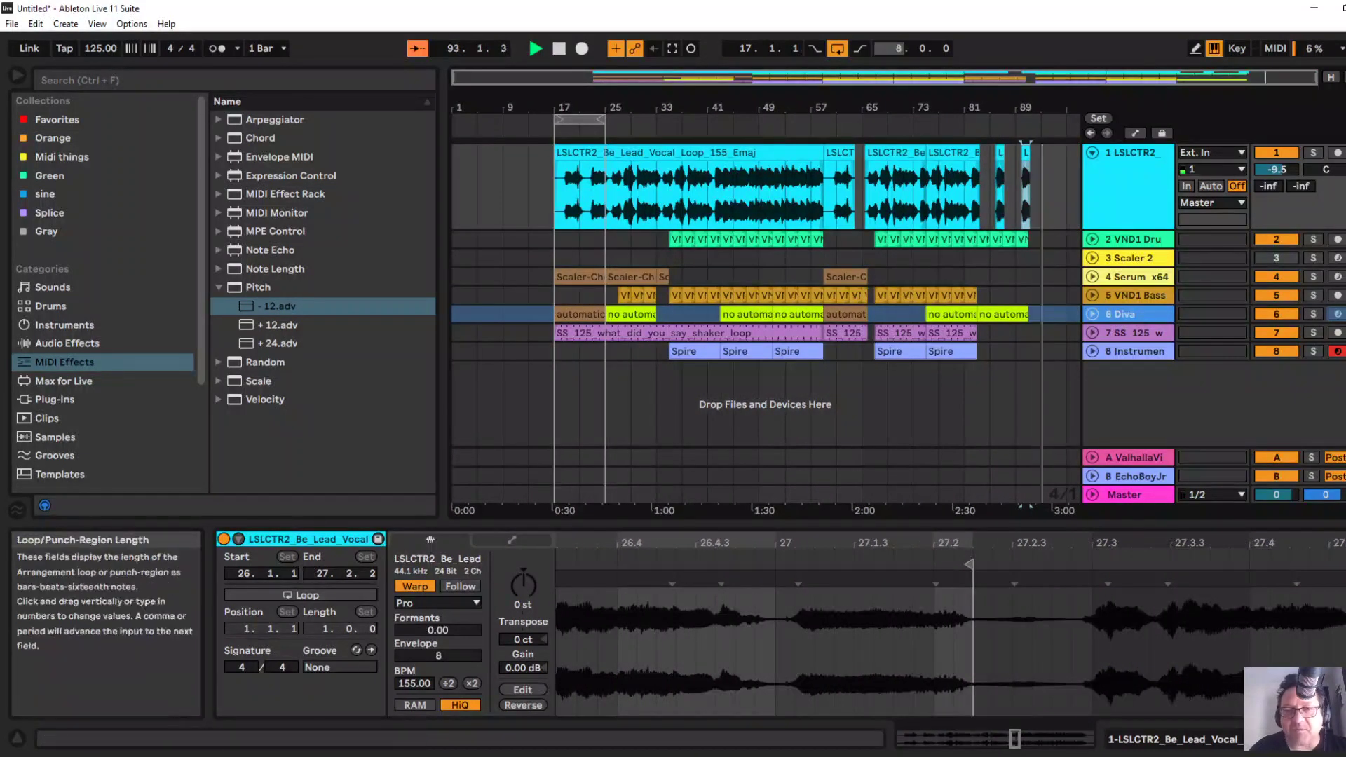
left_click_drag(974, 107, 974, 179)
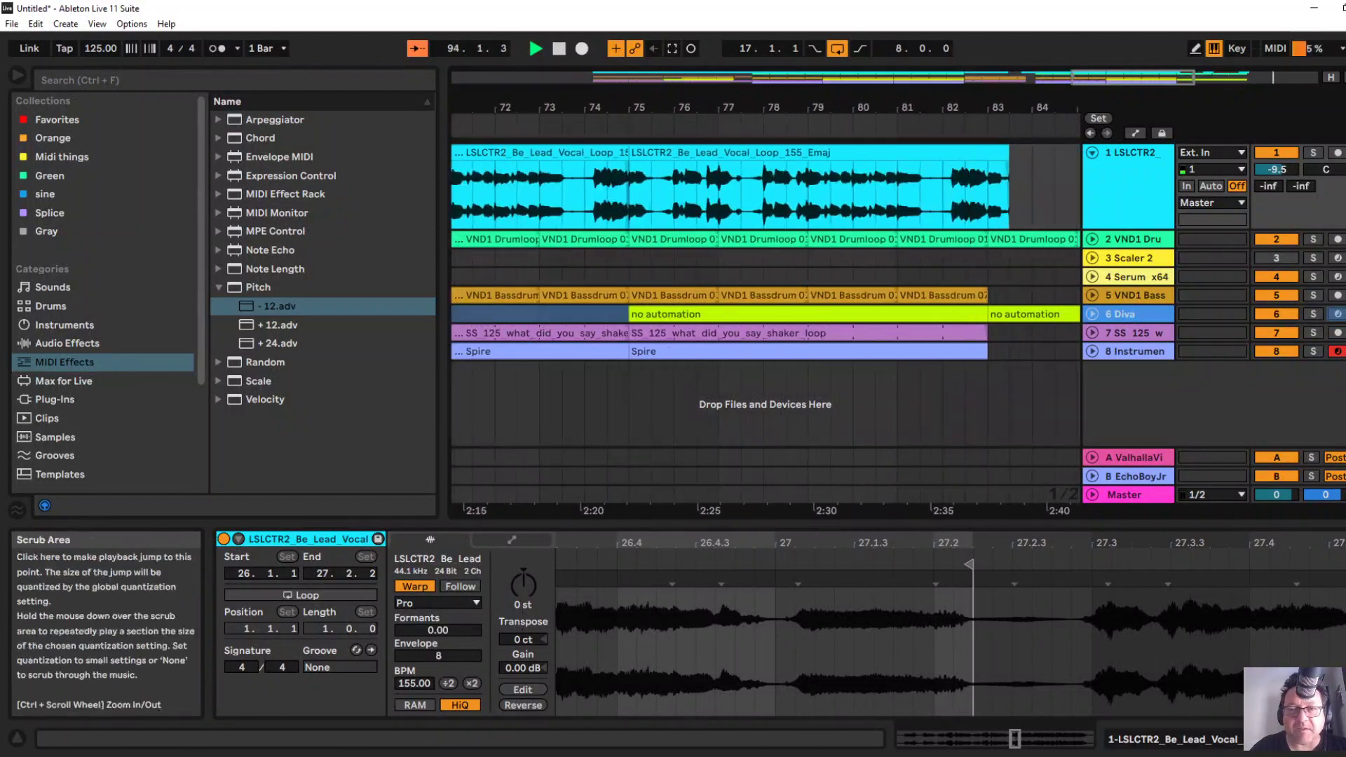
left_click(747, 133)
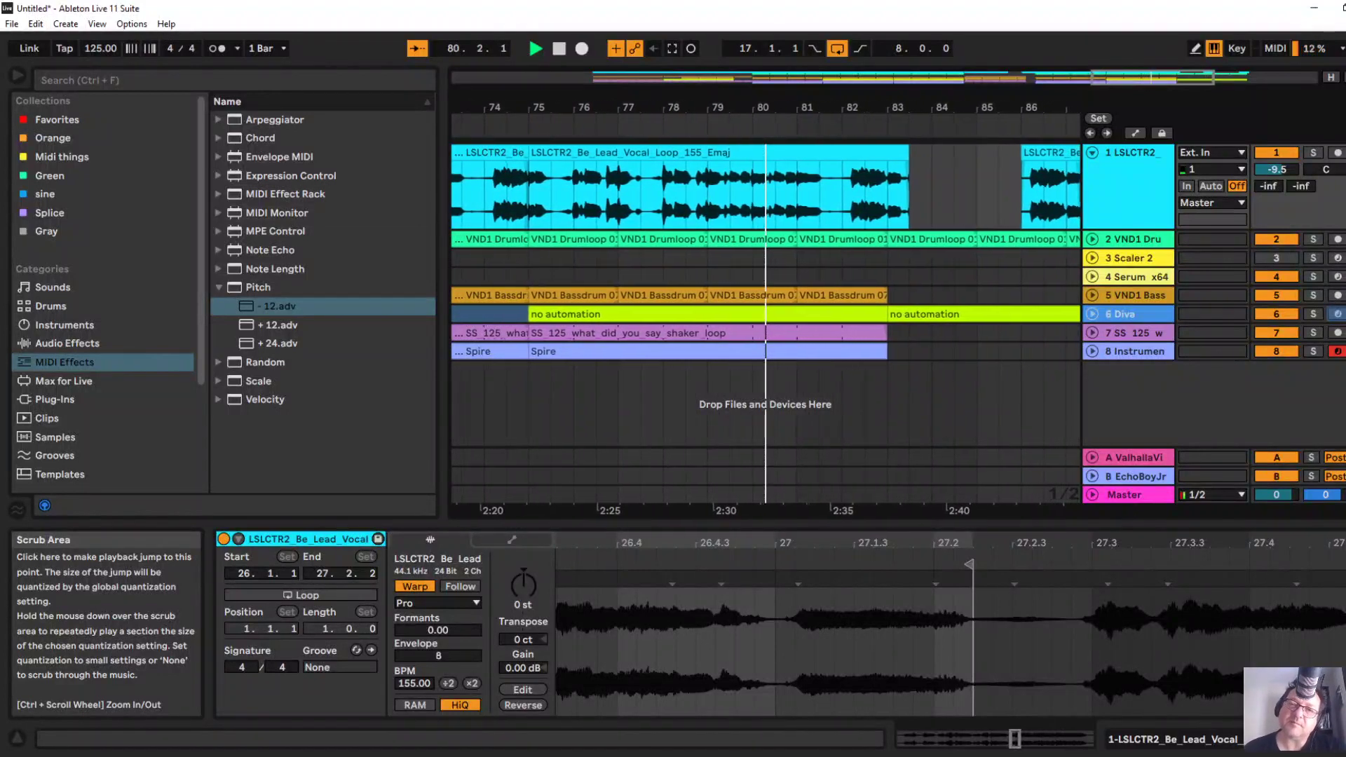
key("space")
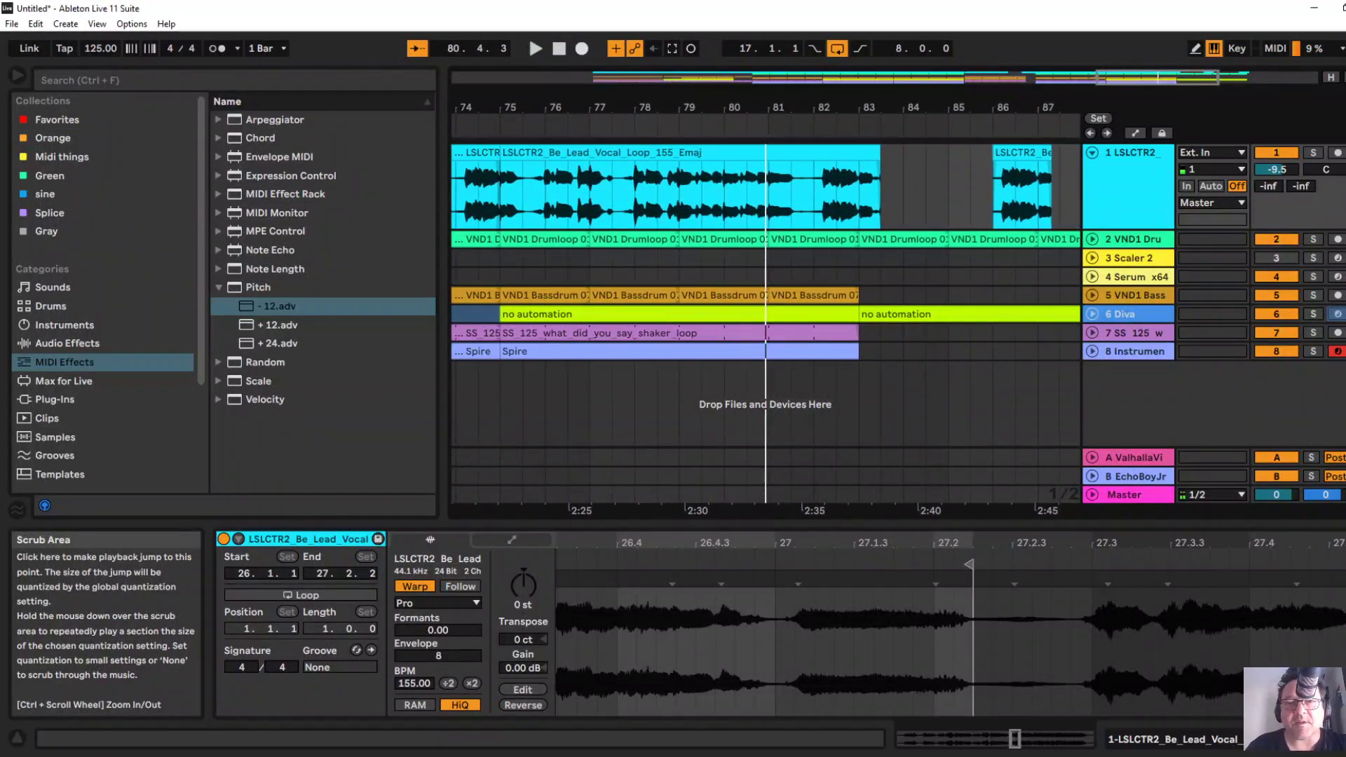
double_click(745, 107)
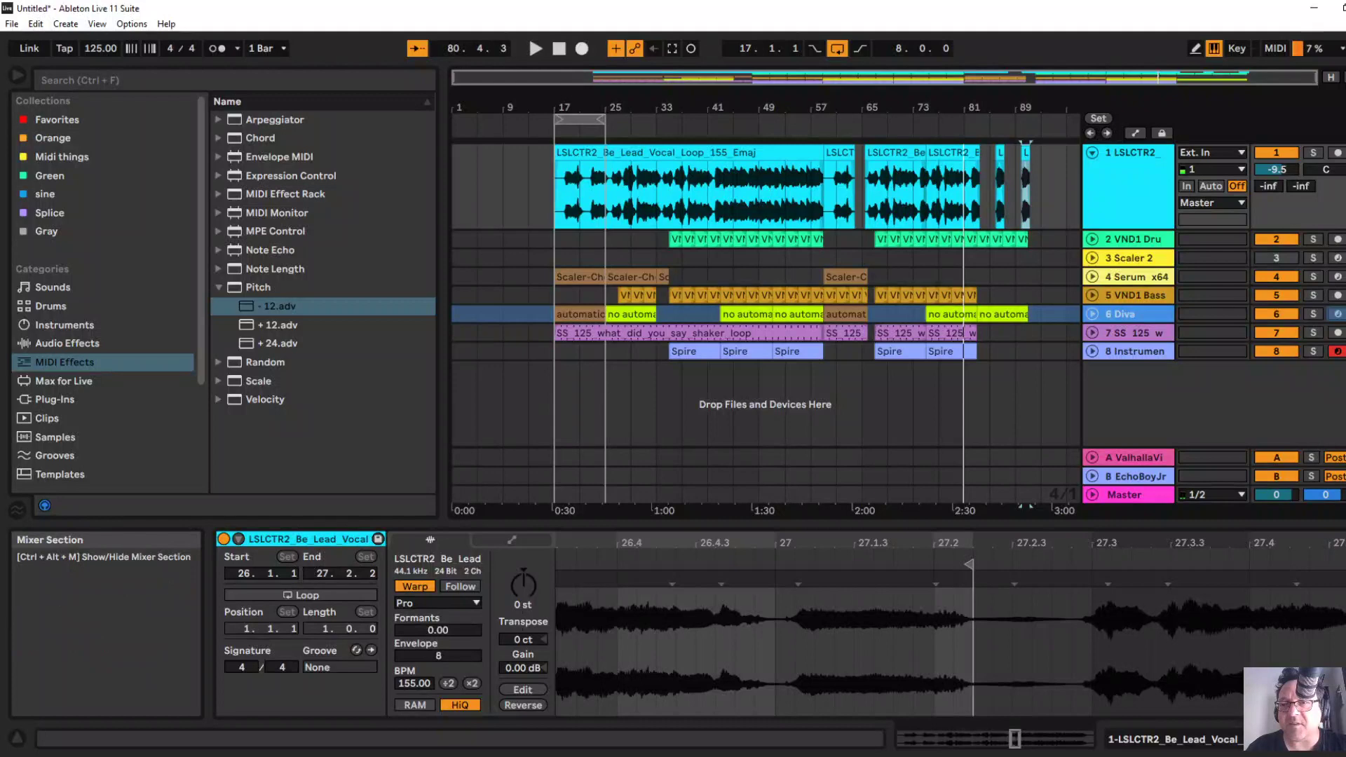
Move FabFilter Pro-C 2 to the end of the vocal track's device chain, after both Pro-Q 3 equalizers.
left_click(1128, 183)
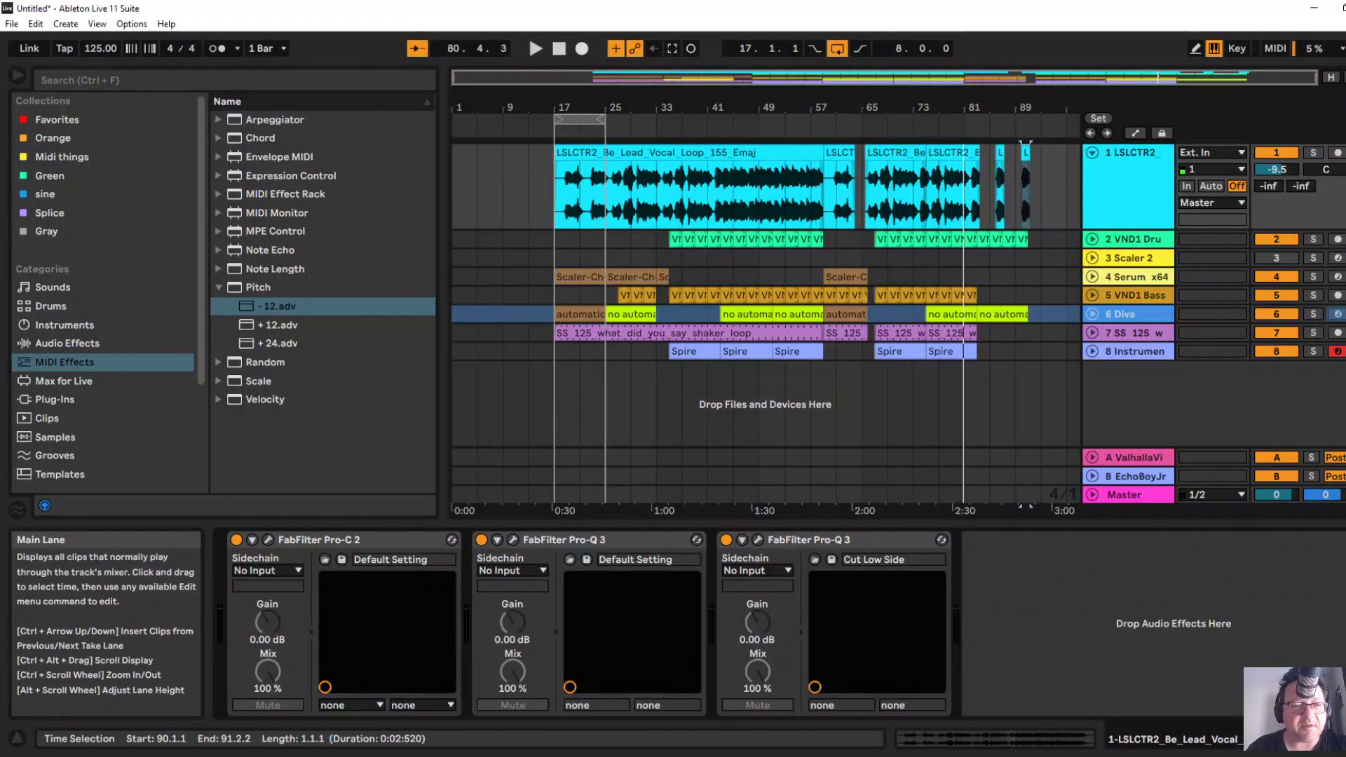
left_click(337, 540)
left_click_drag(336, 540, 963, 596)
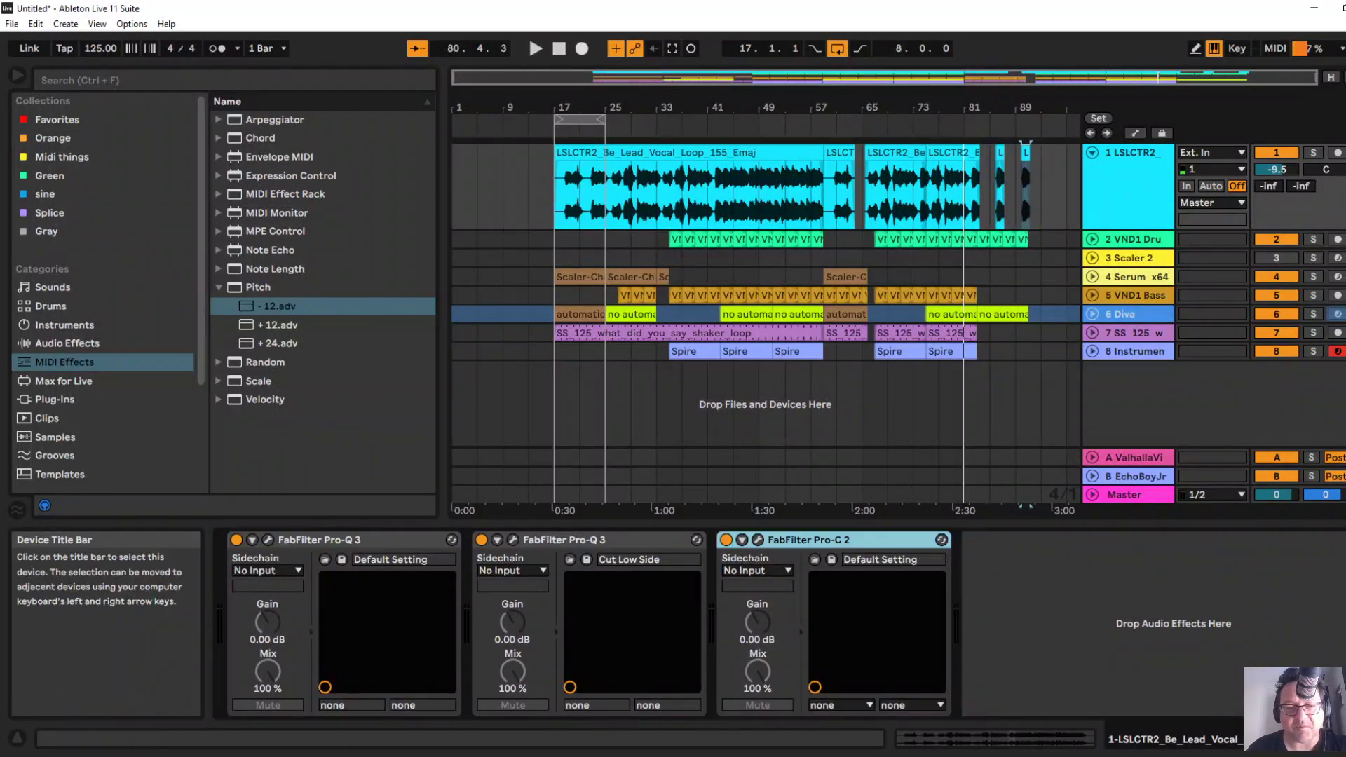
Add a 12 dB/oct low cut at 138.99 Hz in the vocal's first Pro-Q 3 during playback, and close its window.
left_click(267, 540)
key("space")
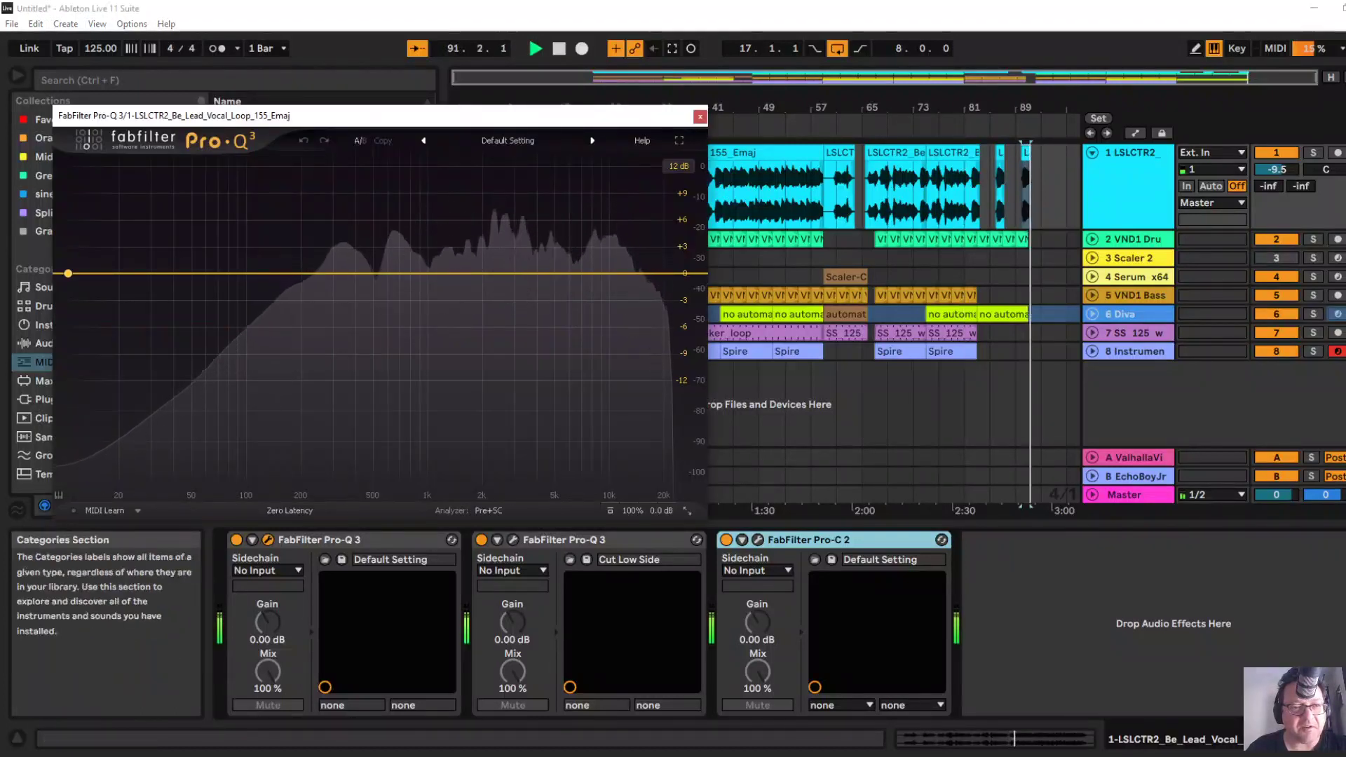
double_click(259, 328)
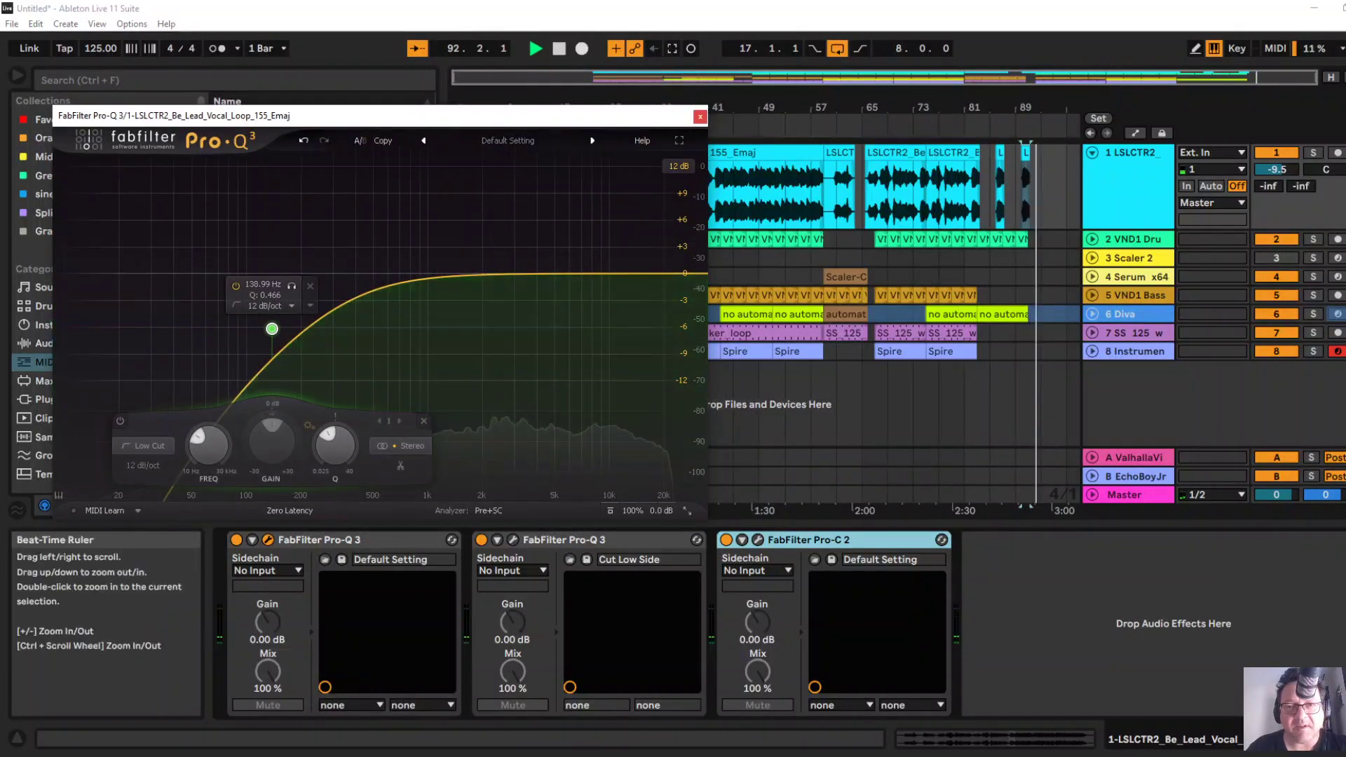
left_click(700, 117)
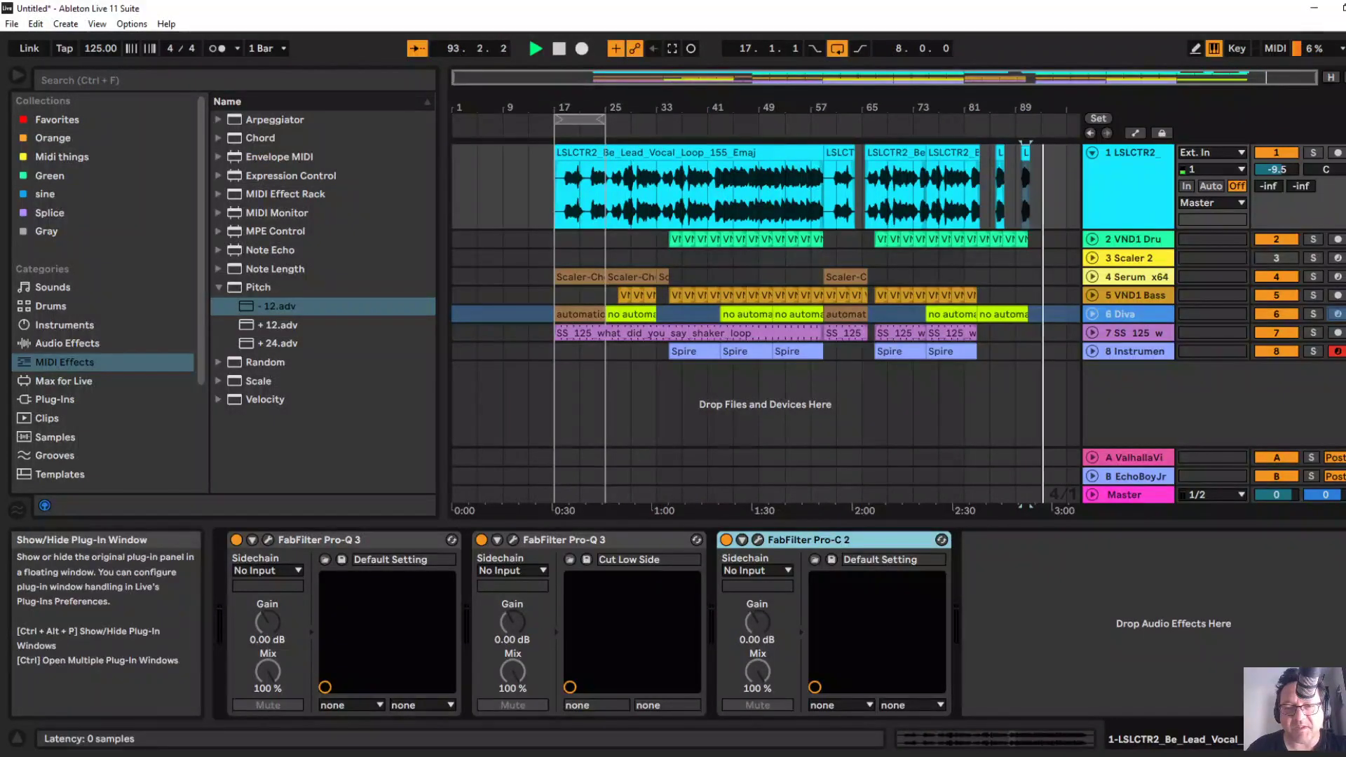
Set the wet gain to +1.59 dB in the vocal's FabFilter Pro-C 2 during playback, and close its window.
left_click(758, 540)
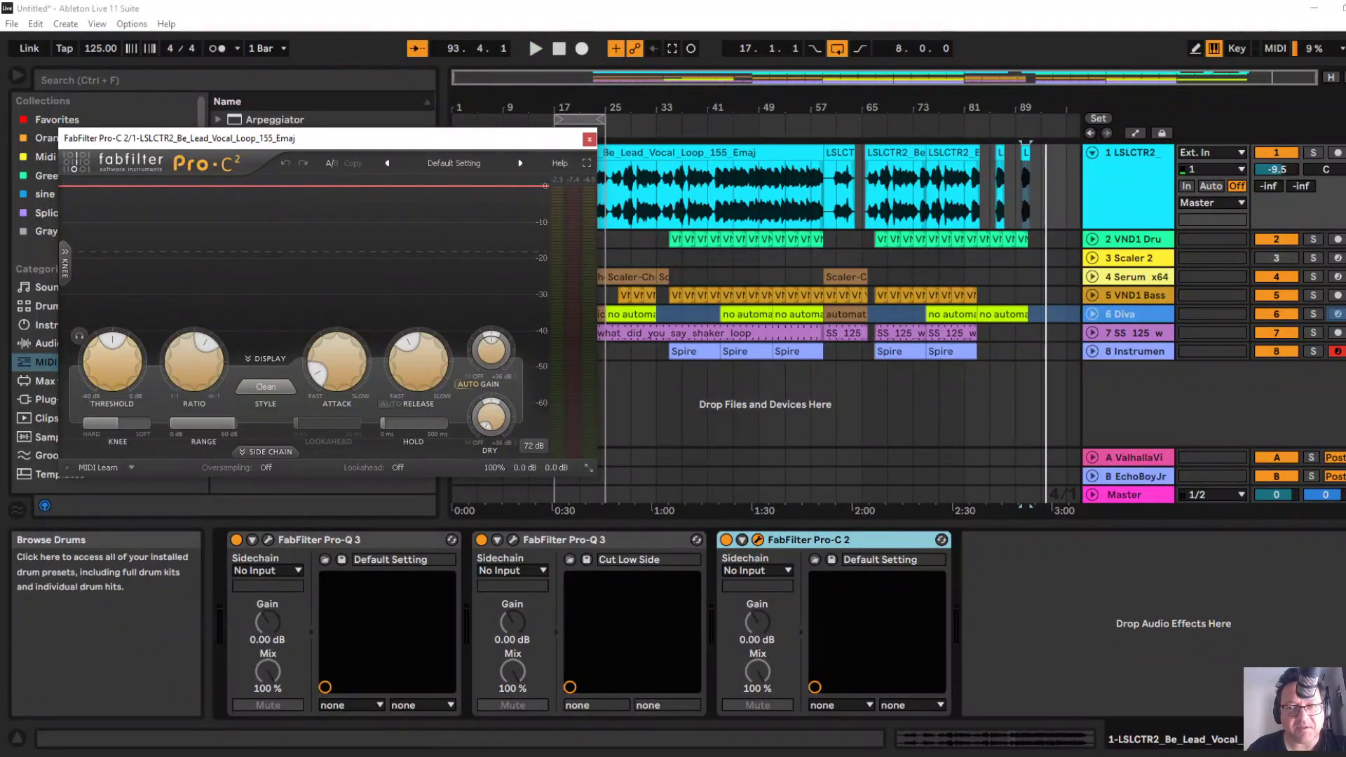
key("space")
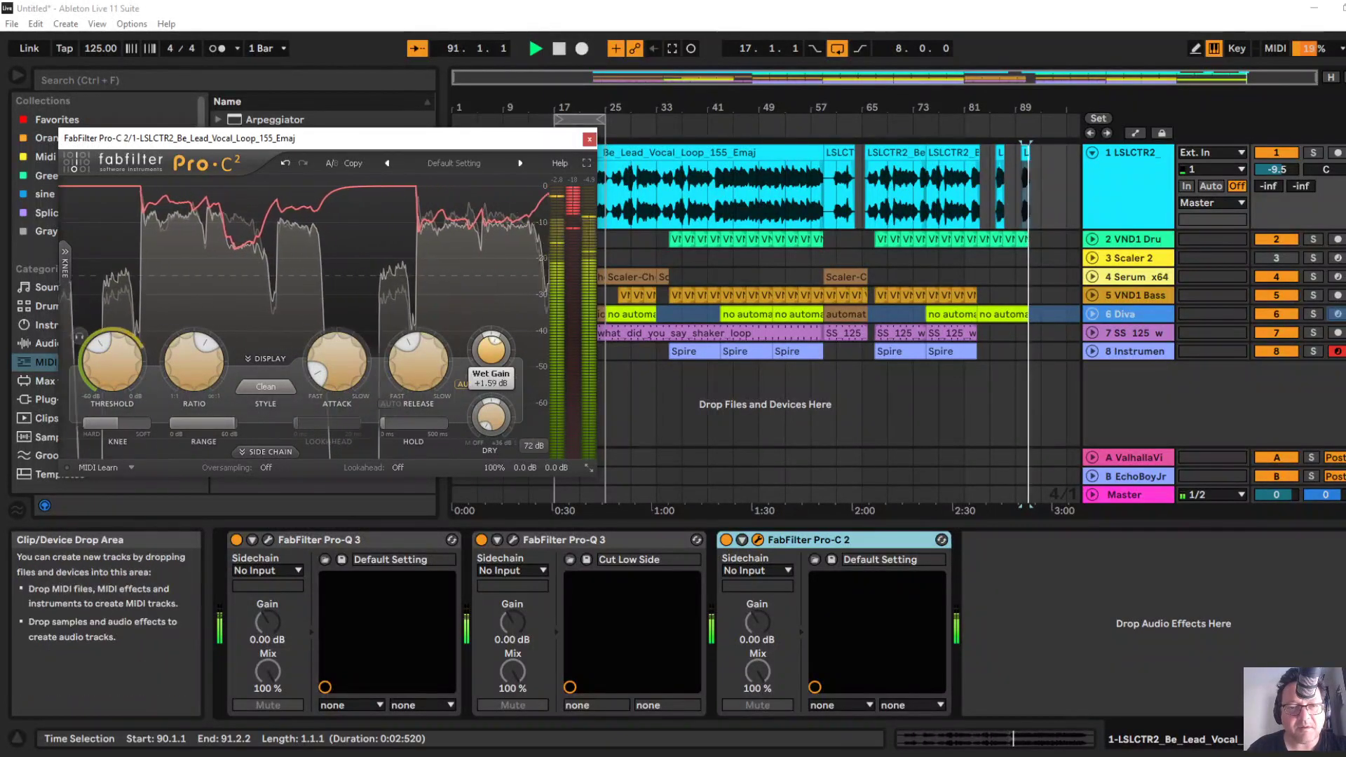
left_click(589, 138)
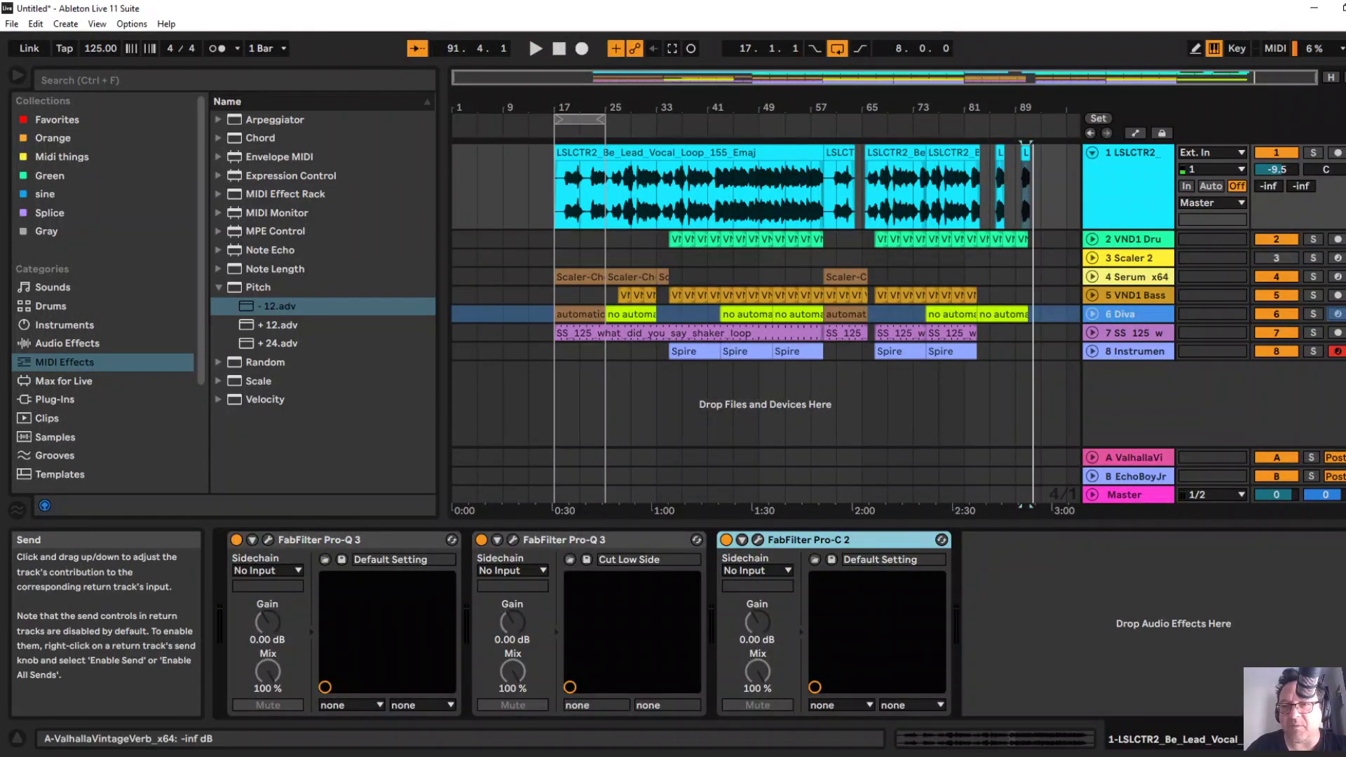
Audition from about bar 72 and set the vocal's sends to -21.6 dB for return A and -11.6 dB for return B.
left_click(914, 133)
left_click_drag(1269, 185, 1300, 196)
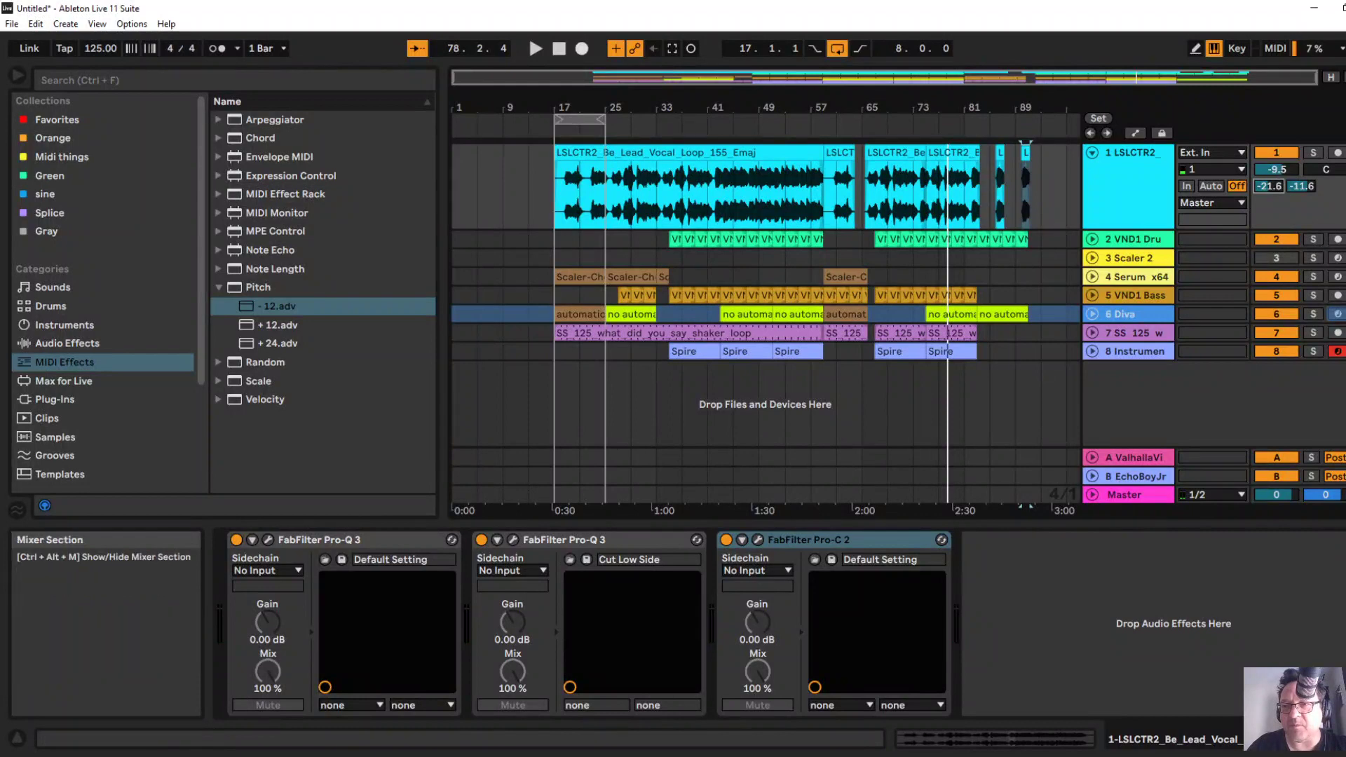
Add Kickstart-64bit after ValhallaVintageVerb on return track A, audition it with its default curve, and close its window.
left_click(1132, 457)
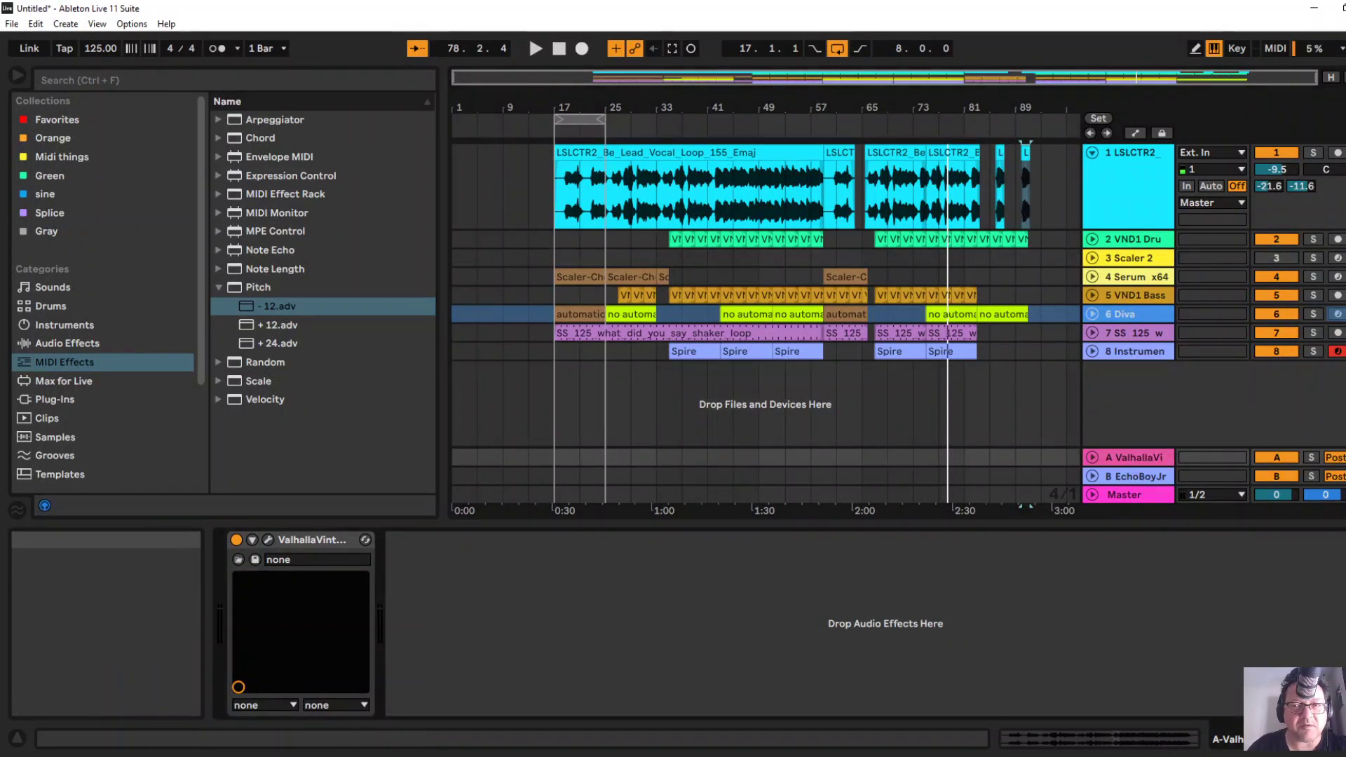
key("ctrl+f")
type("kick")
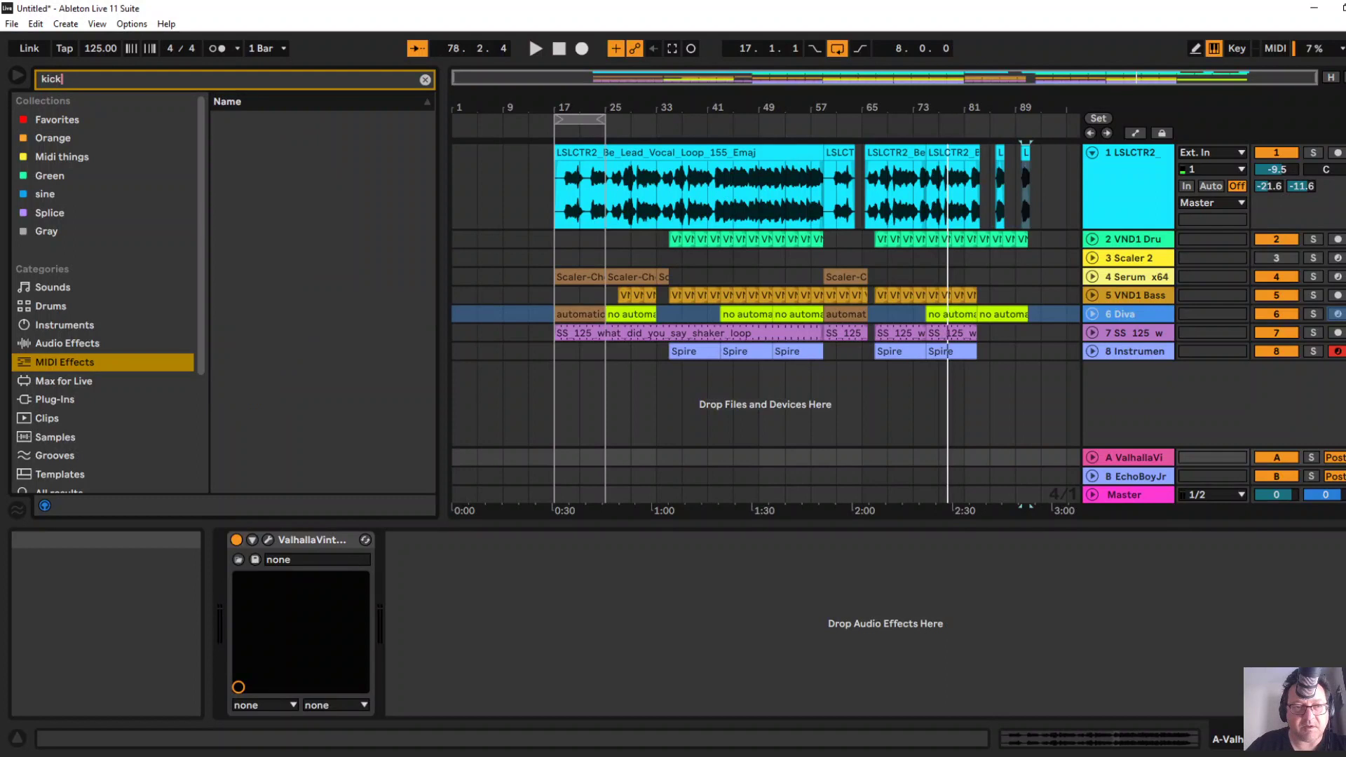
left_click(55, 400)
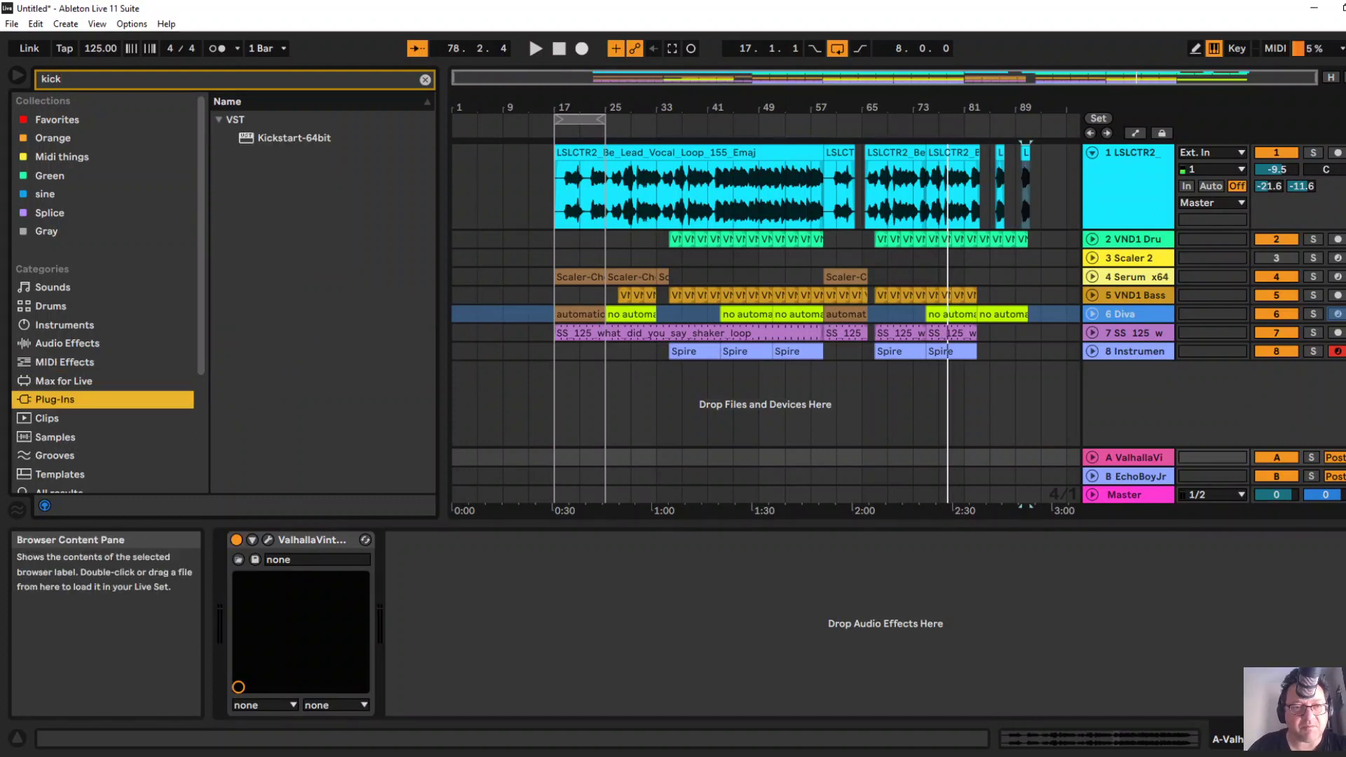
double_click(294, 138)
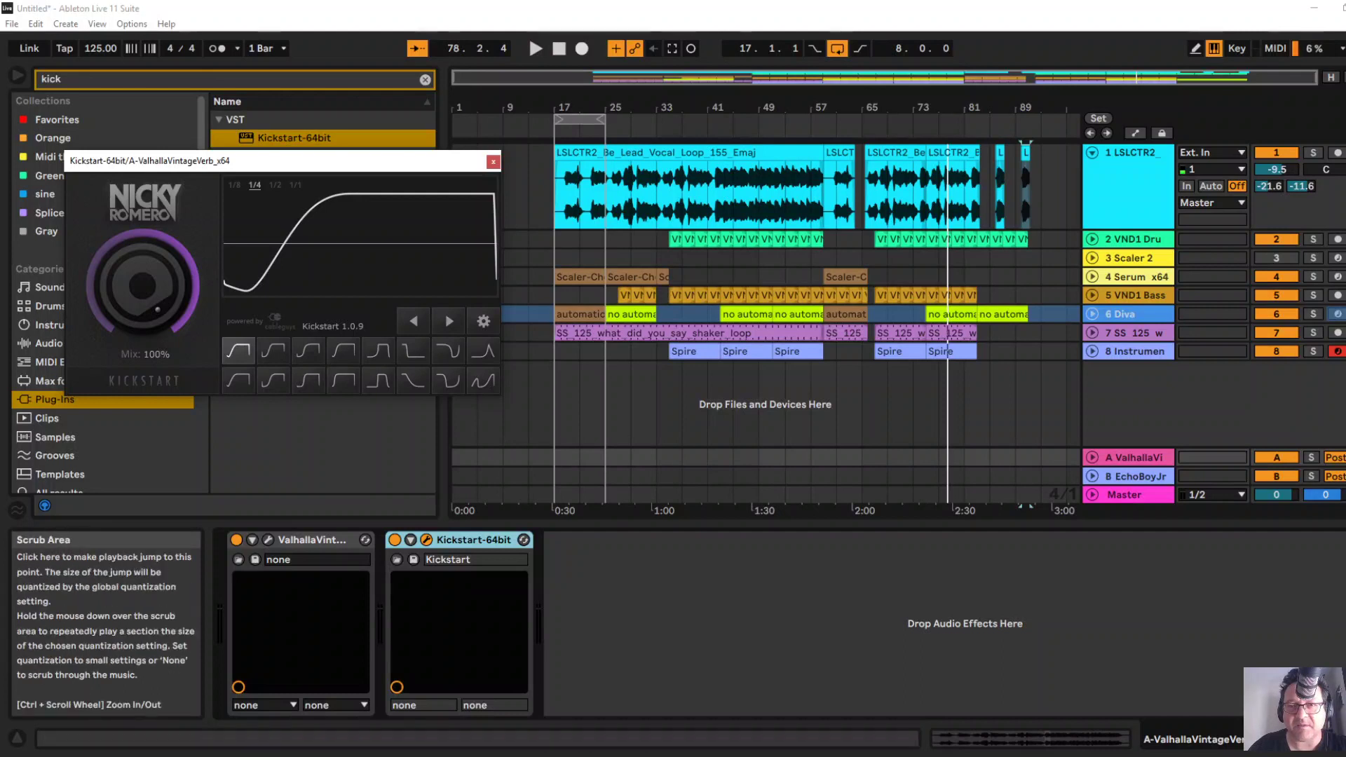
key("space")
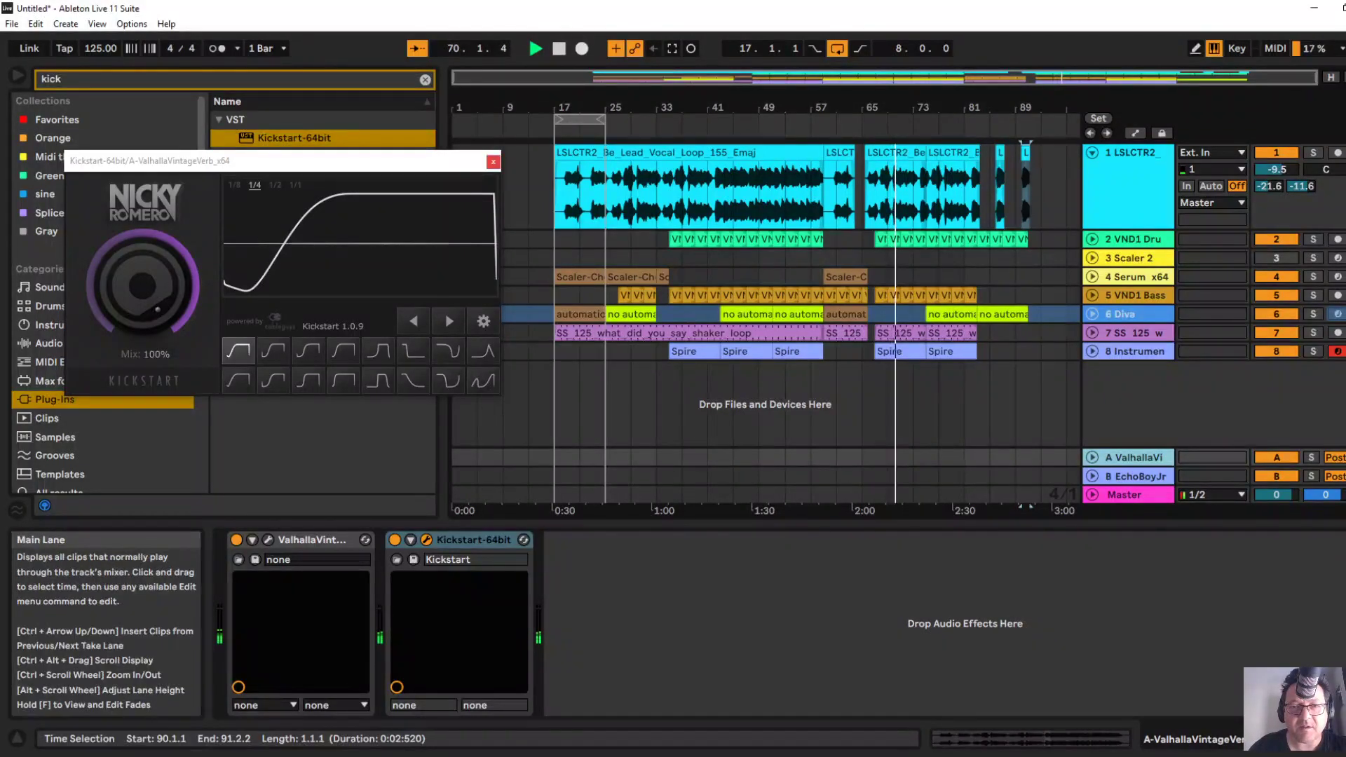
left_click(493, 162)
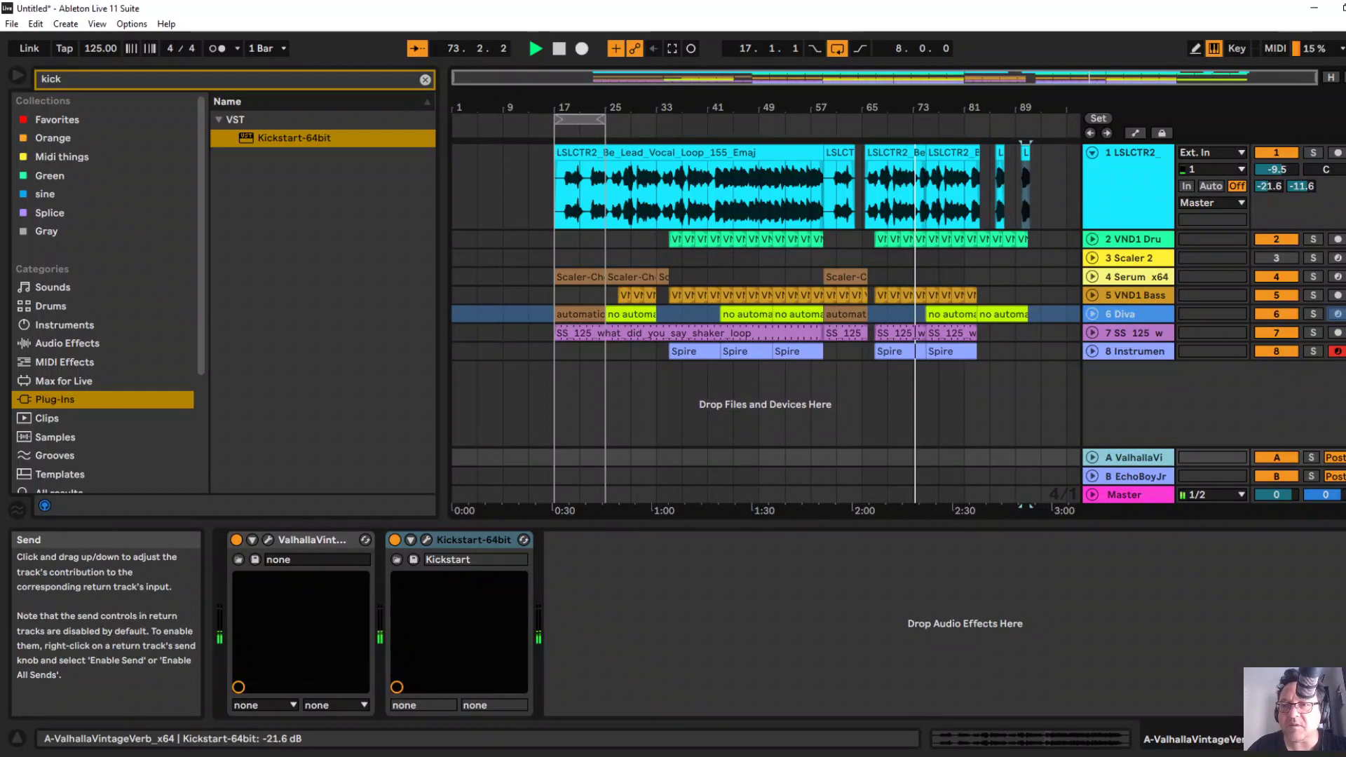
Raise the vocal's send to return A to -6.0 dB and set the vocal track volume to -11.1 dB.
left_click_drag(1269, 186, 1269, 179)
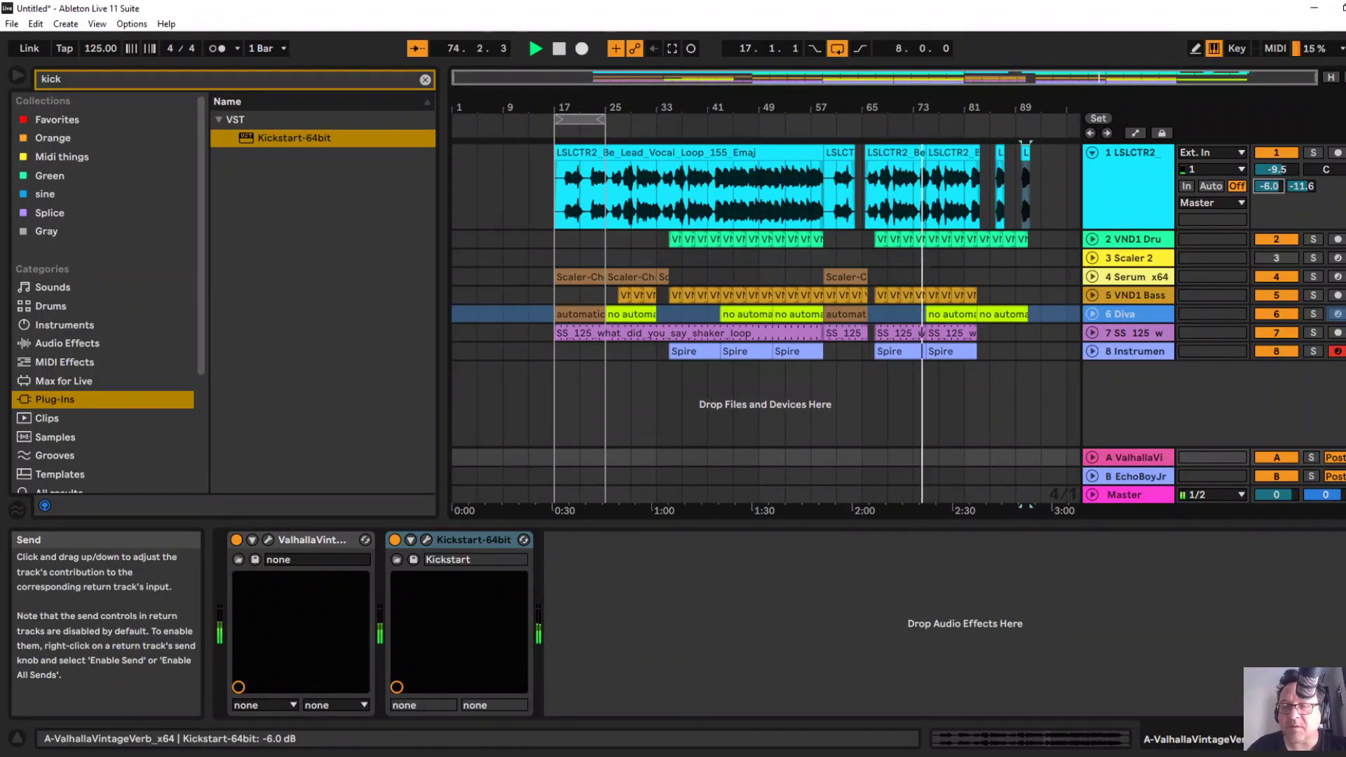
left_click_drag(1276, 170, 1276, 177)
Move the boundary between the two vocal clips at bar 75 to 75.3.1, and stop playback.
left_click_drag(939, 108, 939, 199)
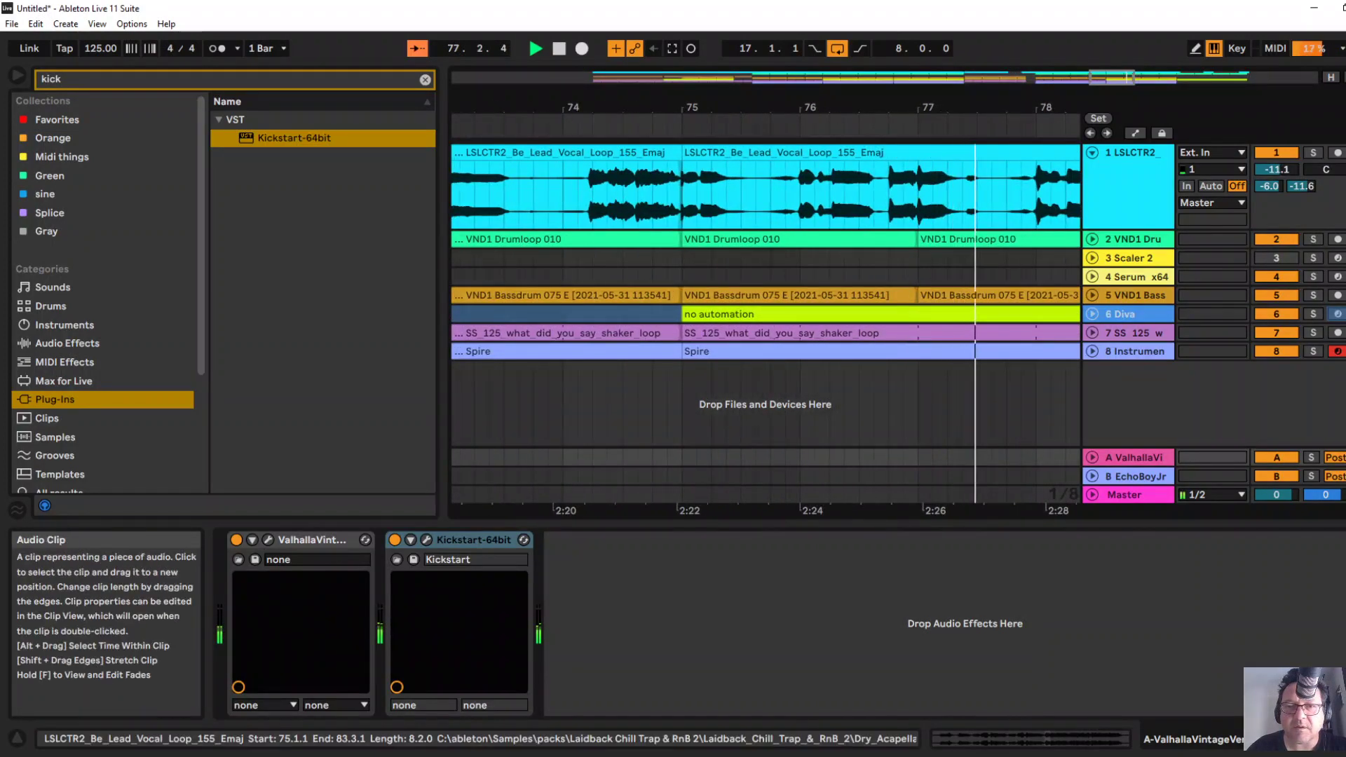
left_click_drag(682, 153, 743, 28)
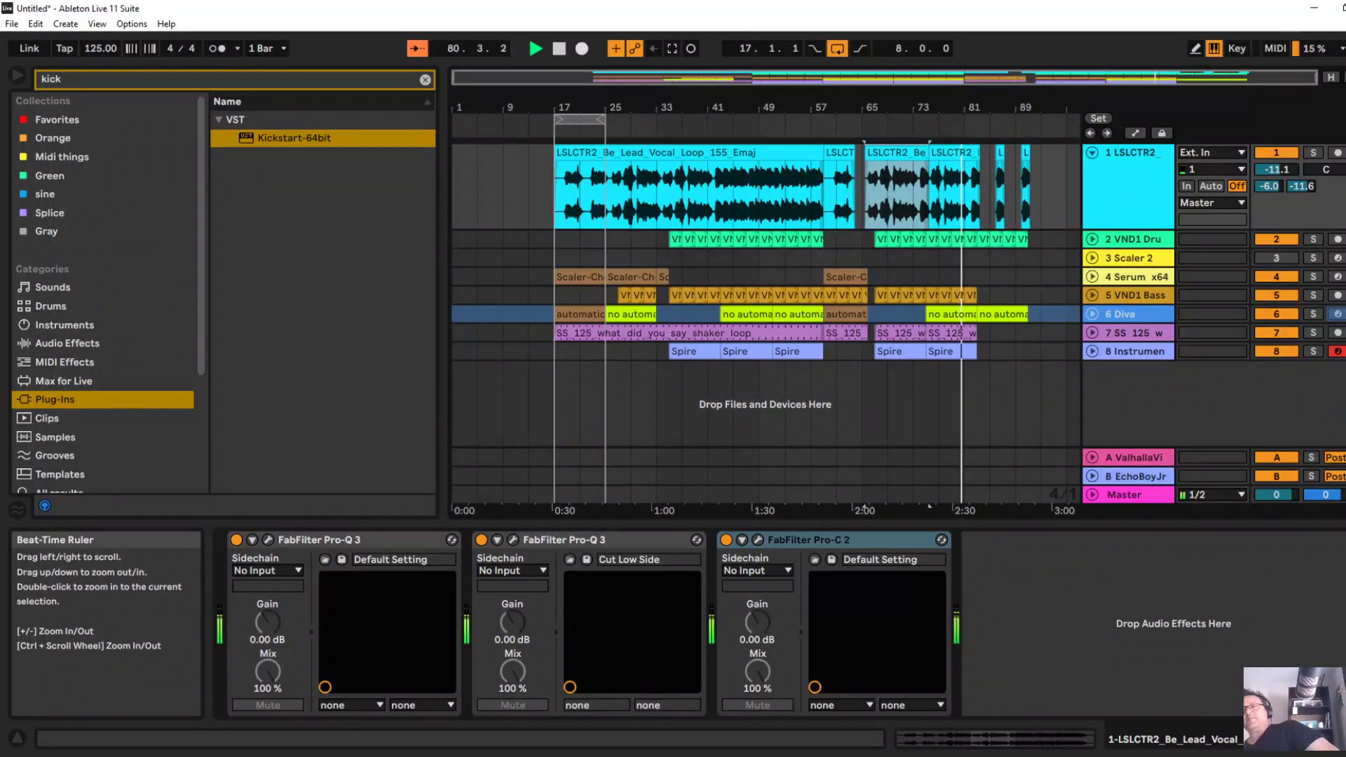
key("space")
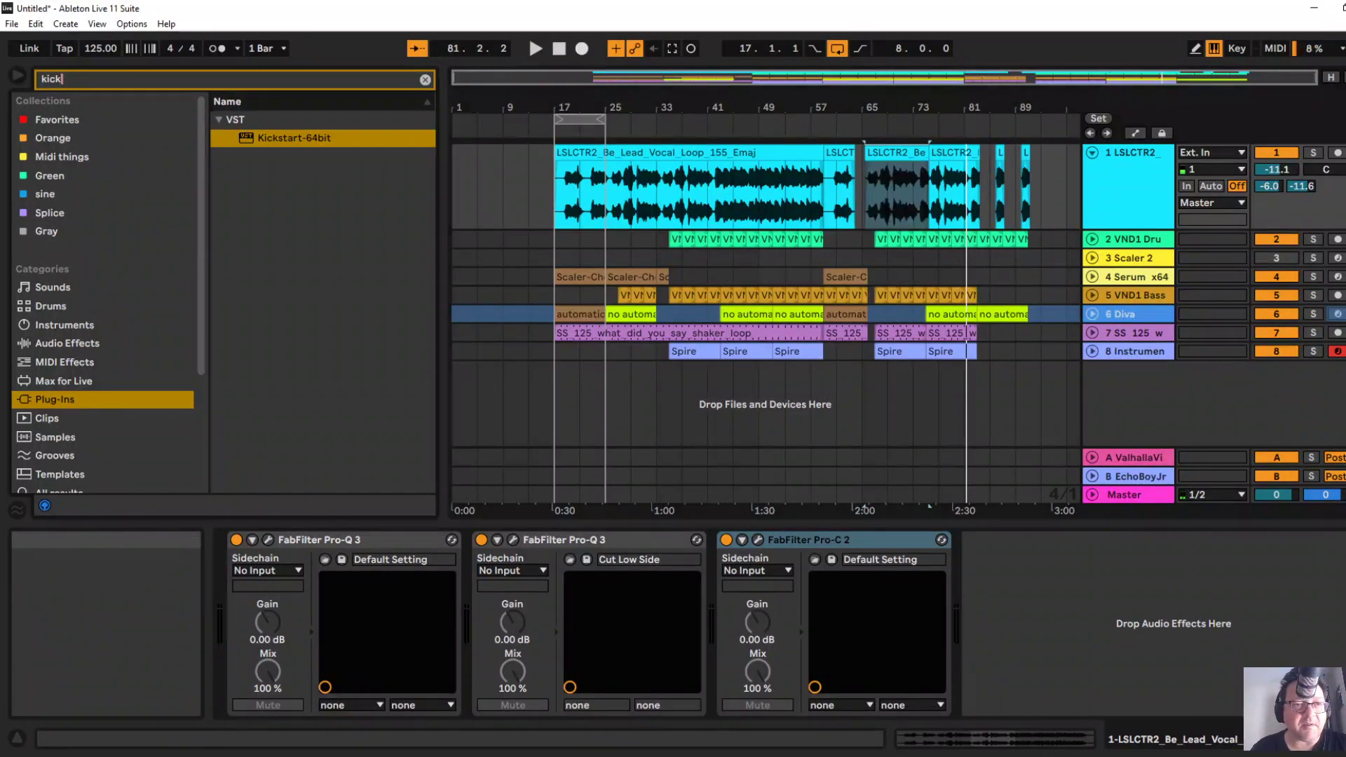
Search the plug-ins for "imag" and insert Ozone 9 Imager at the start of the vocal's device chain.
type("ag")
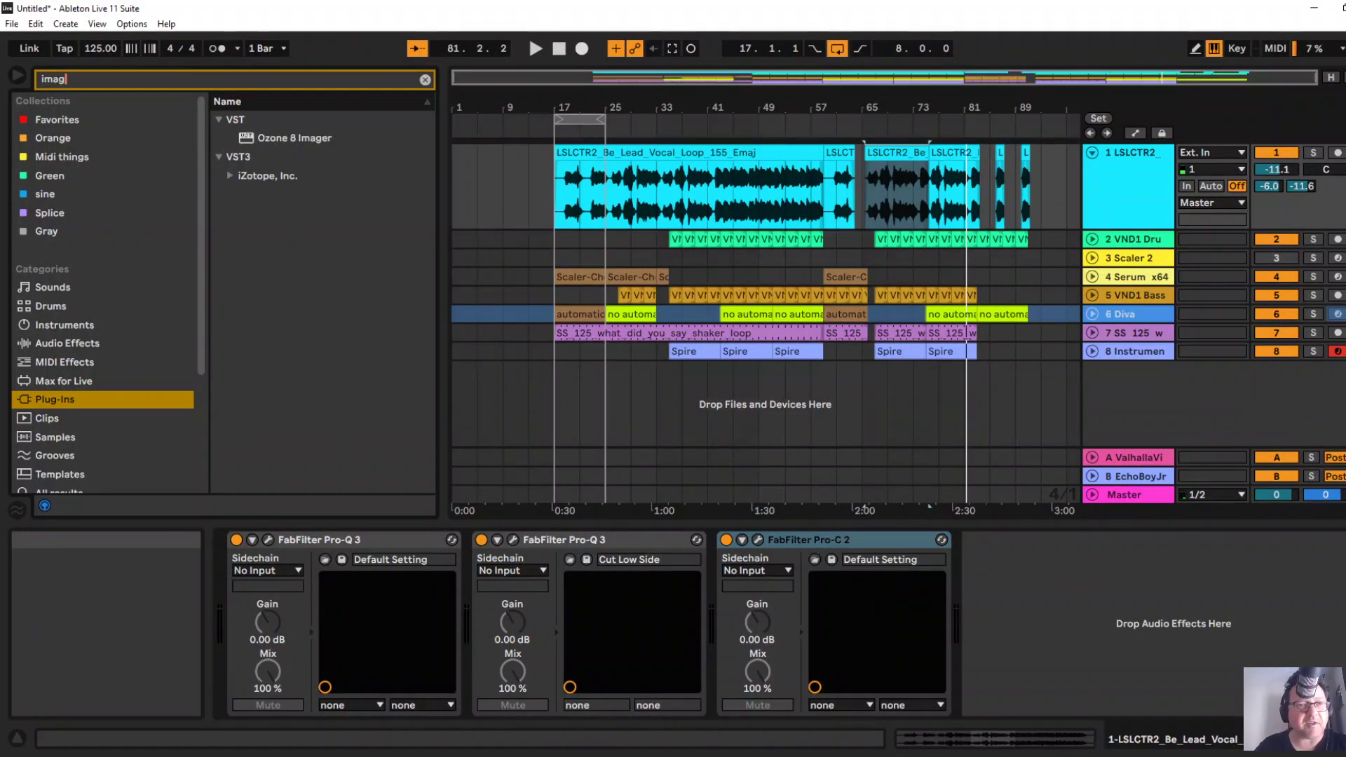
left_click(231, 176)
left_click_drag(306, 194, 235, 621)
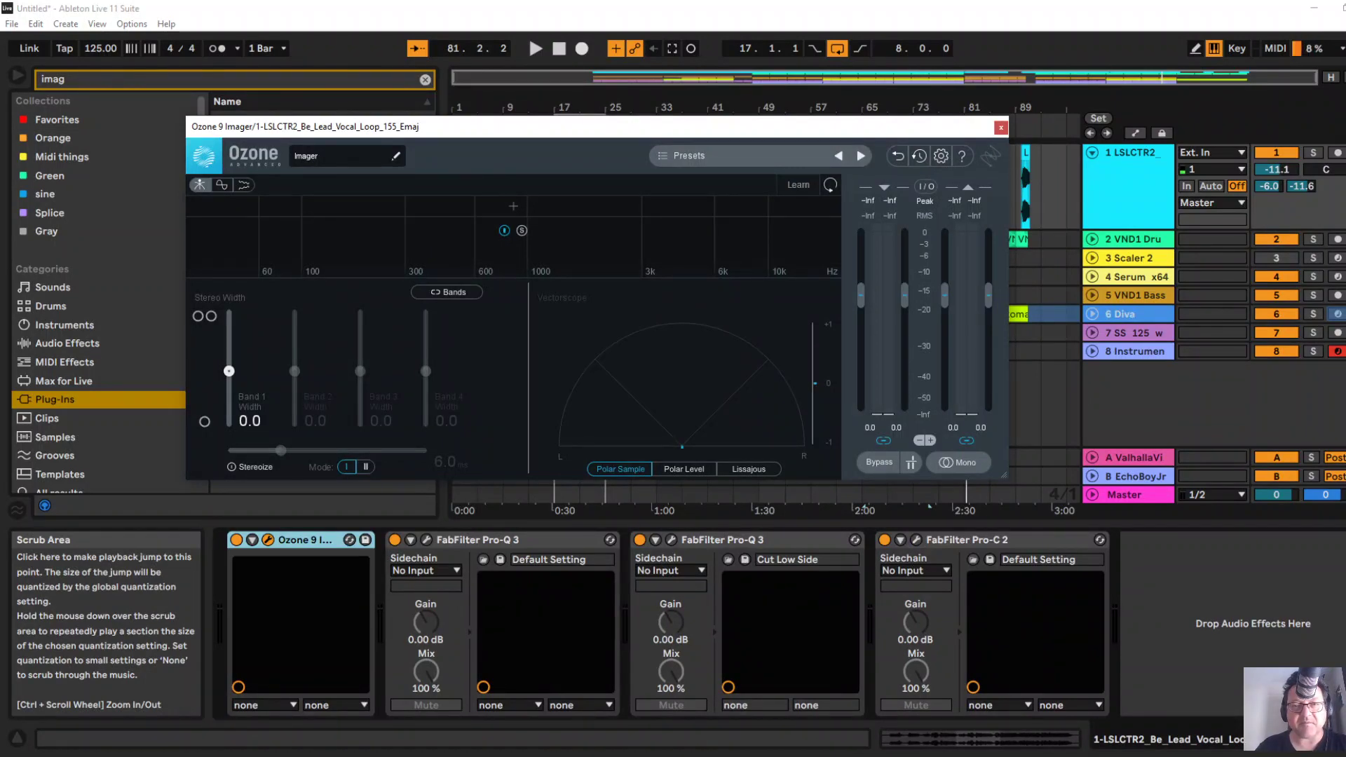
Load the Enhanced Space preset in Ozone 9 Imager, then enable Stereoize with Band 1 width 27.8 and Band 3 width 12.7.
left_click(733, 156)
left_click(431, 355)
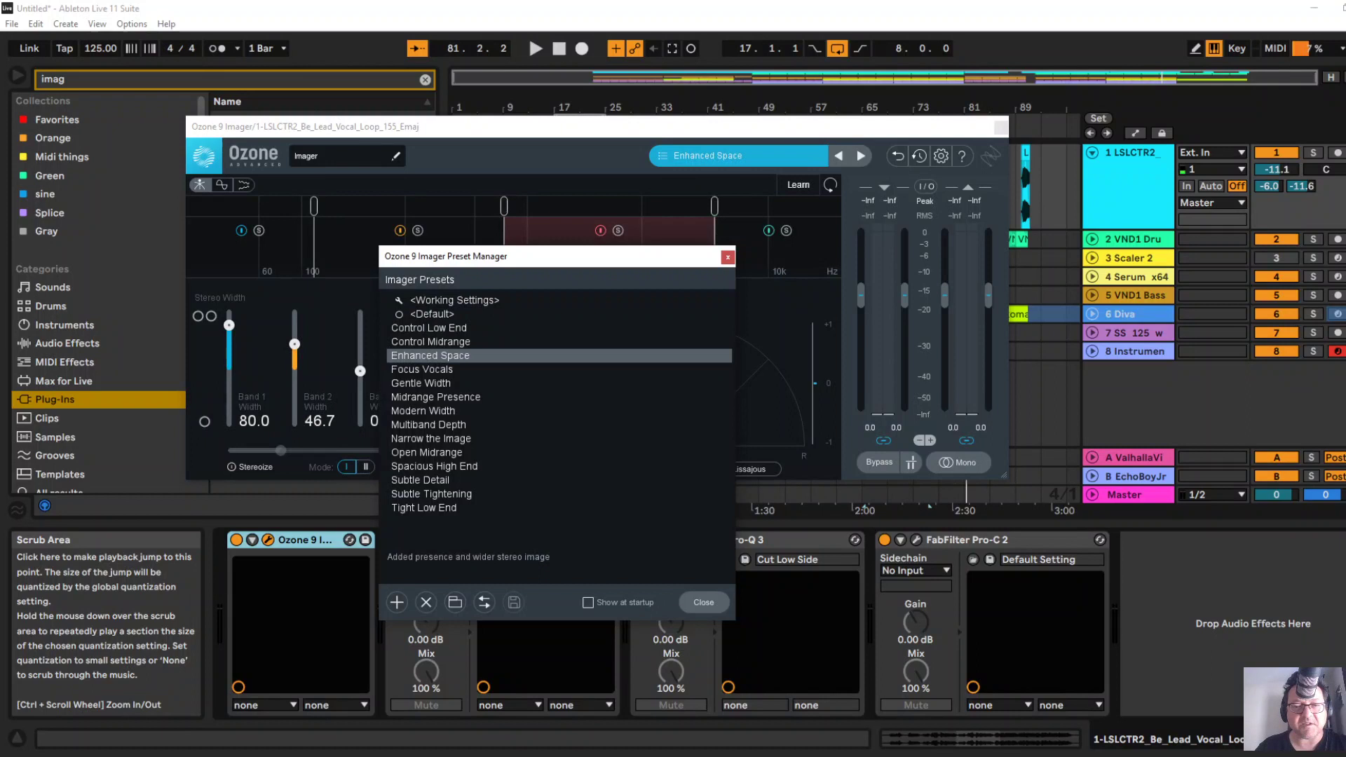
left_click(703, 602)
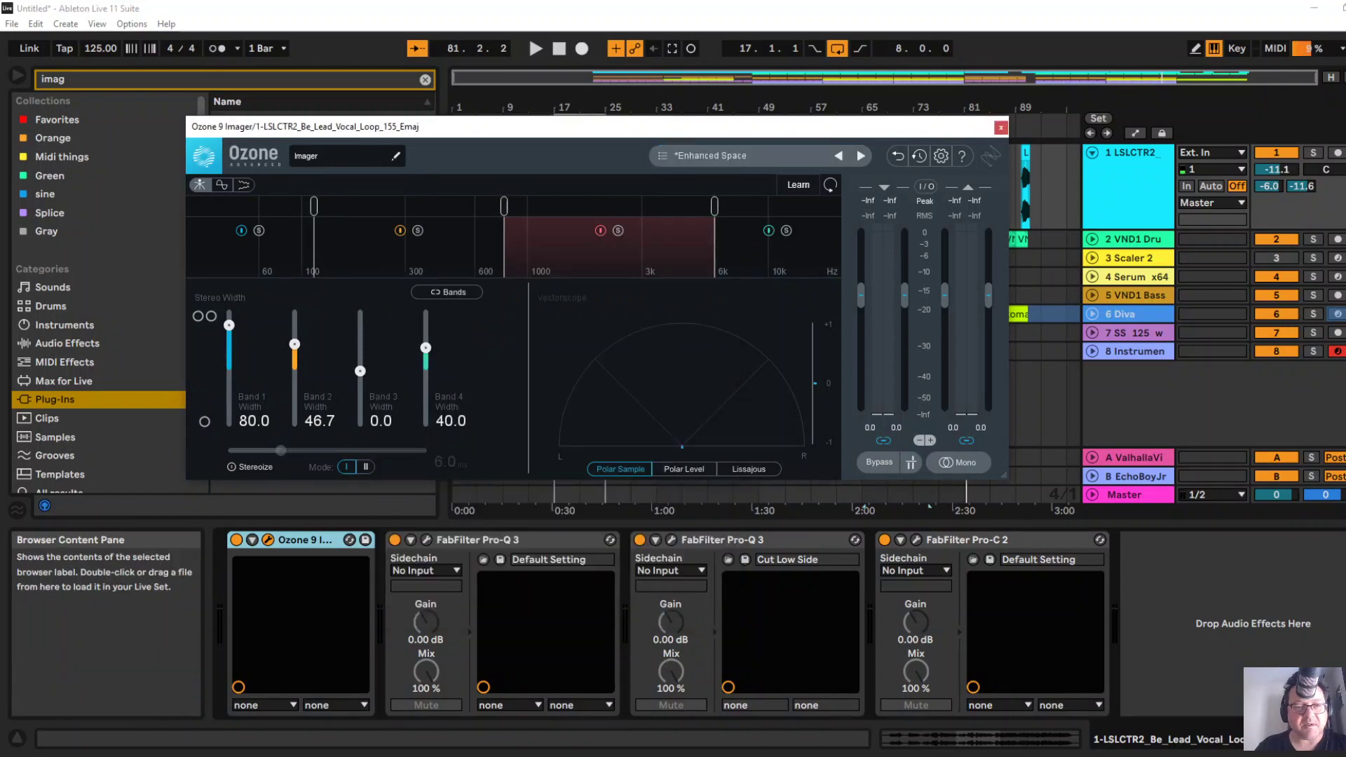
left_click_drag(229, 325, 229, 355)
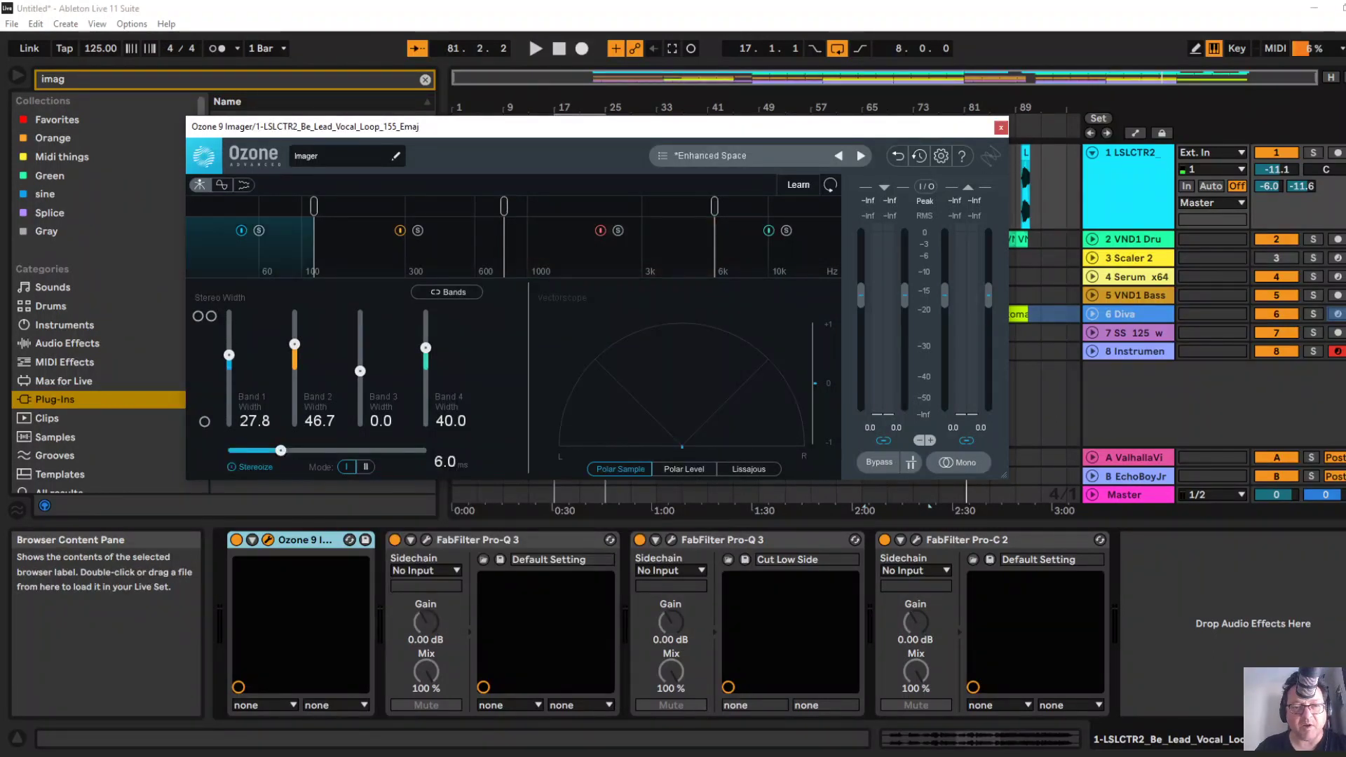
left_click(361, 371)
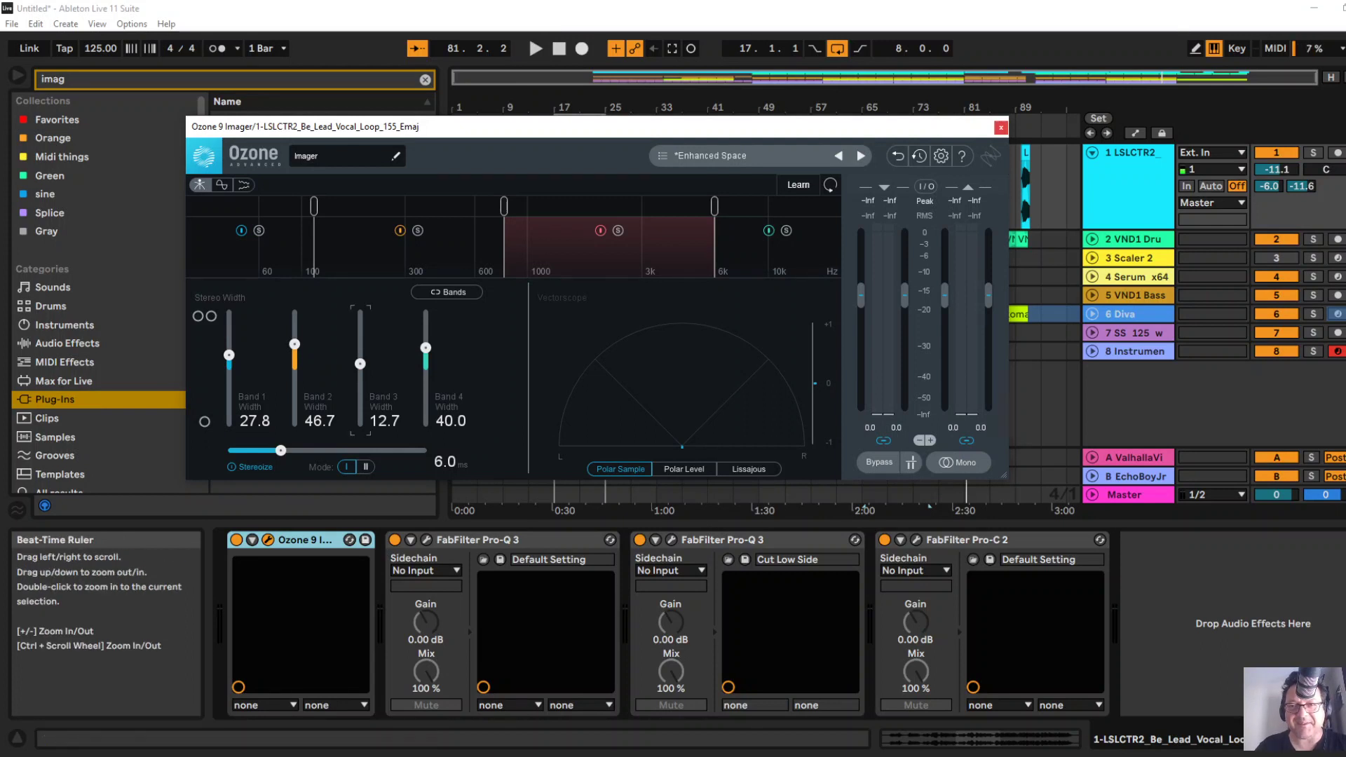
left_click(1000, 127)
Audition the arrangement from about bar 70 while lowering the vocal track volume to -15.8 dB, and stop playback.
left_click(892, 129)
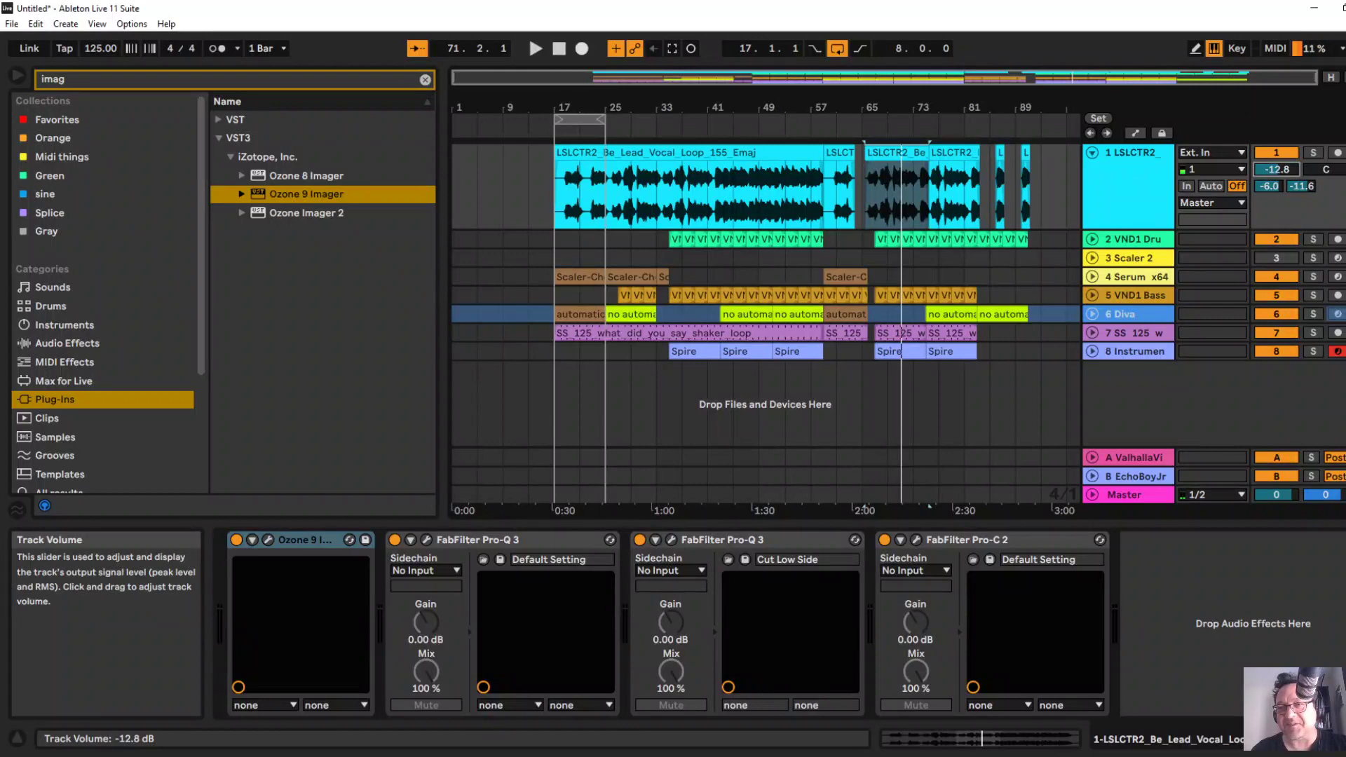
key("space")
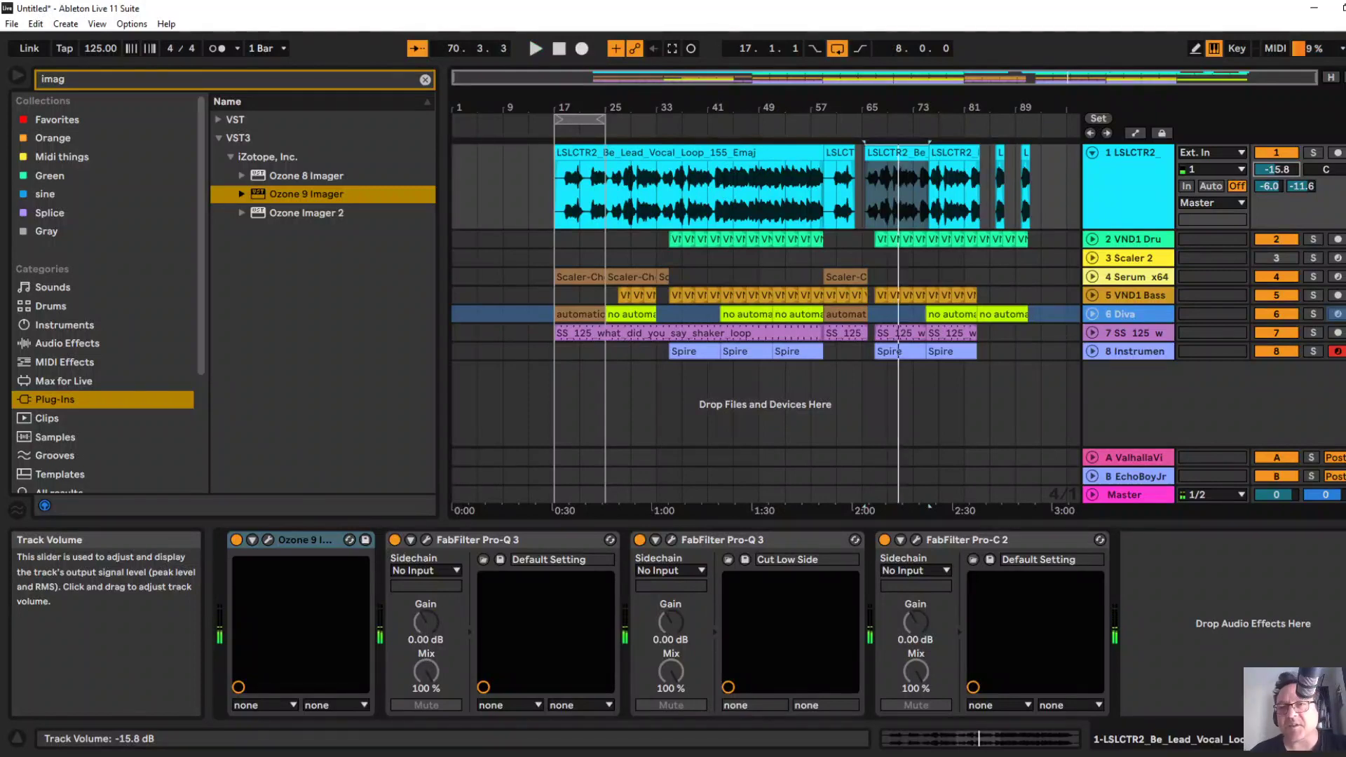
Show the clip properties of the vocal clip starting at 65.3.1, and collapse the vocal track.
left_click(896, 152)
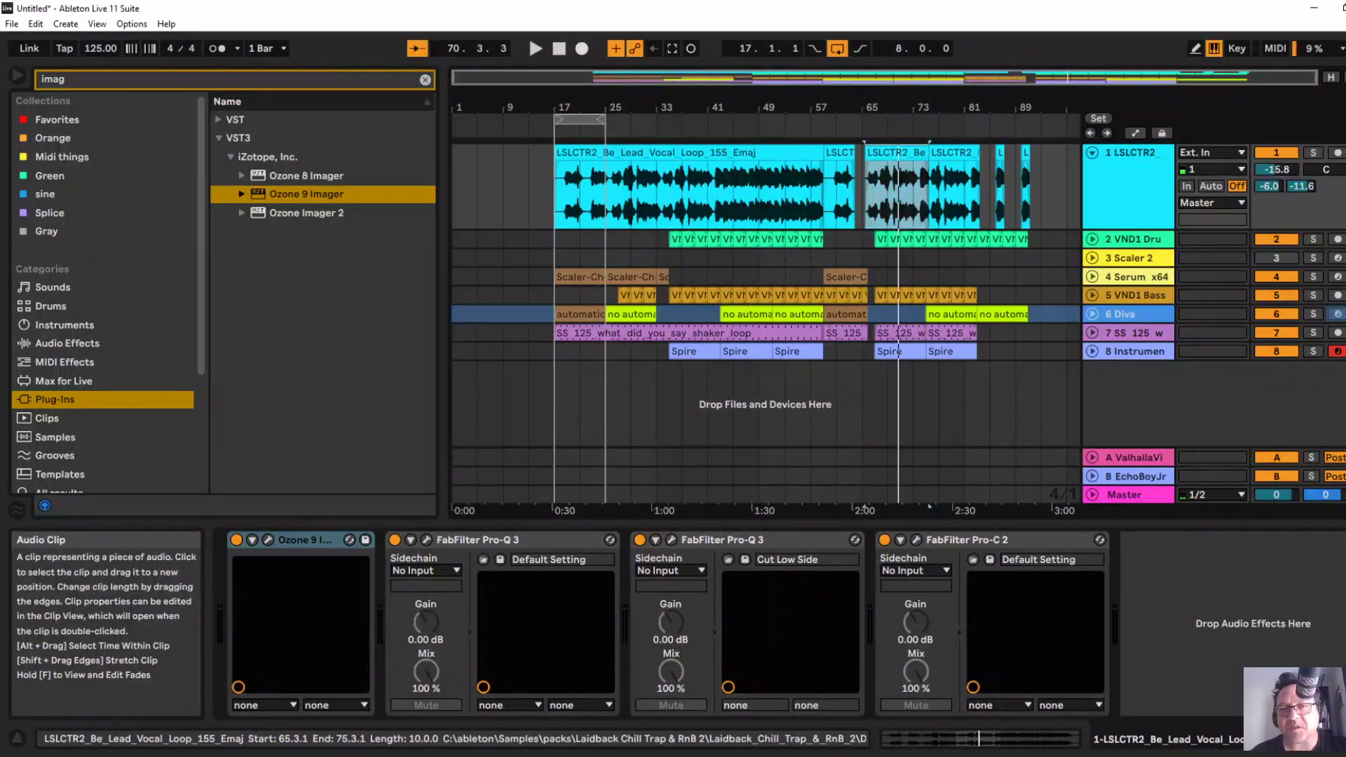
key("shift+Tab")
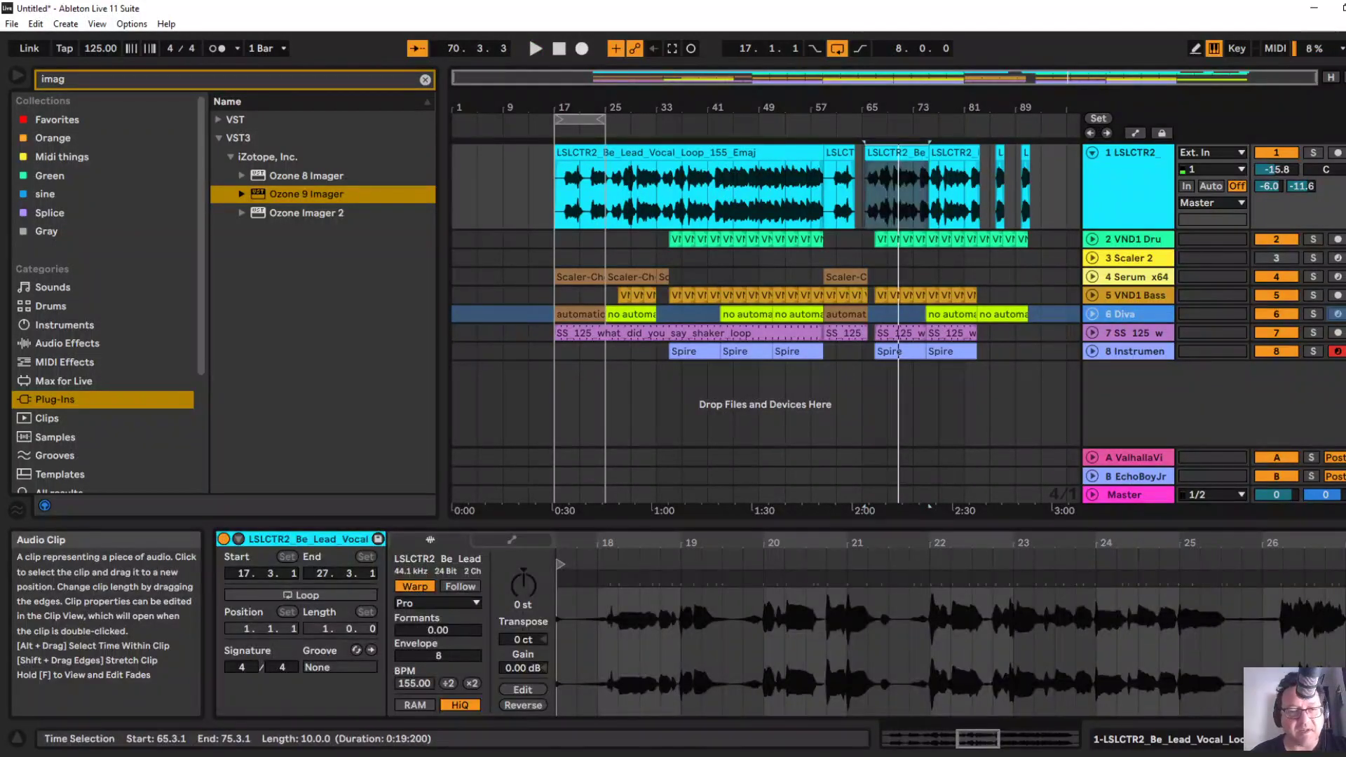
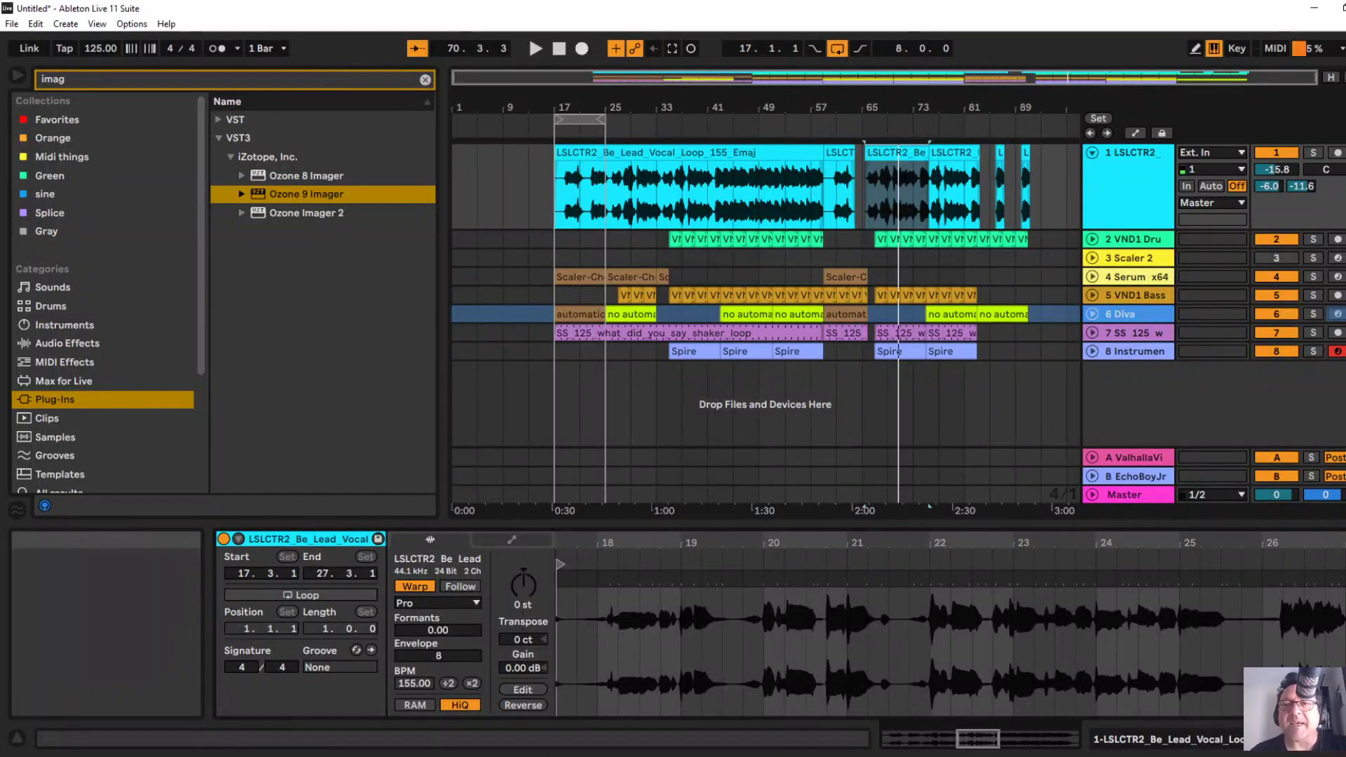
left_click(1092, 152)
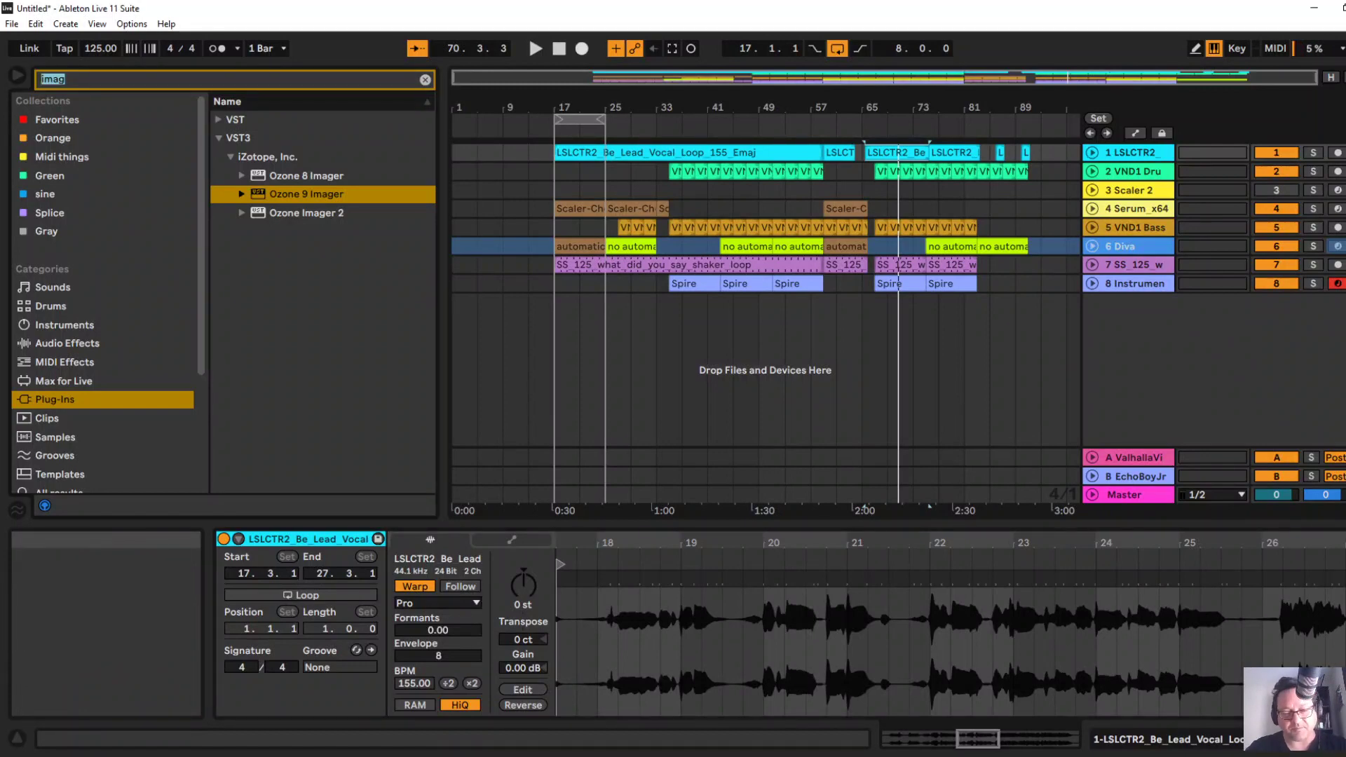
Search the SPLICE library for "vnd" and open the VND1 Uplifter folder inside VND1 FX Sounds.
type("vnd")
key("Down")
key("Down")
key("Down")
key("Down")
key("Right")
key("Down")
key("Down")
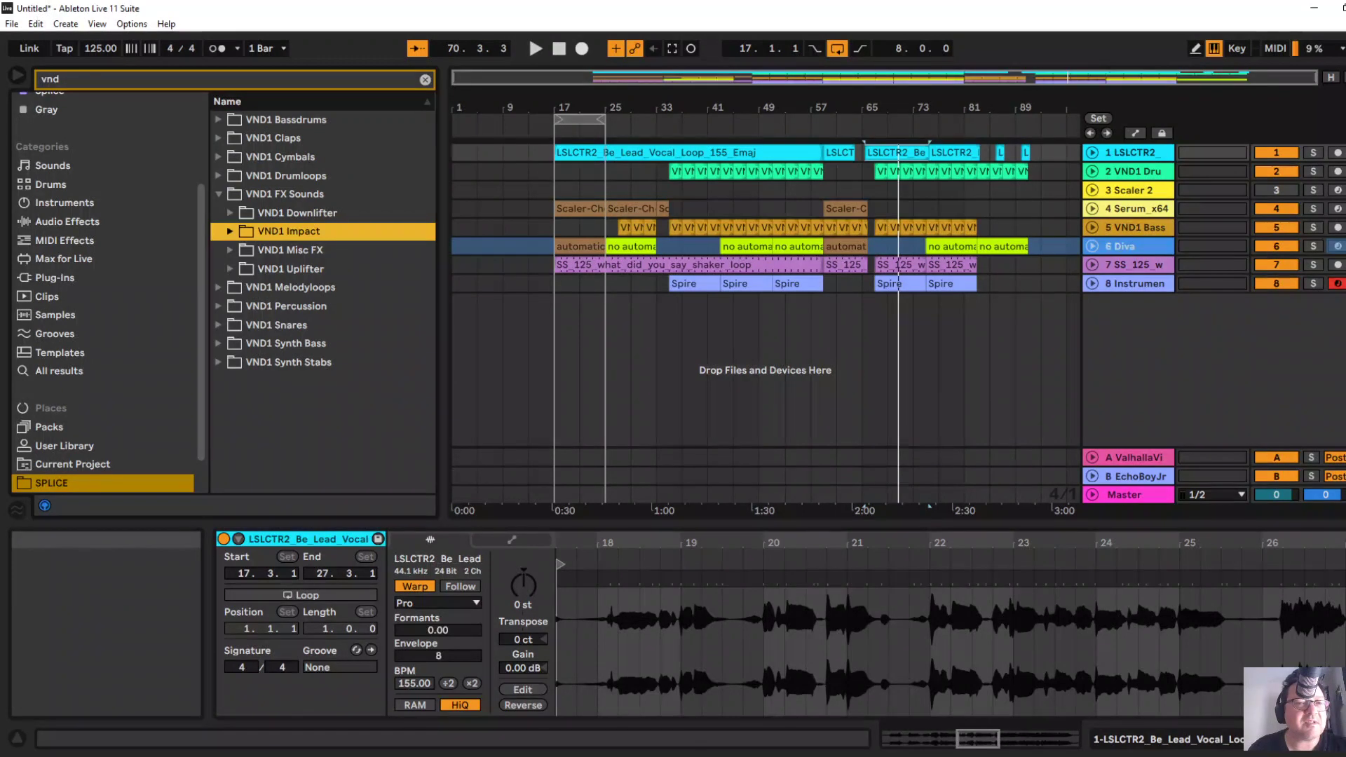
key("Down")
key("Down")
key("Right")
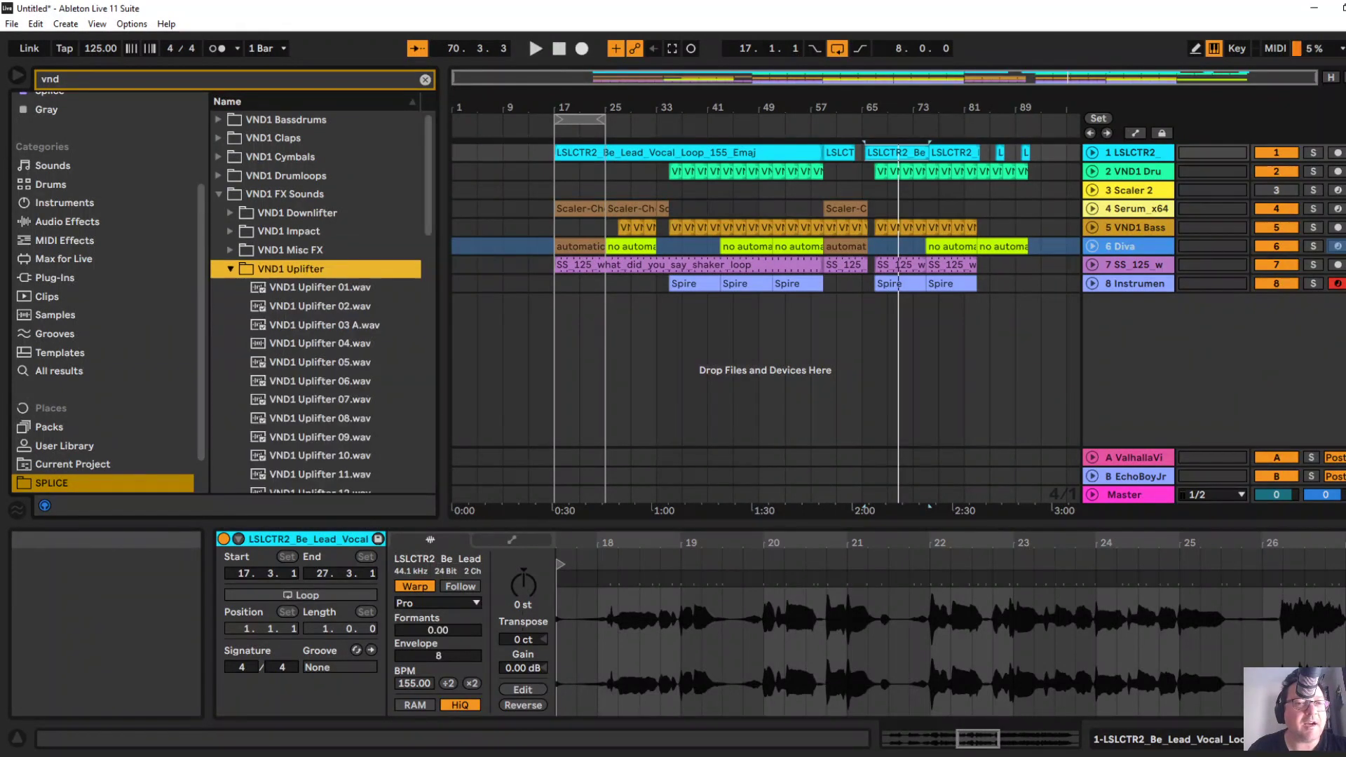
Preview the first three uplifter samples and select VND1 Uplifter 02.wav.
key("Down")
key("Down")
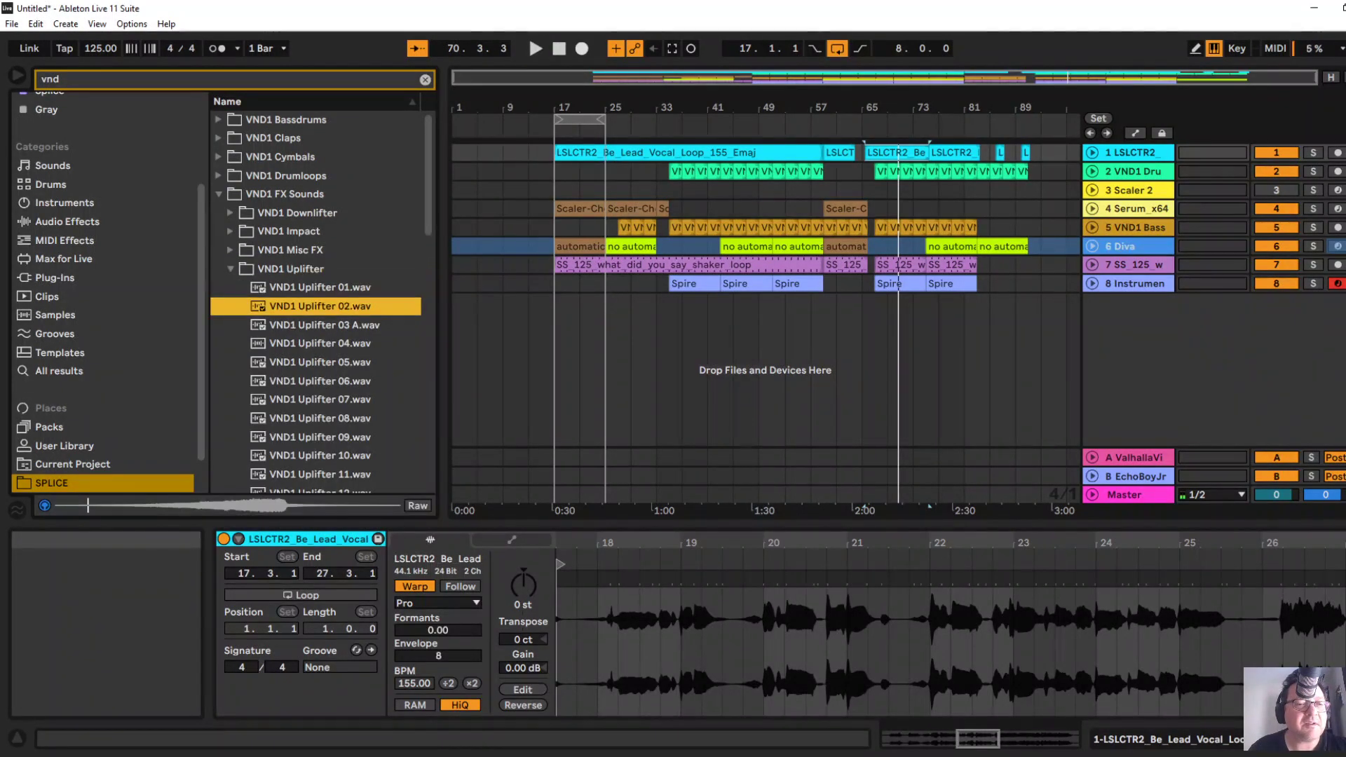
key("Down")
key("Up")
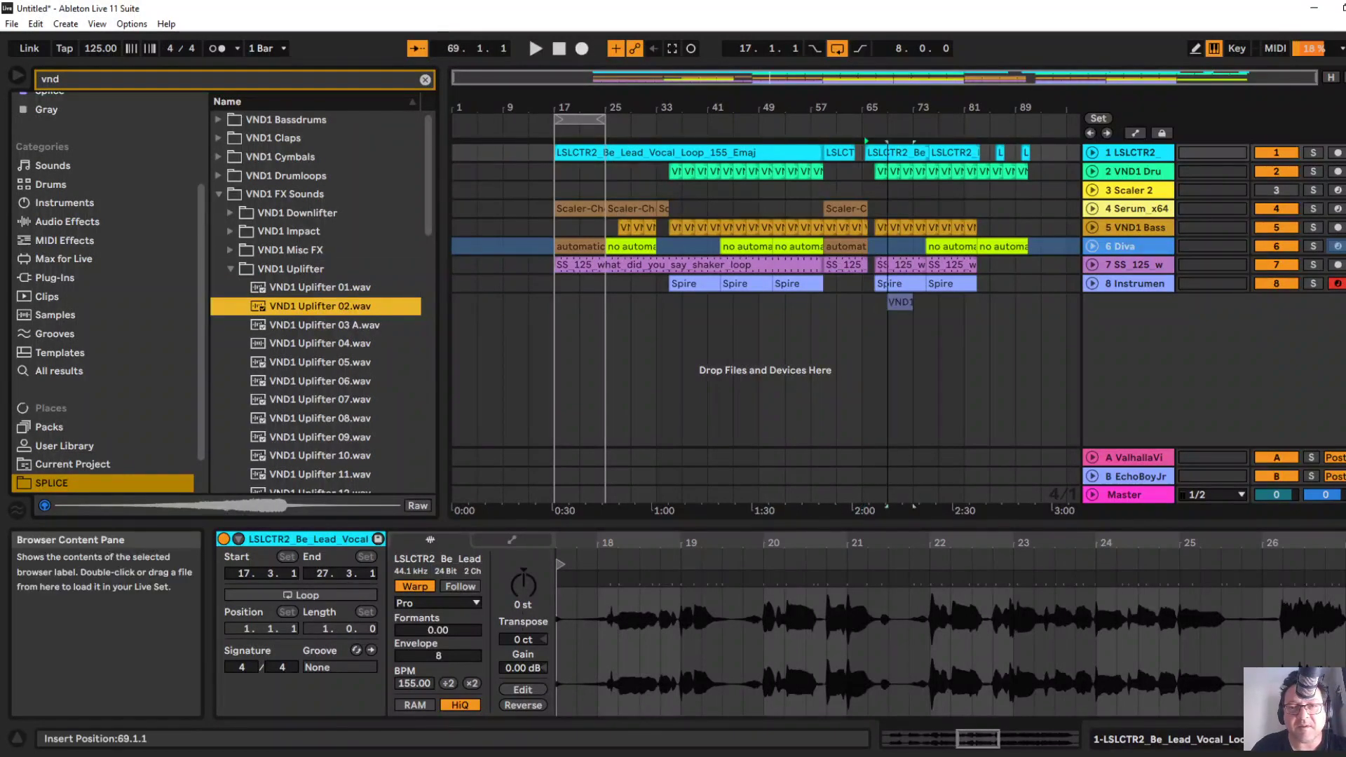
Add VND1 Uplifter 02.wav on a new audio track, turn off its Warp, and move the clip to start at 63.1.1.
left_click_drag(839, 303, 839, 303)
left_click_drag(870, 108, 870, 197)
left_click_drag(652, 302, 763, 302)
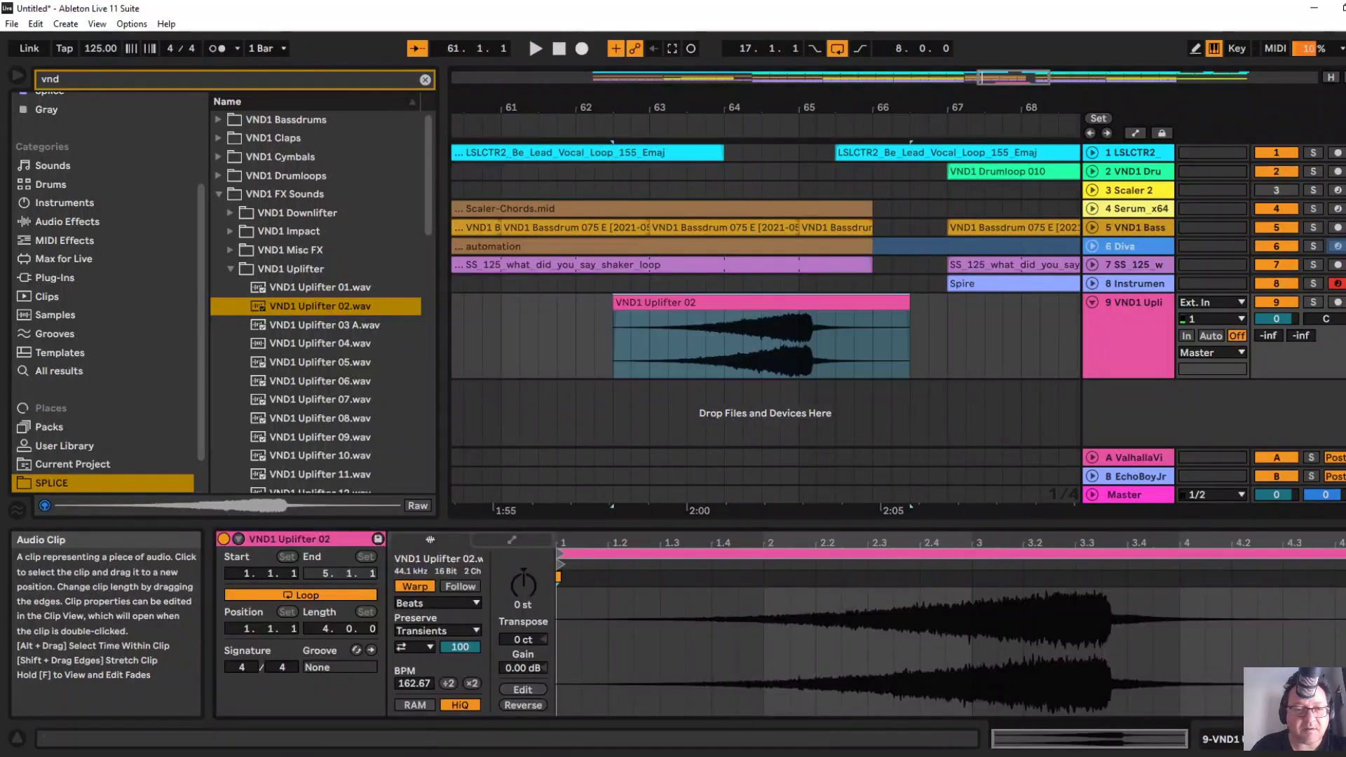
left_click(415, 586)
left_click_drag(690, 302, 728, 303)
Audition the uplifter from bar 63, make its track taller, and set the track volume to -22.5 dB.
left_click_drag(782, 107, 783, 264)
key("space")
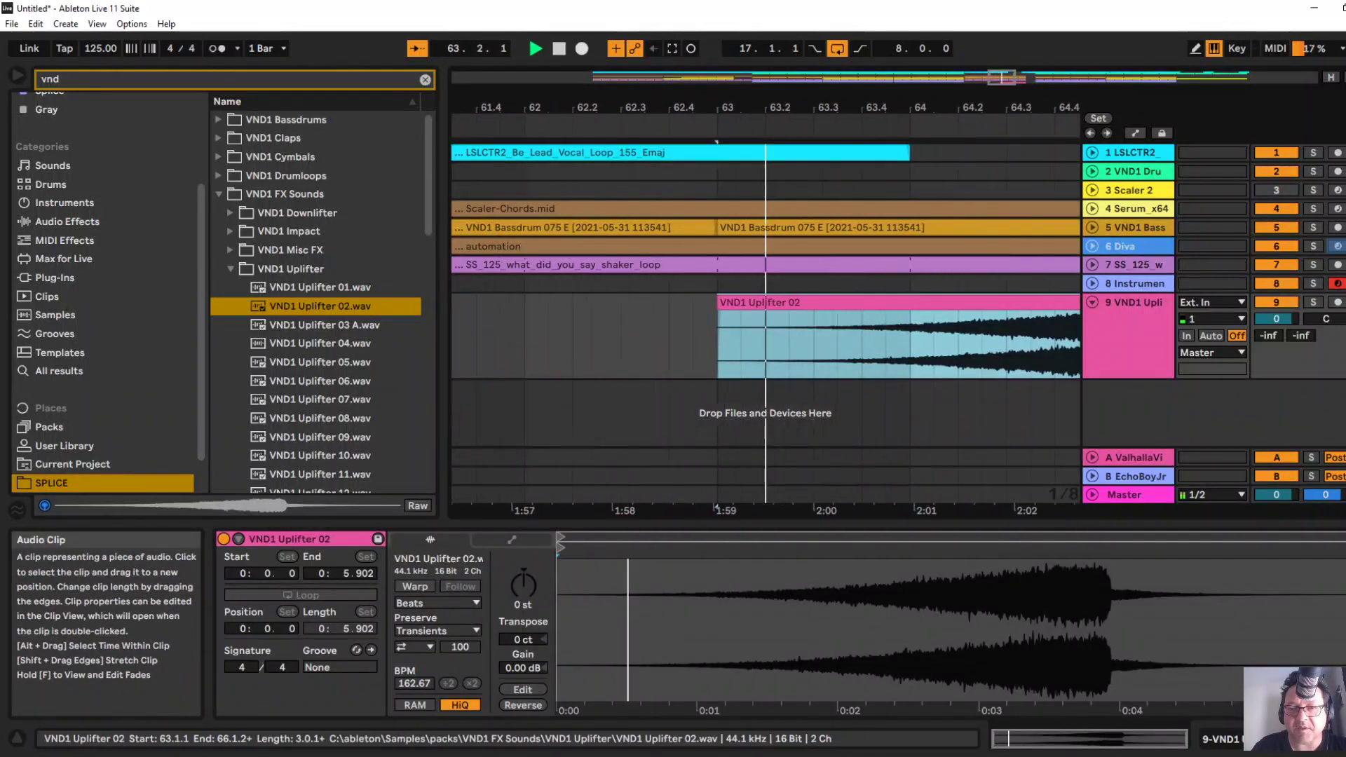
left_click_drag(1277, 378, 1277, 412)
mouse_move(1276, 318)
left_mouse_down()
mouse_move(1275, 368)
mouse_move(1276, 328)
left_mouse_up()
key("space")
key("space")
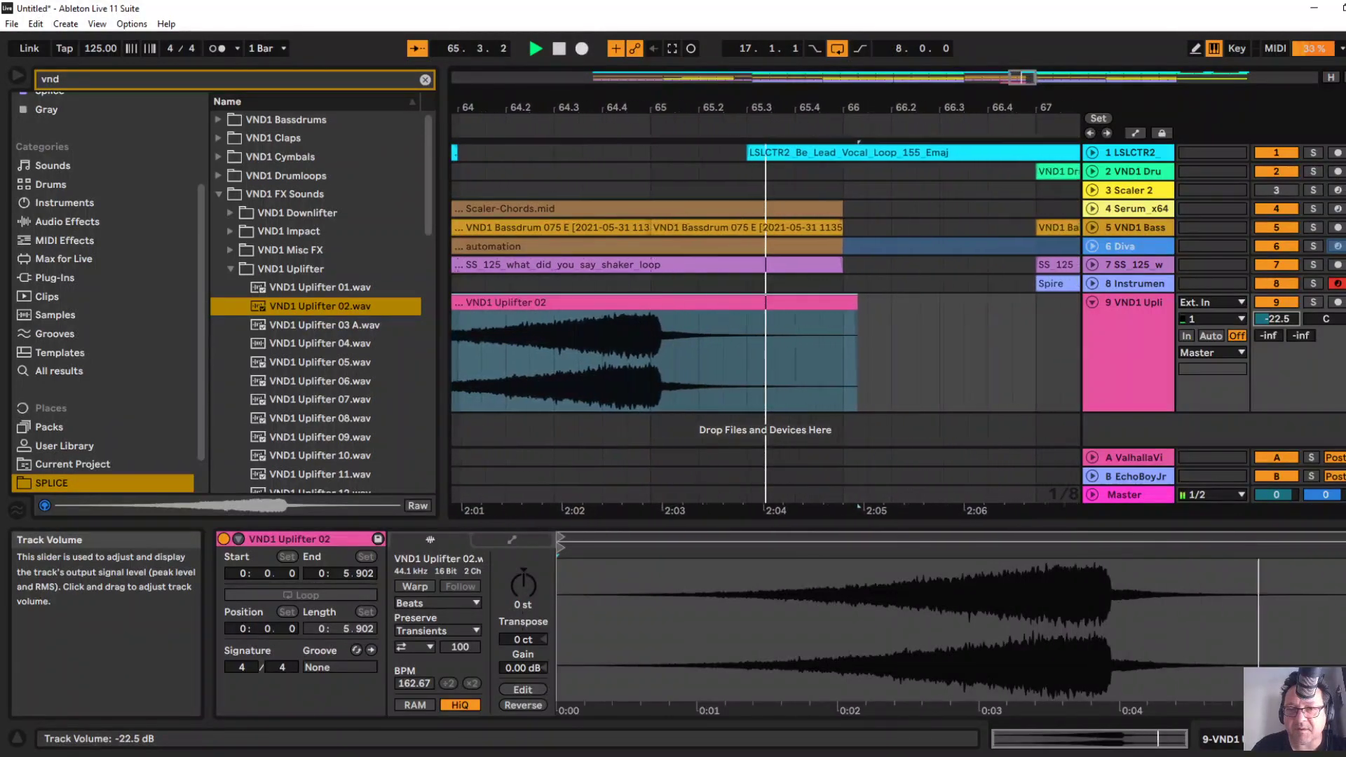
key("space")
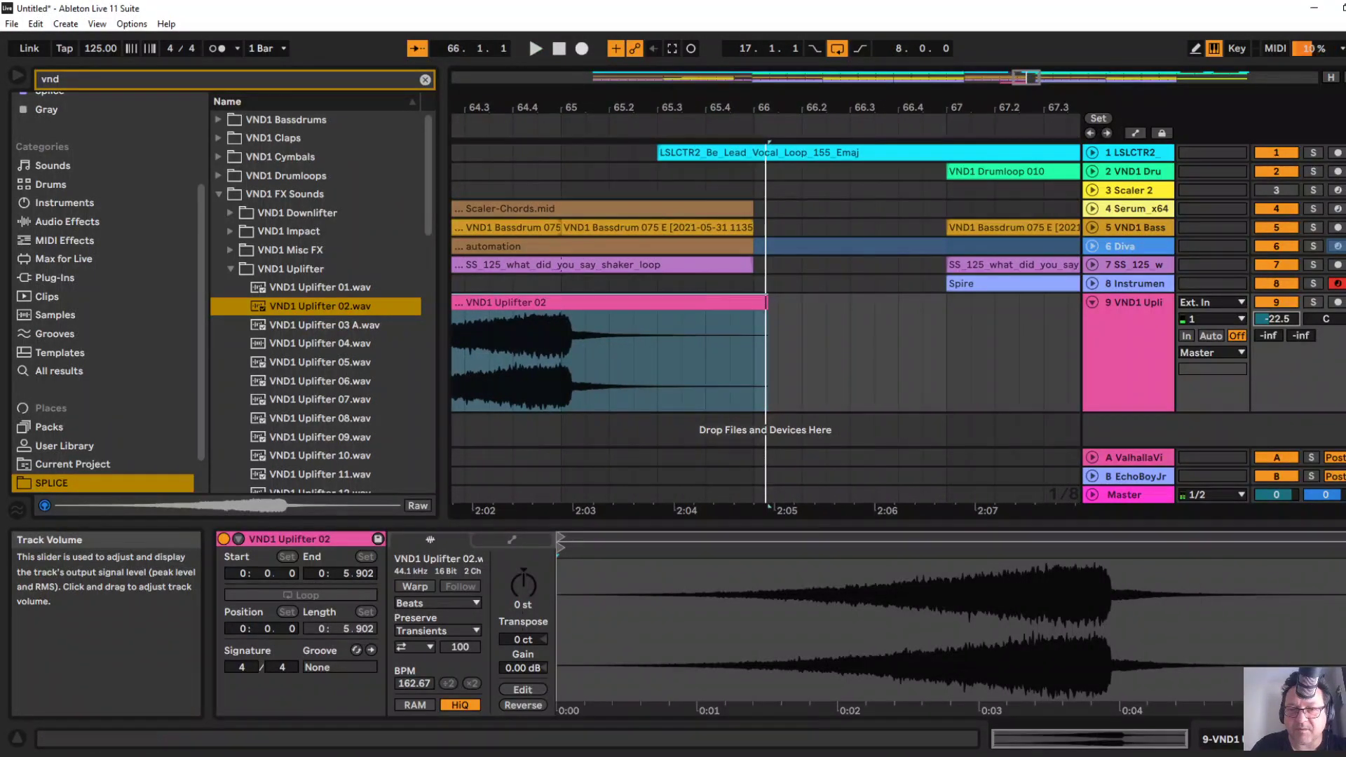
Move the uplifter clip forward and trim its end at bar 67, where the drum loop starts, and audition it.
left_click_drag(616, 302, 979, 302)
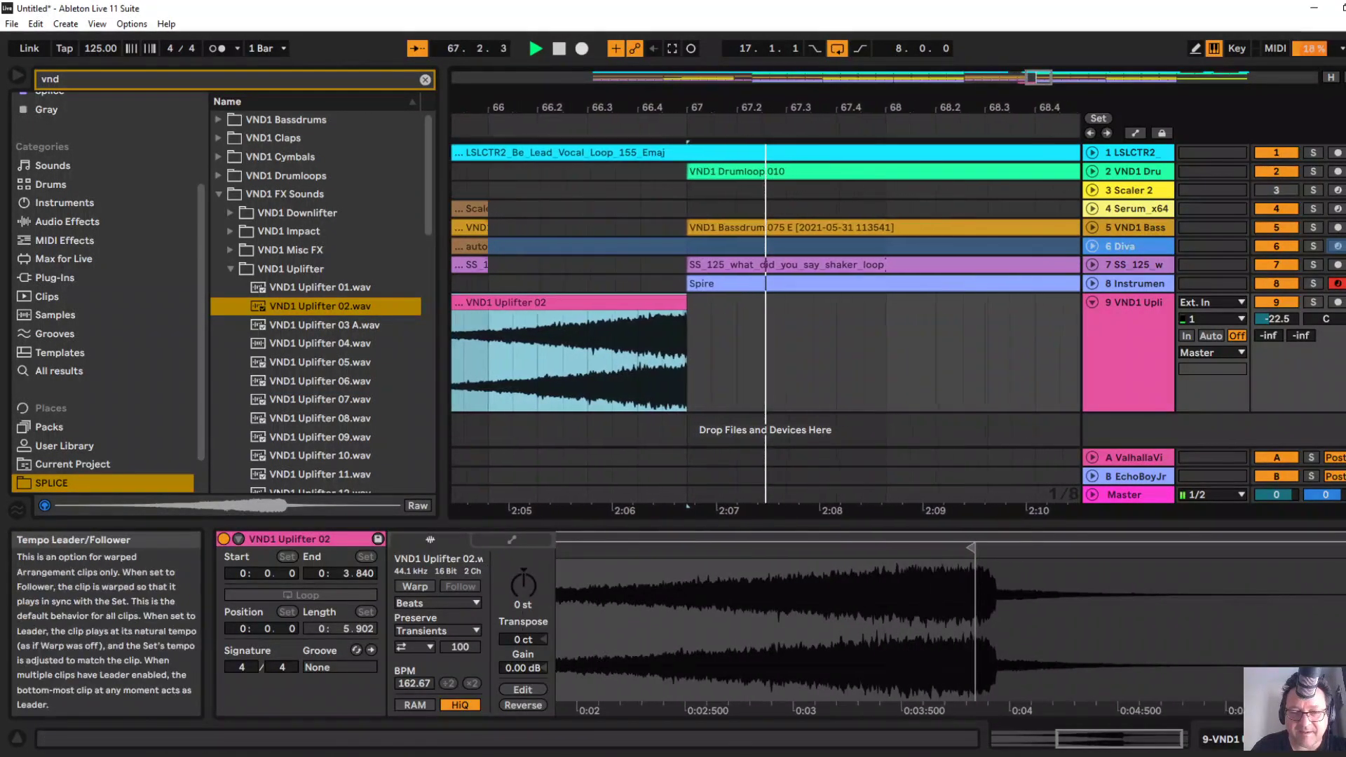
Lower the uplifter clip's gain to -6.45 dB and its track volume to -29.3 dB, then stop the audition.
left_click_drag(522, 668, 523, 687)
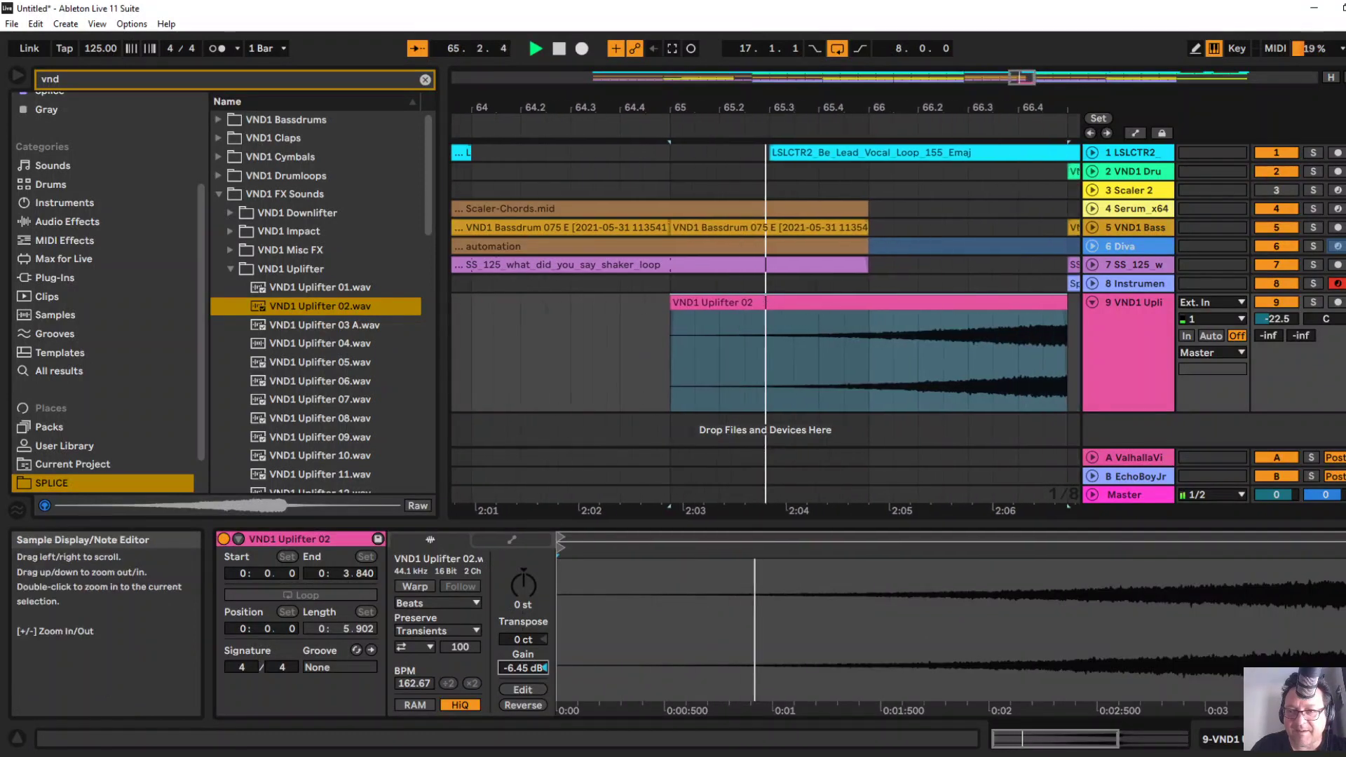
left_click_drag(1276, 319, 1276, 329)
left_click_drag(688, 107, 688, 63)
key("space")
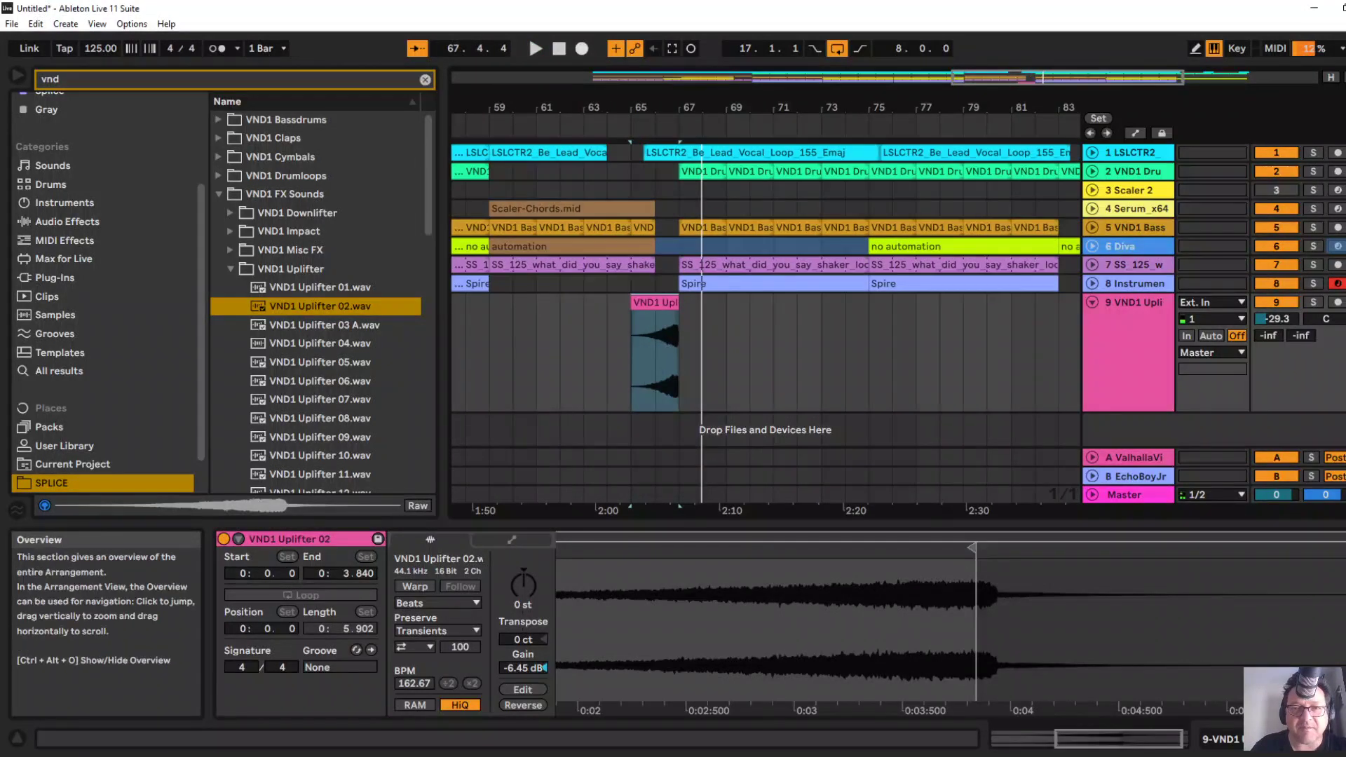
Copy the uplifter clip to 33.1.1 so it ends where the drum loop starts at bar 35, and audition it.
left_click(655, 354)
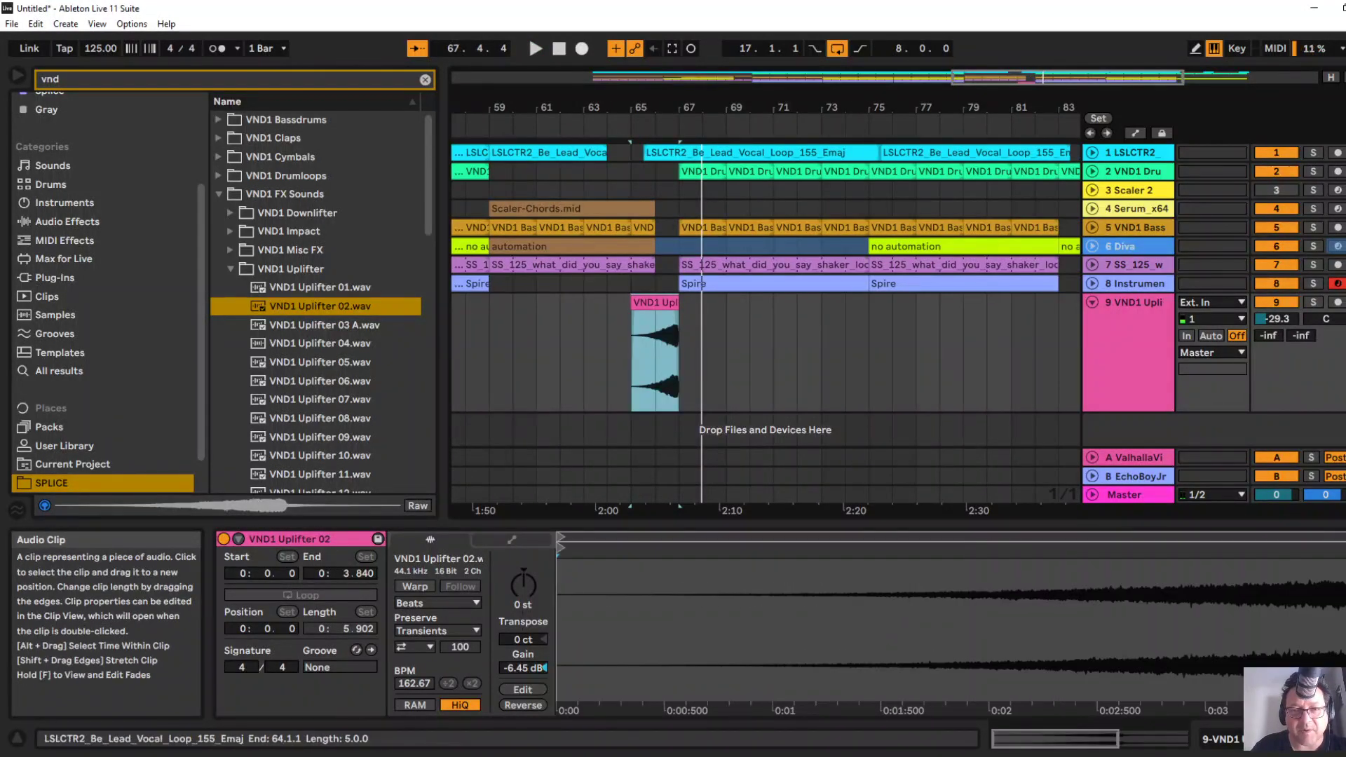
left_click_drag(673, 107, 673, 63)
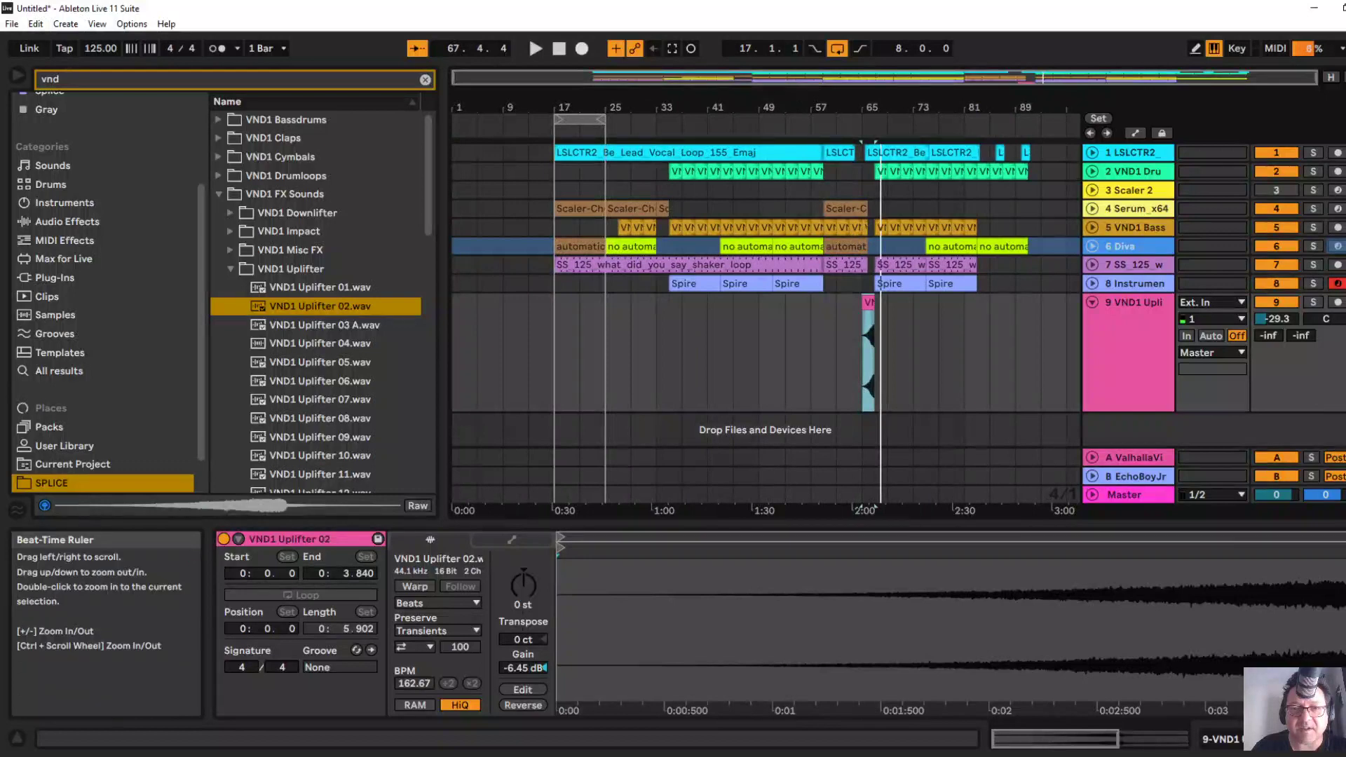
left_click_drag(647, 107, 647, 165)
left_click(921, 353)
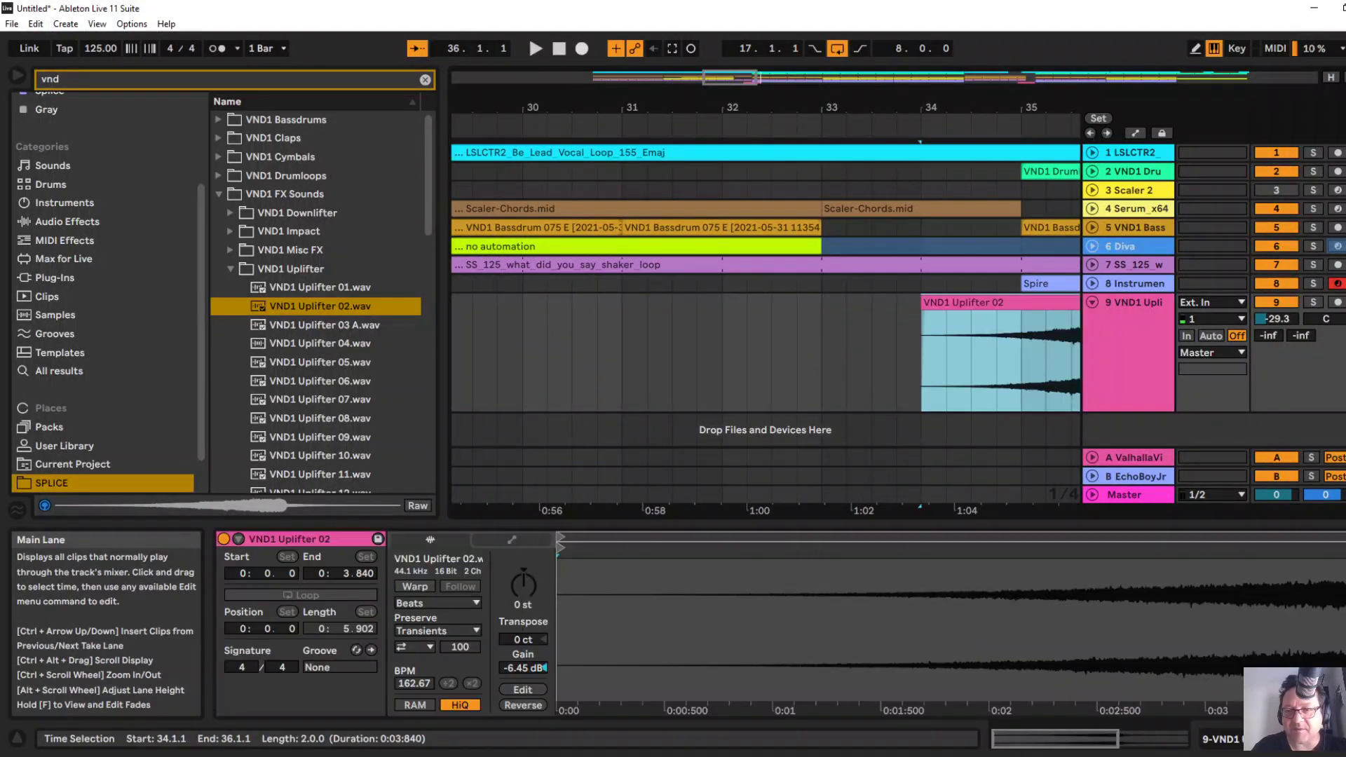
key("Left")
key("Left")
key("Left")
key("Left")
key("space")
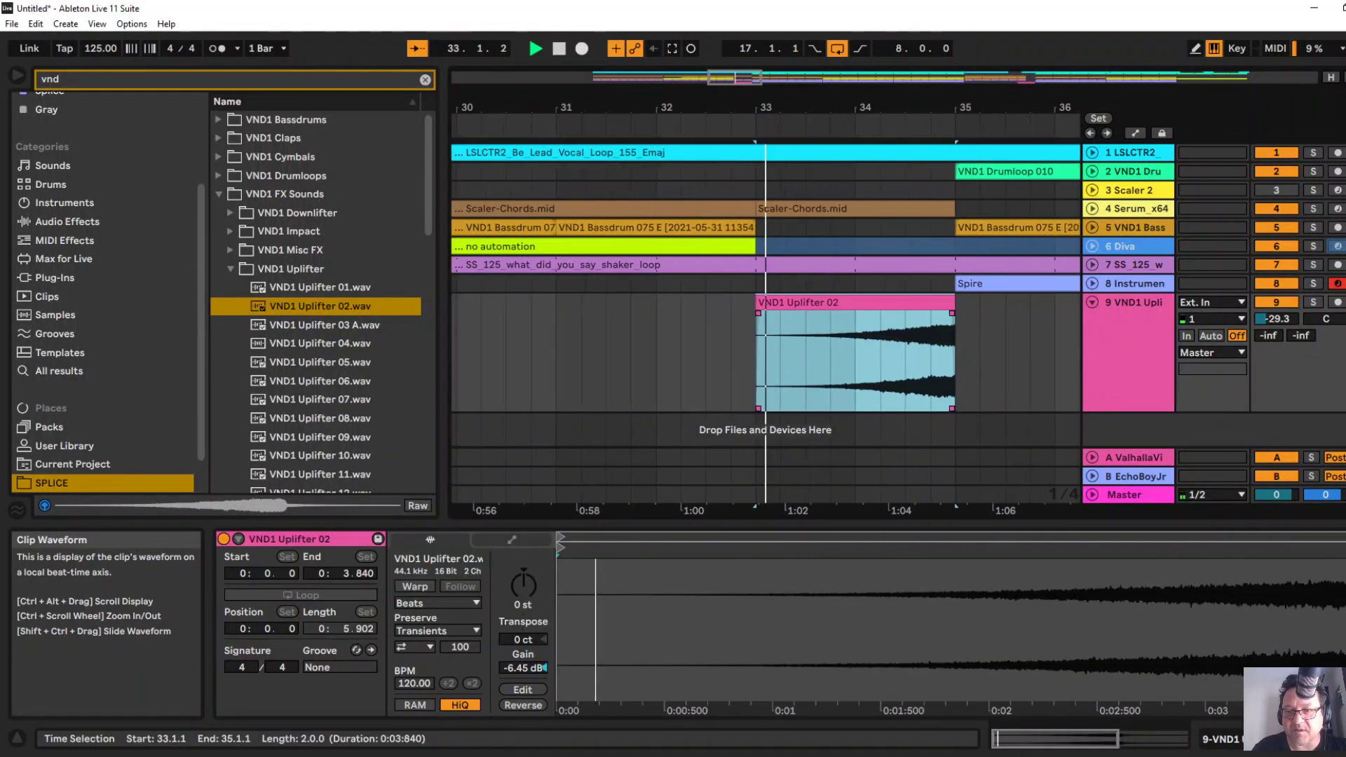
key("Down")
key("Up")
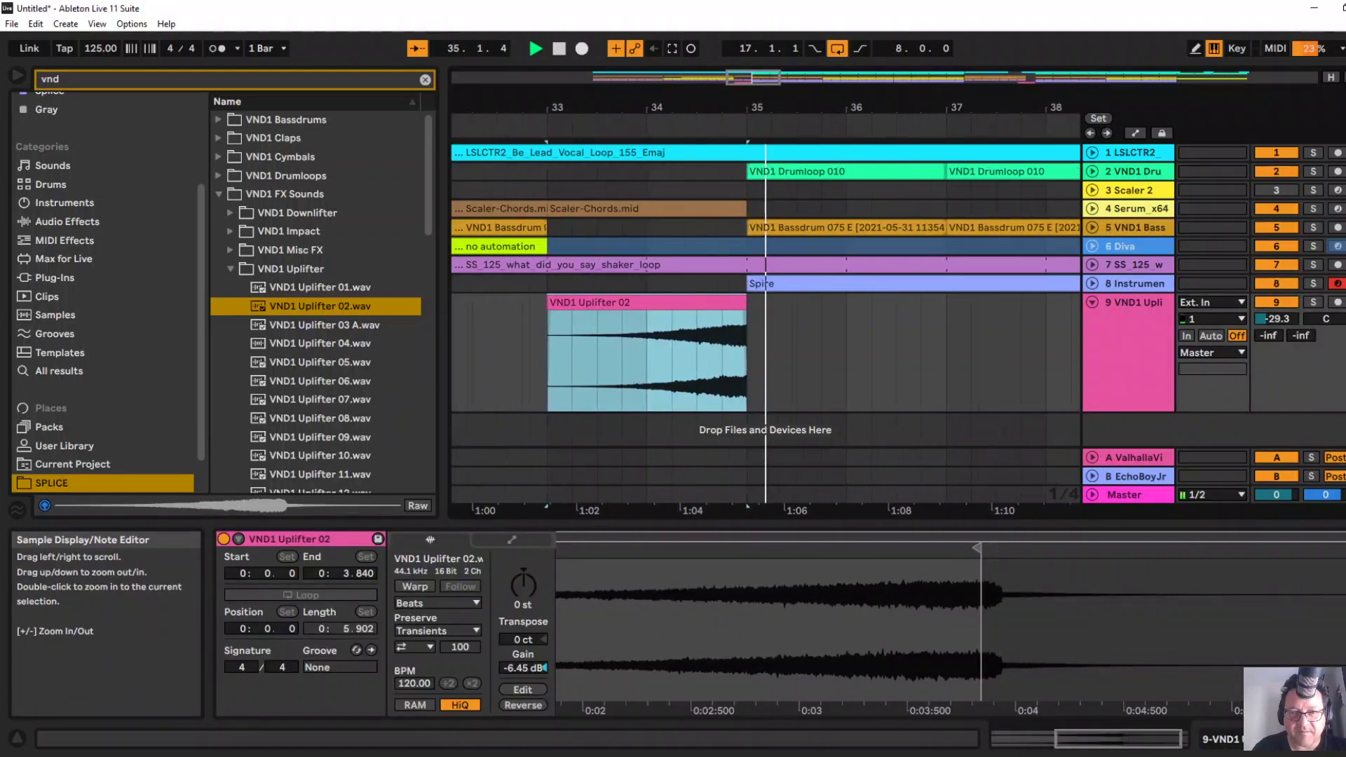
left_click_drag(688, 108, 688, 42)
key("space")
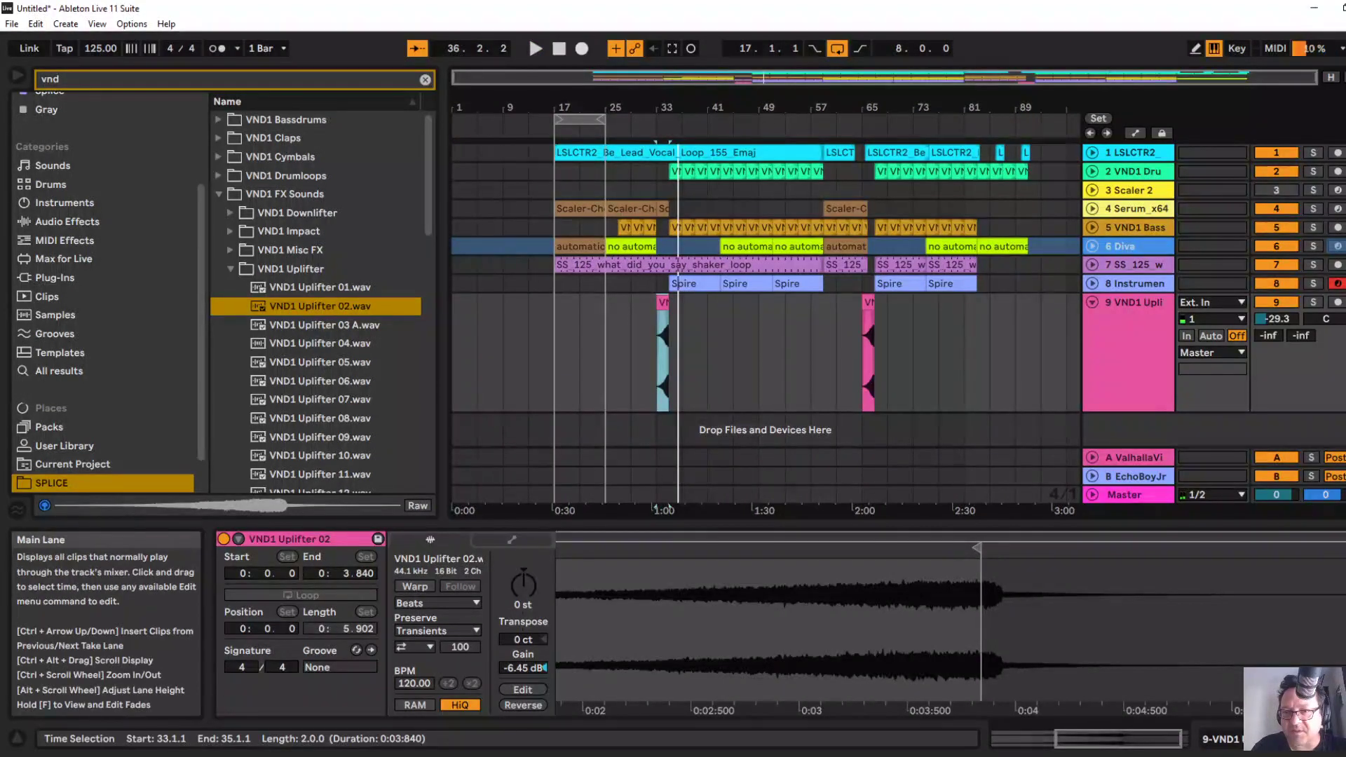
Paste another copy of the uplifter clip at 89.1.1, under the last drum loop, and audition it.
left_click(1016, 357)
key("ctrl+v")
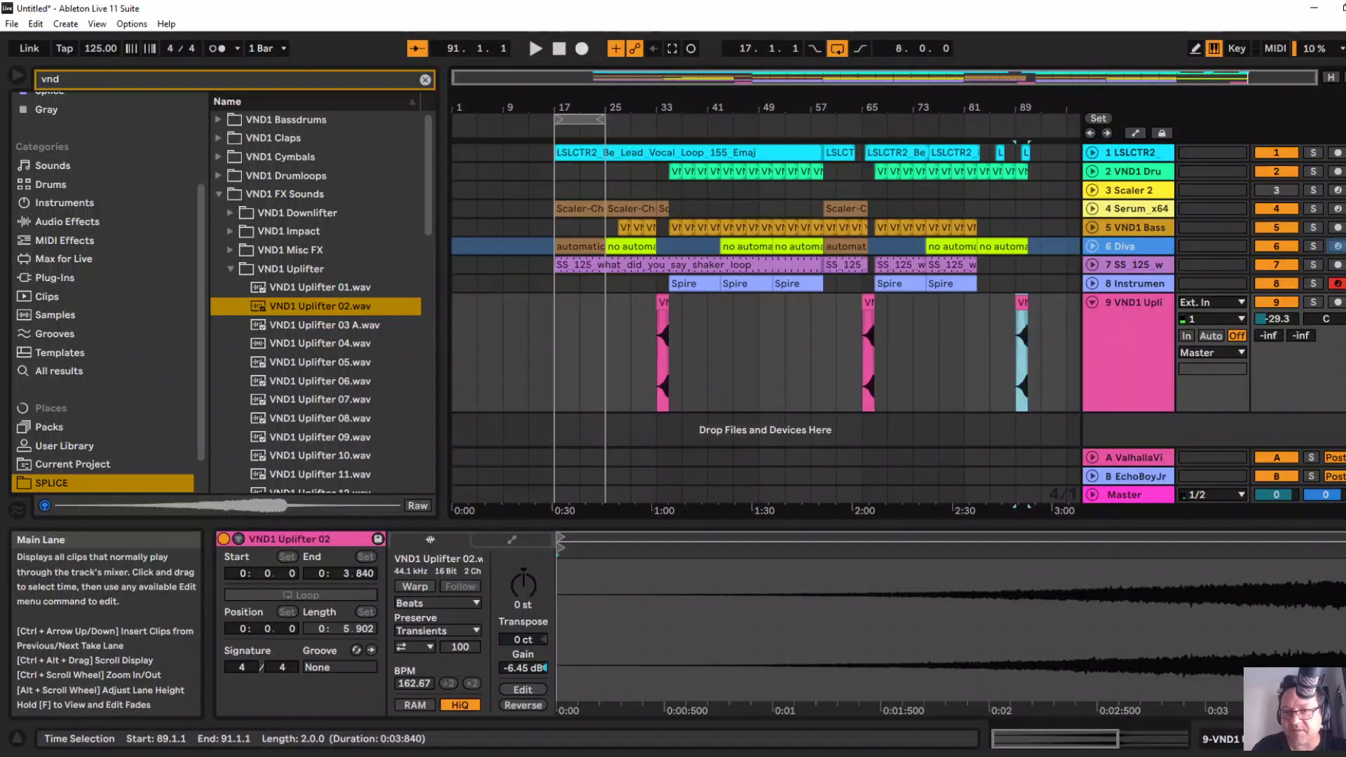
key("z")
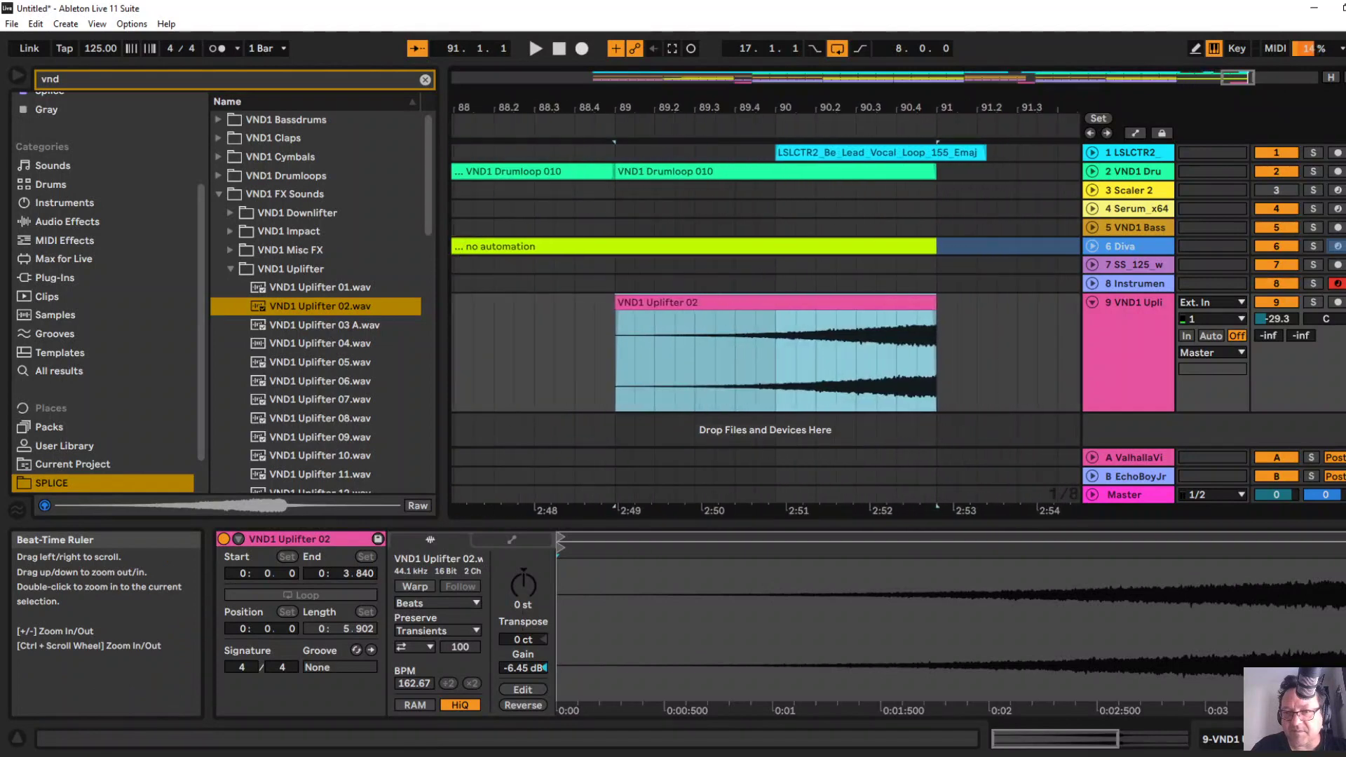
key("space")
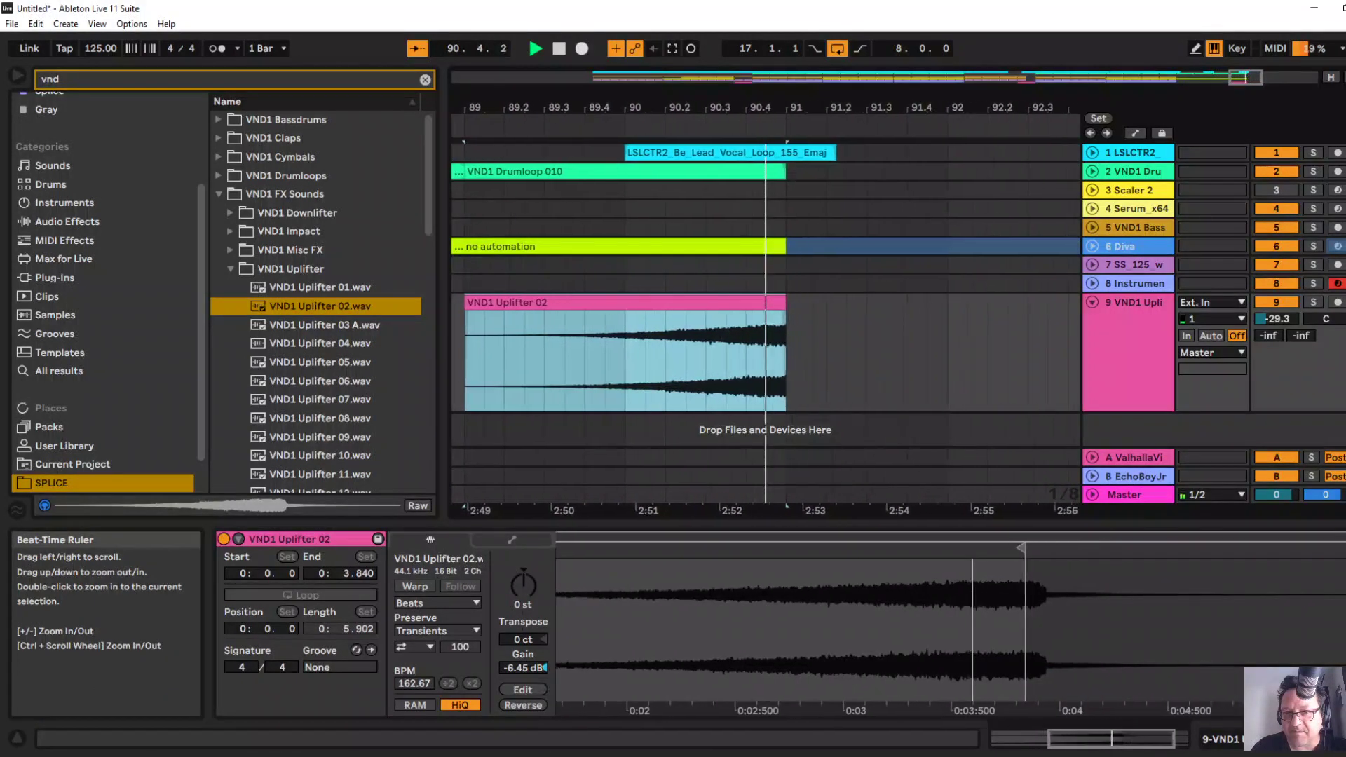
key("space")
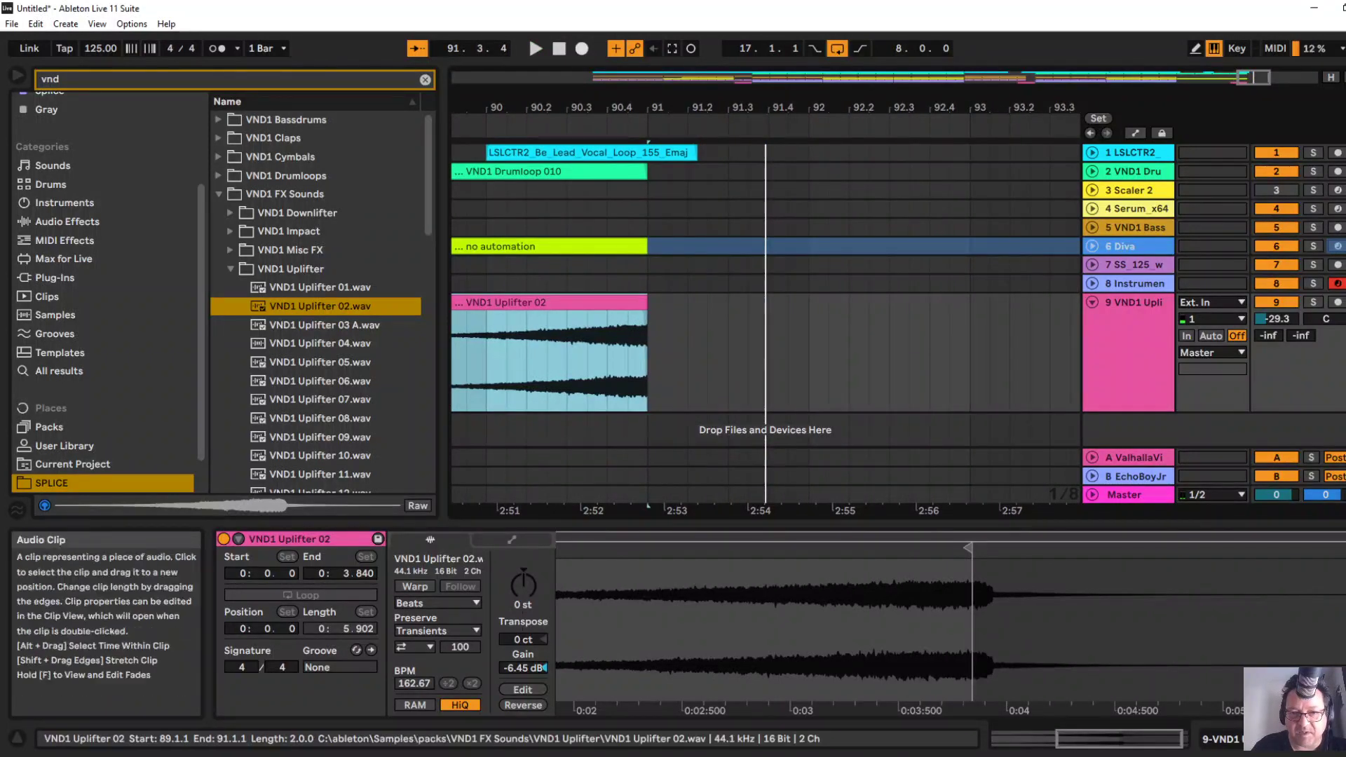
Duplicate the uplifter clip to 91.1.1, reverse the duplicate, and audition it.
key("ctrl+d")
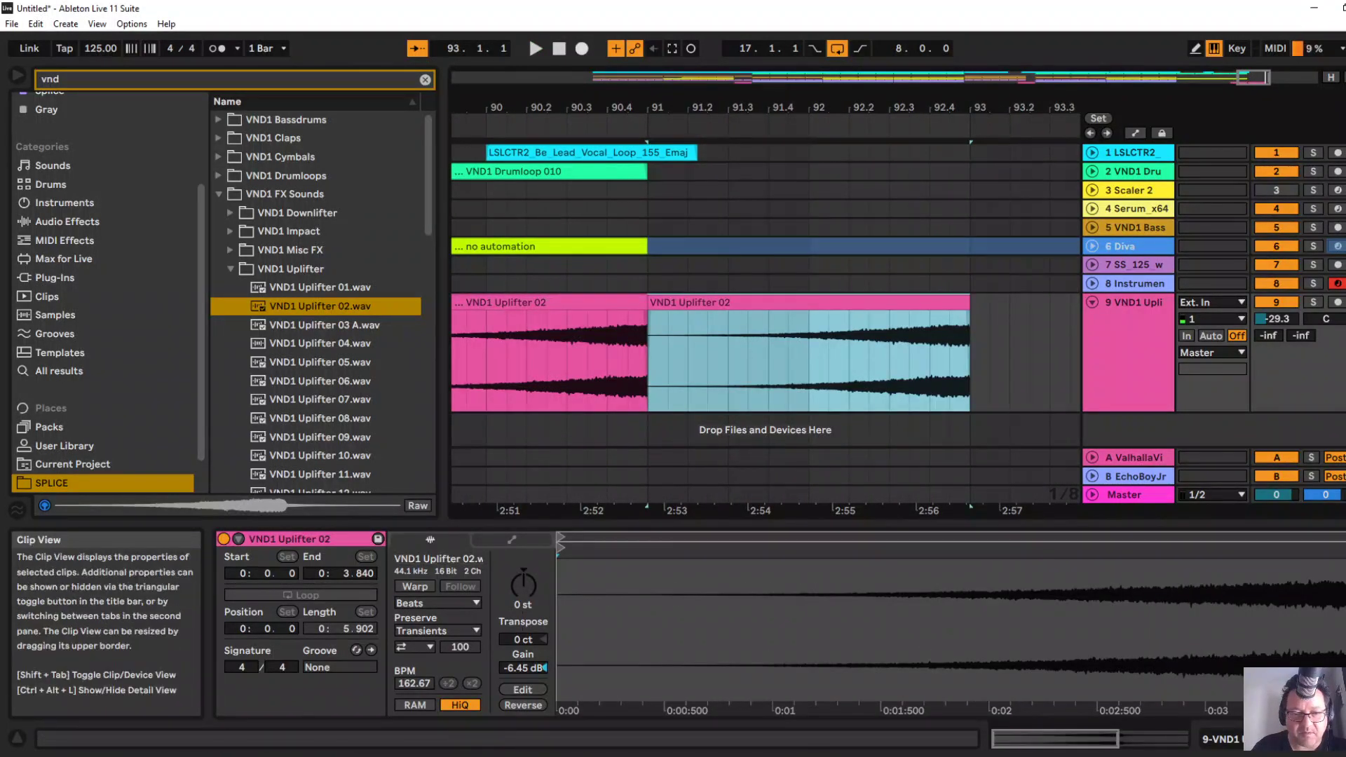
left_click(522, 705)
key("space")
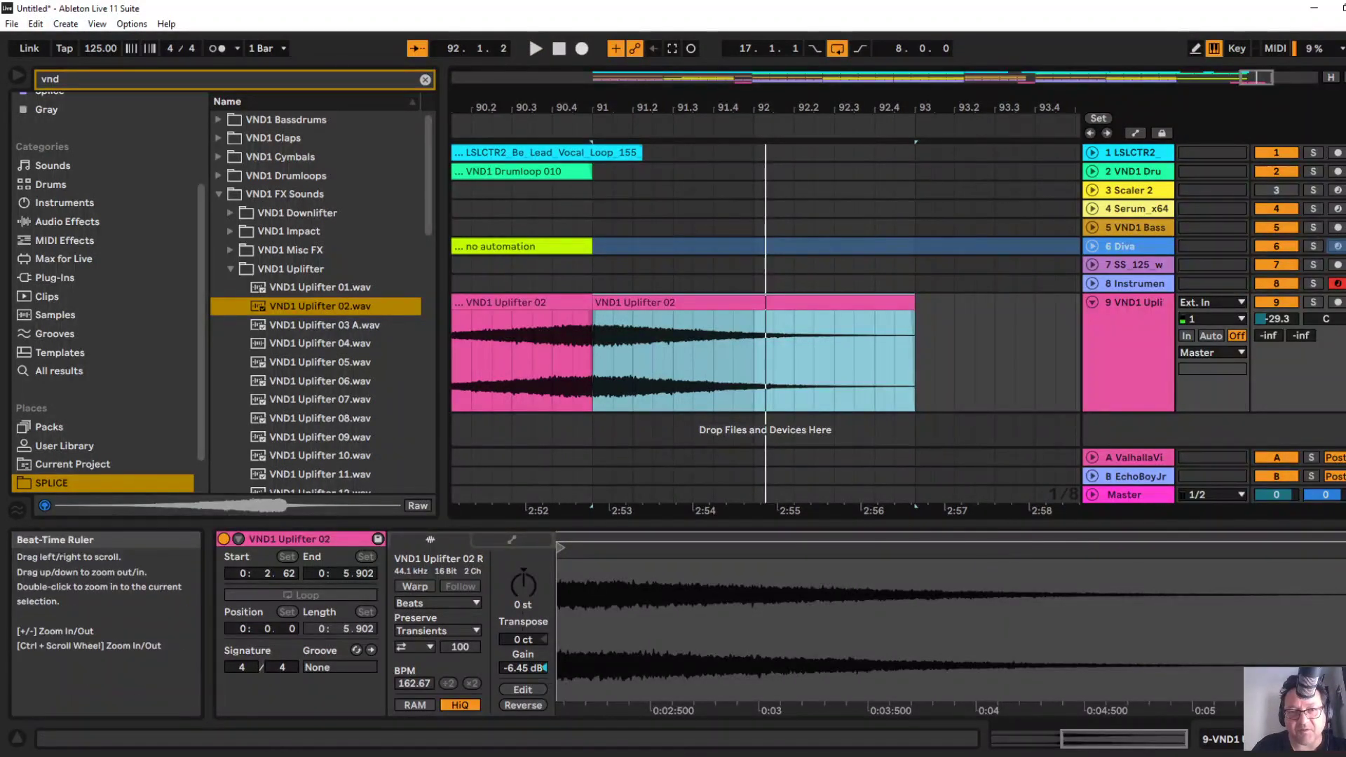
Paste a copy of the reversed uplifter at 17.1.1, where the arrangement begins, and audition it.
left_click_drag(673, 107, 673, 29)
left_click_drag(559, 107, 673, 200)
left_click(662, 371)
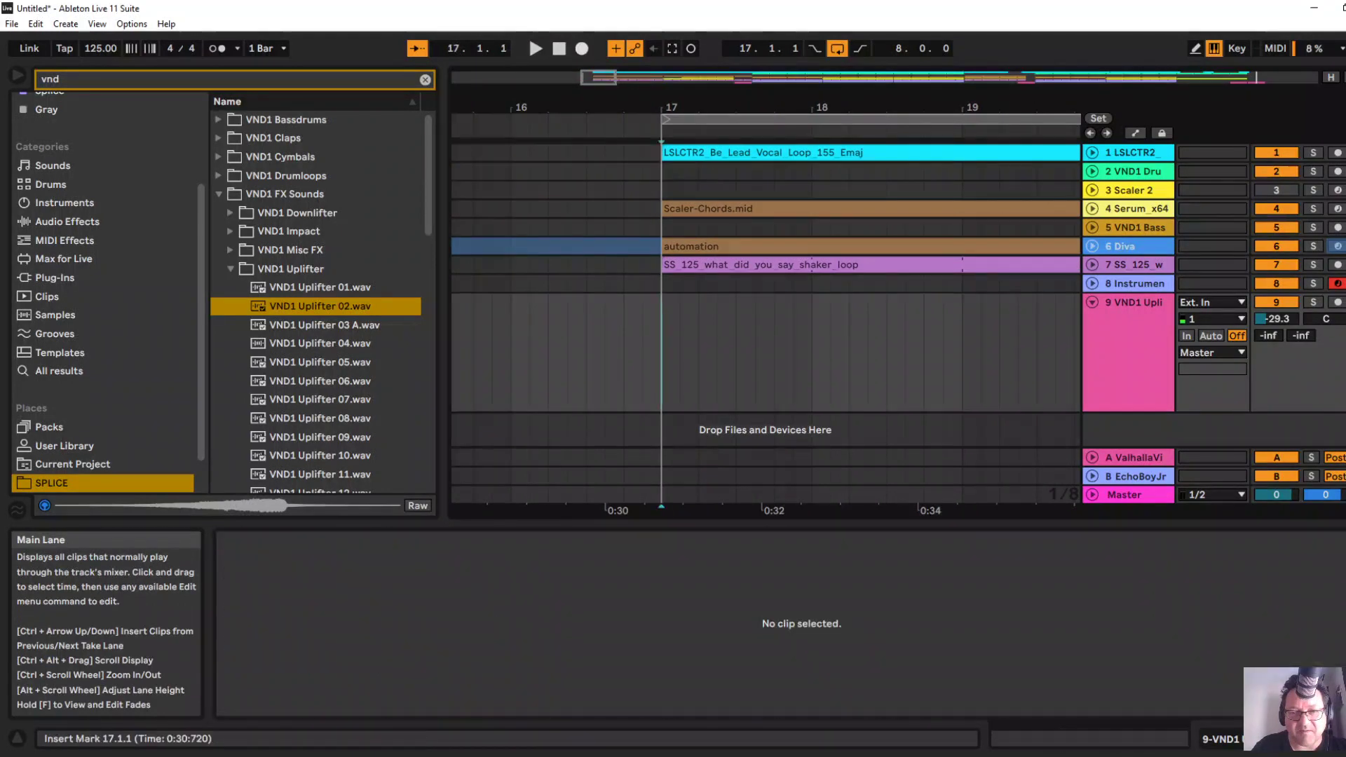
key("ctrl+v")
key("space")
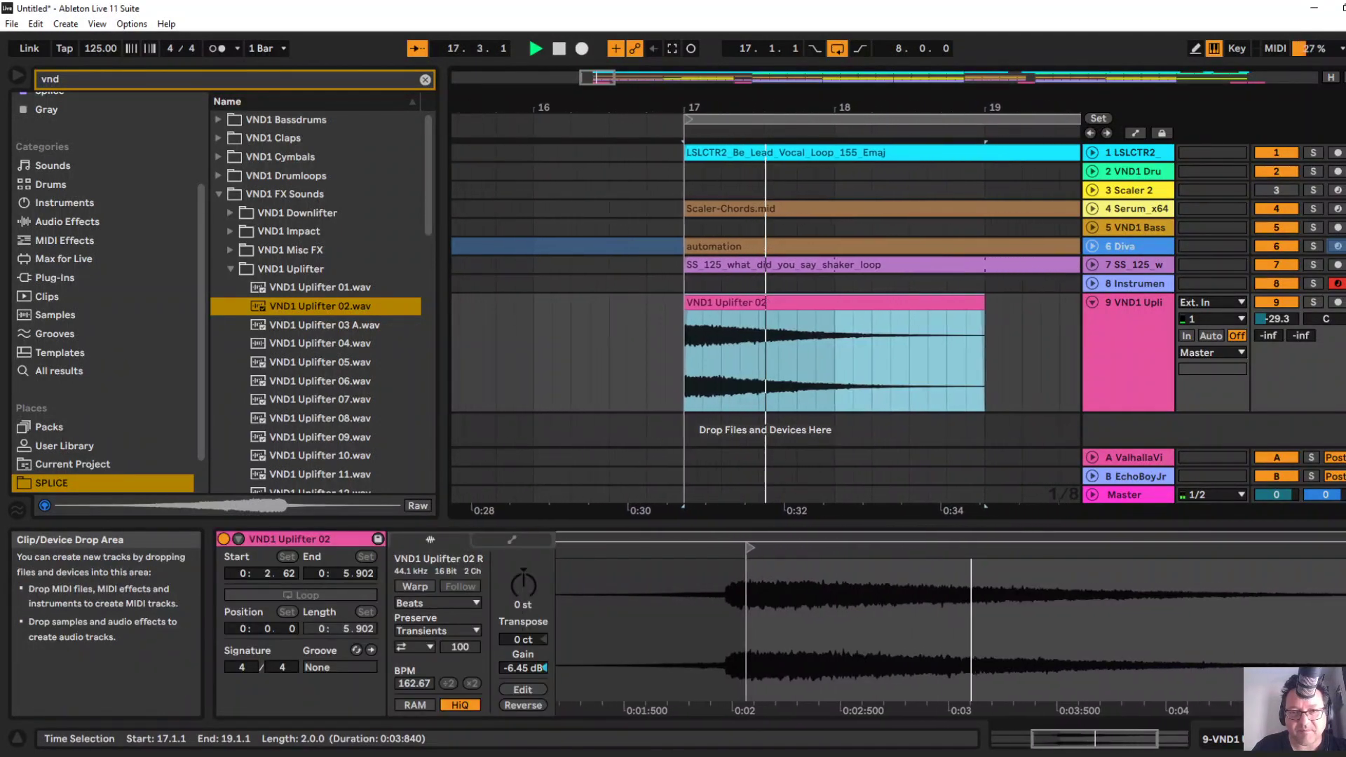
Paste the reversed uplifter at 25.1.1, turn off the arrangement loop, and audition the clip.
left_click_drag(611, 107, 527, 56)
left_click(848, 350)
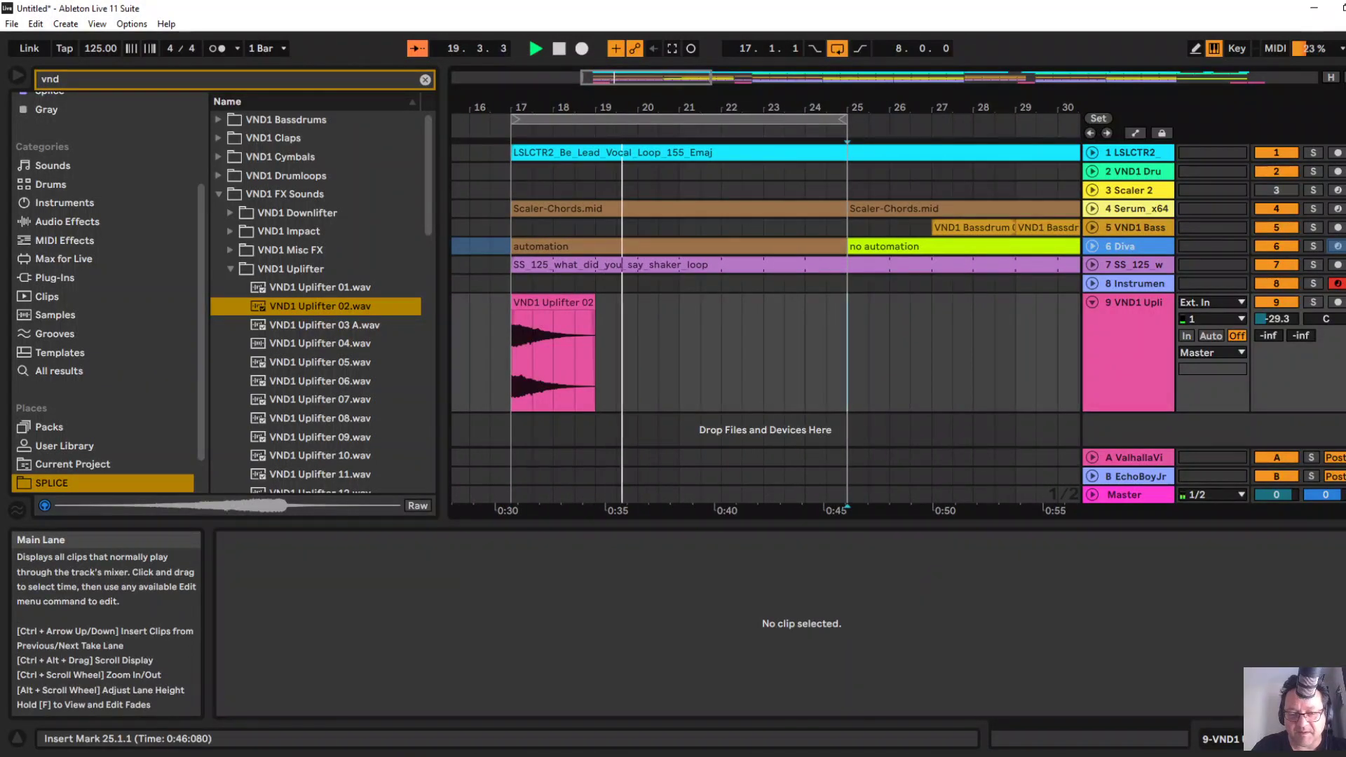
key("ctrl+v")
left_click(837, 49)
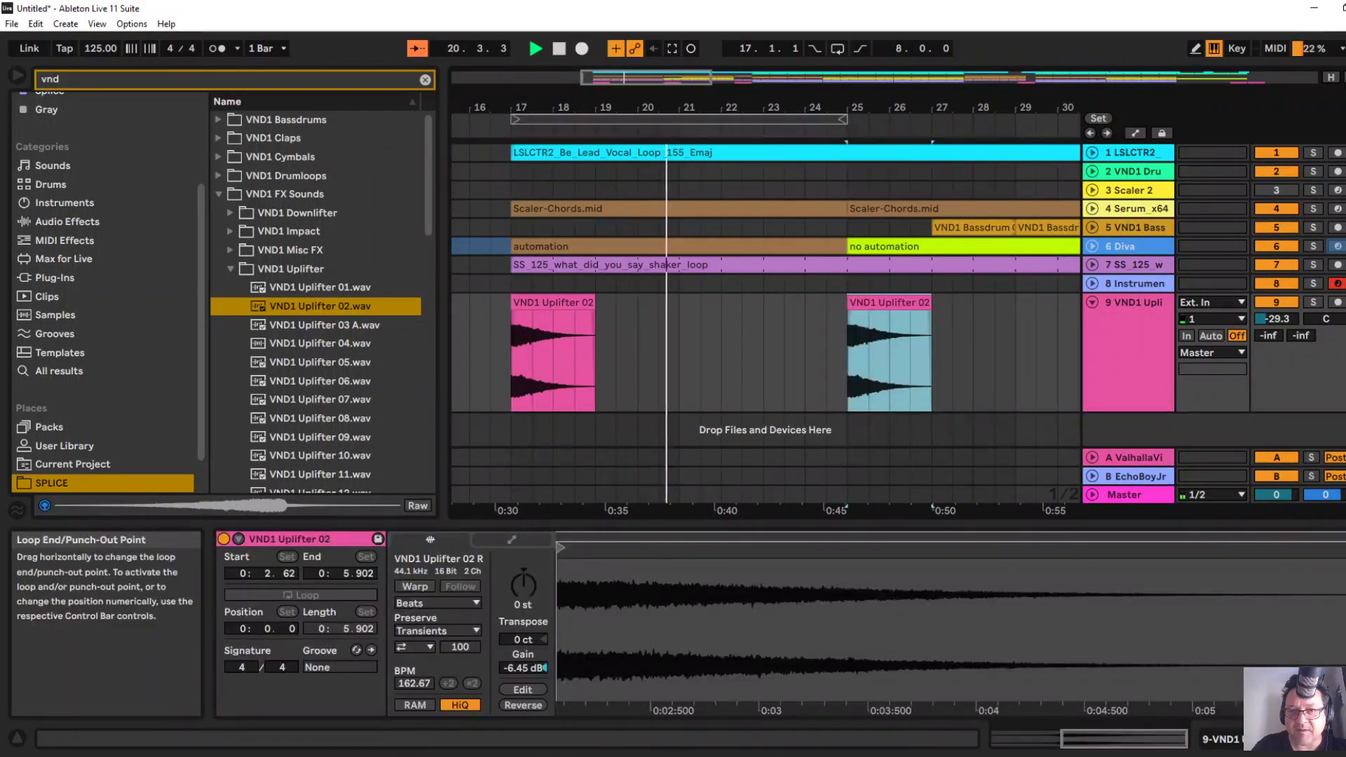
left_click(853, 136)
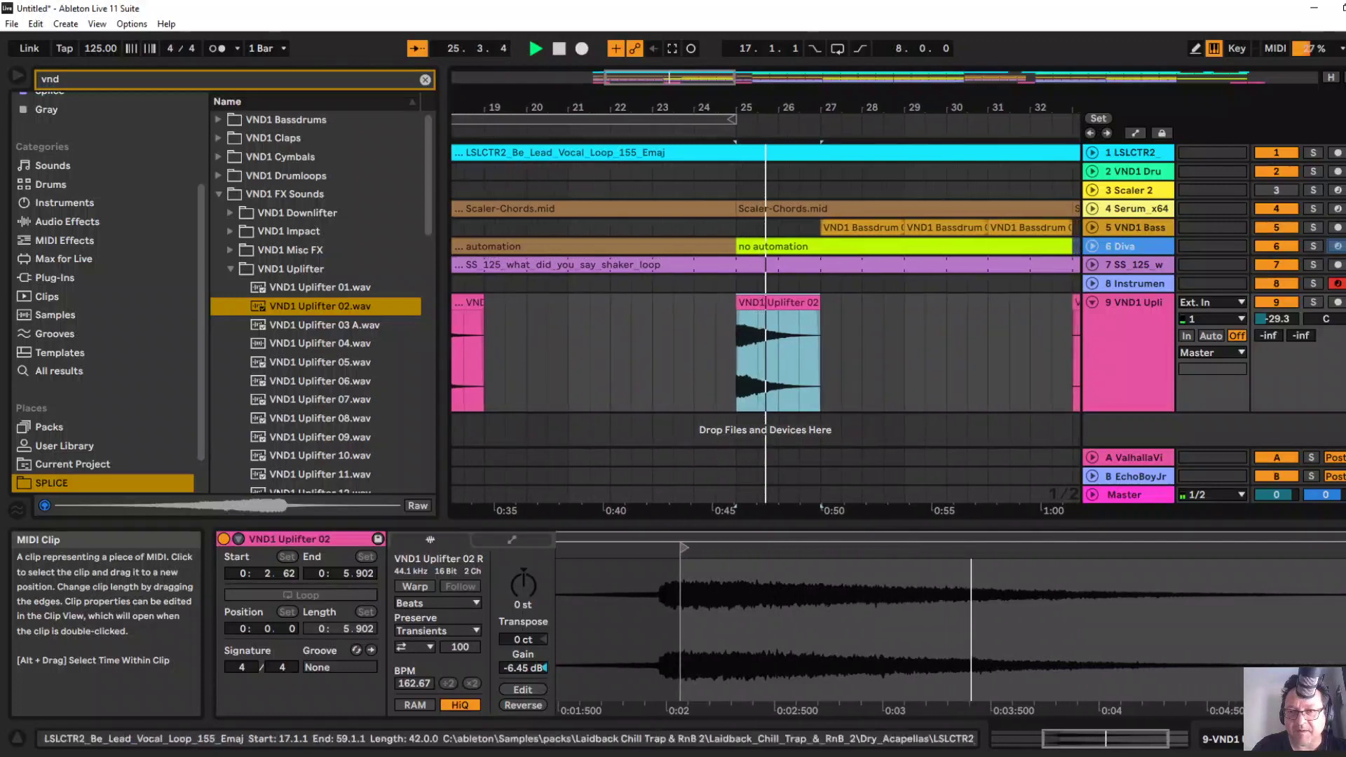
left_click_drag(869, 107, 668, 63)
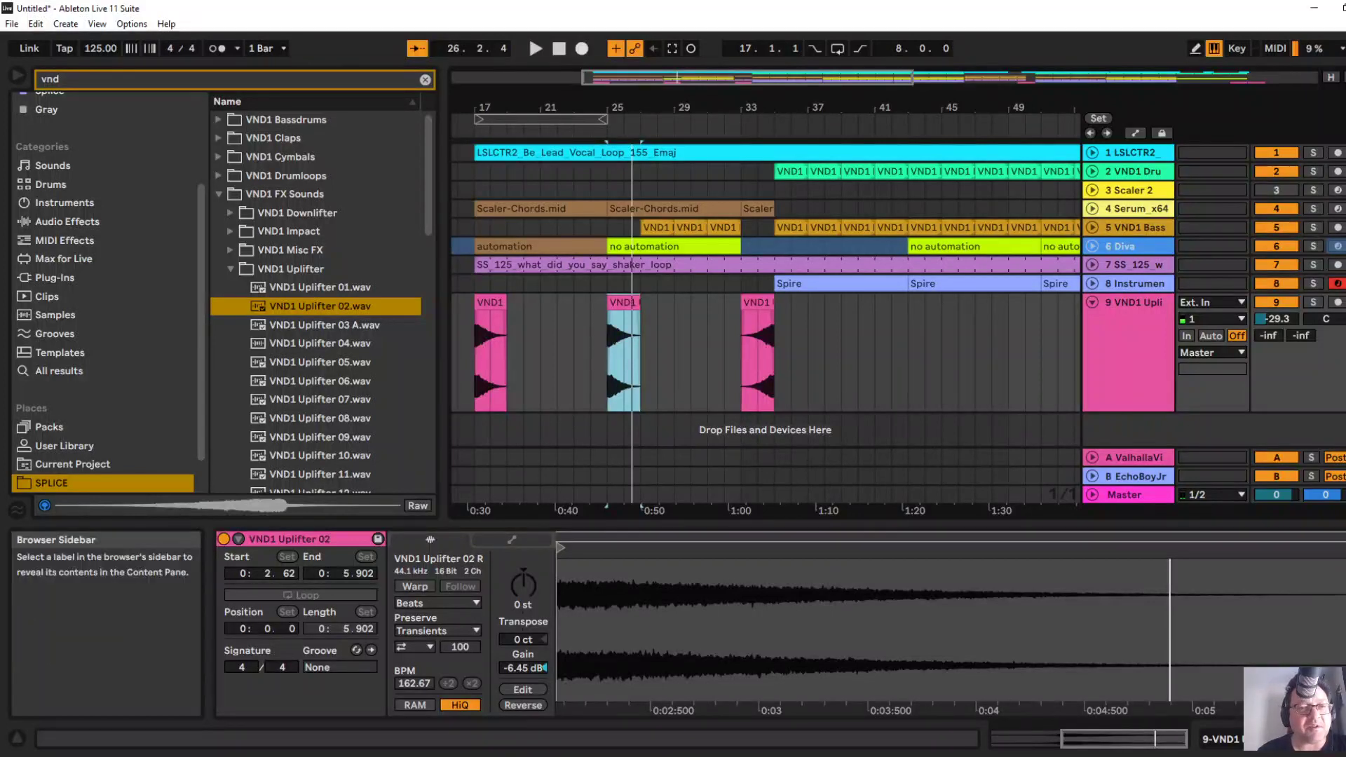
Preview samples from the VND1 Impact folder, including Impact 10 and 12, and select VND1 Impact 04.wav.
key("Left")
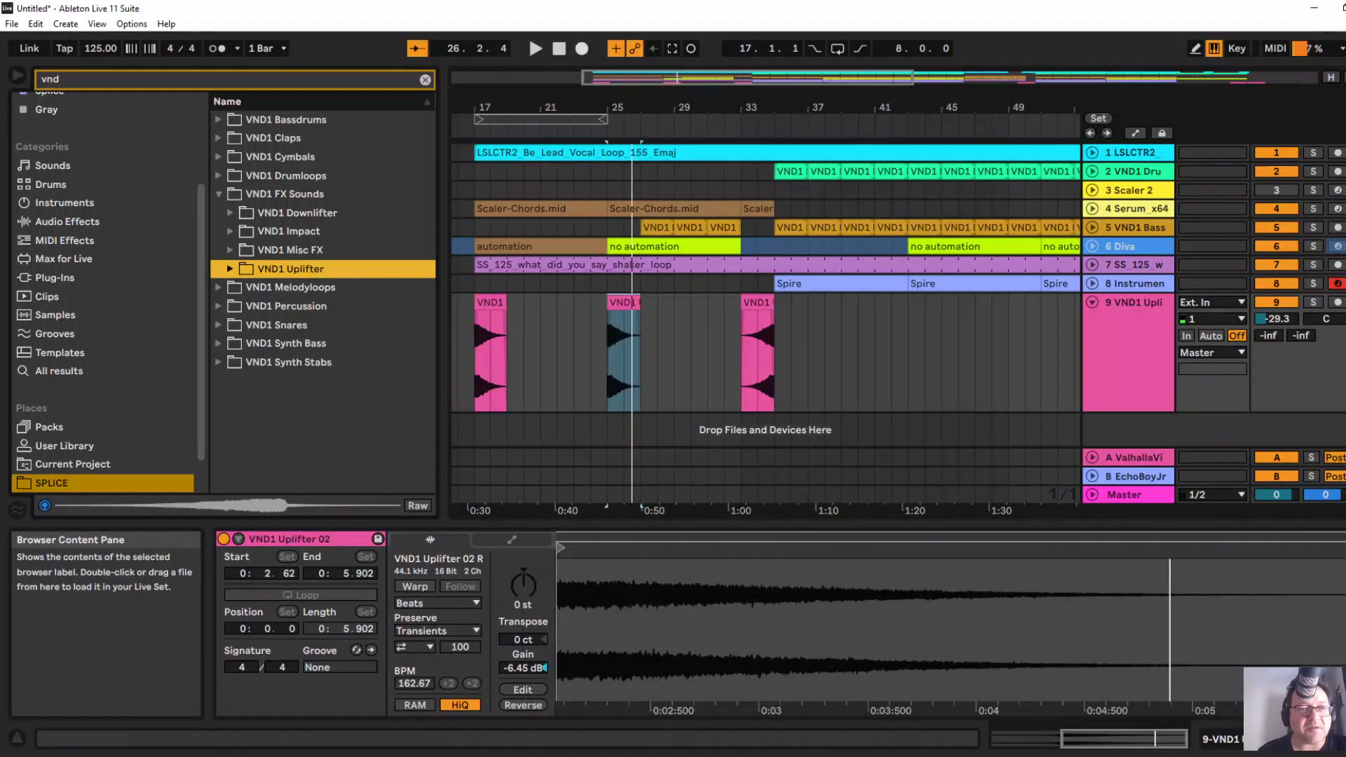
key("Up")
key("Up")
key("Right")
left_click(318, 418)
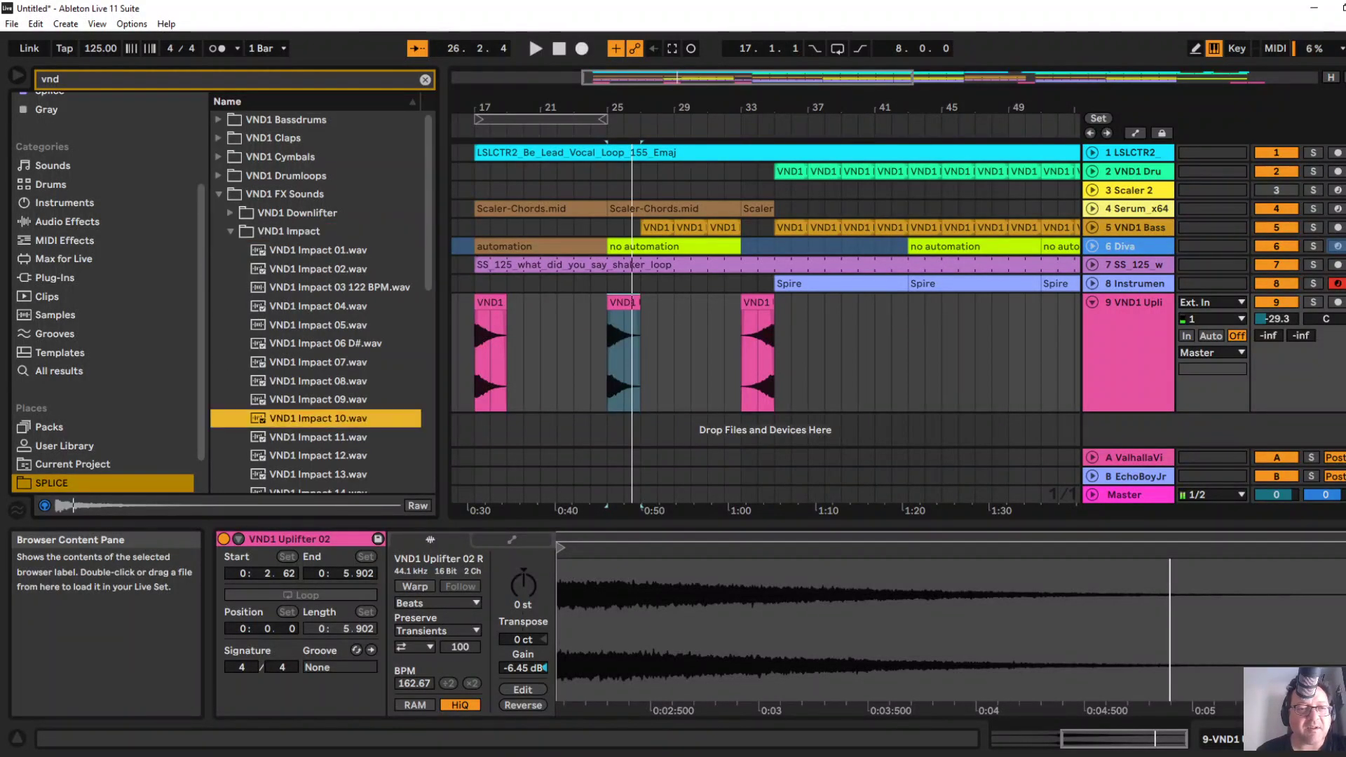
key("Down")
key("Down")
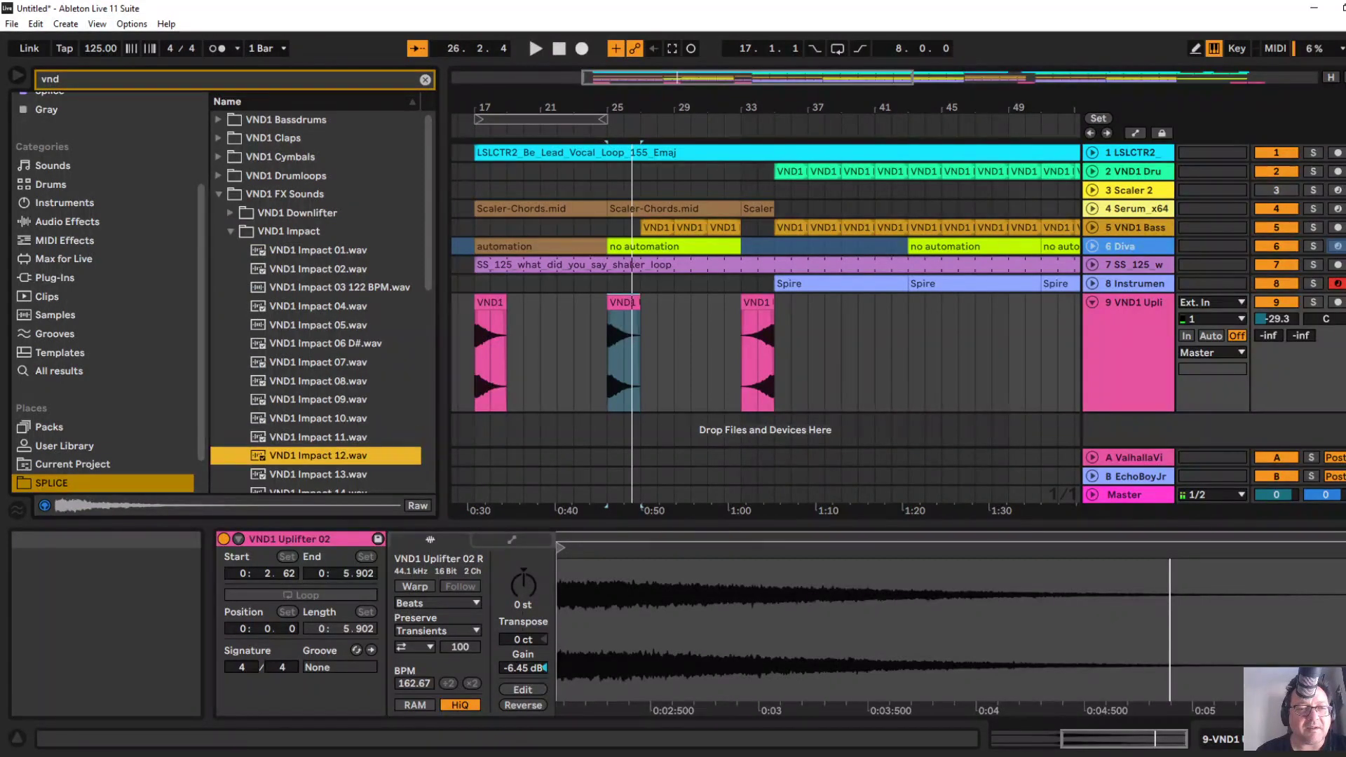
left_click(319, 307)
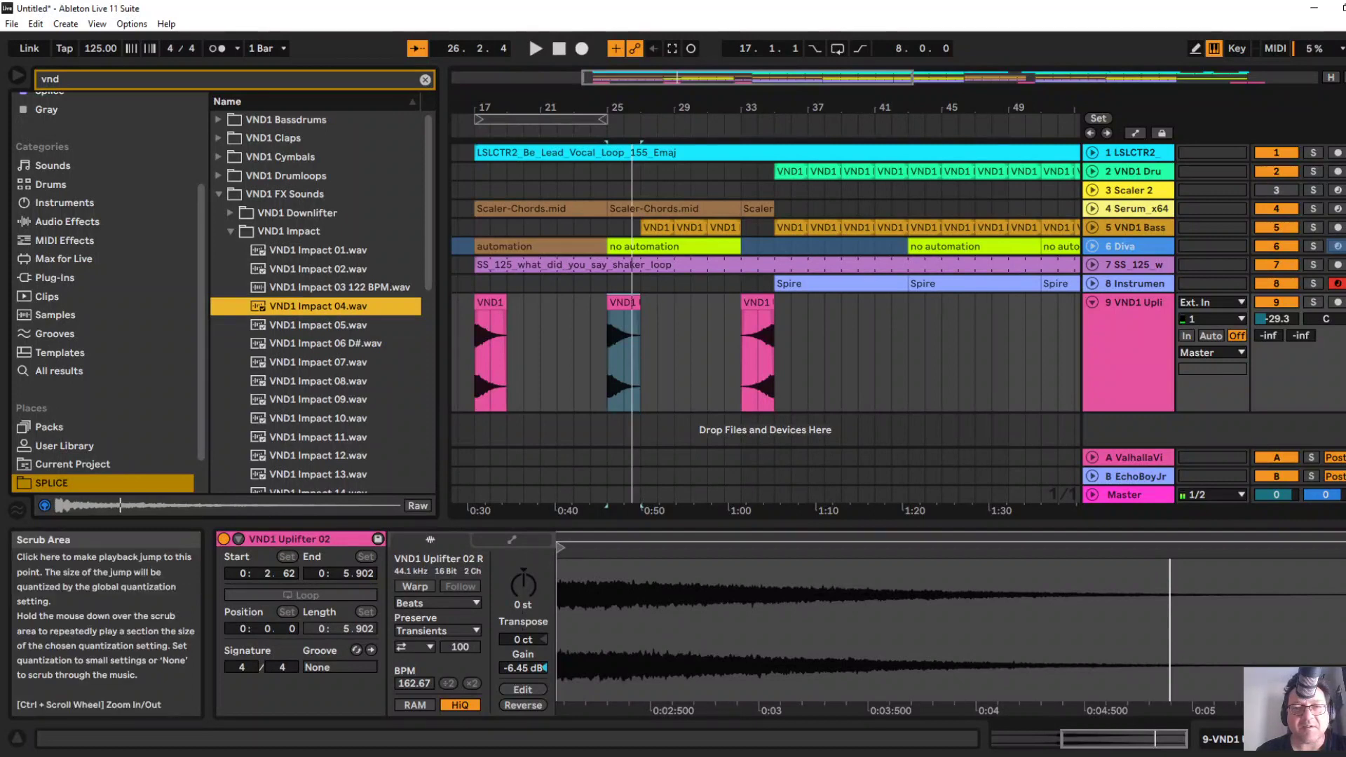
Fold the uplifter track, add VND1 Impact 04.wav on a new audio track at 35.1.1, and set its volume to -9.8 dB.
left_click(1092, 302)
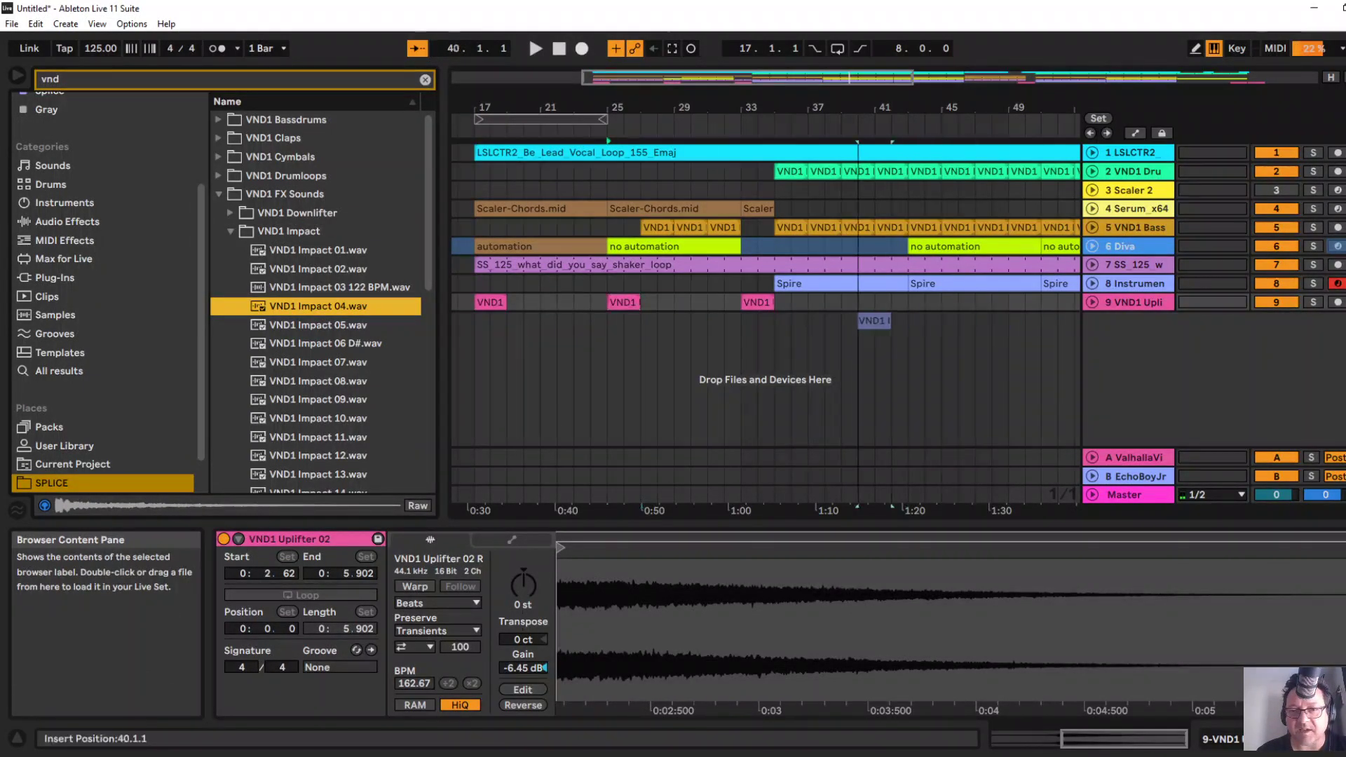
left_click_drag(1080, 323, 639, 322)
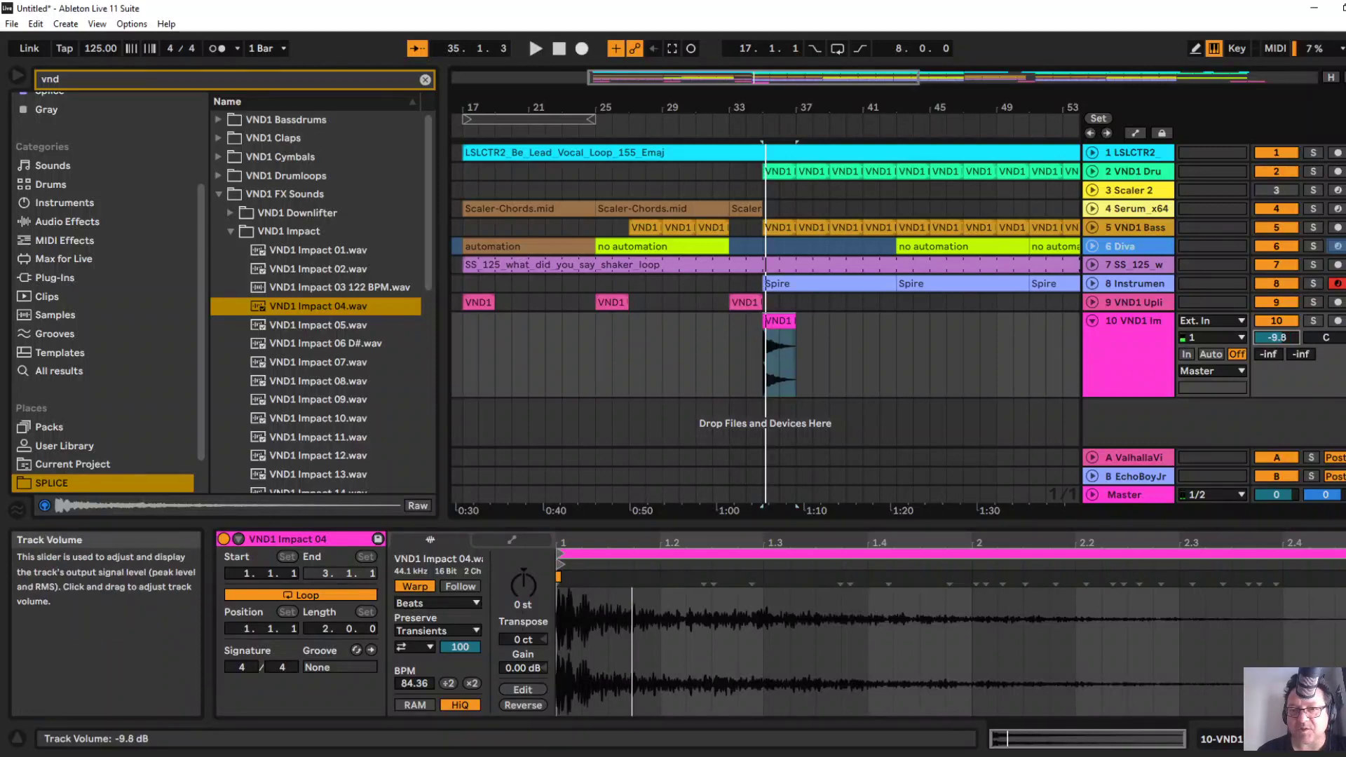
left_click(738, 133)
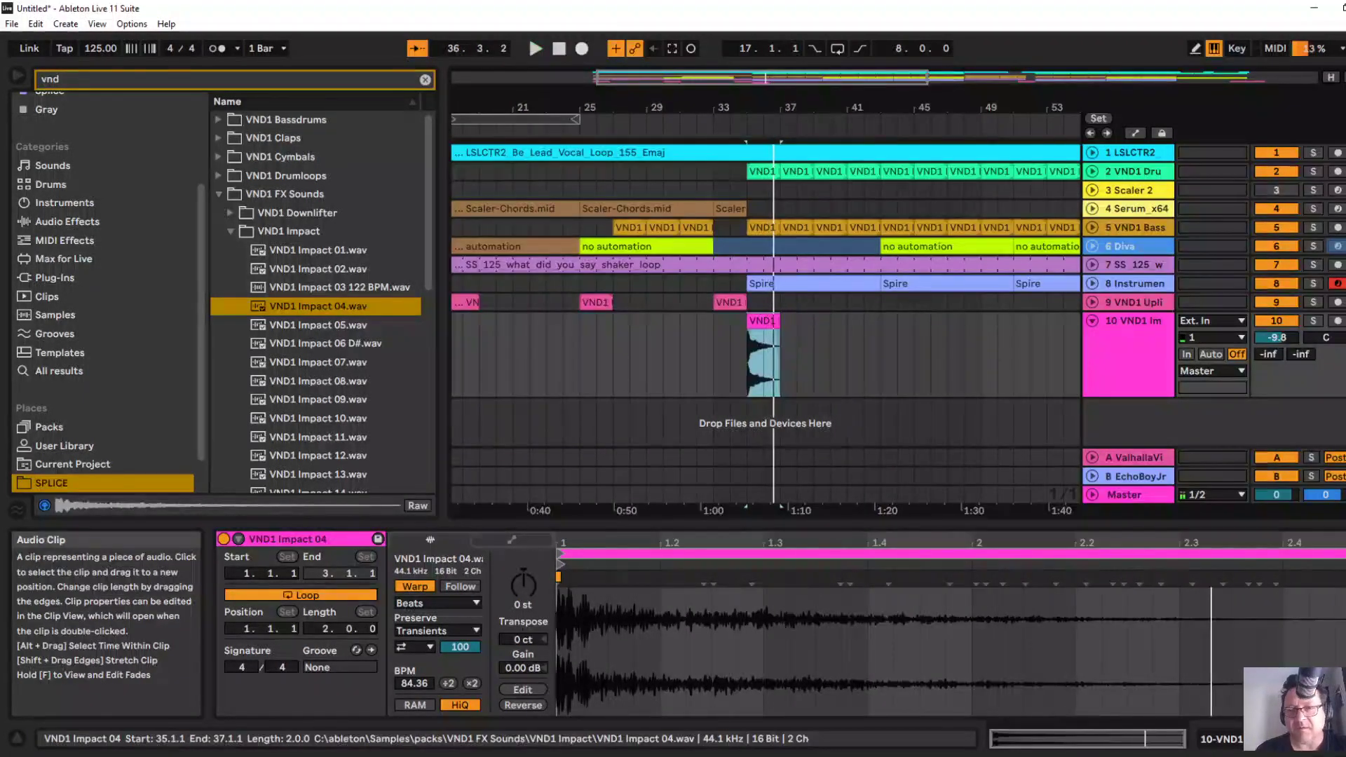
Paste the impact clip at 59.1.1, place a reversed copy at bar 41, and audition it.
left_click_drag(934, 107, 579, 73)
left_click(701, 354)
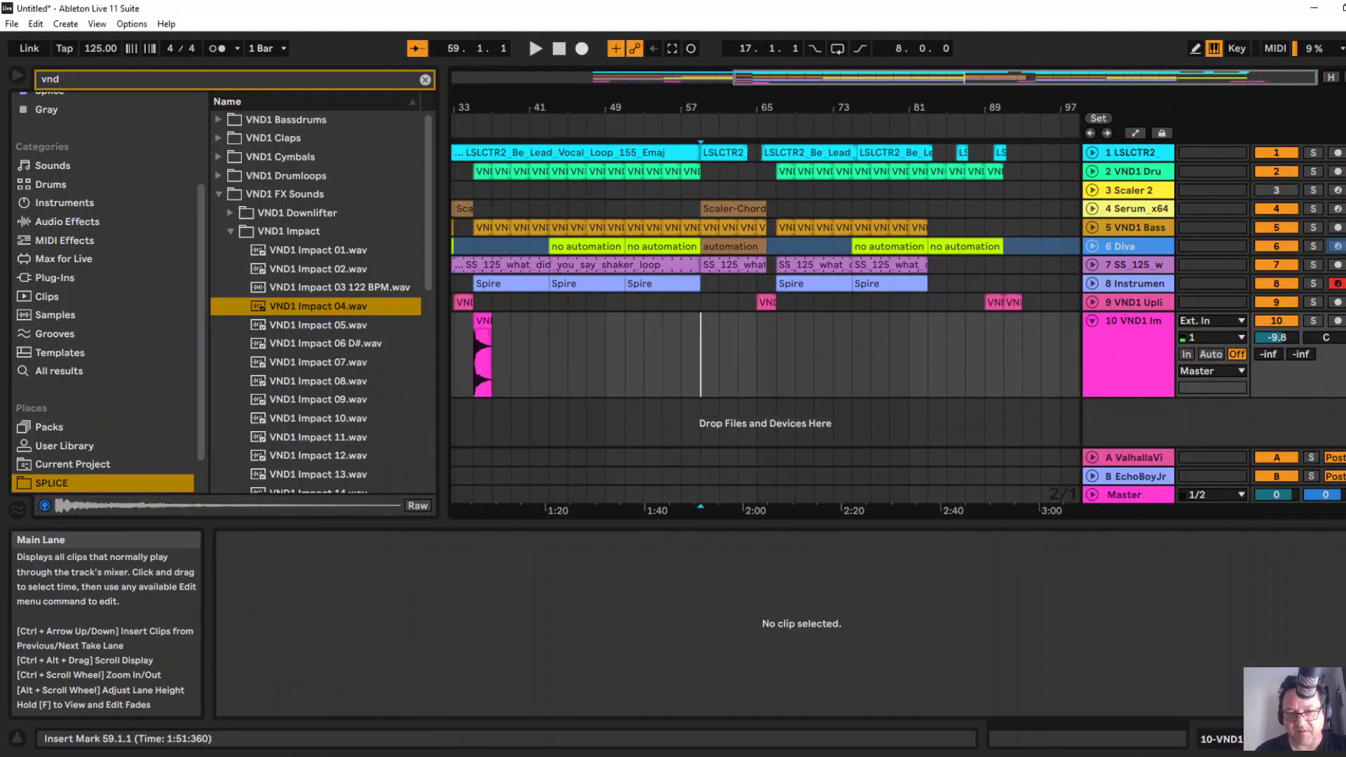
key("ctrl+v")
key("space")
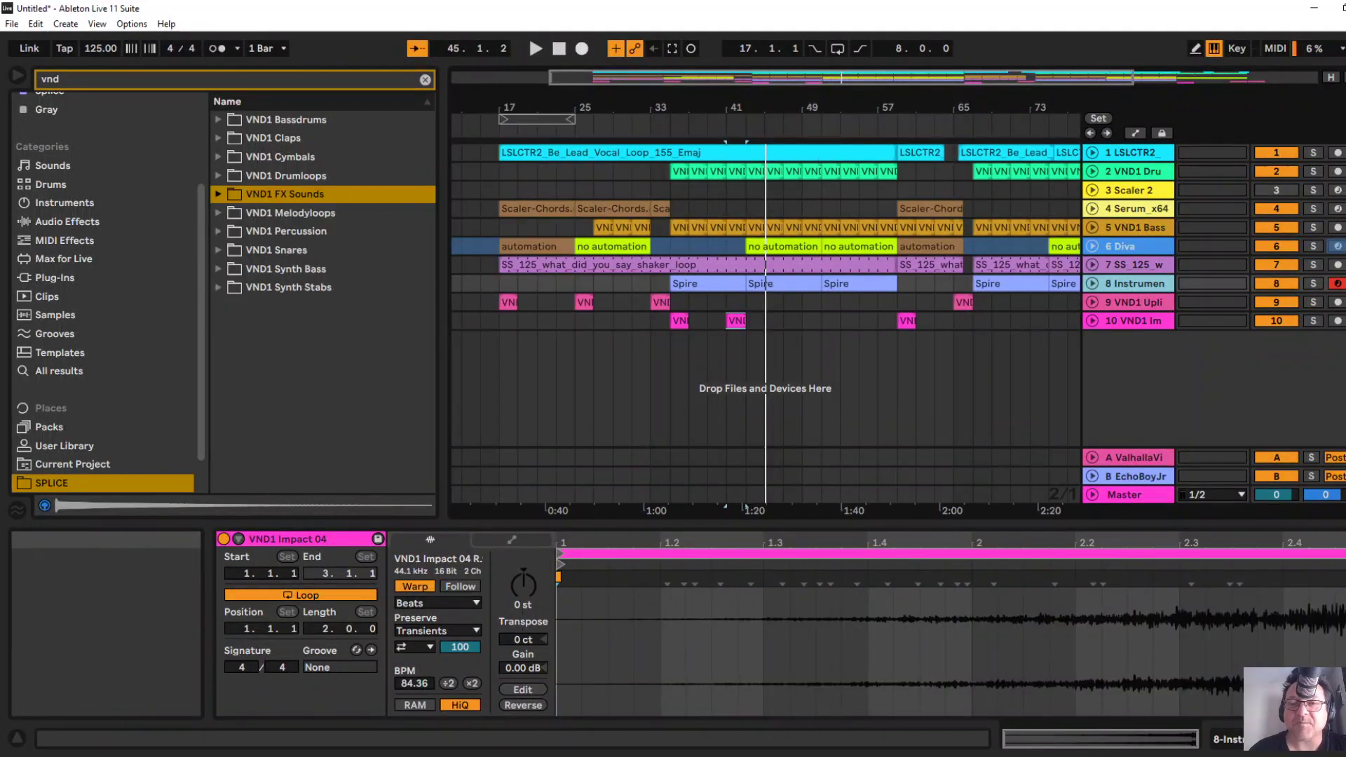
Duplicate the Spire instrument track, arm the duplicate for recording, and unfold it.
key("ctrl+d")
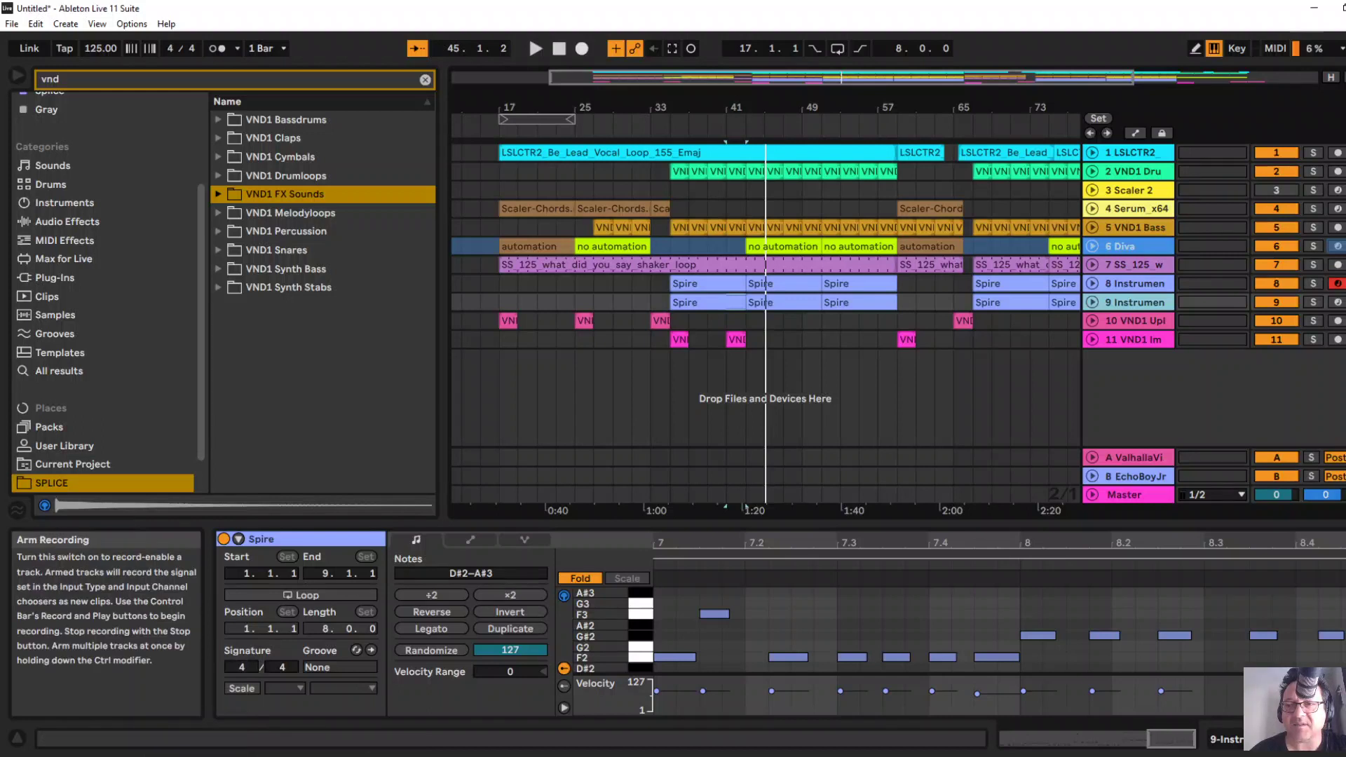
left_click(1337, 302)
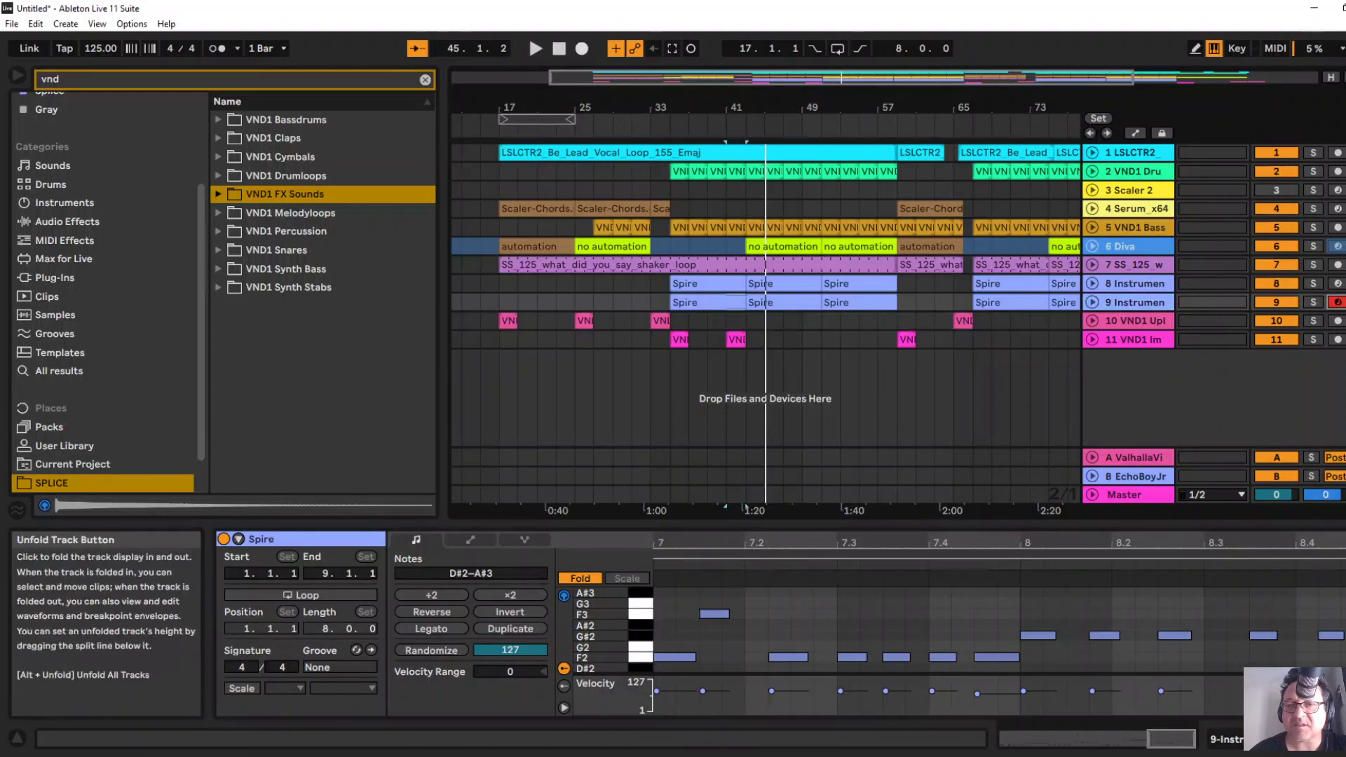
left_click(1092, 302)
Set the duplicated Spire track's Pitch device to +1 st and play it back, taking the track out of solo.
double_click(1131, 305)
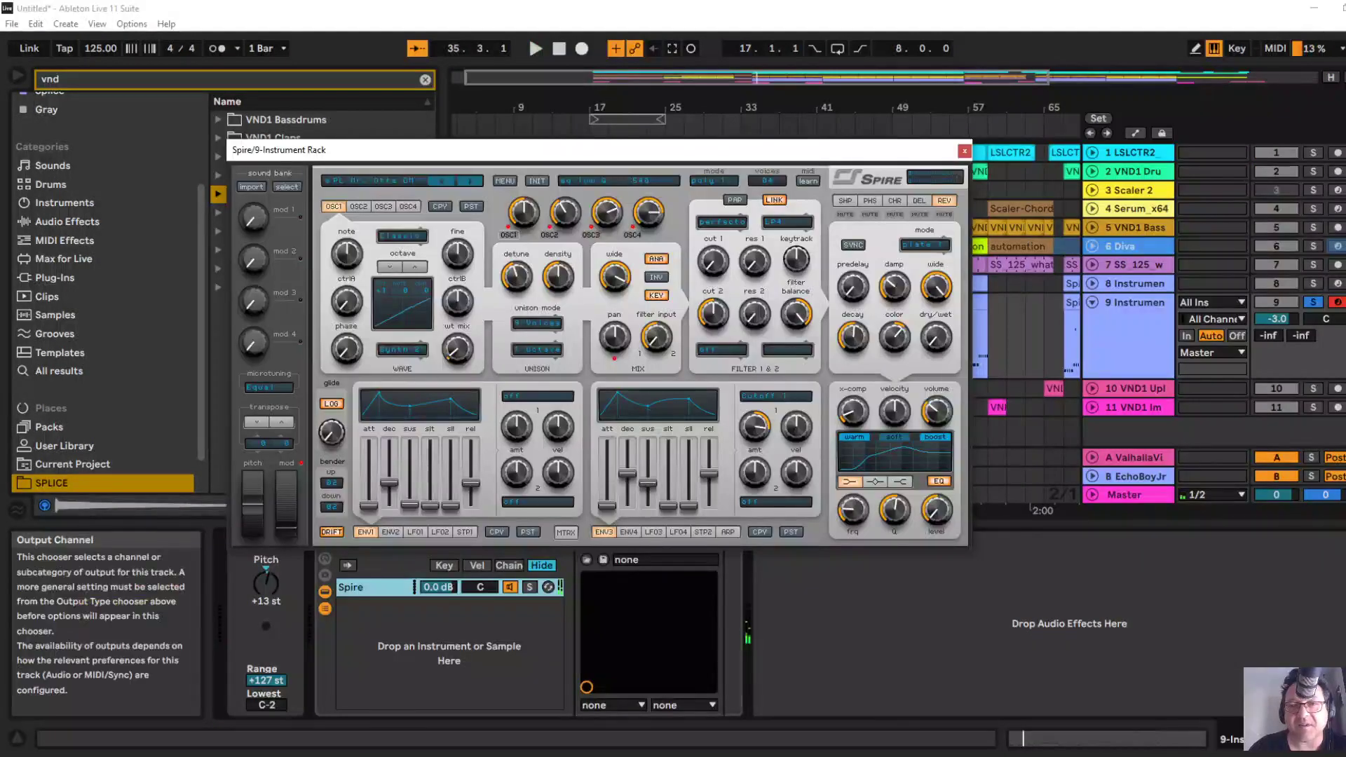
left_click(963, 150)
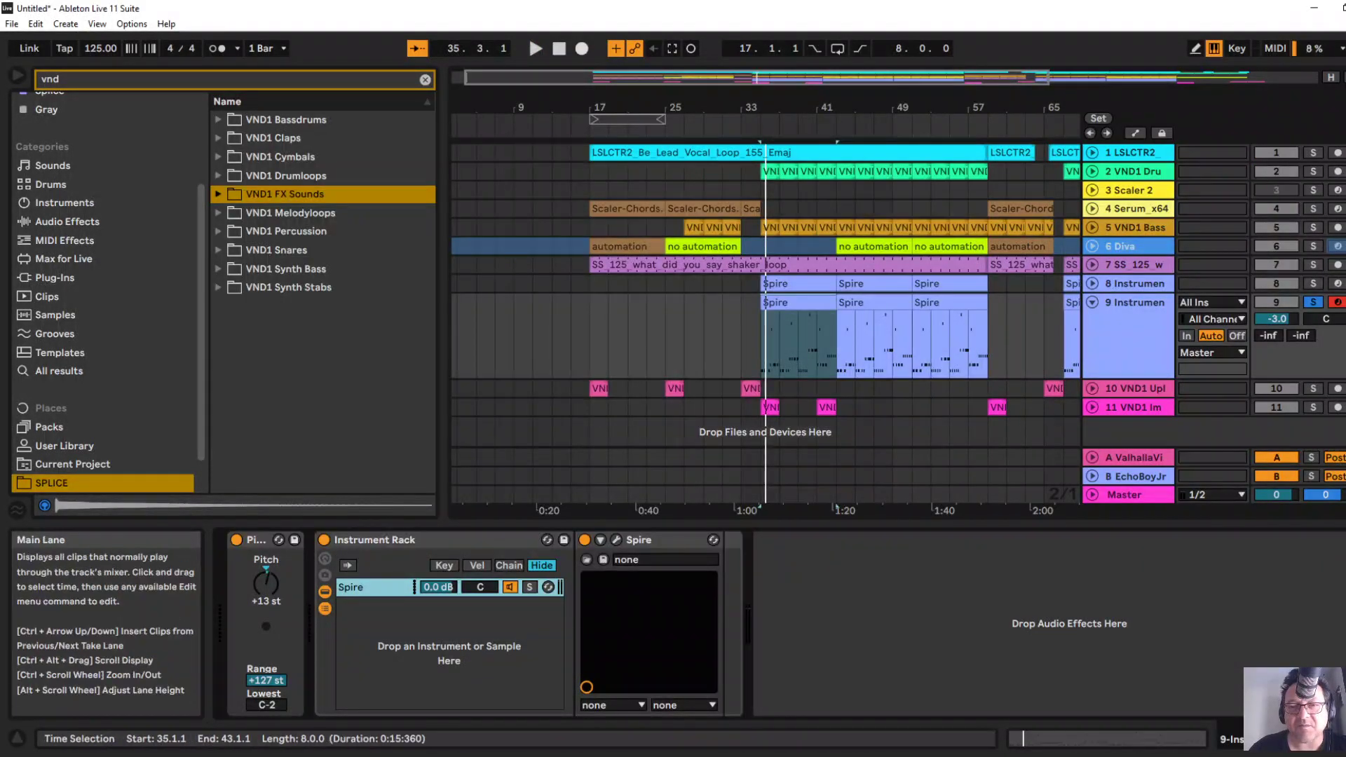
left_click(799, 336)
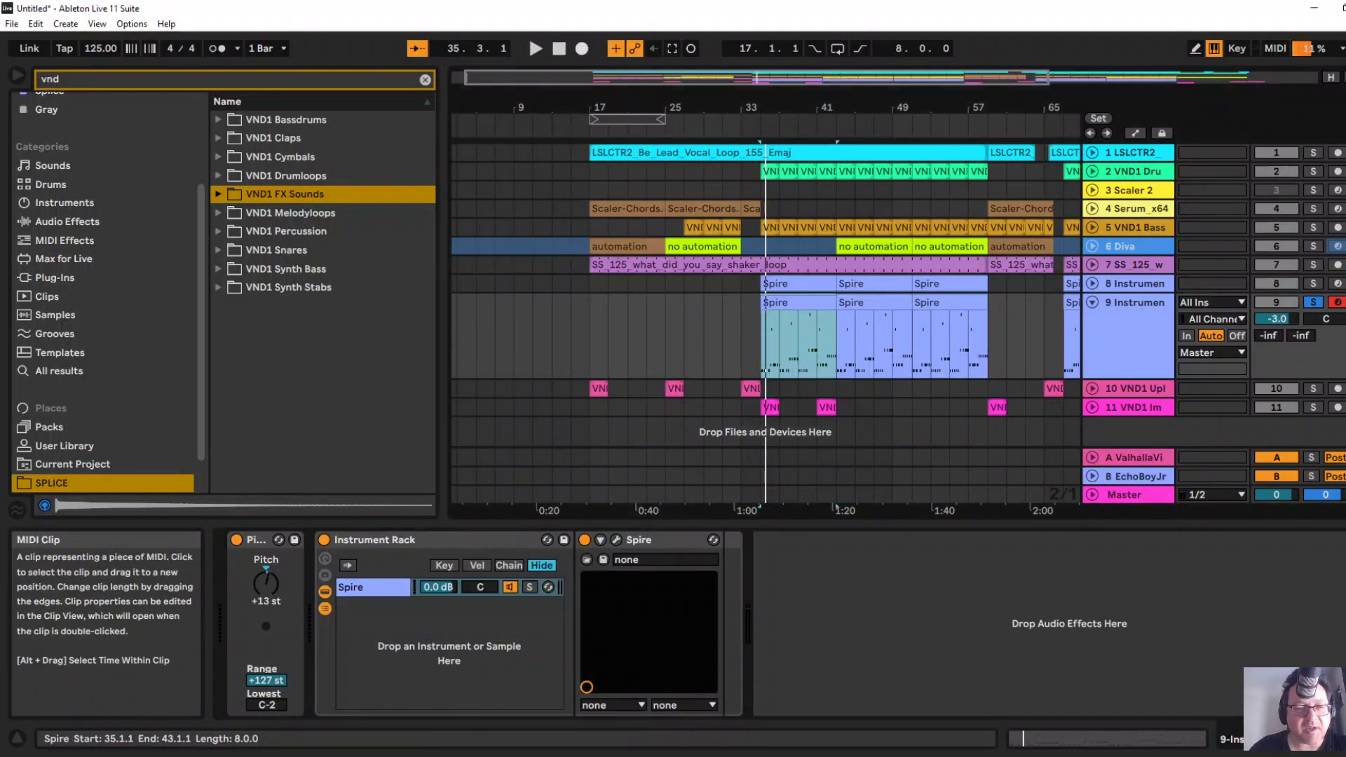
left_click(265, 583)
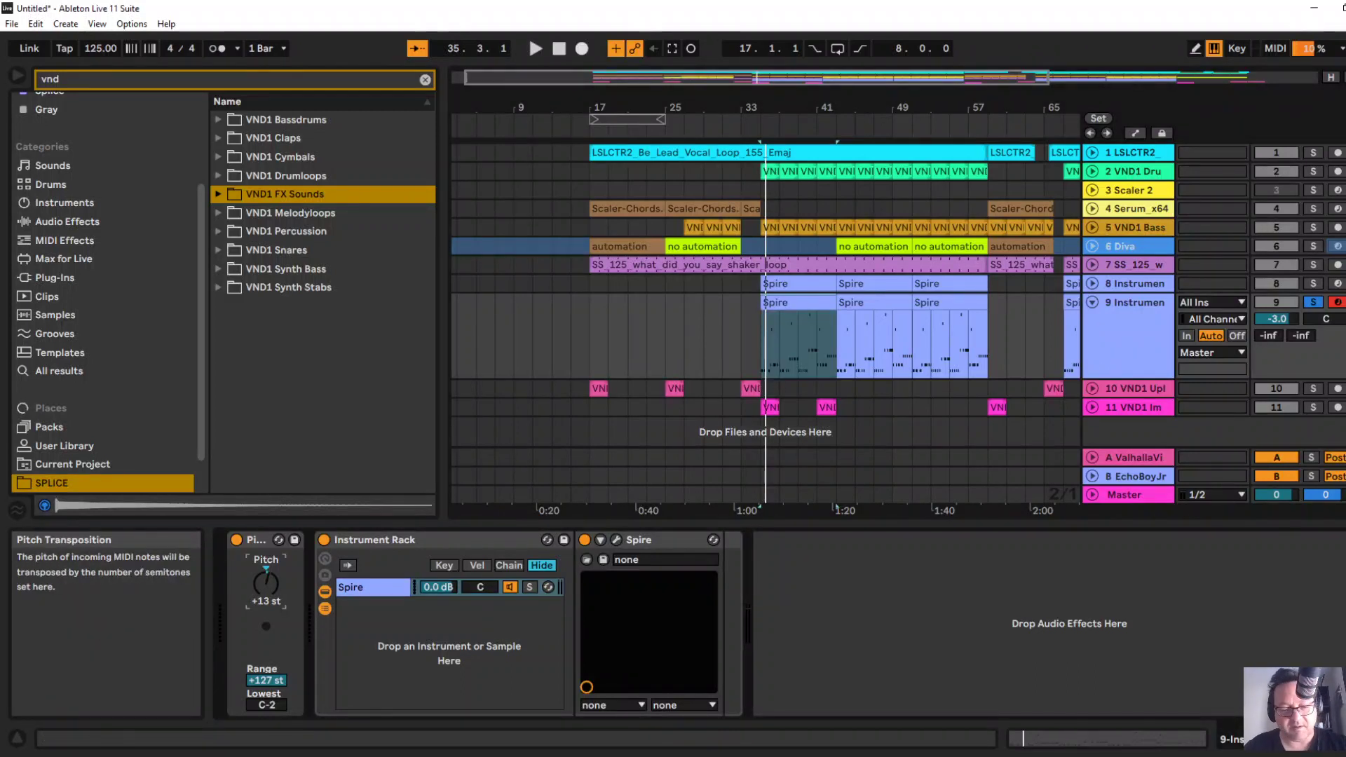
key("space")
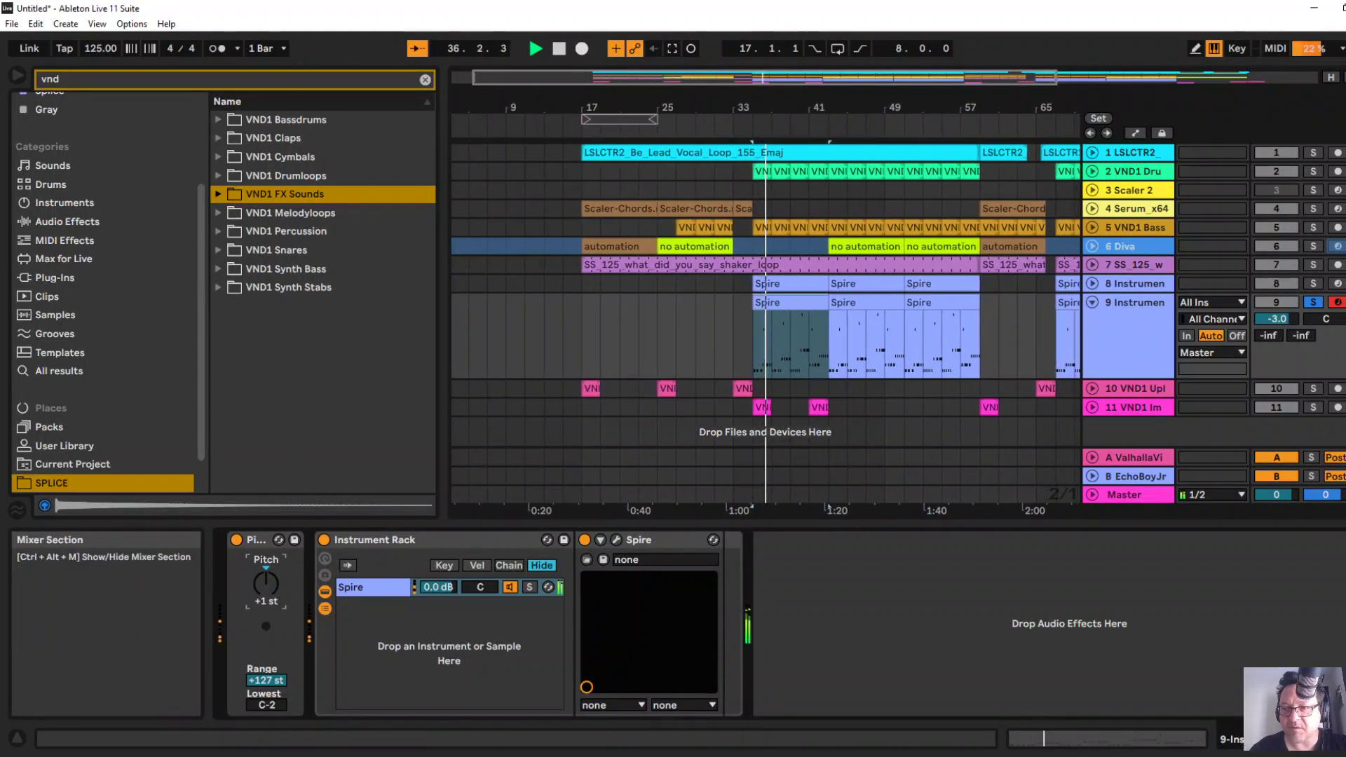
left_click(1313, 302)
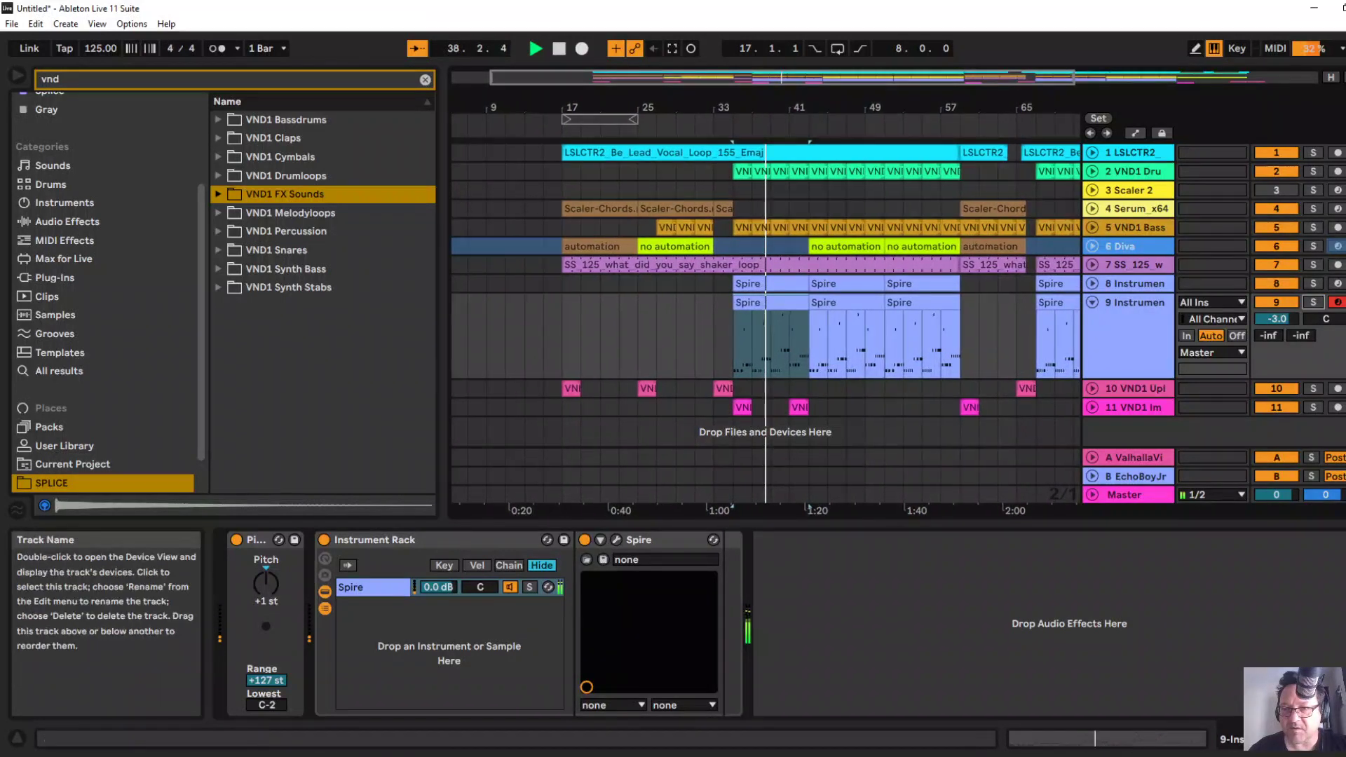
Transpose the high F3, G3 and A#3 notes in the duplicated track's Spire clip at 35.1.1 down one octave and play it back.
double_click(776, 302)
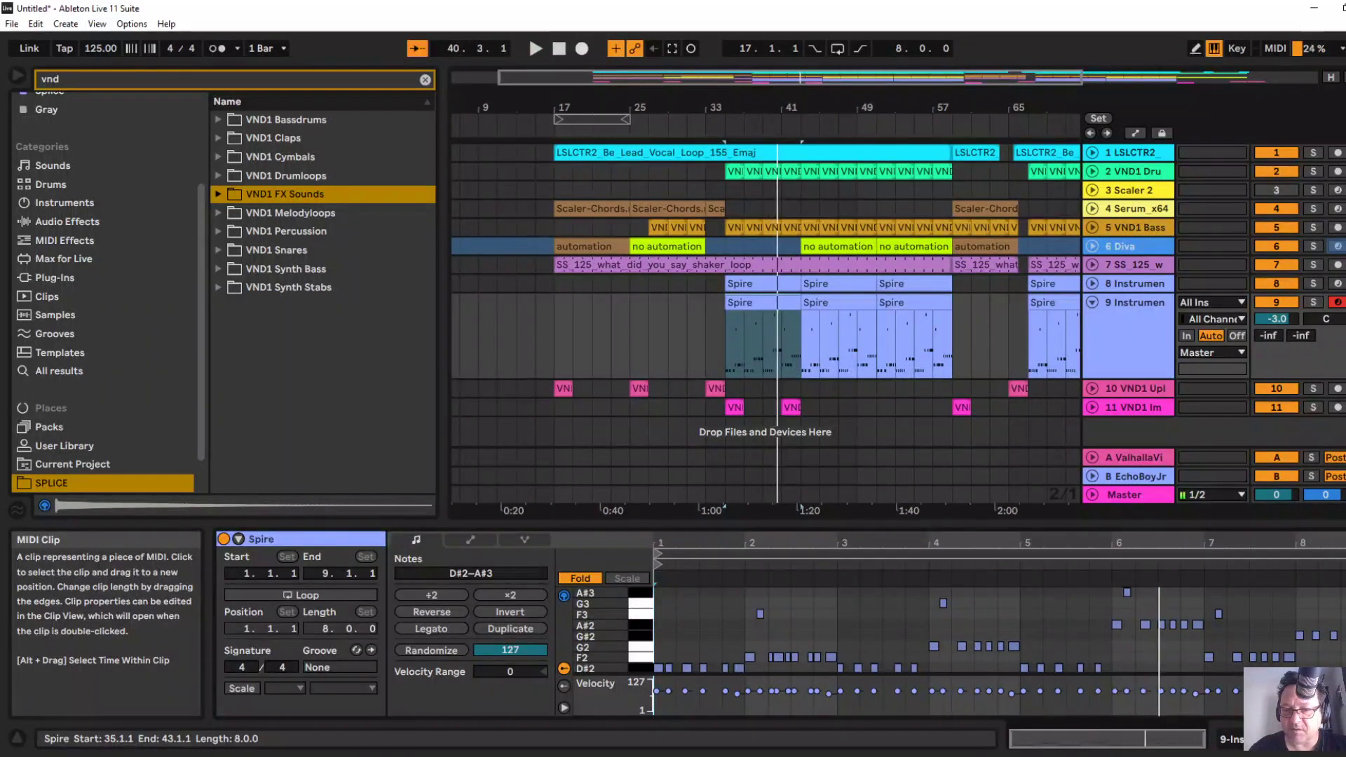
left_click_drag(785, 595, 744, 629)
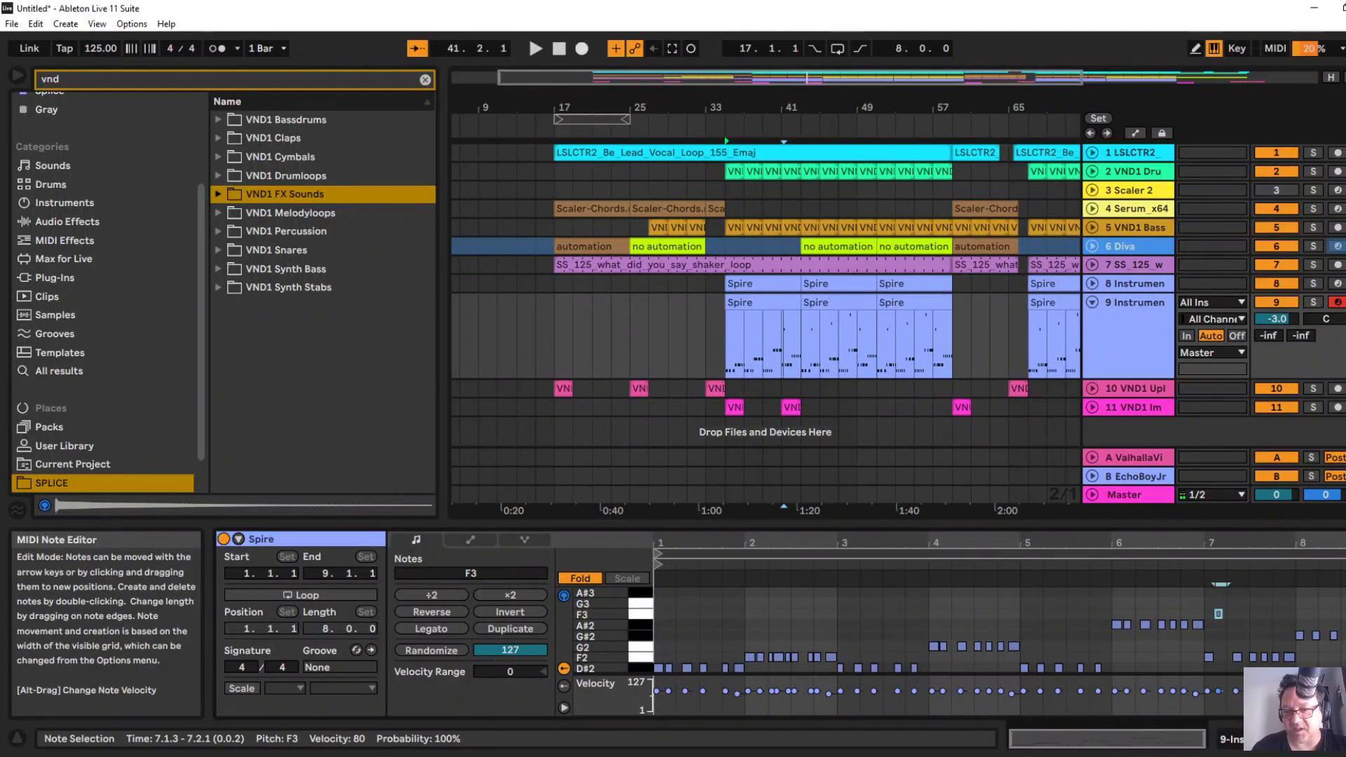
key("shift+Down")
key("space")
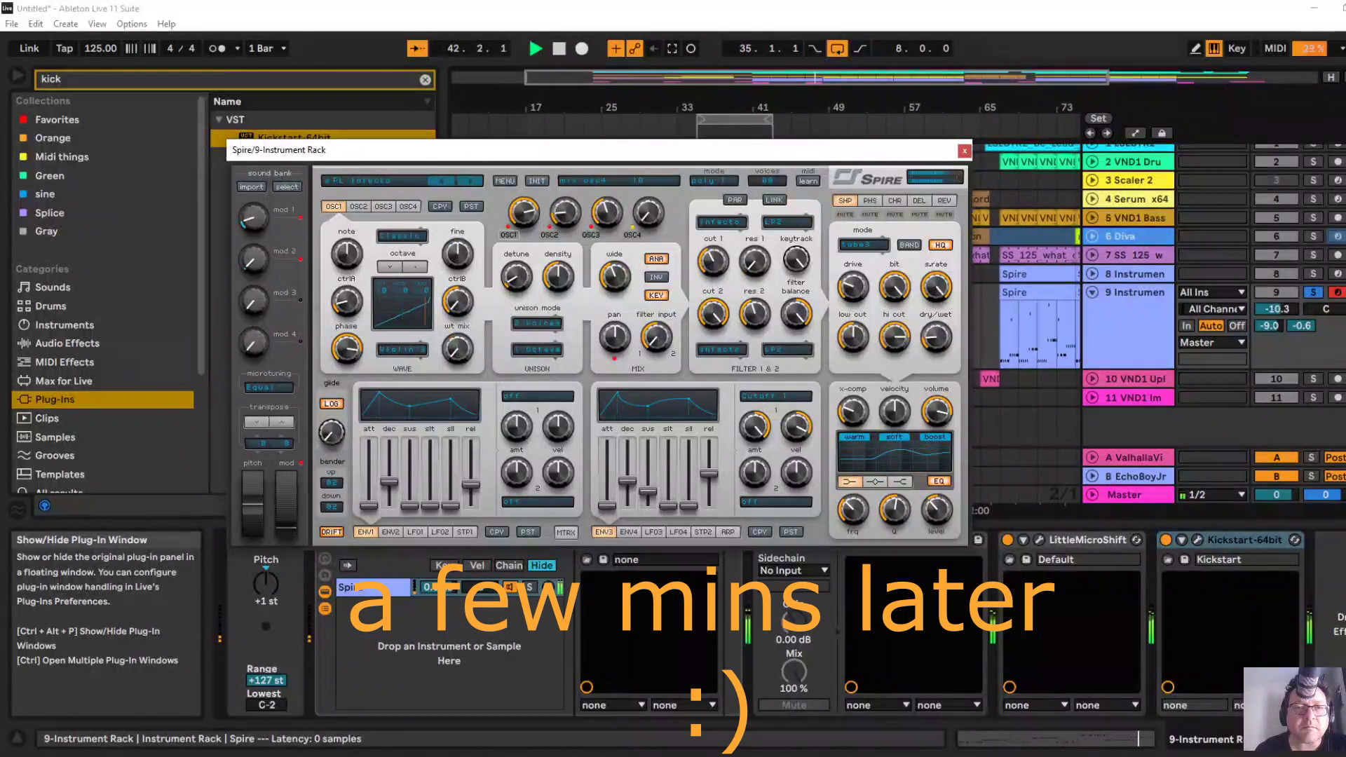
Audition different Spire presets on the duplicated track during looped playback.
left_click(471, 181)
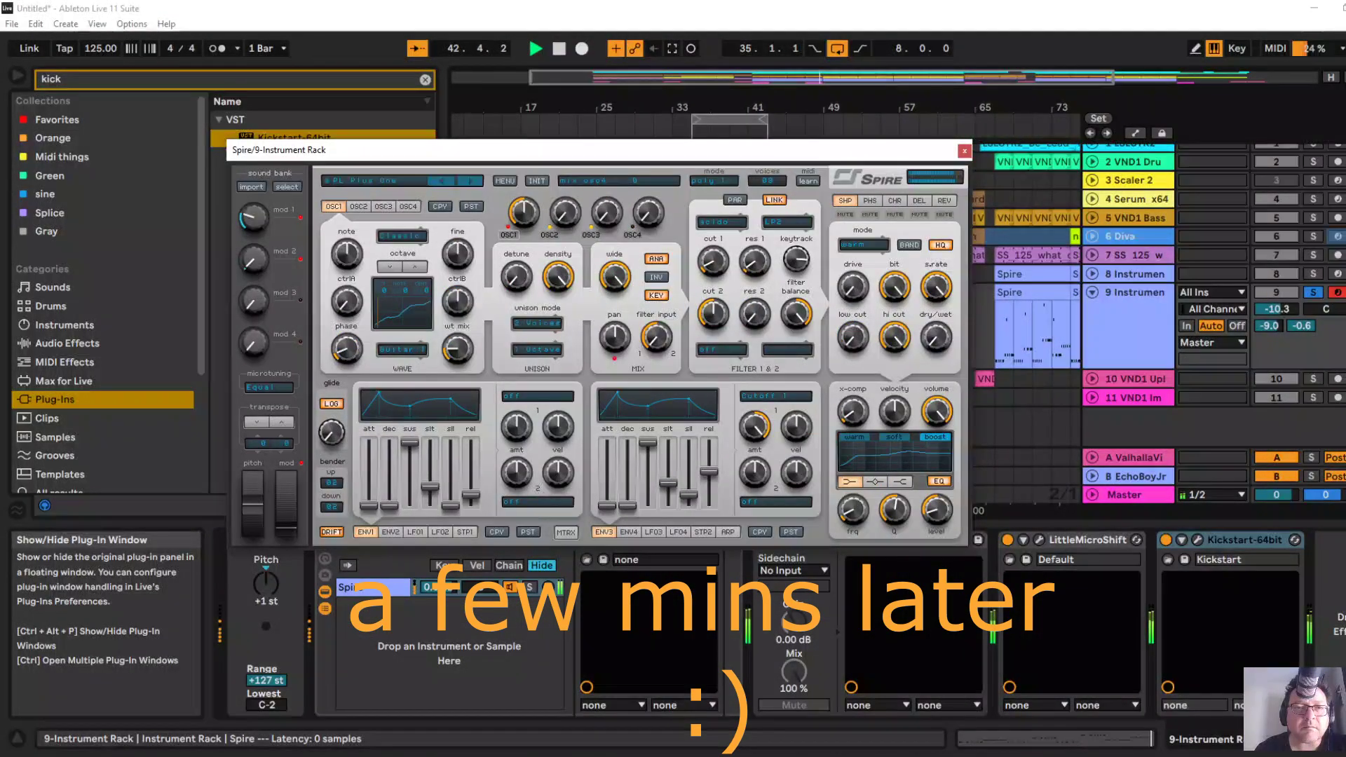
left_click(471, 181)
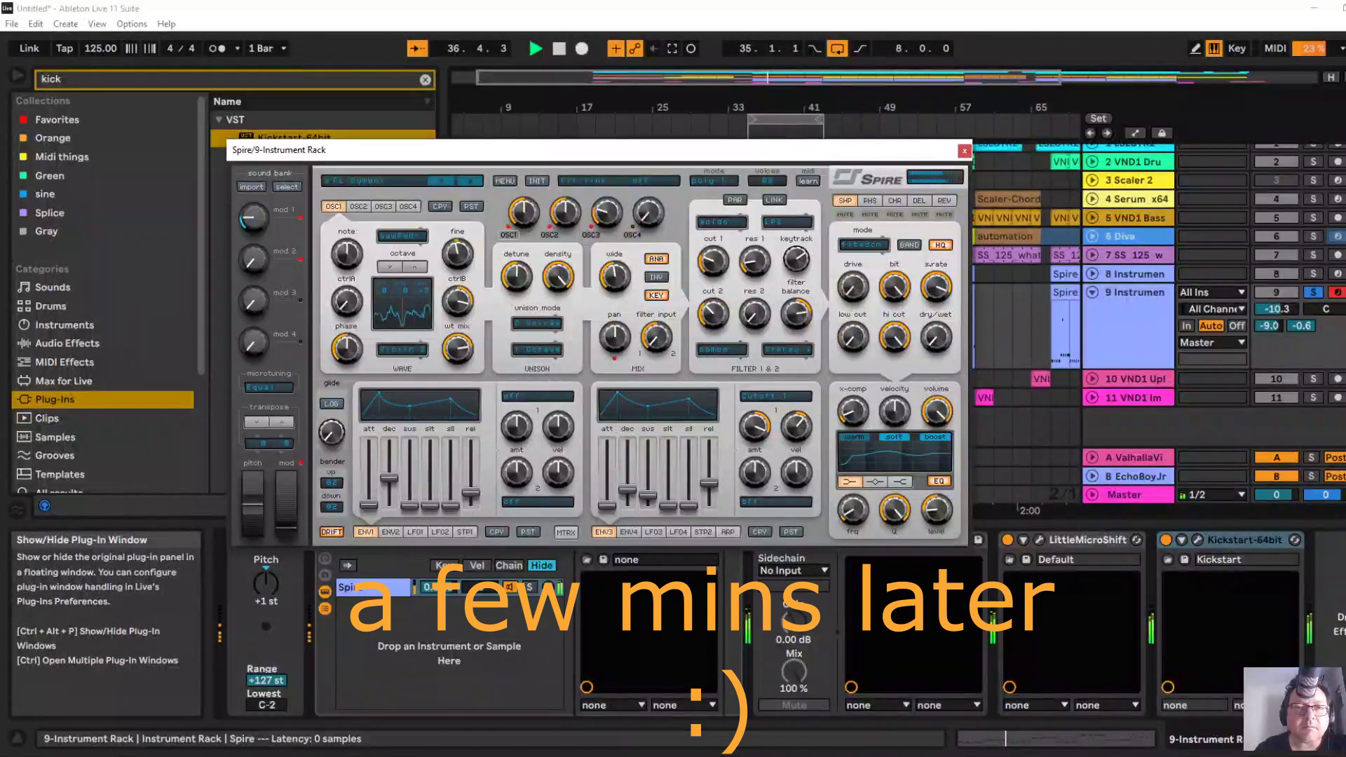
left_click(442, 181)
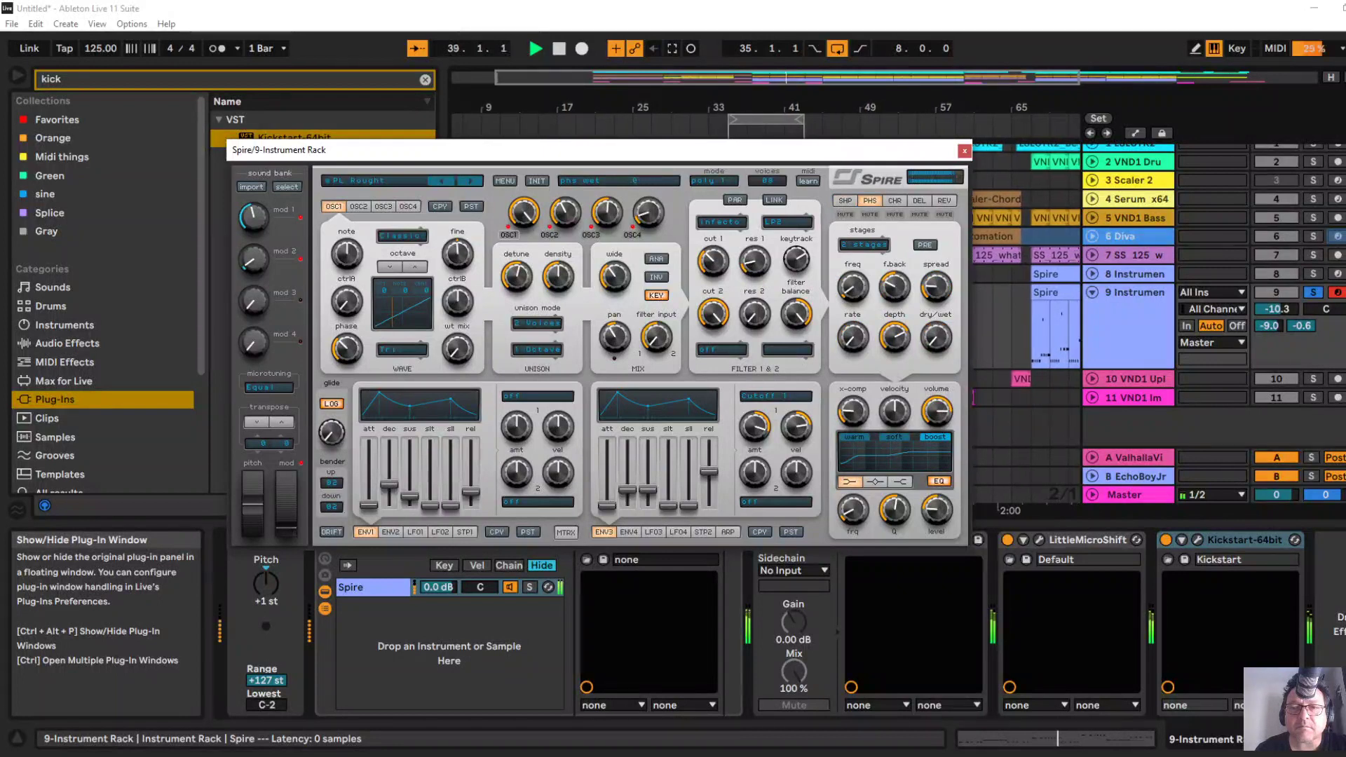
Inspect the chorus, delay and reverb settings of the current Spire preset and close the plug-in.
left_click(894, 201)
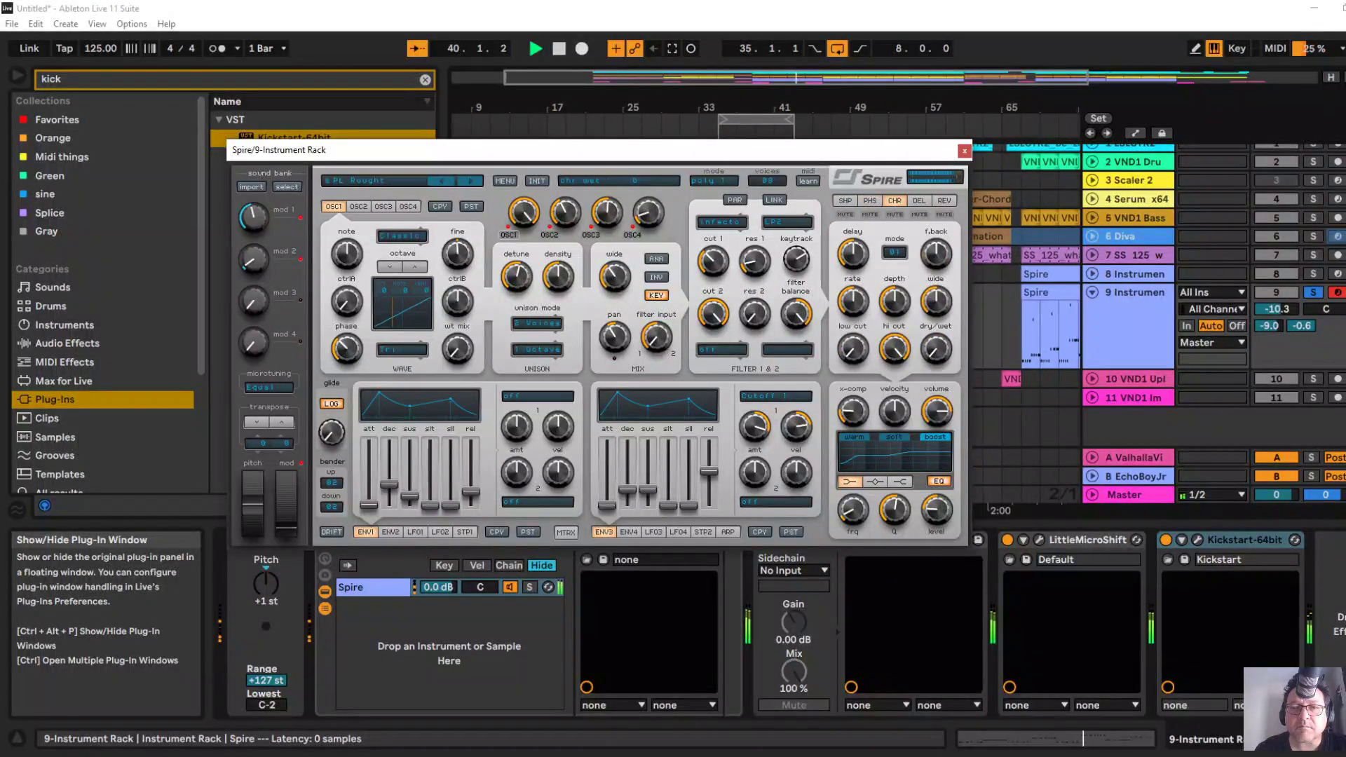
left_click(919, 201)
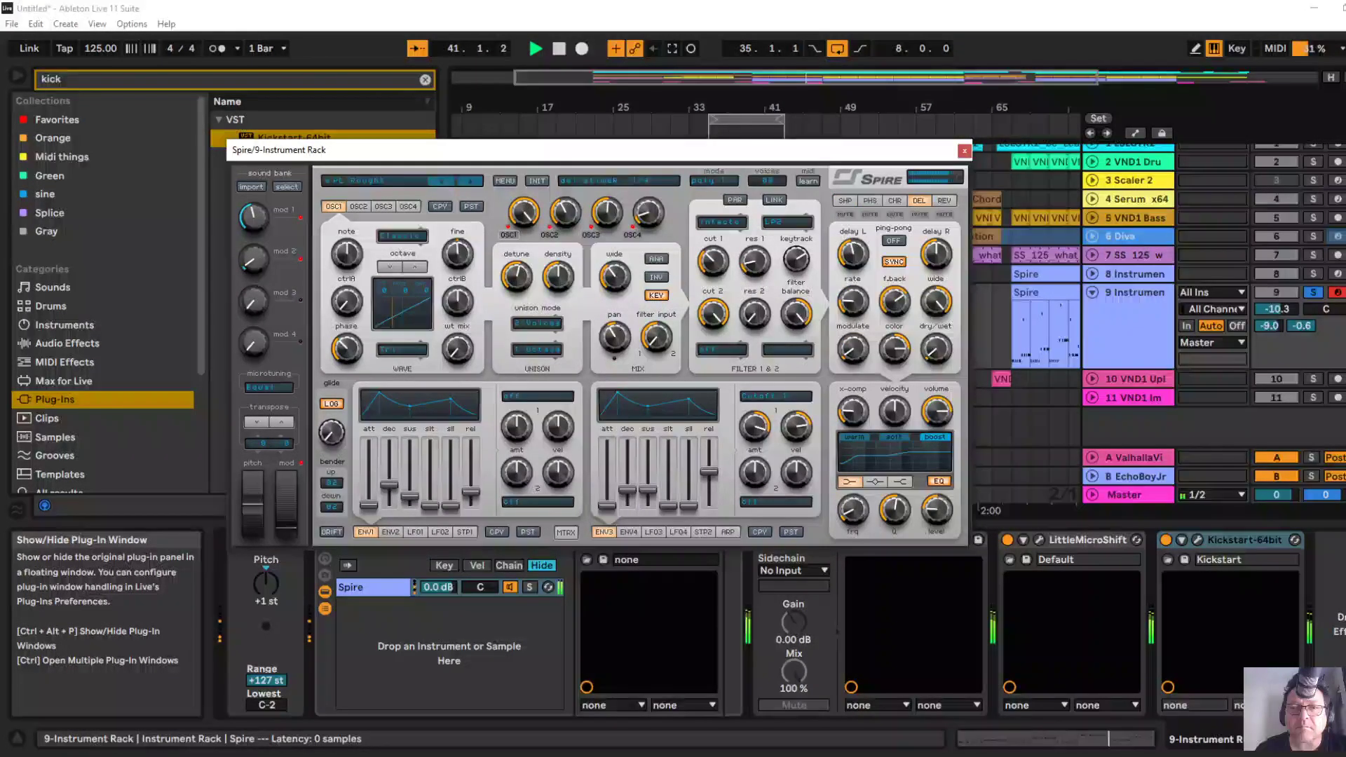
left_click(943, 201)
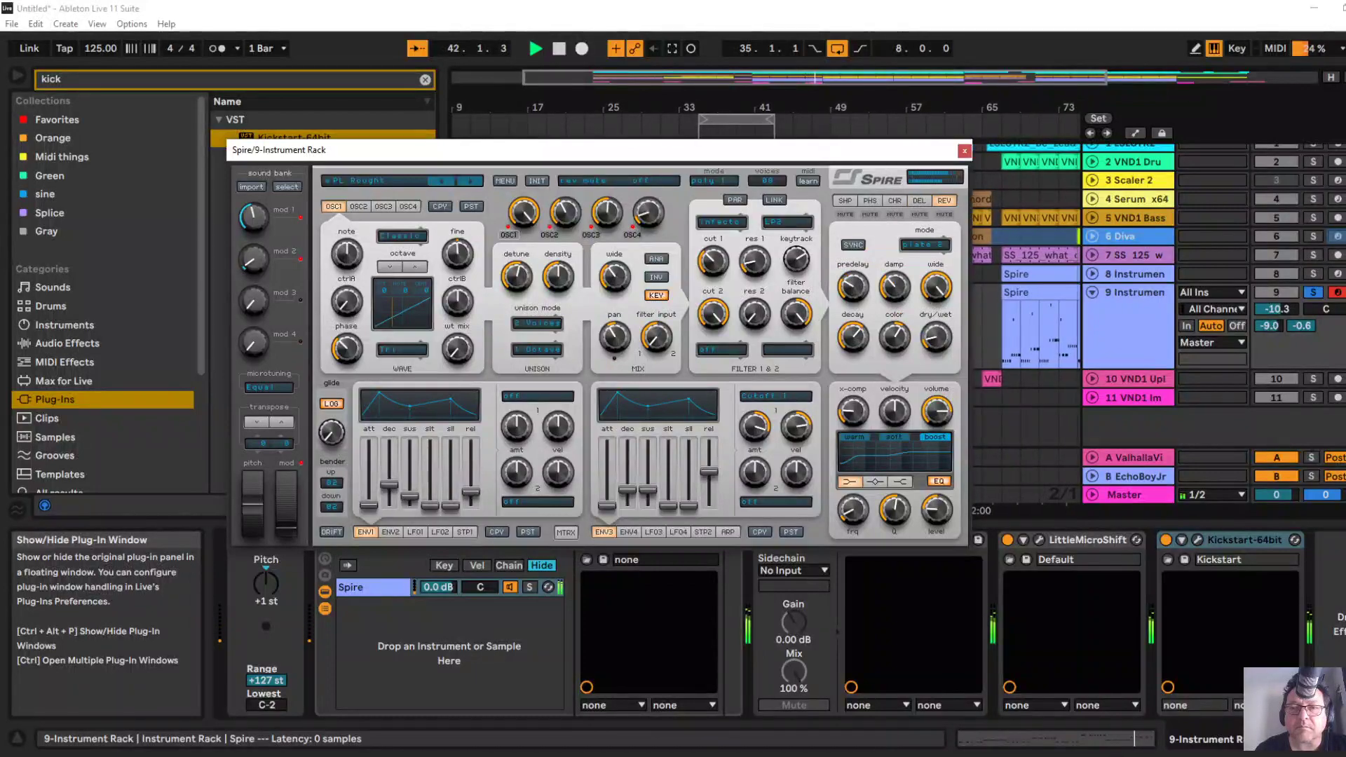
left_click(965, 151)
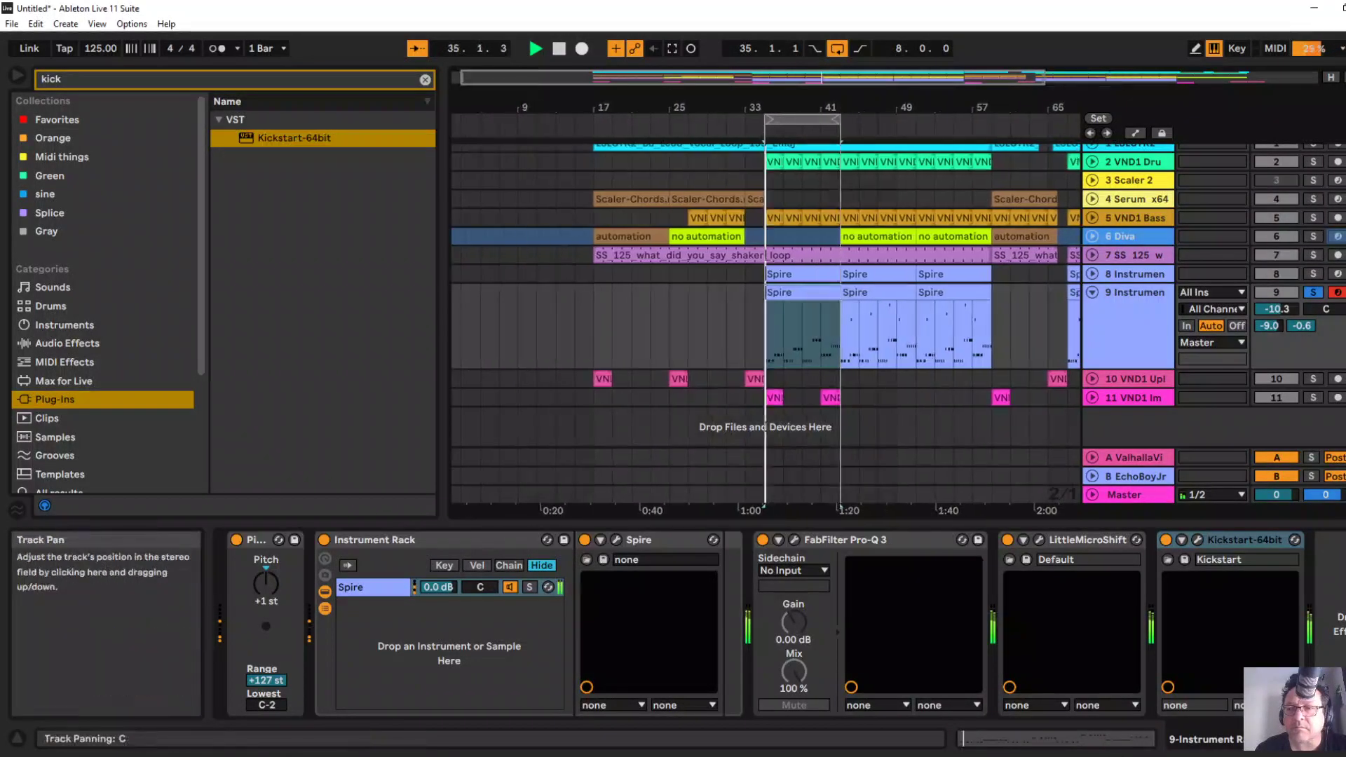
Unsolo the duplicated Spire track at -17.0 dB and move its FabFilter Pro-Q 3 after Kickstart-64bit.
left_click(1313, 293)
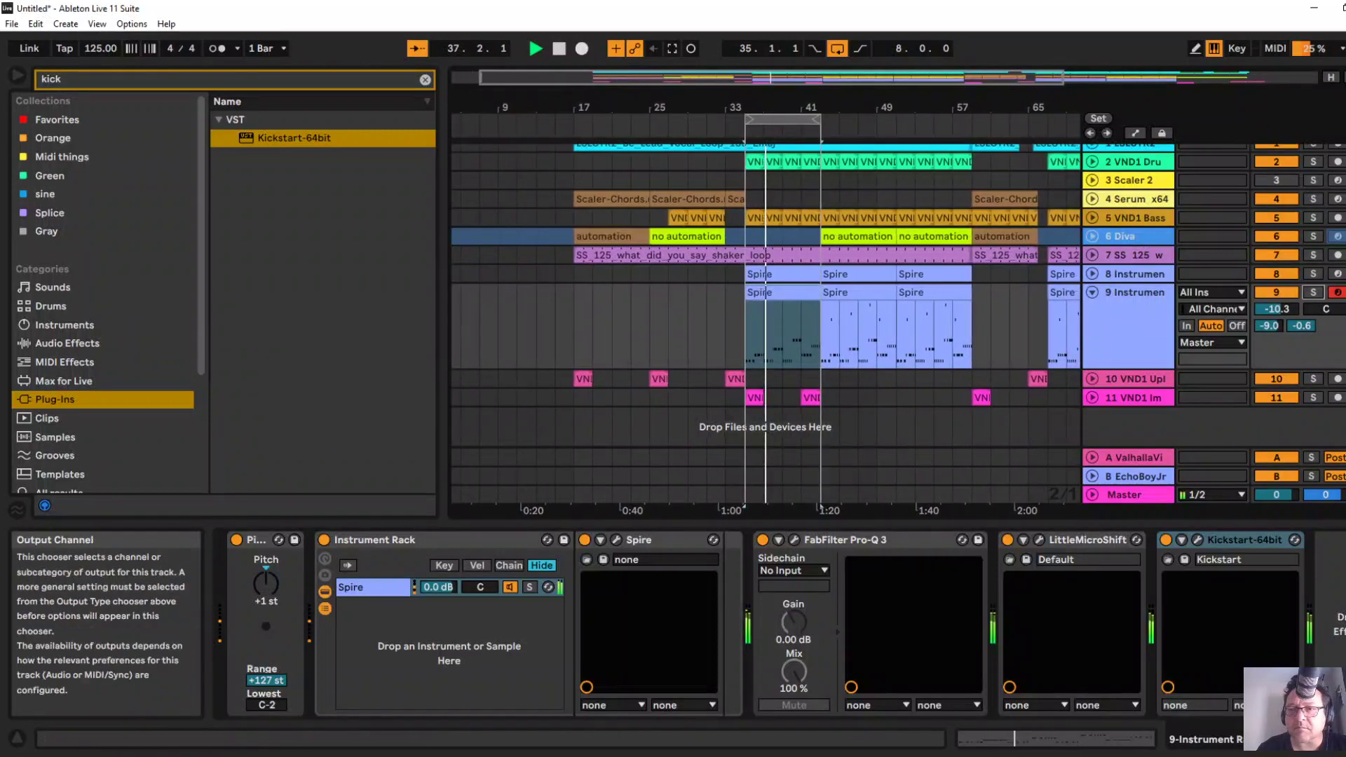
left_click_drag(1276, 308, 1276, 325)
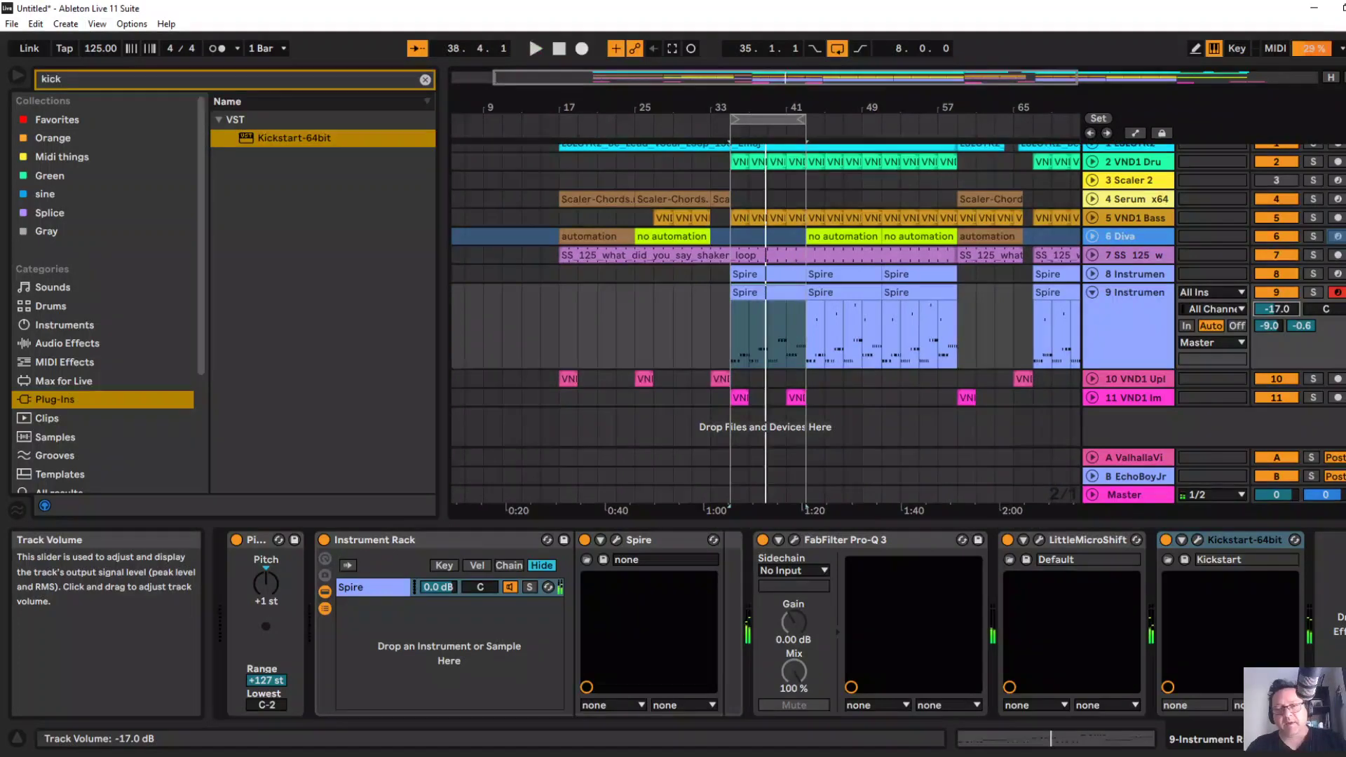
left_click_drag(869, 540, 1316, 582)
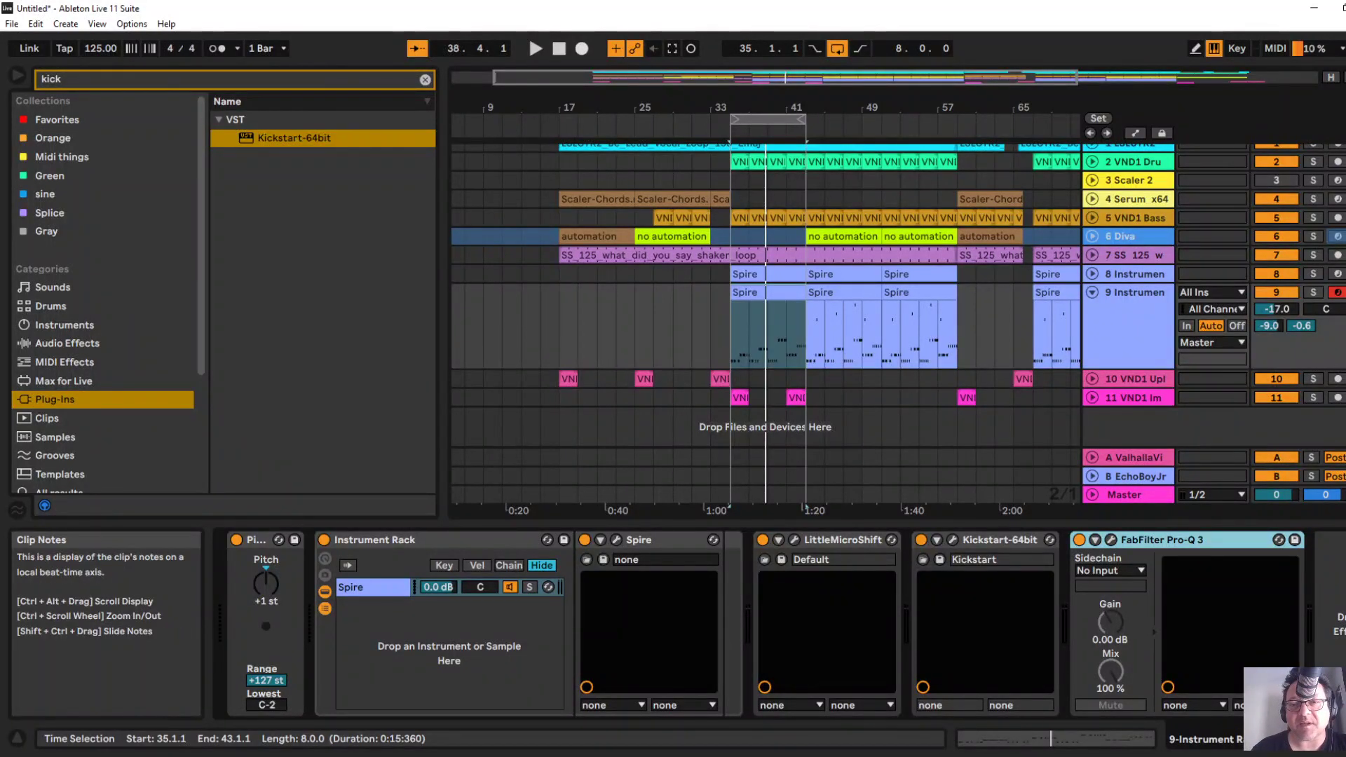
Deactivate the duplicated track's Spire clip at 35.1.1 and play the arrangement with looping turned off.
key("0")
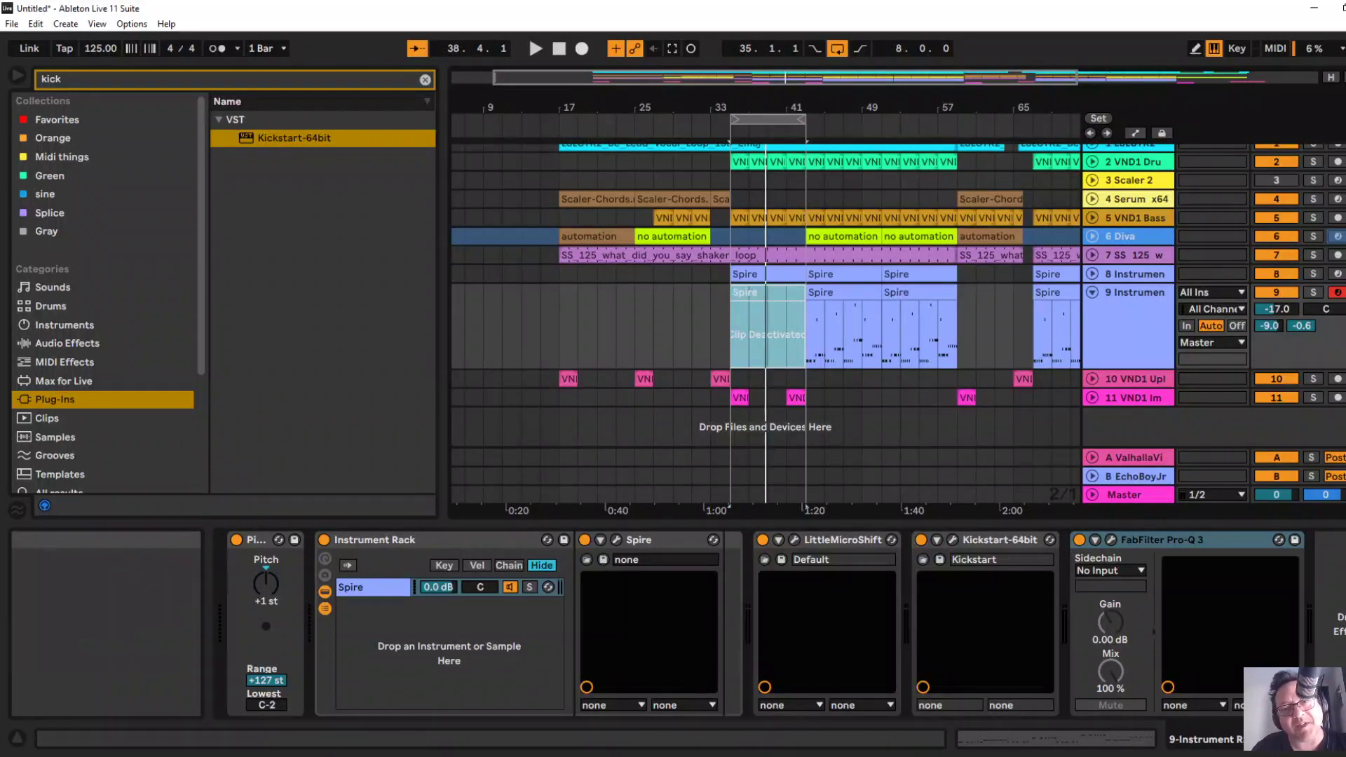
key("space")
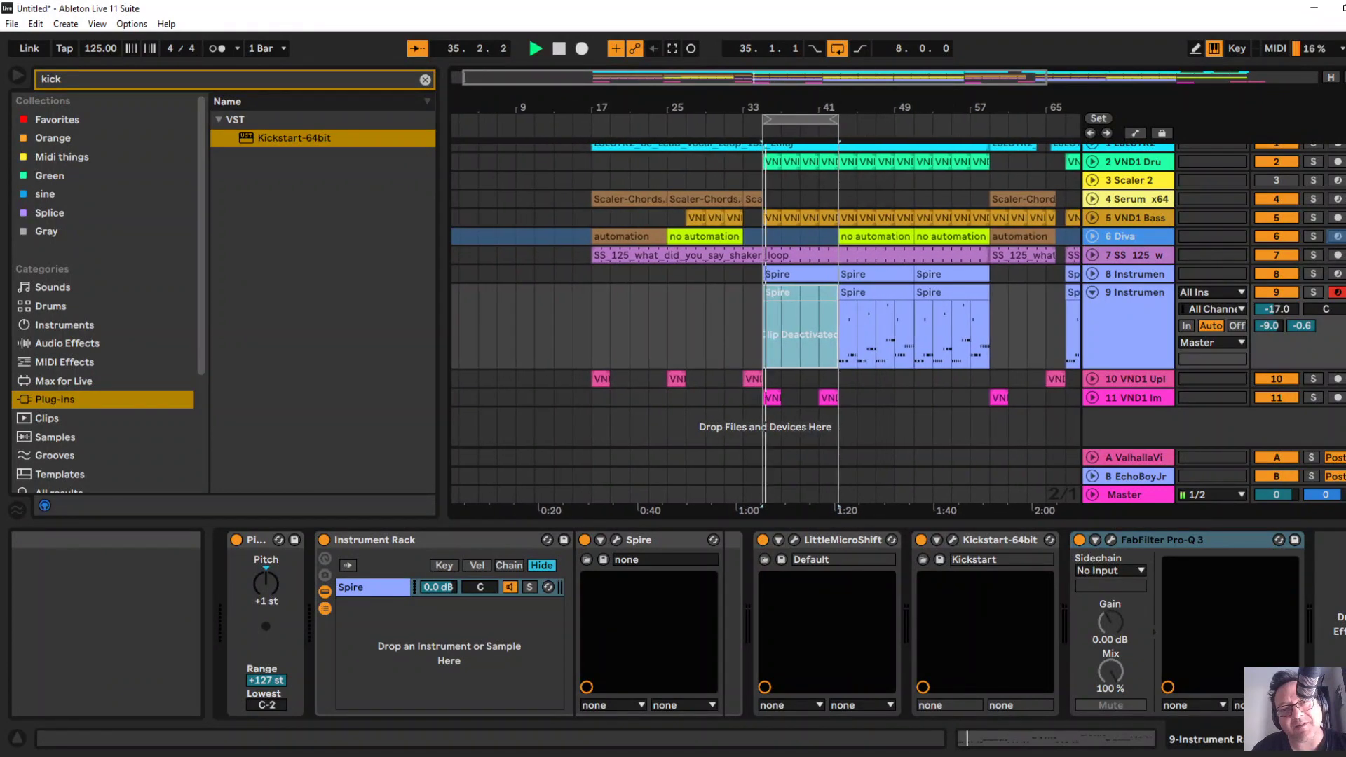
left_click(837, 48)
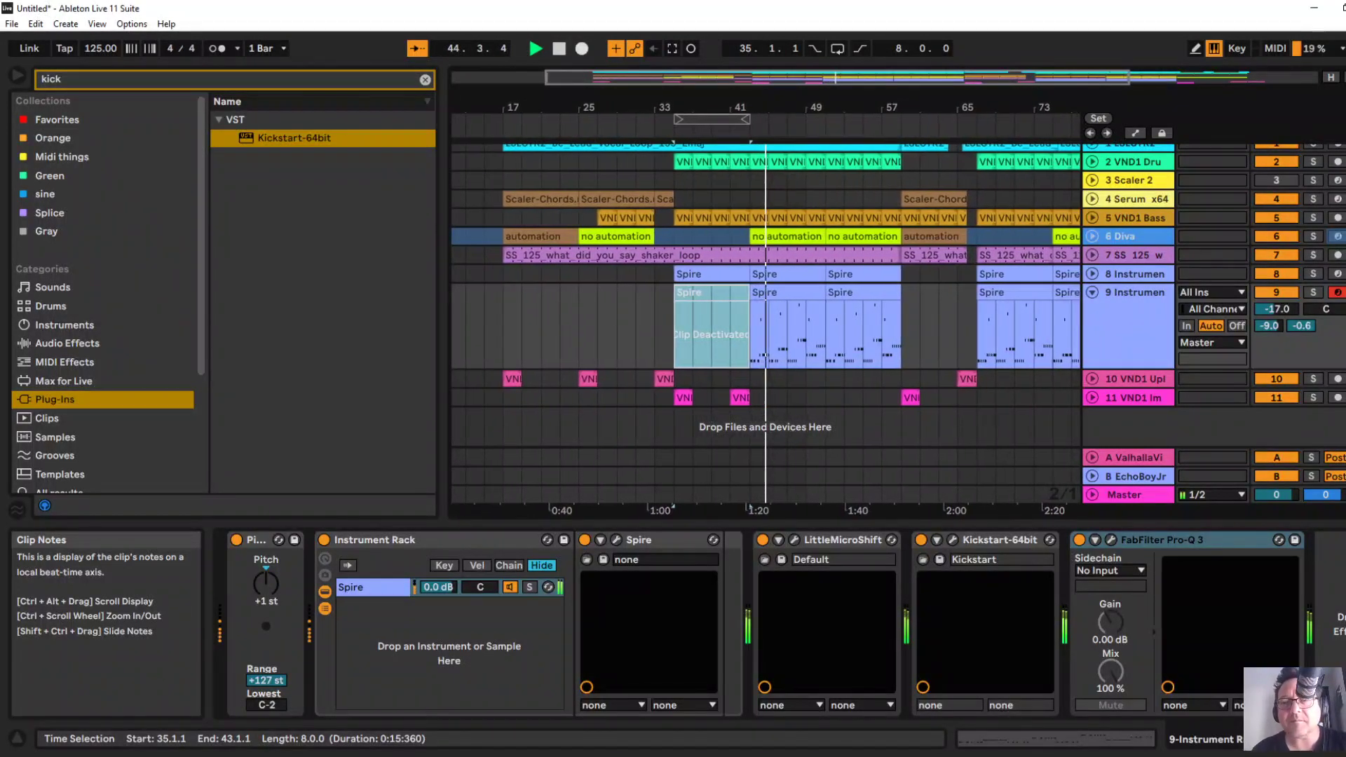
left_click(1275, 236)
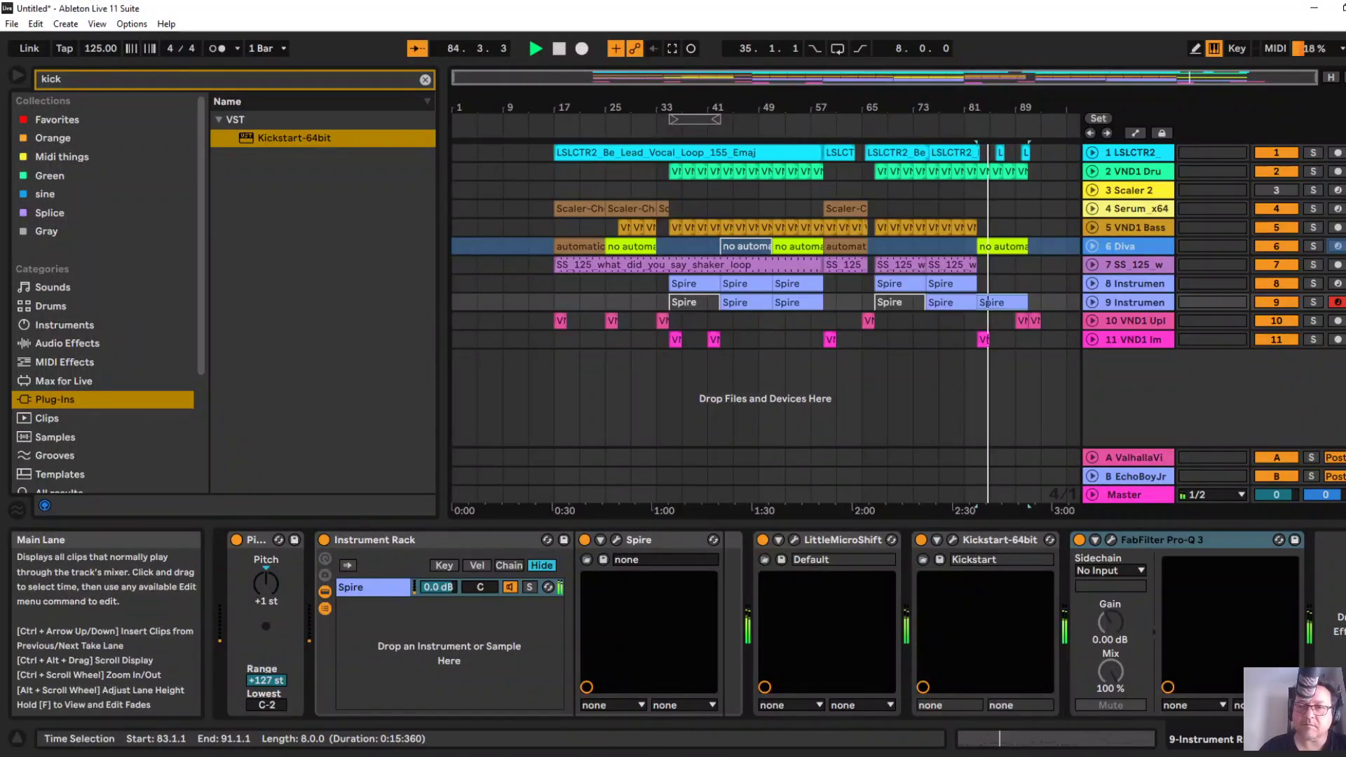
Duplicate the original Spire track's clip at 75.1.1 to 83.1.1 and trim the copy's start to 87.1.1.
left_click(945, 284)
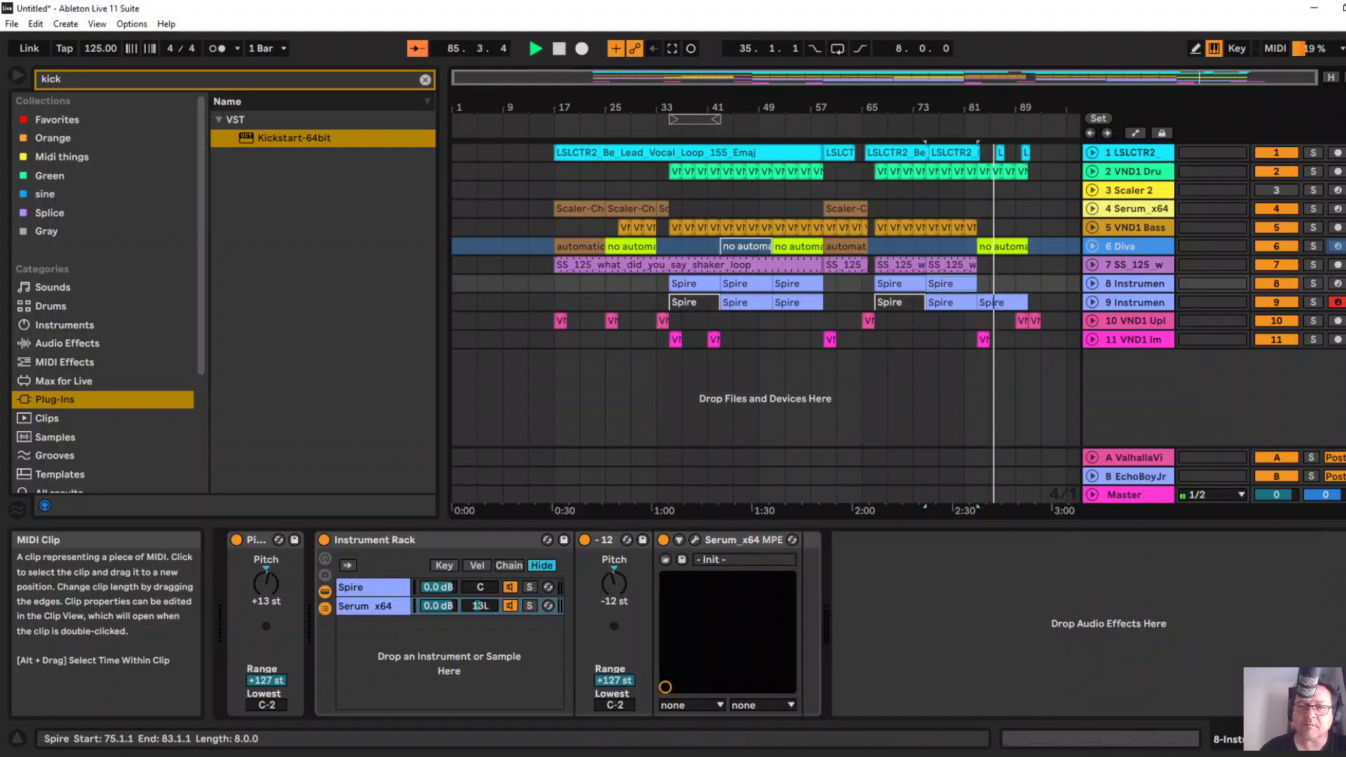
key("ctrl+d")
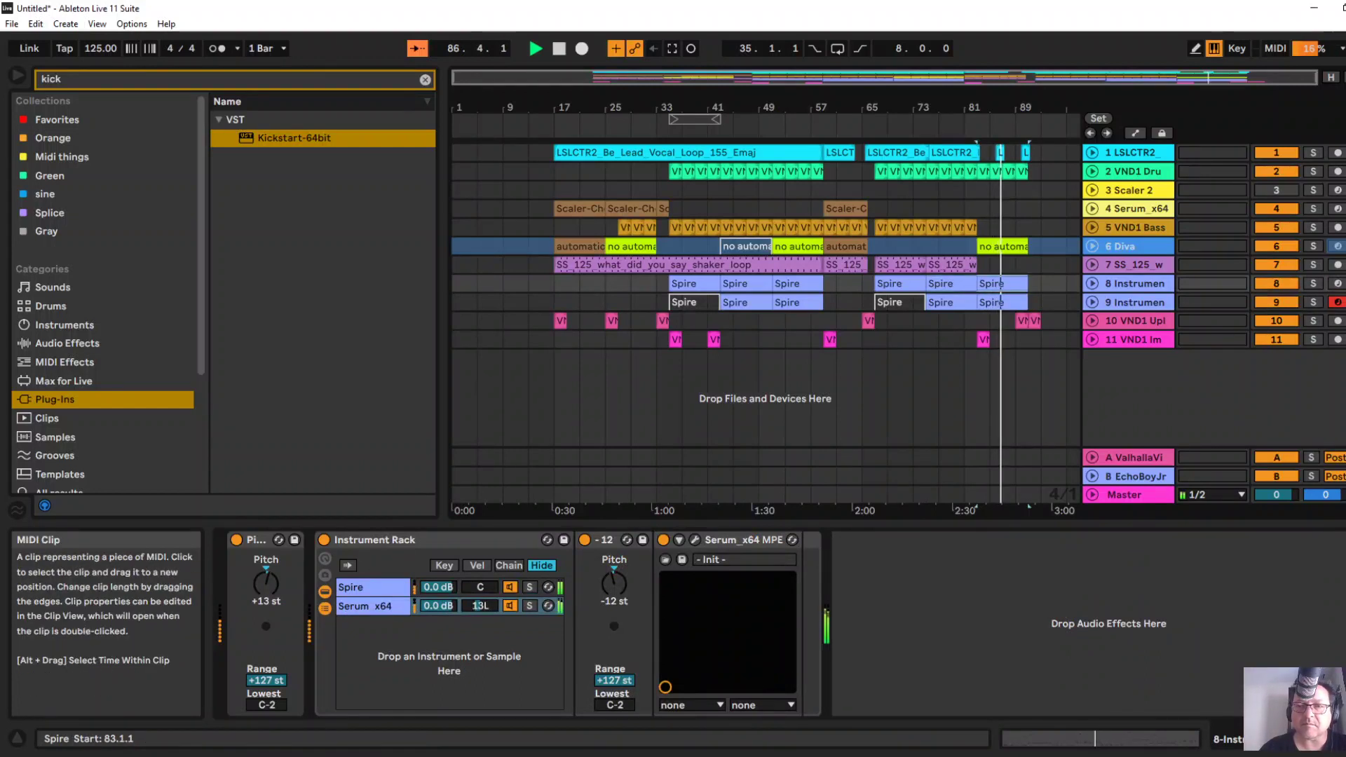
left_click_drag(978, 284, 1003, 283)
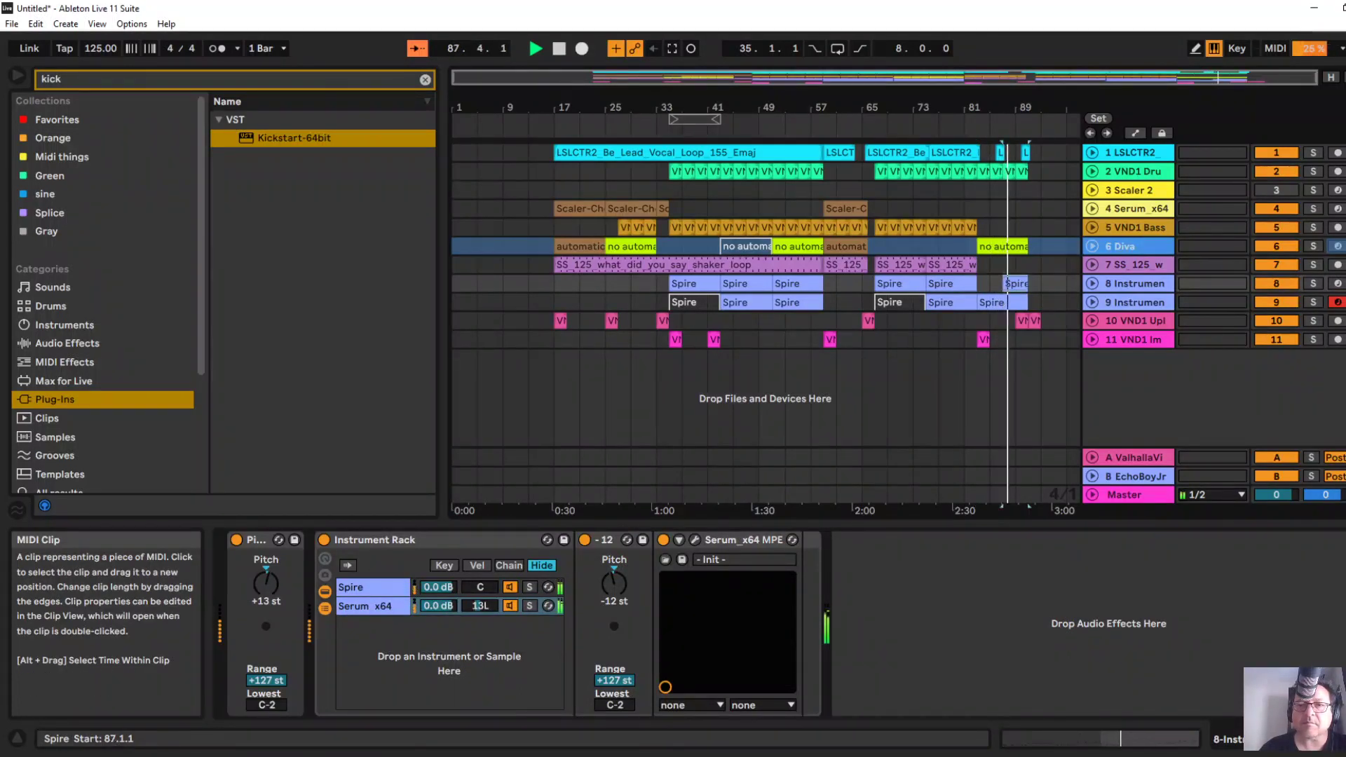
Fill the VND1 Bass track from 87.1.1 to 91.1.1 with copies of its last clip and audition the ending.
left_click(972, 227)
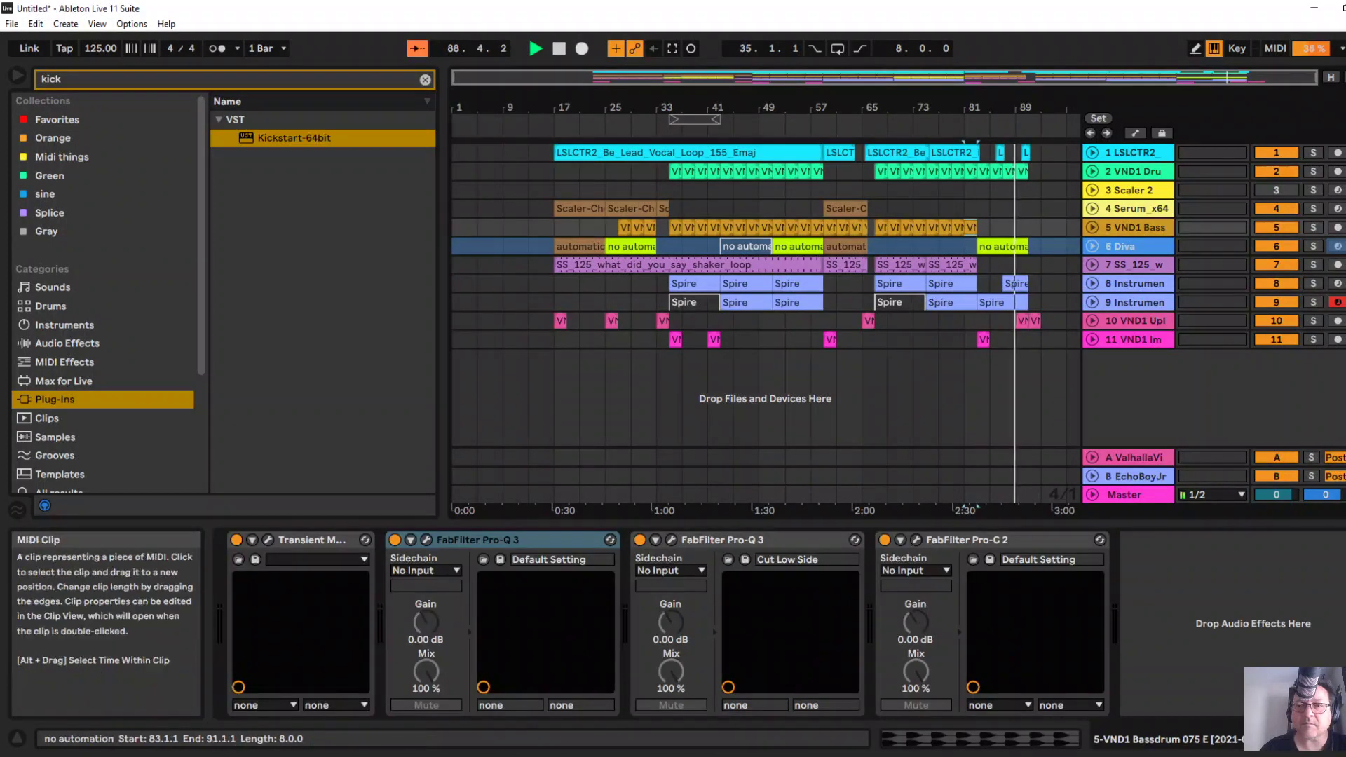
left_click(1010, 284)
key("Up")
key("Up")
key("Up")
key("ctrl+v")
key("space")
key("space")
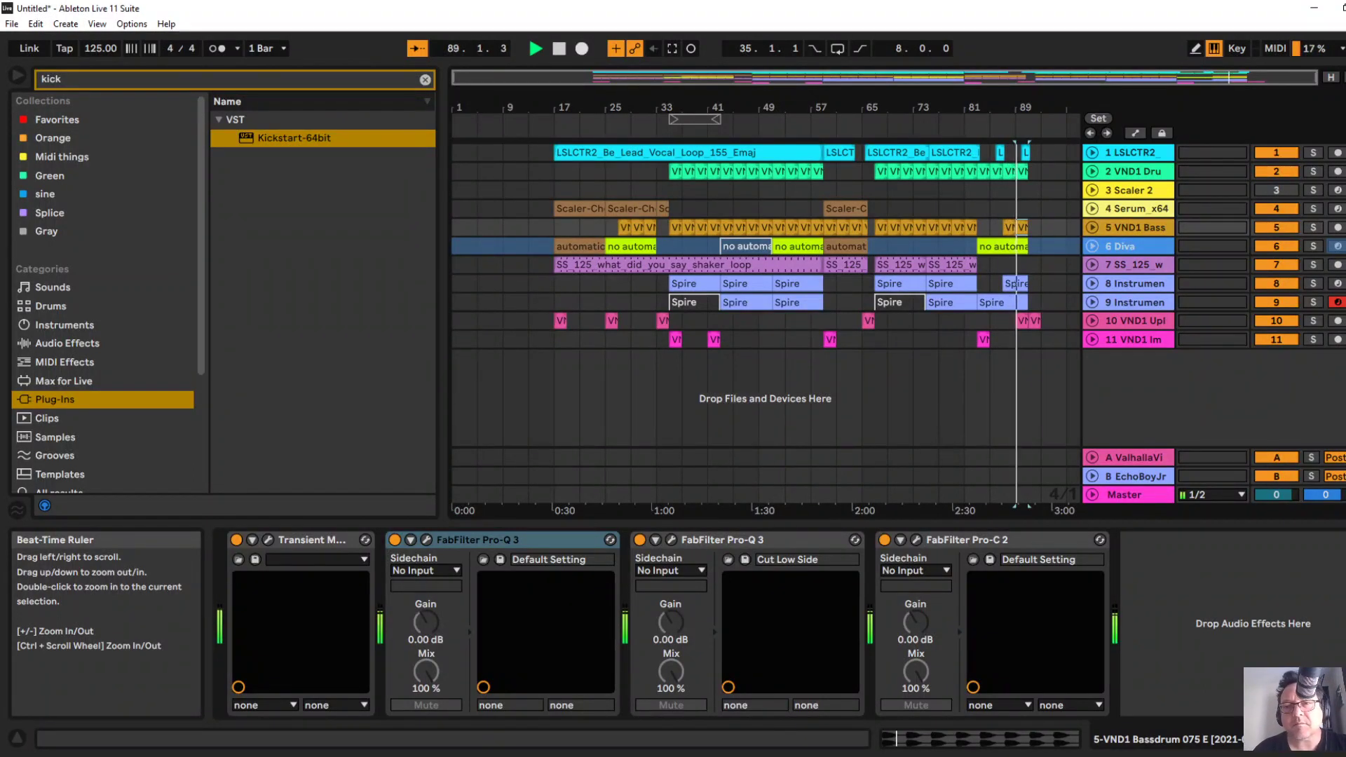
Extend the loop region to start at 17.1.1 with a length of 76 bars, and stop playback.
left_click_drag(671, 119, 554, 119)
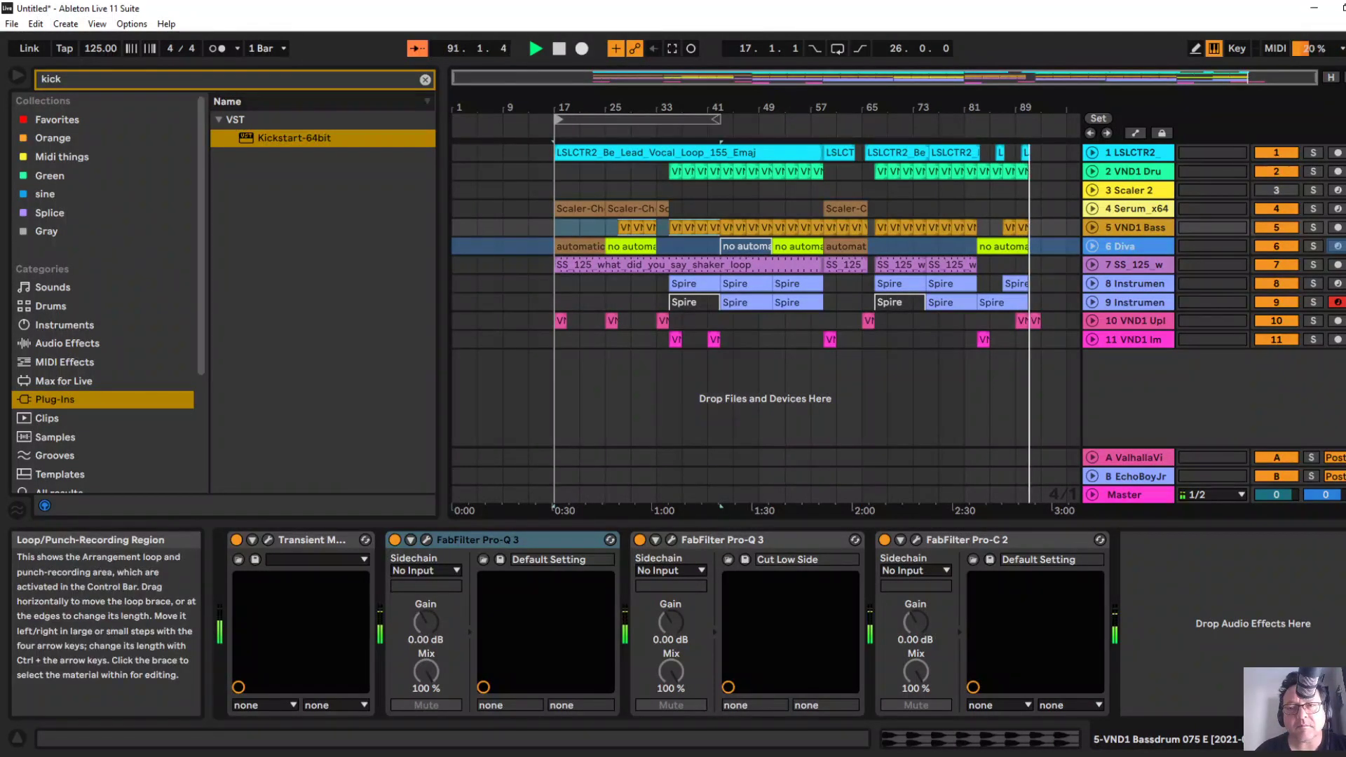
left_click(630, 120)
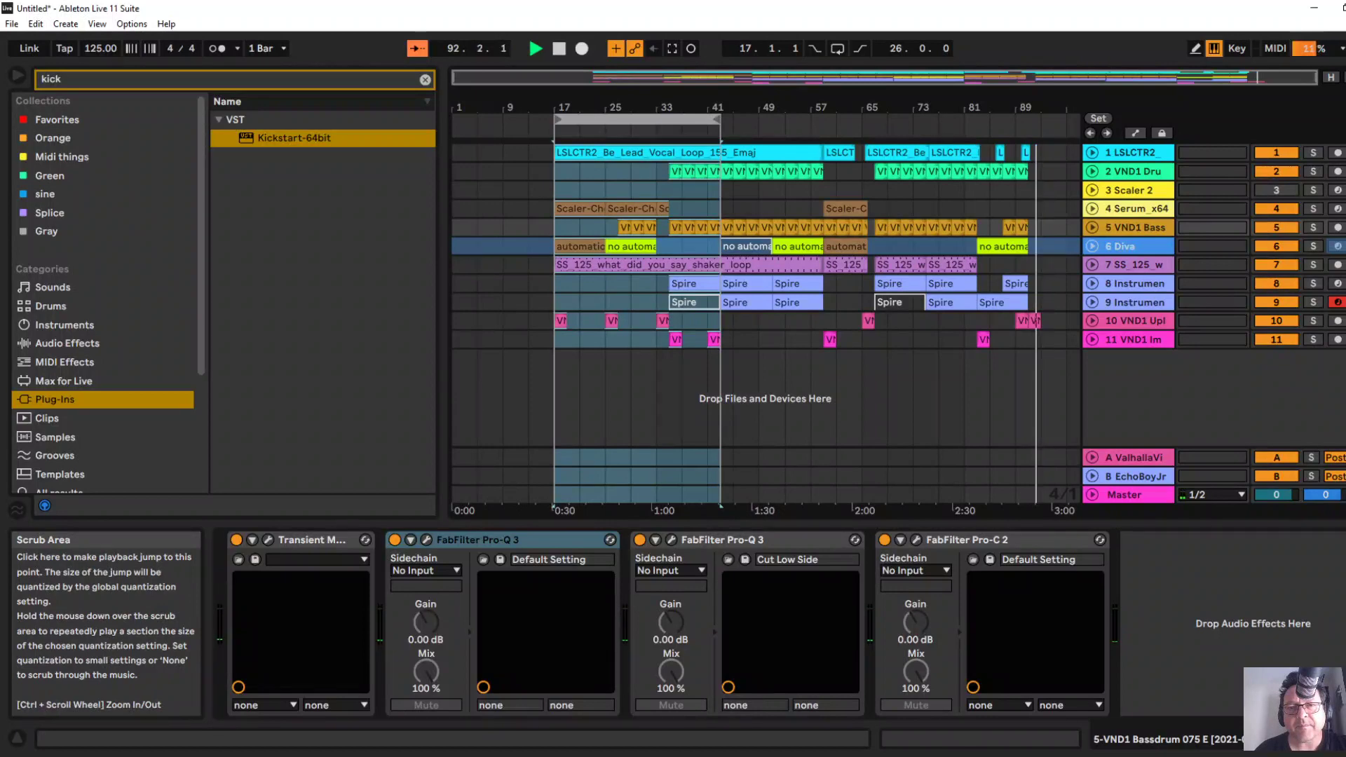
left_click_drag(720, 119, 1041, 119)
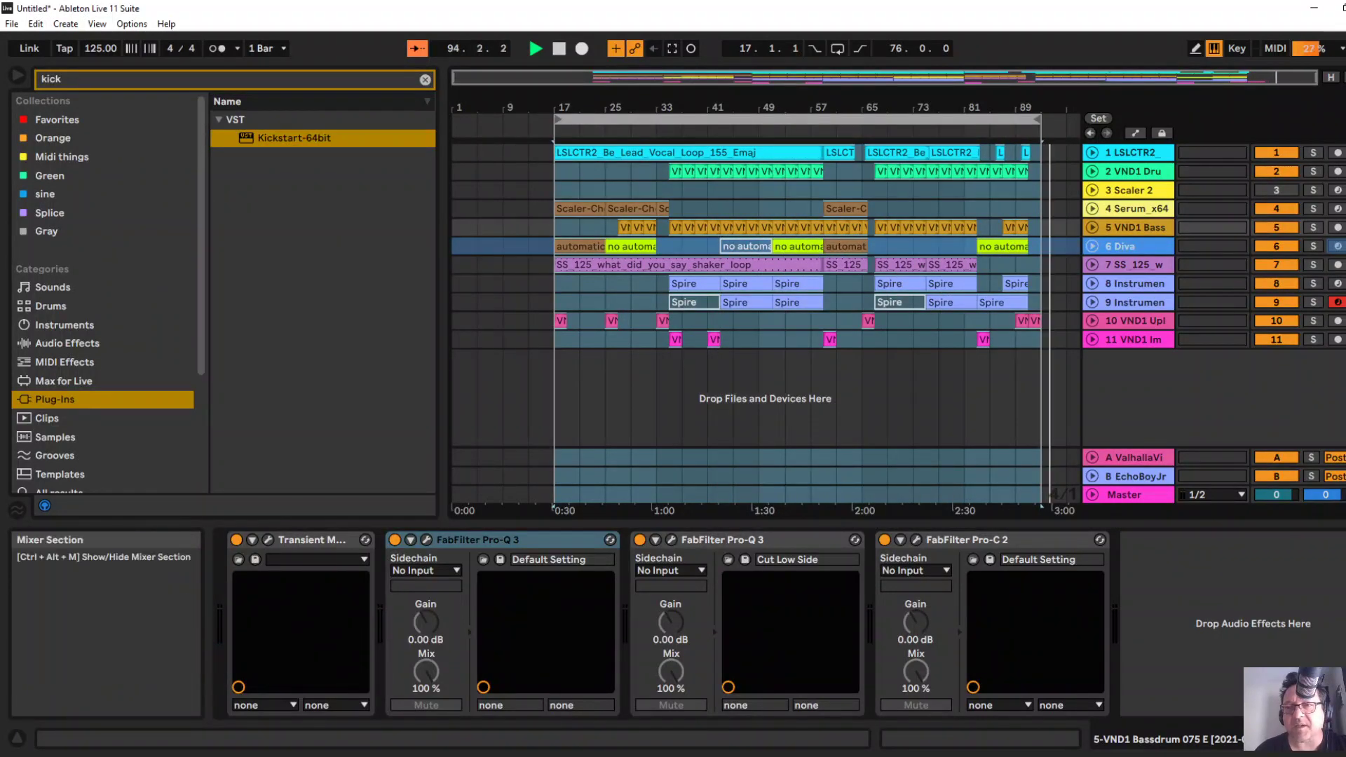
key("space")
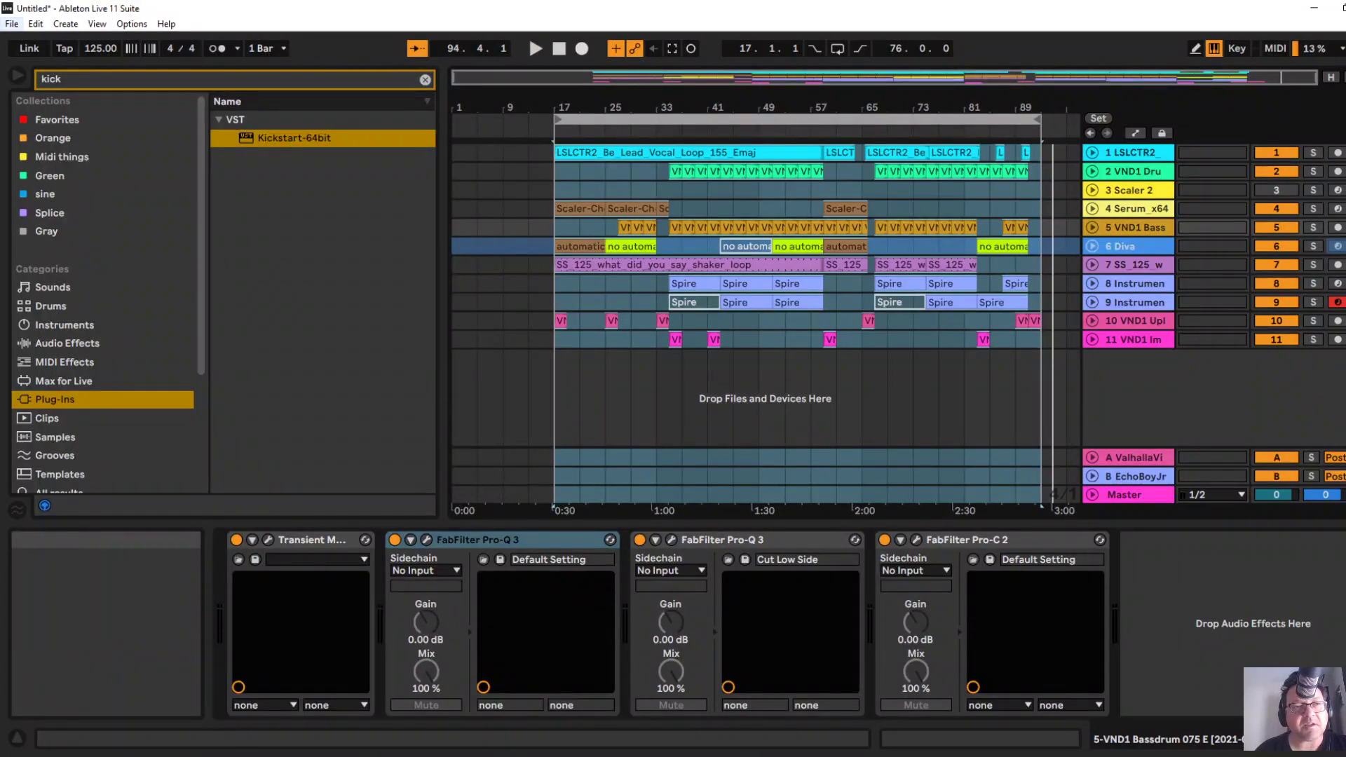
Save the Live Set as "New instrumental" and play the arrangement from 17.1.1 with the lead vocal loop track muted.
left_click(12, 24)
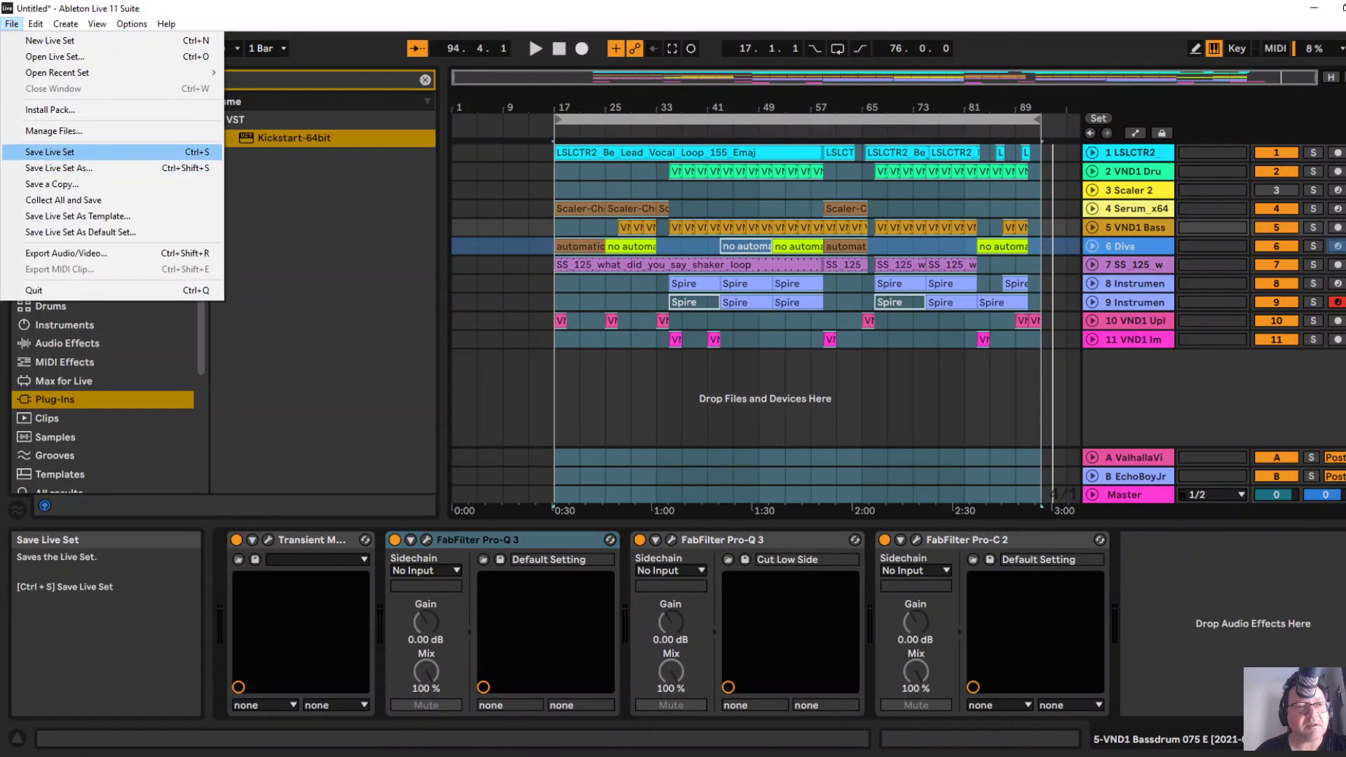
left_click(49, 152)
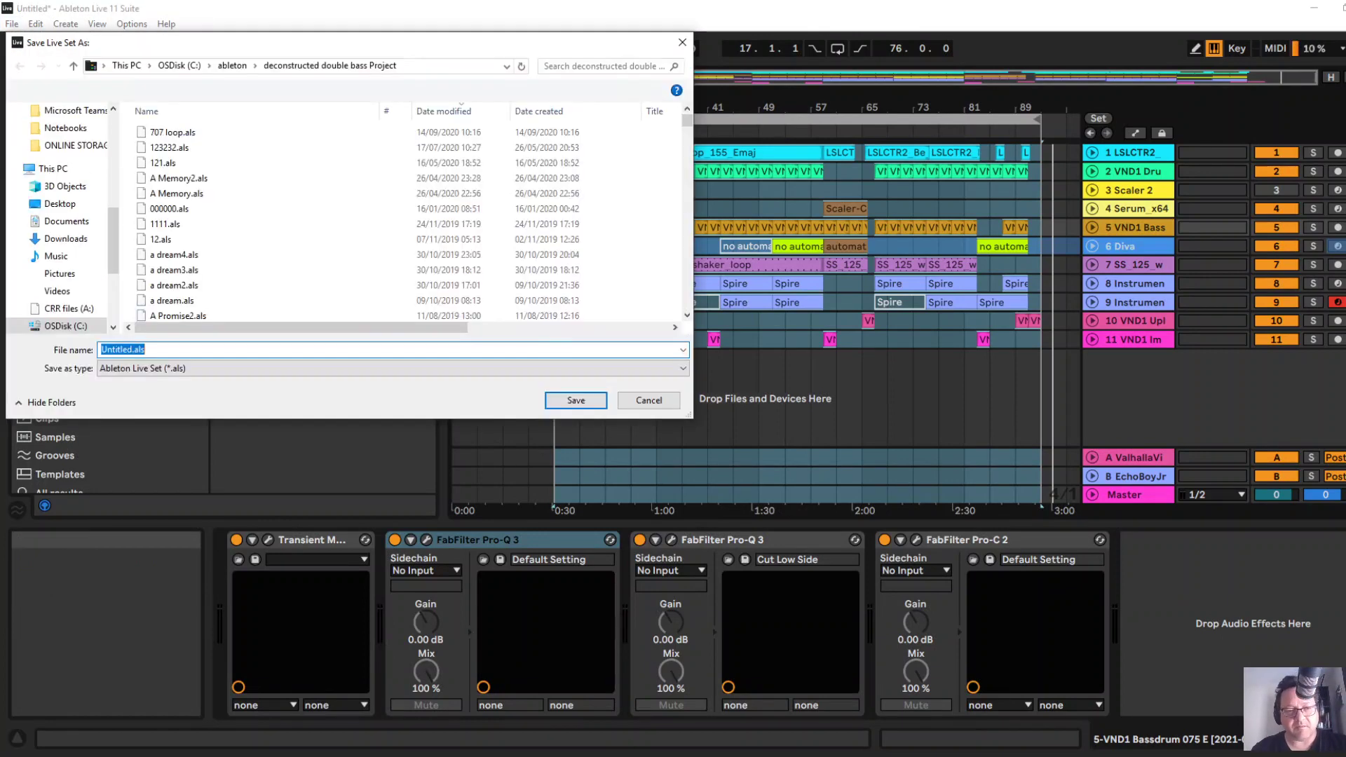
type("New instrumental")
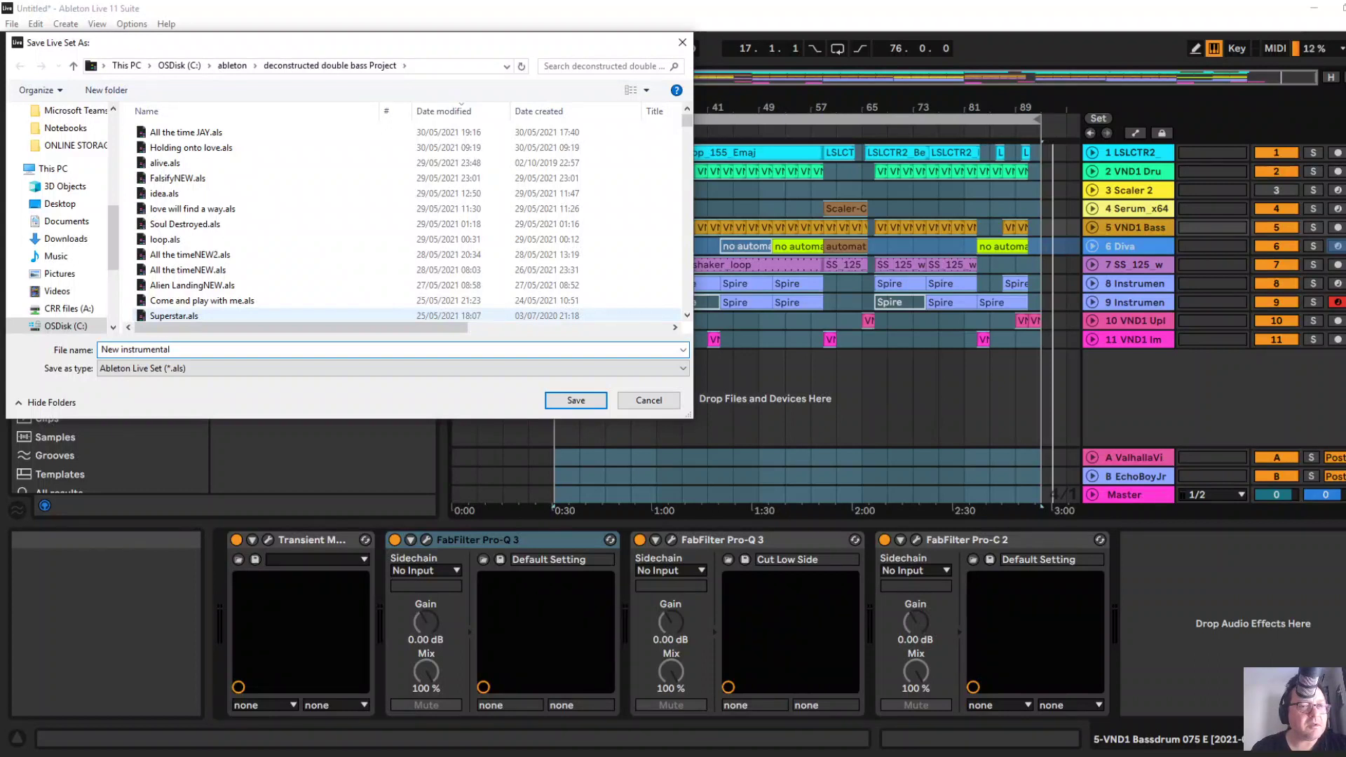
key("Return")
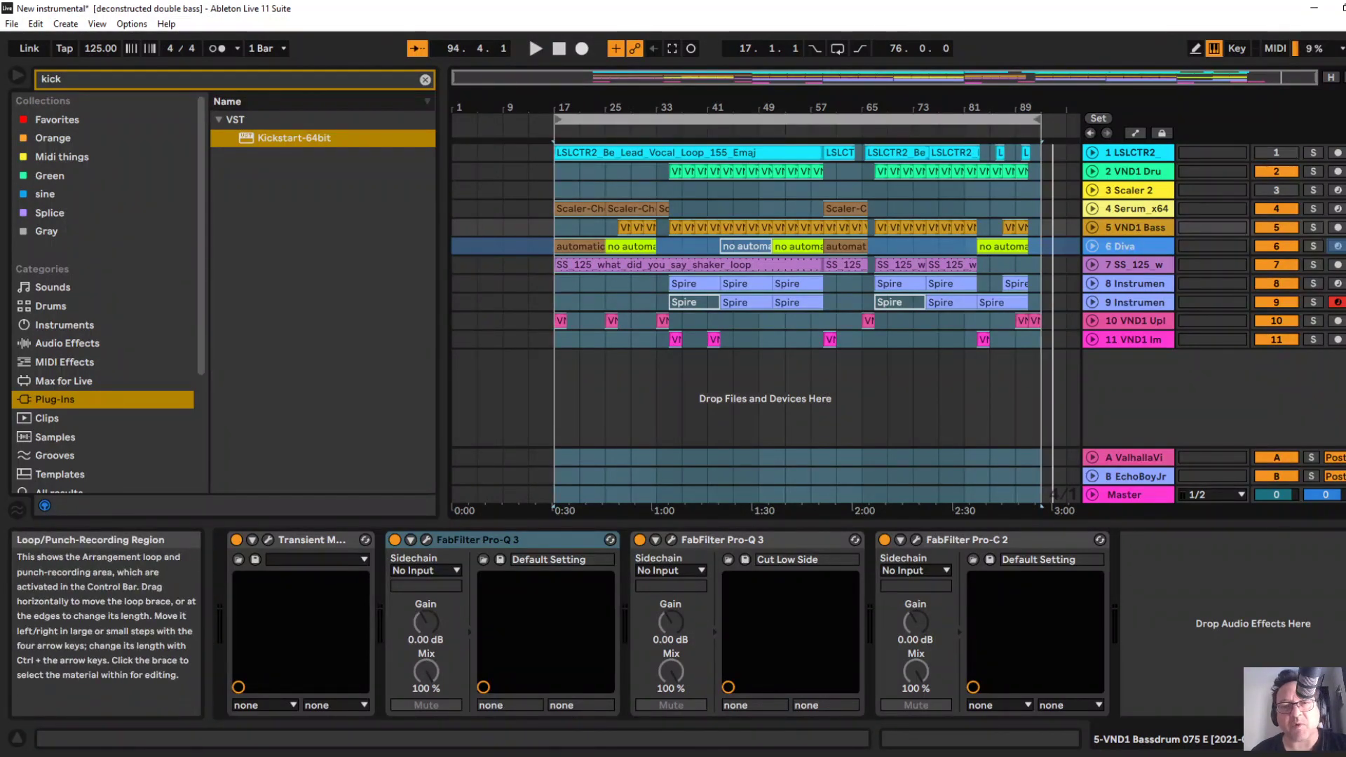
key("space")
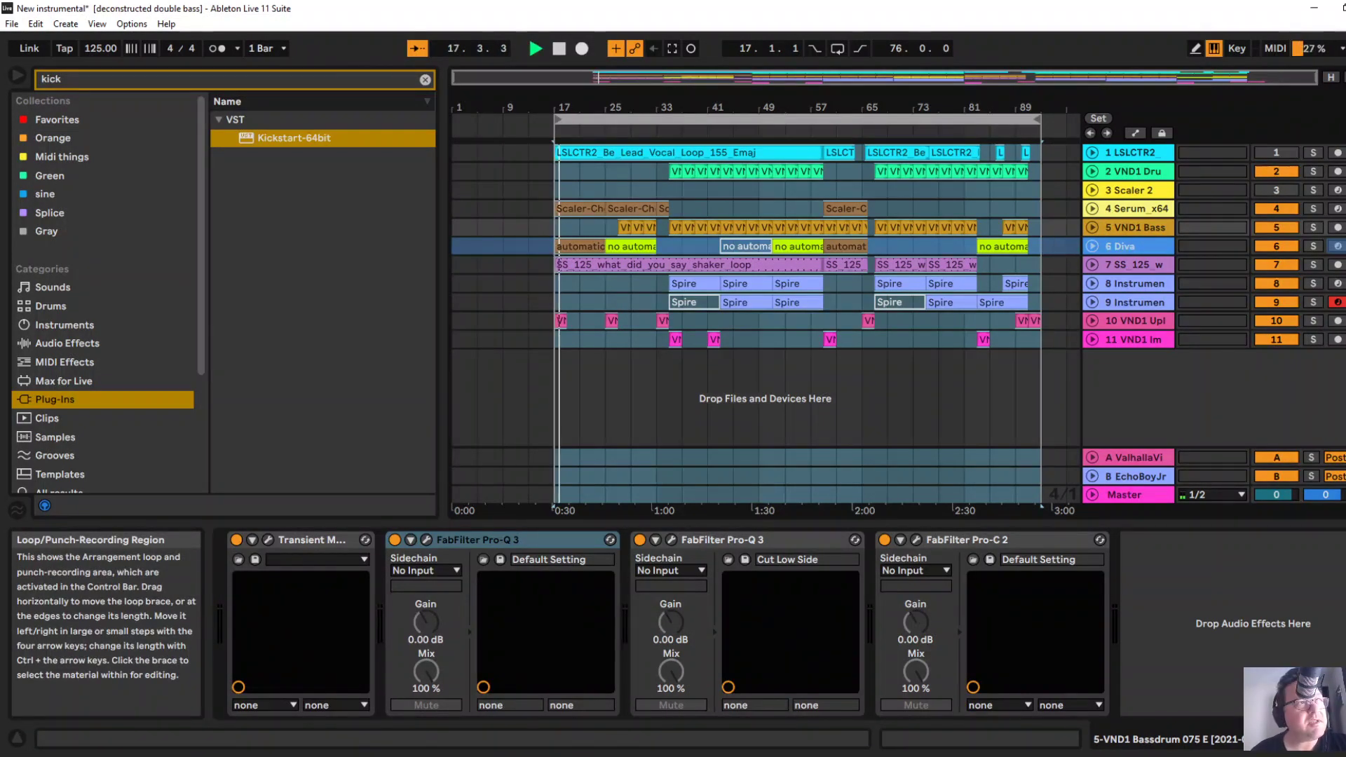